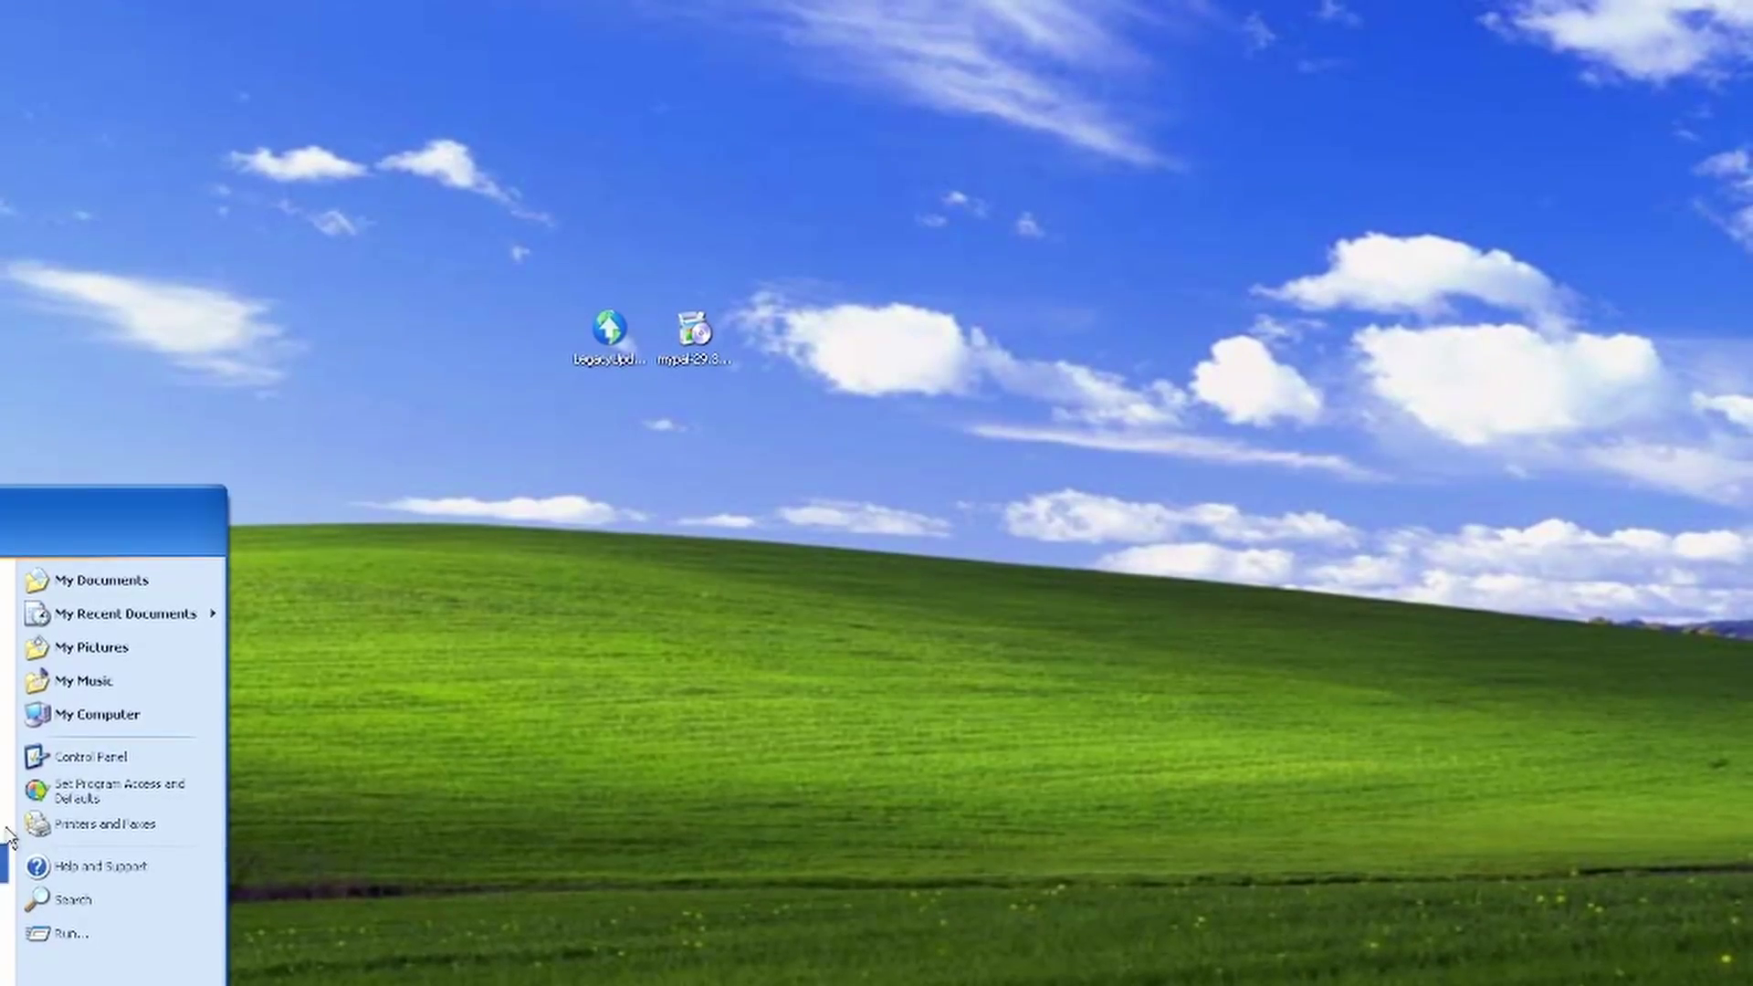
# Show Internet Explorer's About box with its version details from All Programs.
pyautogui.click(5, 982)
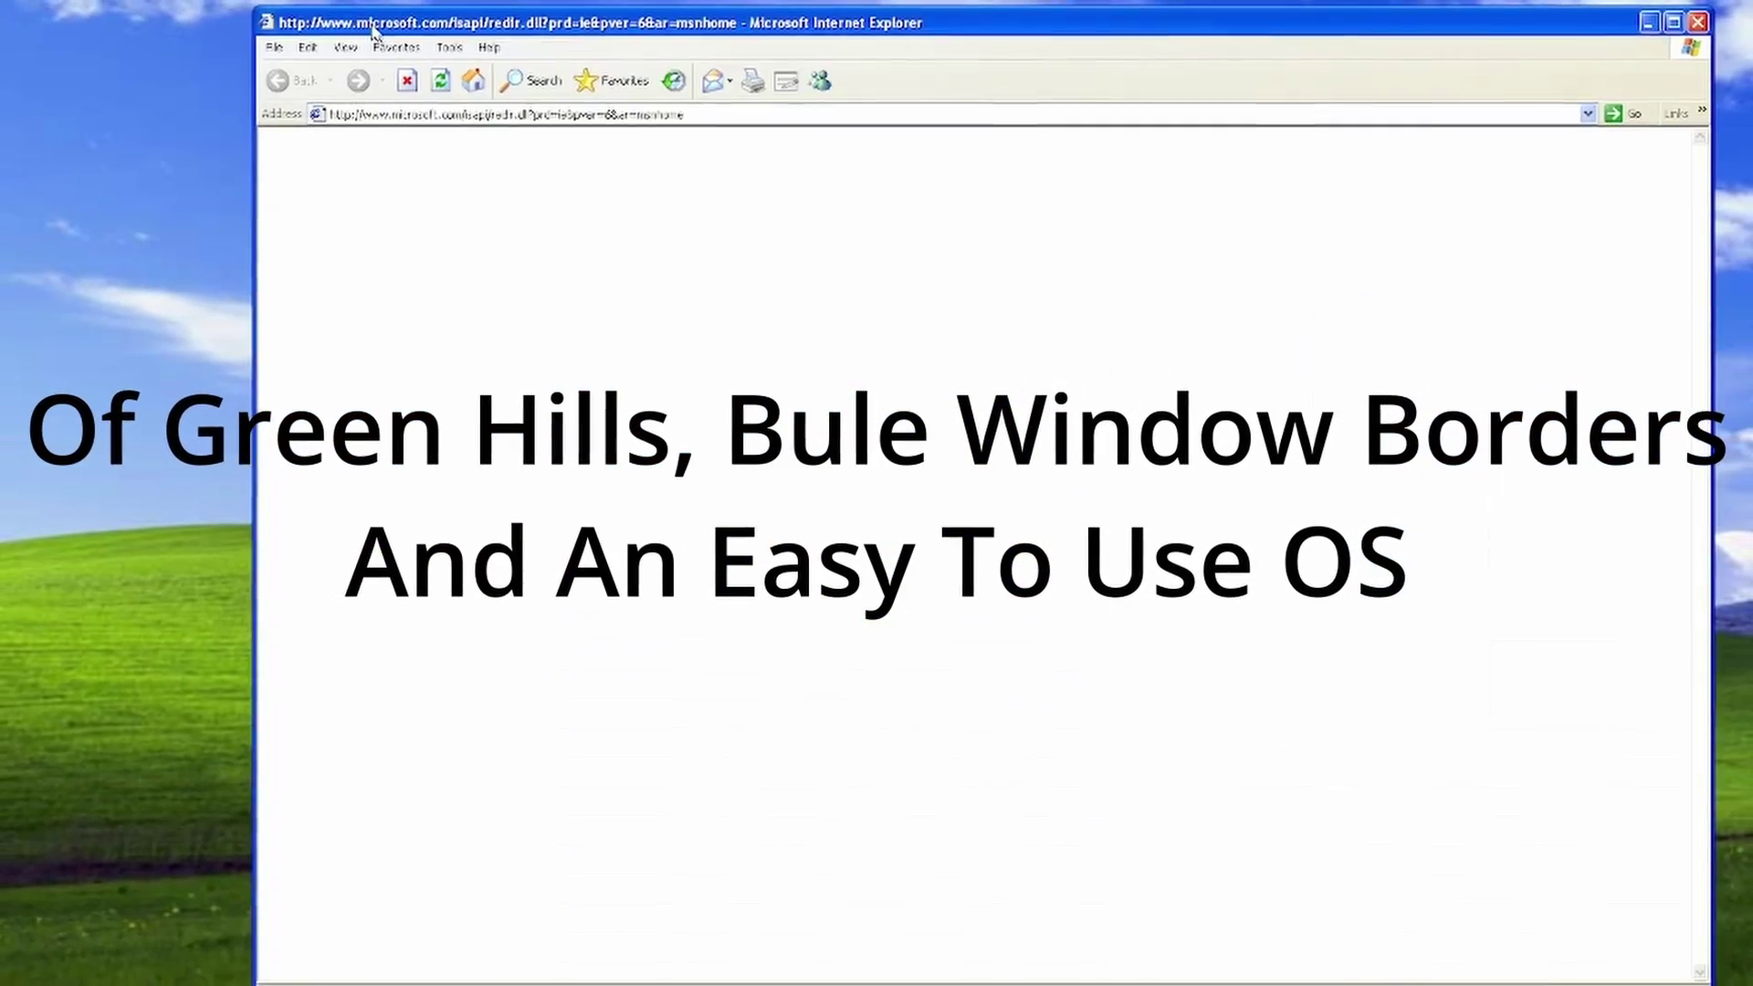
pyautogui.click(488, 46)
pyautogui.click(543, 155)
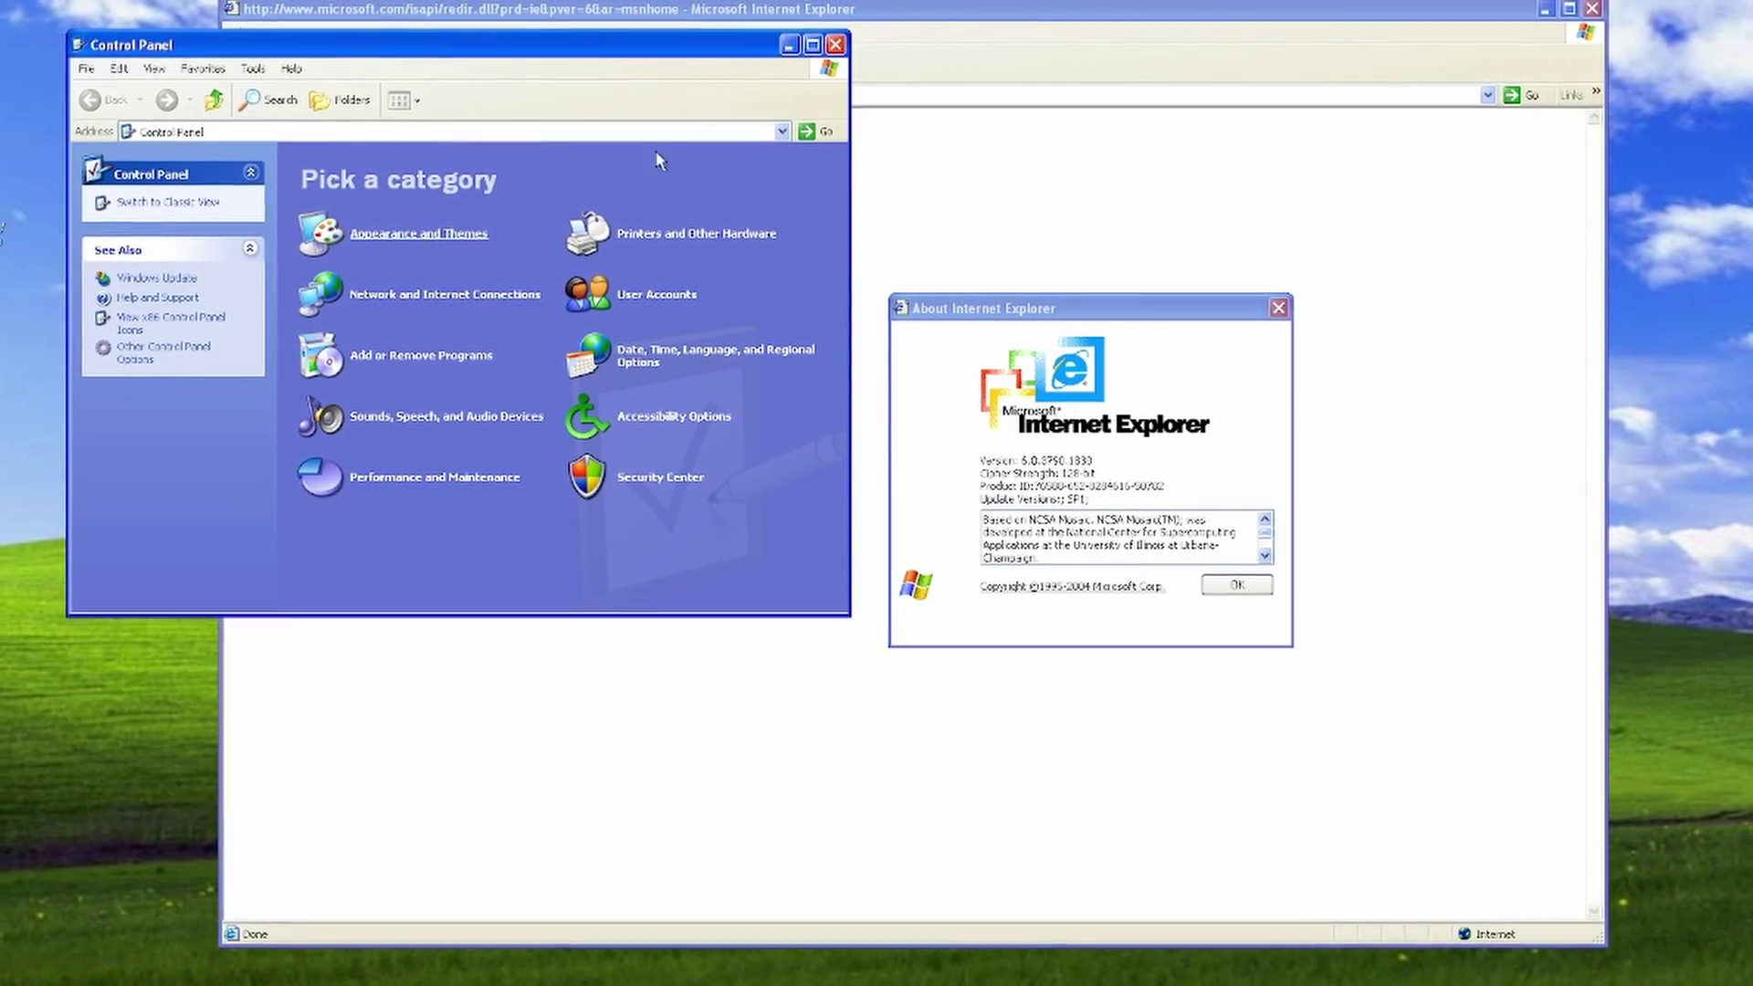
# Open Display settings under Appearance and Themes and dismiss Malwarebytes' database update prompt.
pyautogui.click(383, 229)
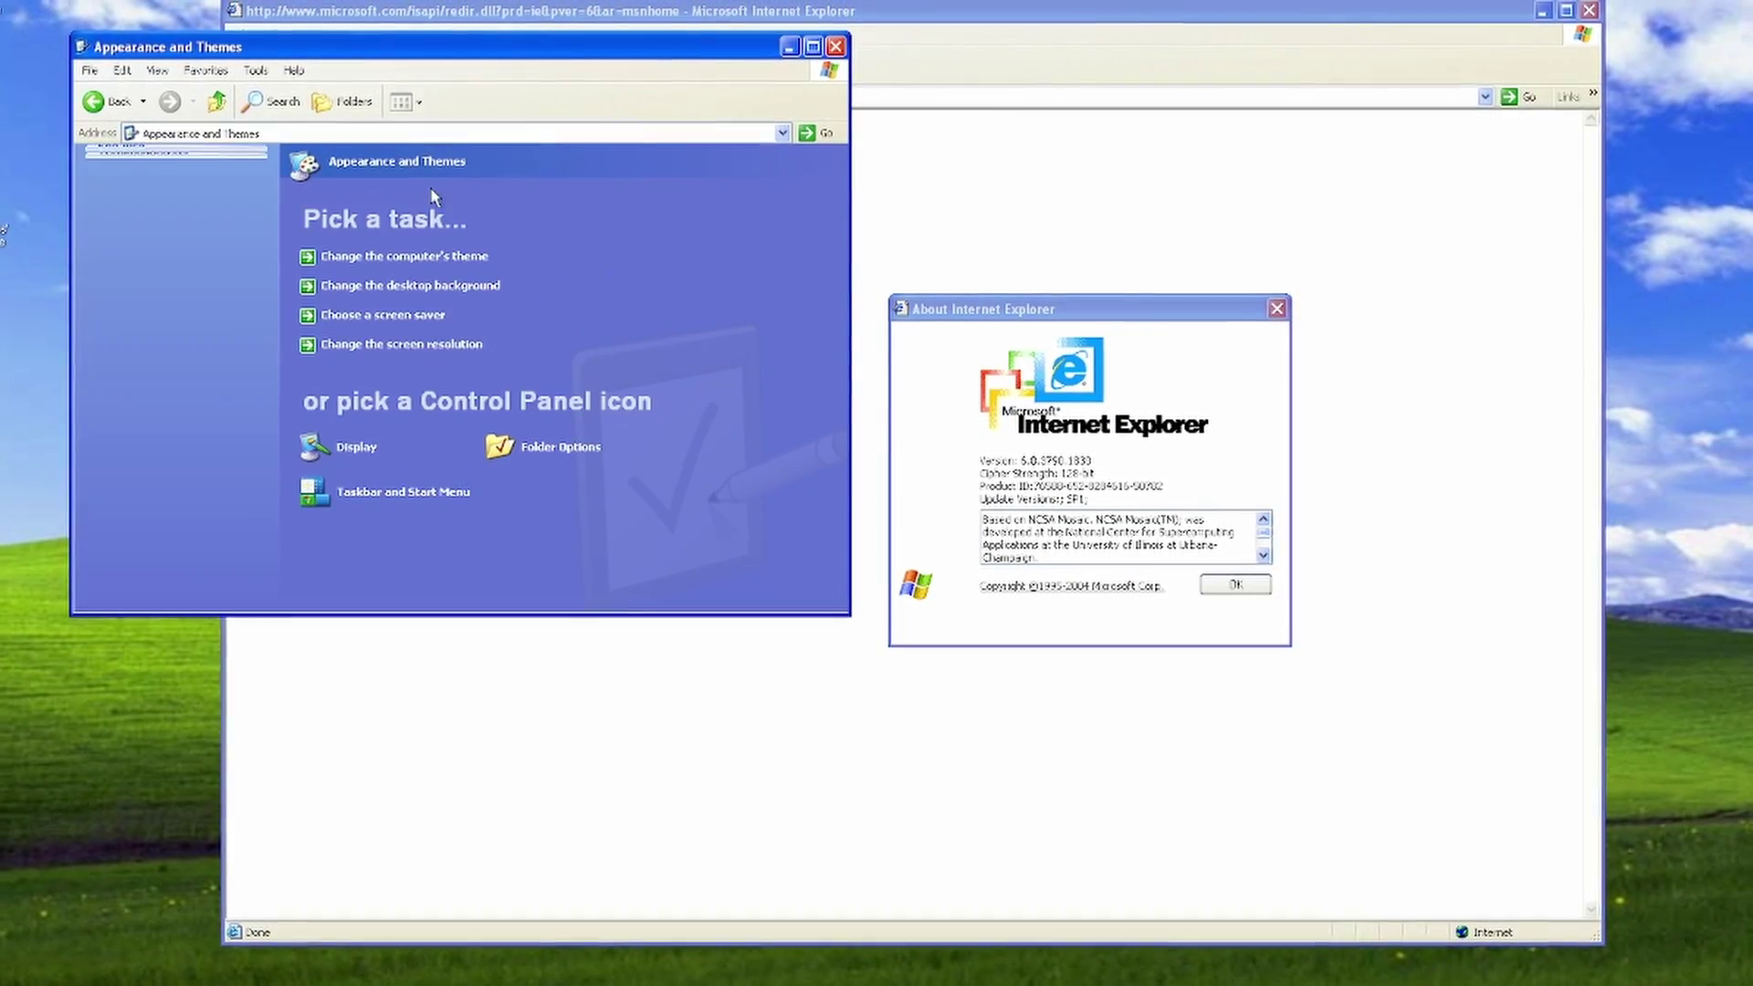
pyautogui.click(402, 256)
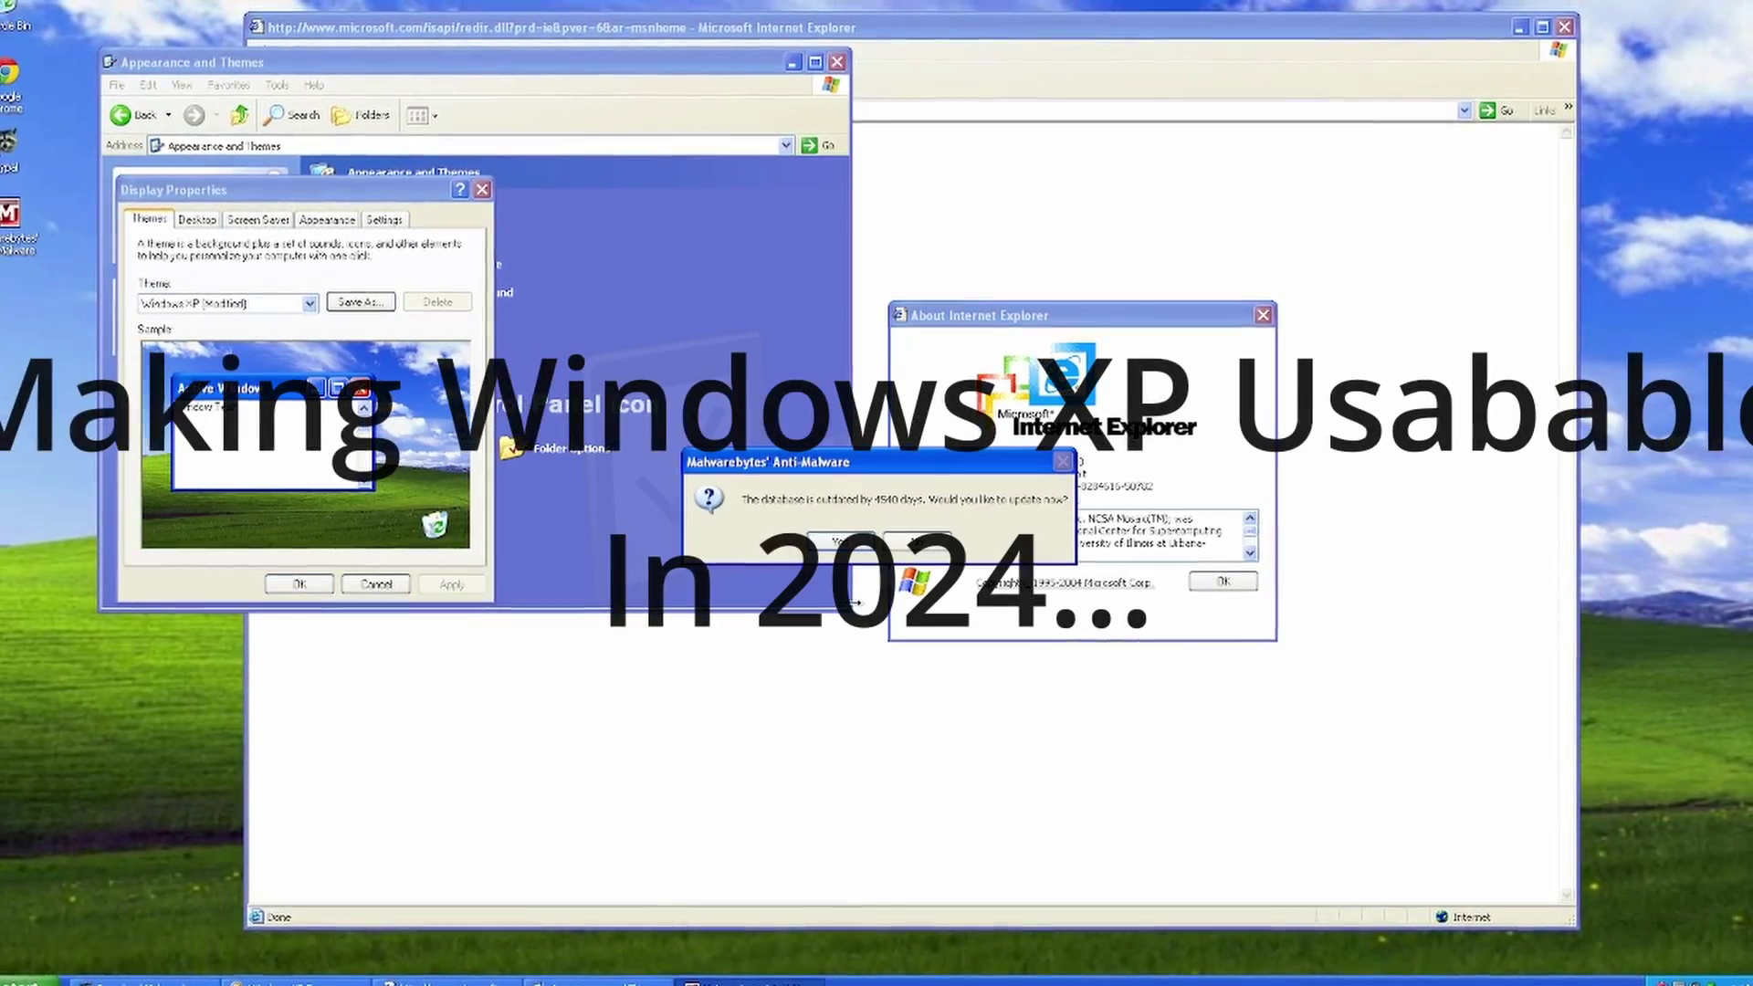
pyautogui.click(841, 540)
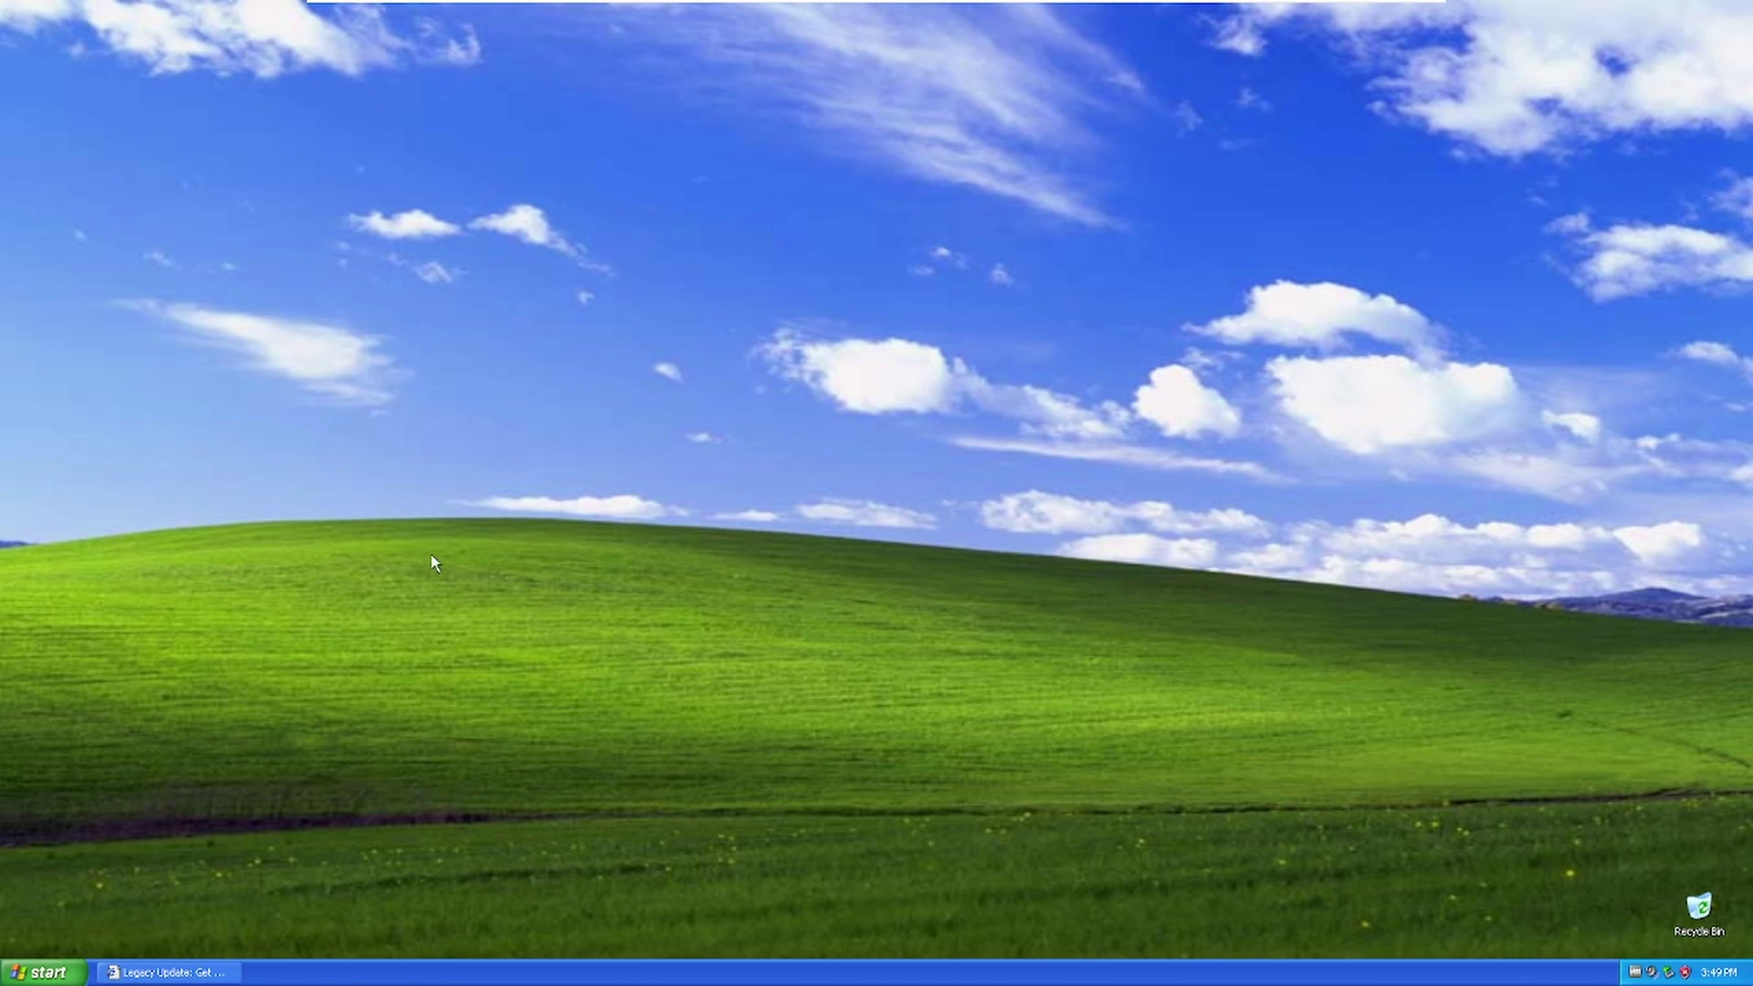
pyautogui.click(41, 971)
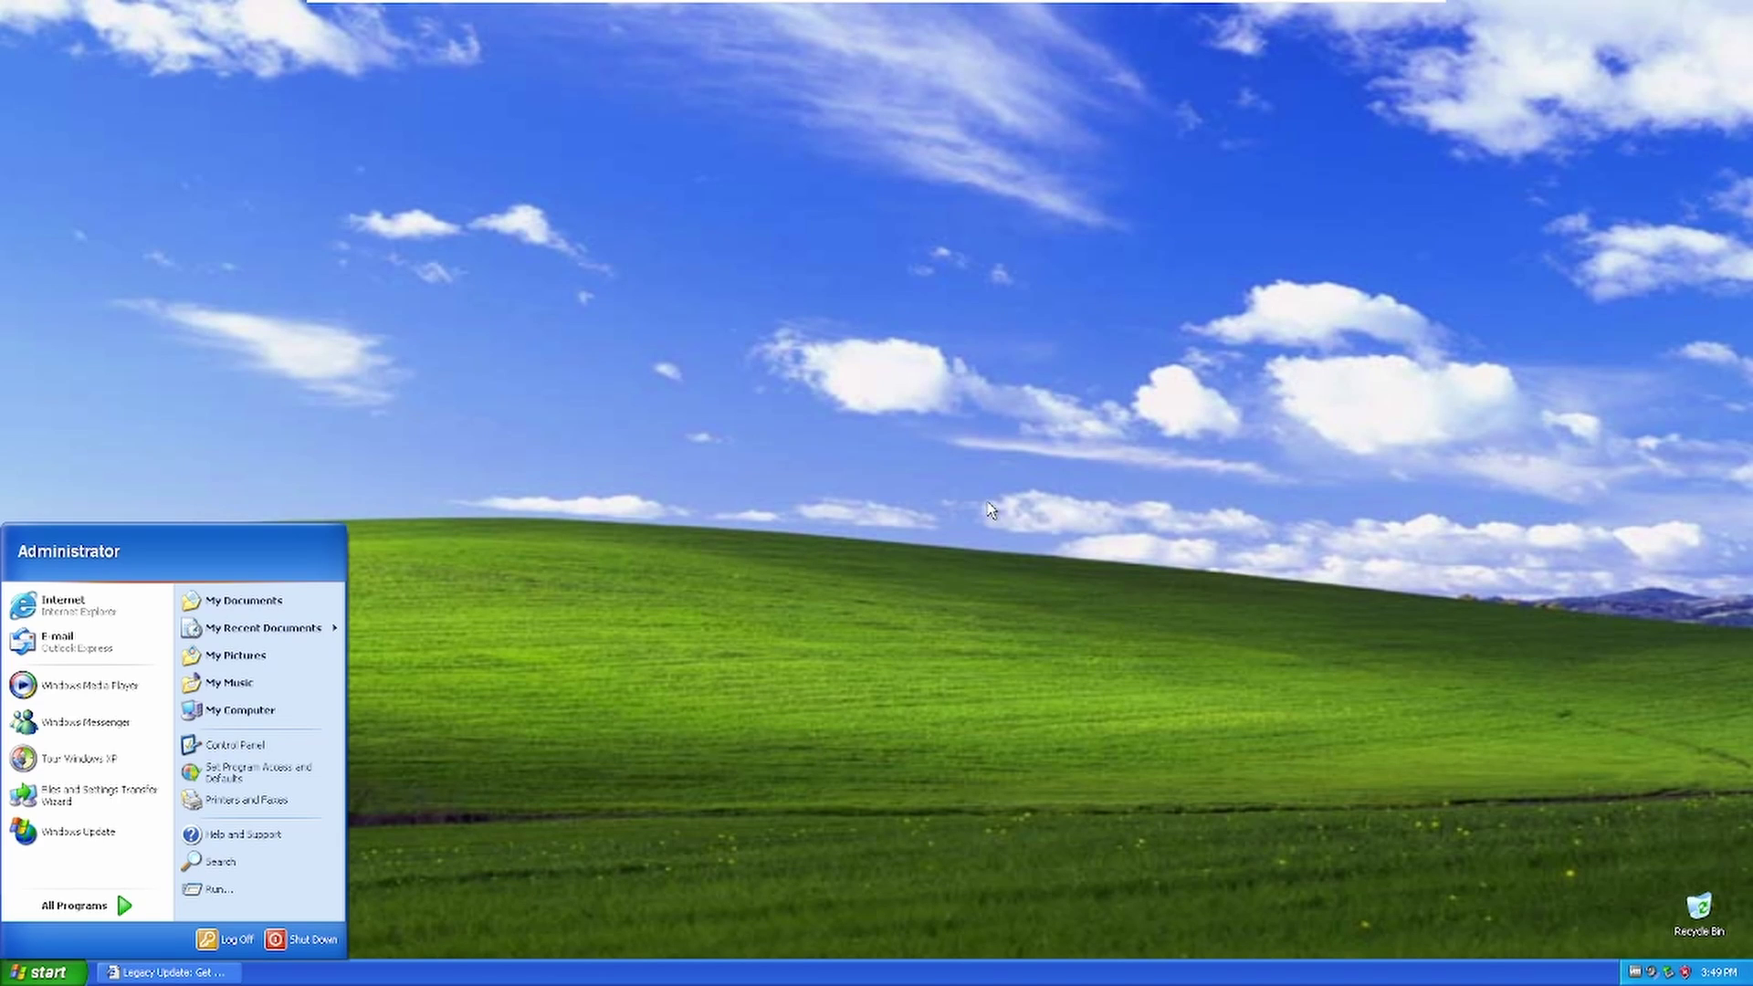
pyautogui.click(1138, 888)
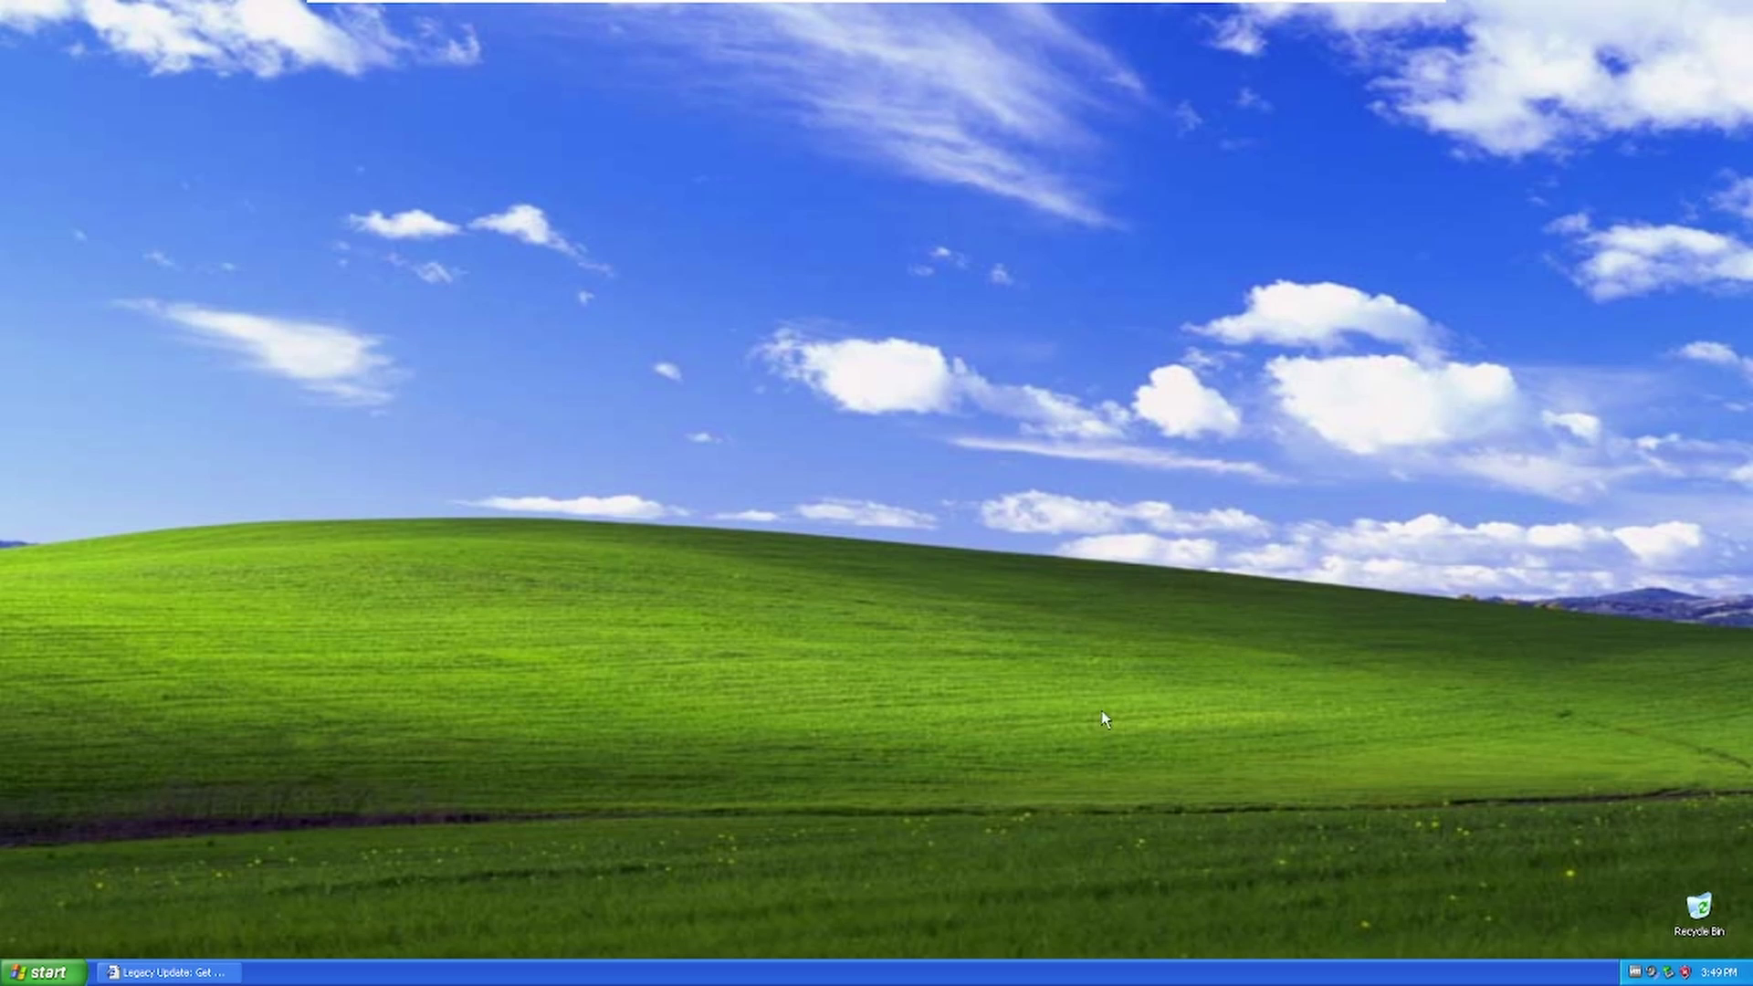
pyautogui.click(48, 971)
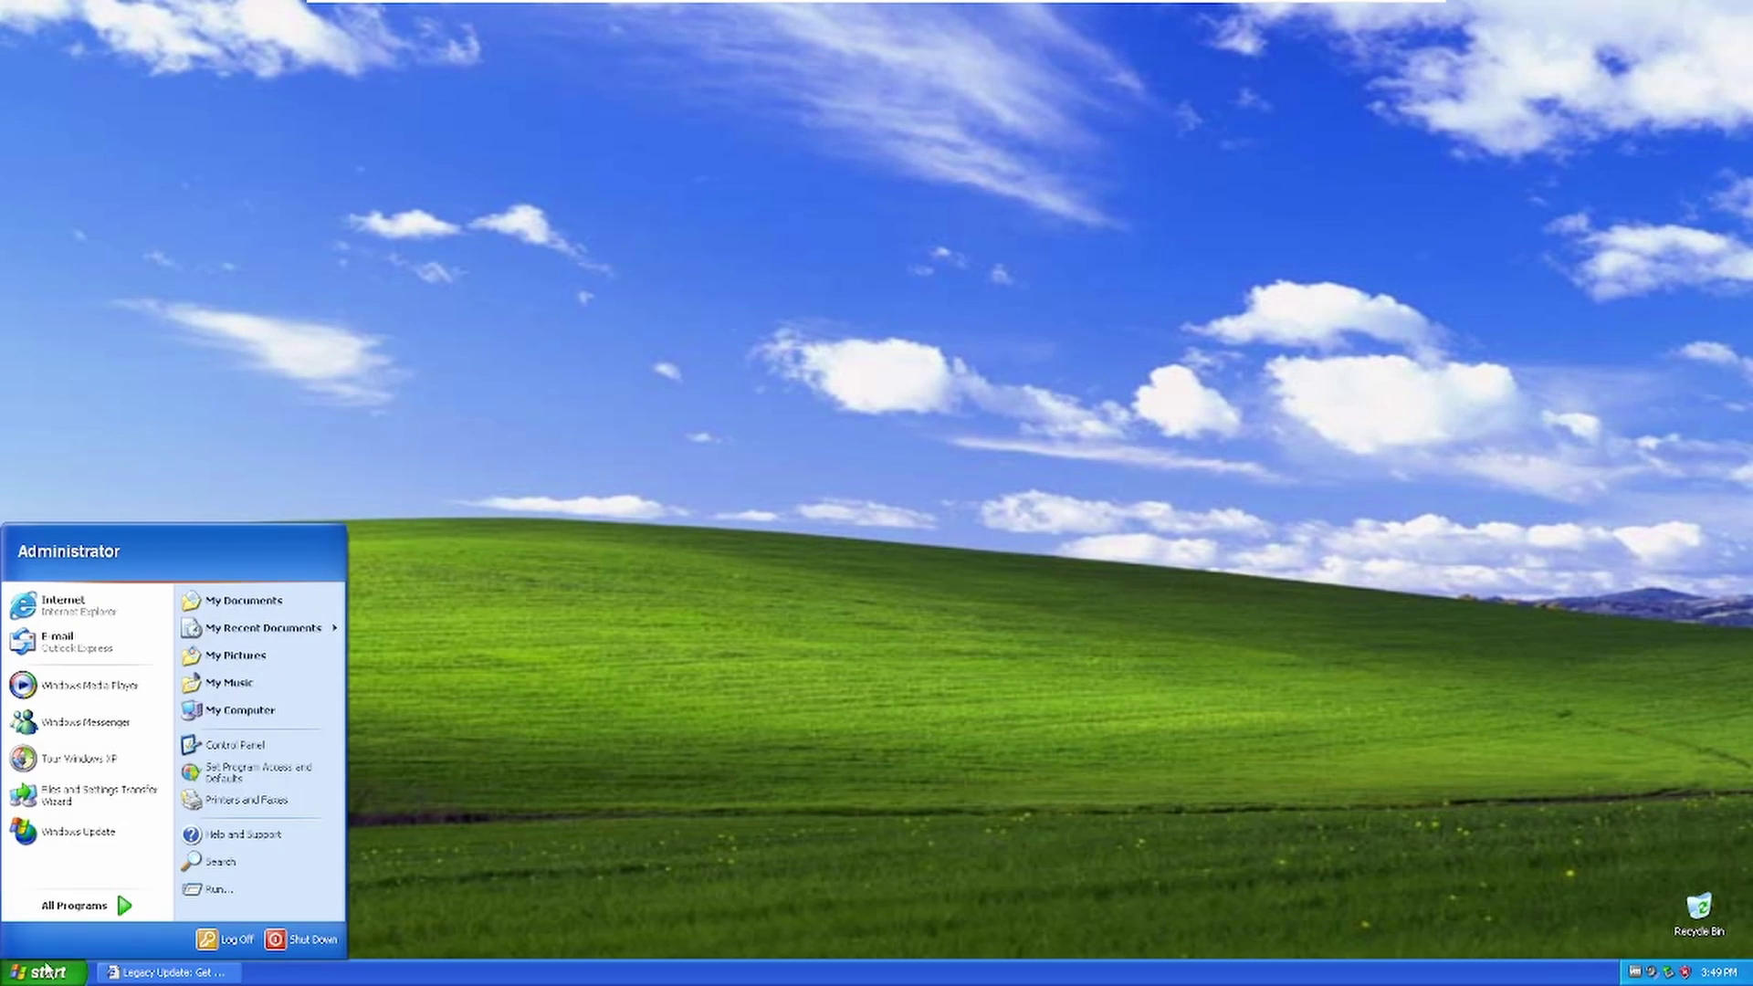
pyautogui.click(833, 393)
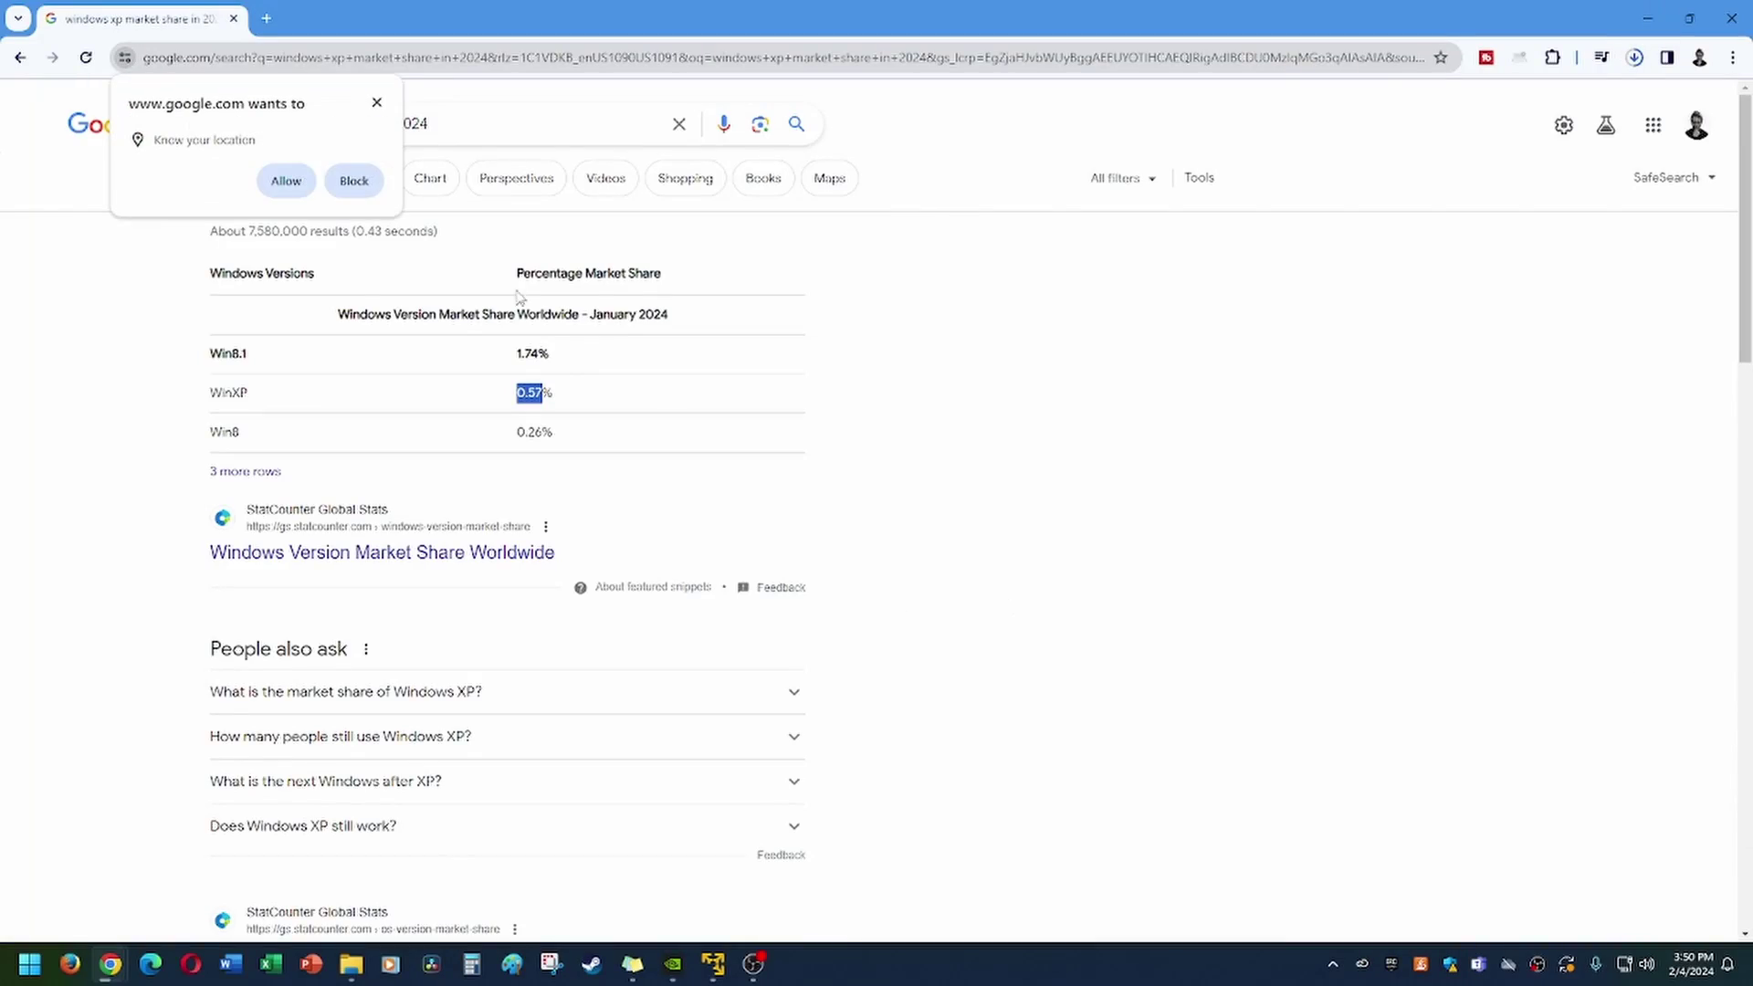
# Block Google's location request, highlight the 0.57% and January 2024 figures, and minimize Chrome.
pyautogui.click(1048, 485)
pyautogui.click(377, 103)
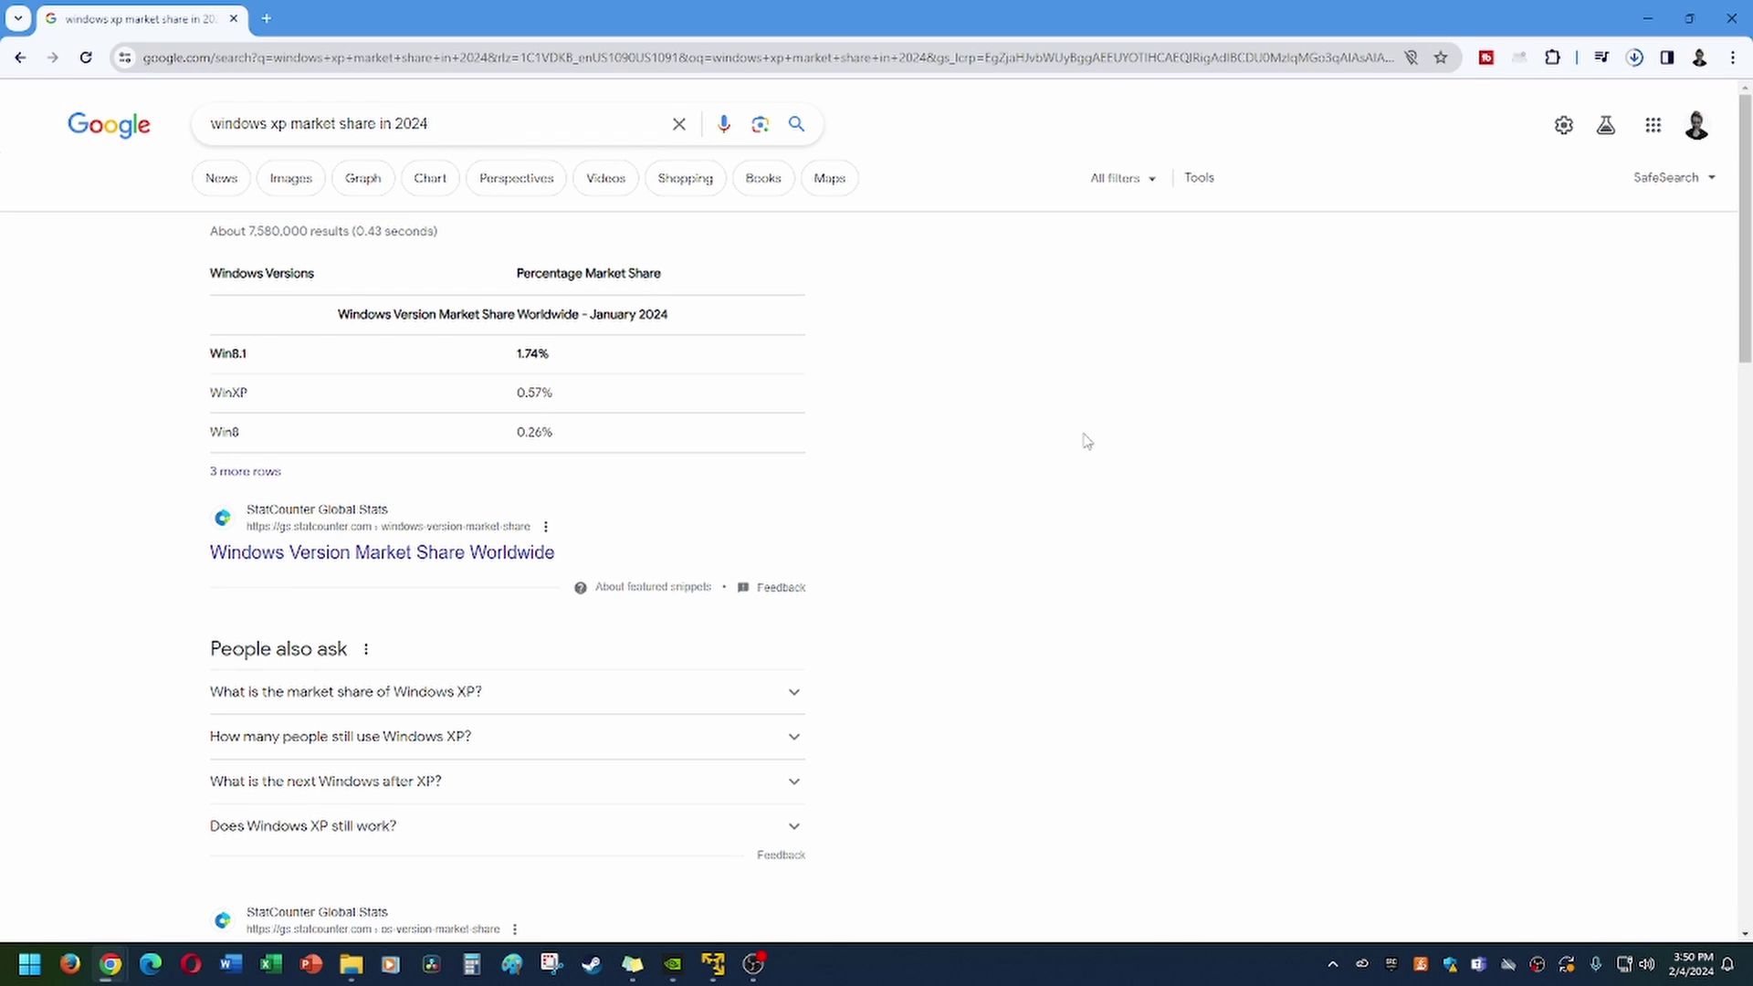
pyautogui.moveTo(573, 405); pyautogui.dragTo(486, 408)
pyautogui.moveTo(343, 305); pyautogui.dragTo(723, 328)
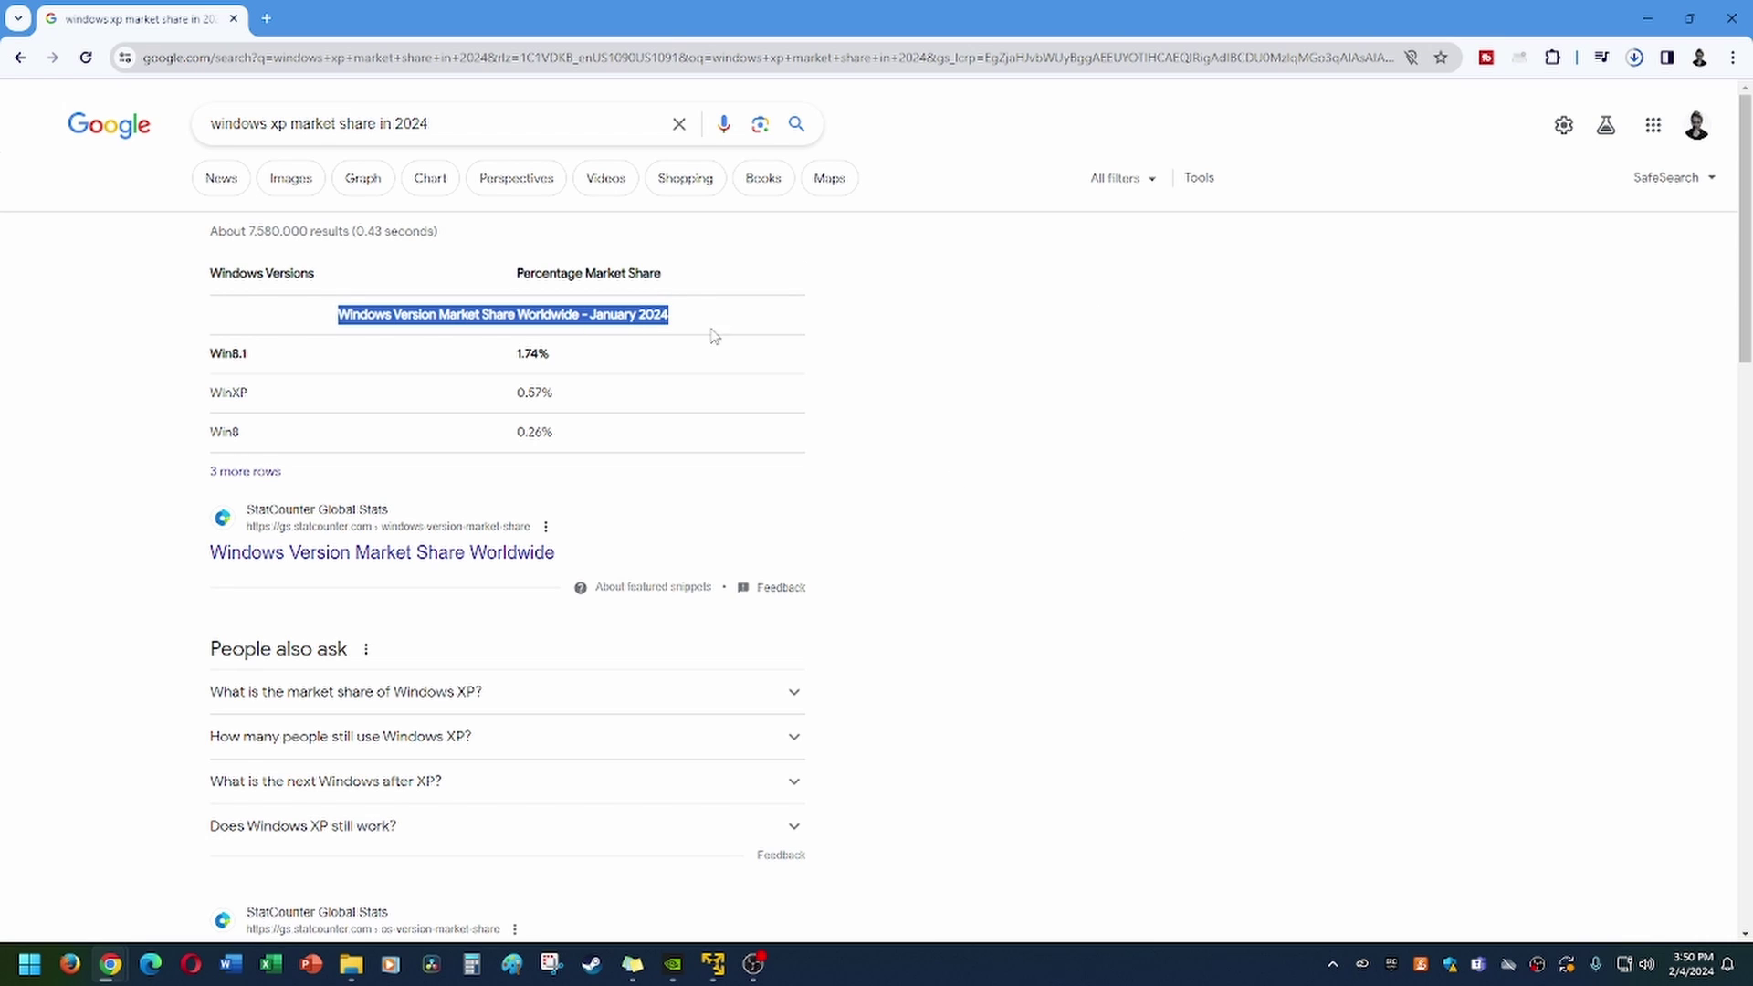
pyautogui.click(1647, 20)
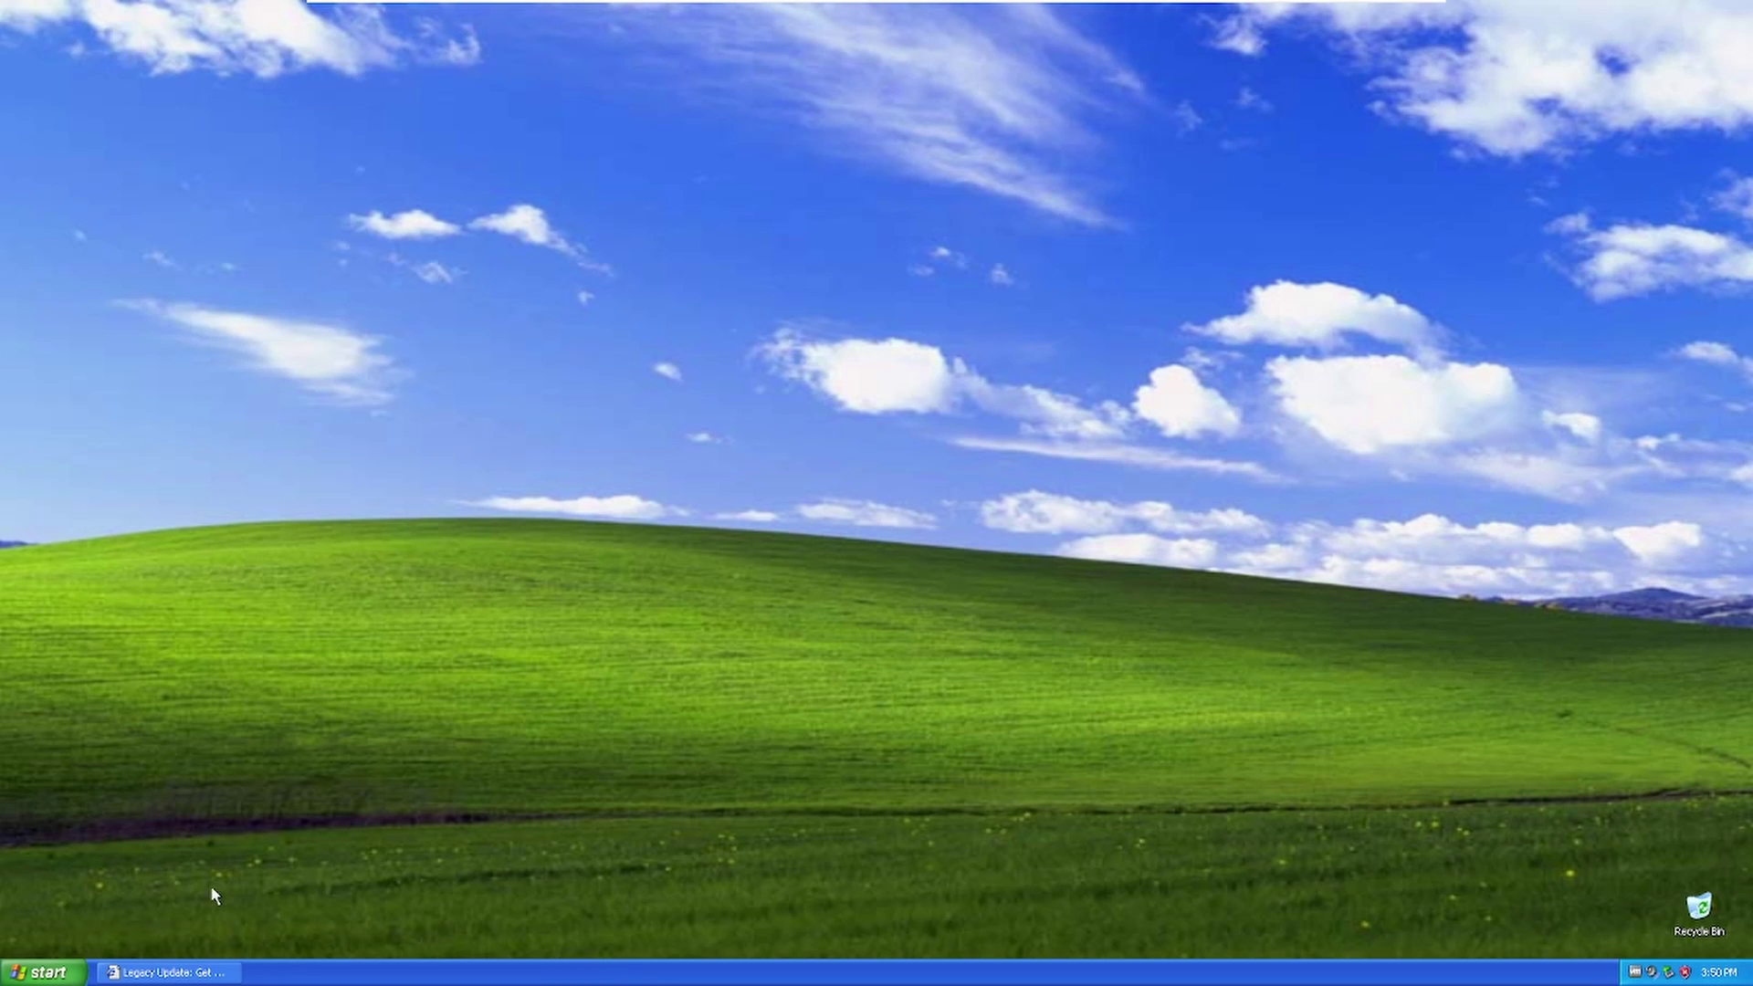
# Apply the Classic Start menu style in taskbar properties and try it out.
pyautogui.rightClick(66, 969)
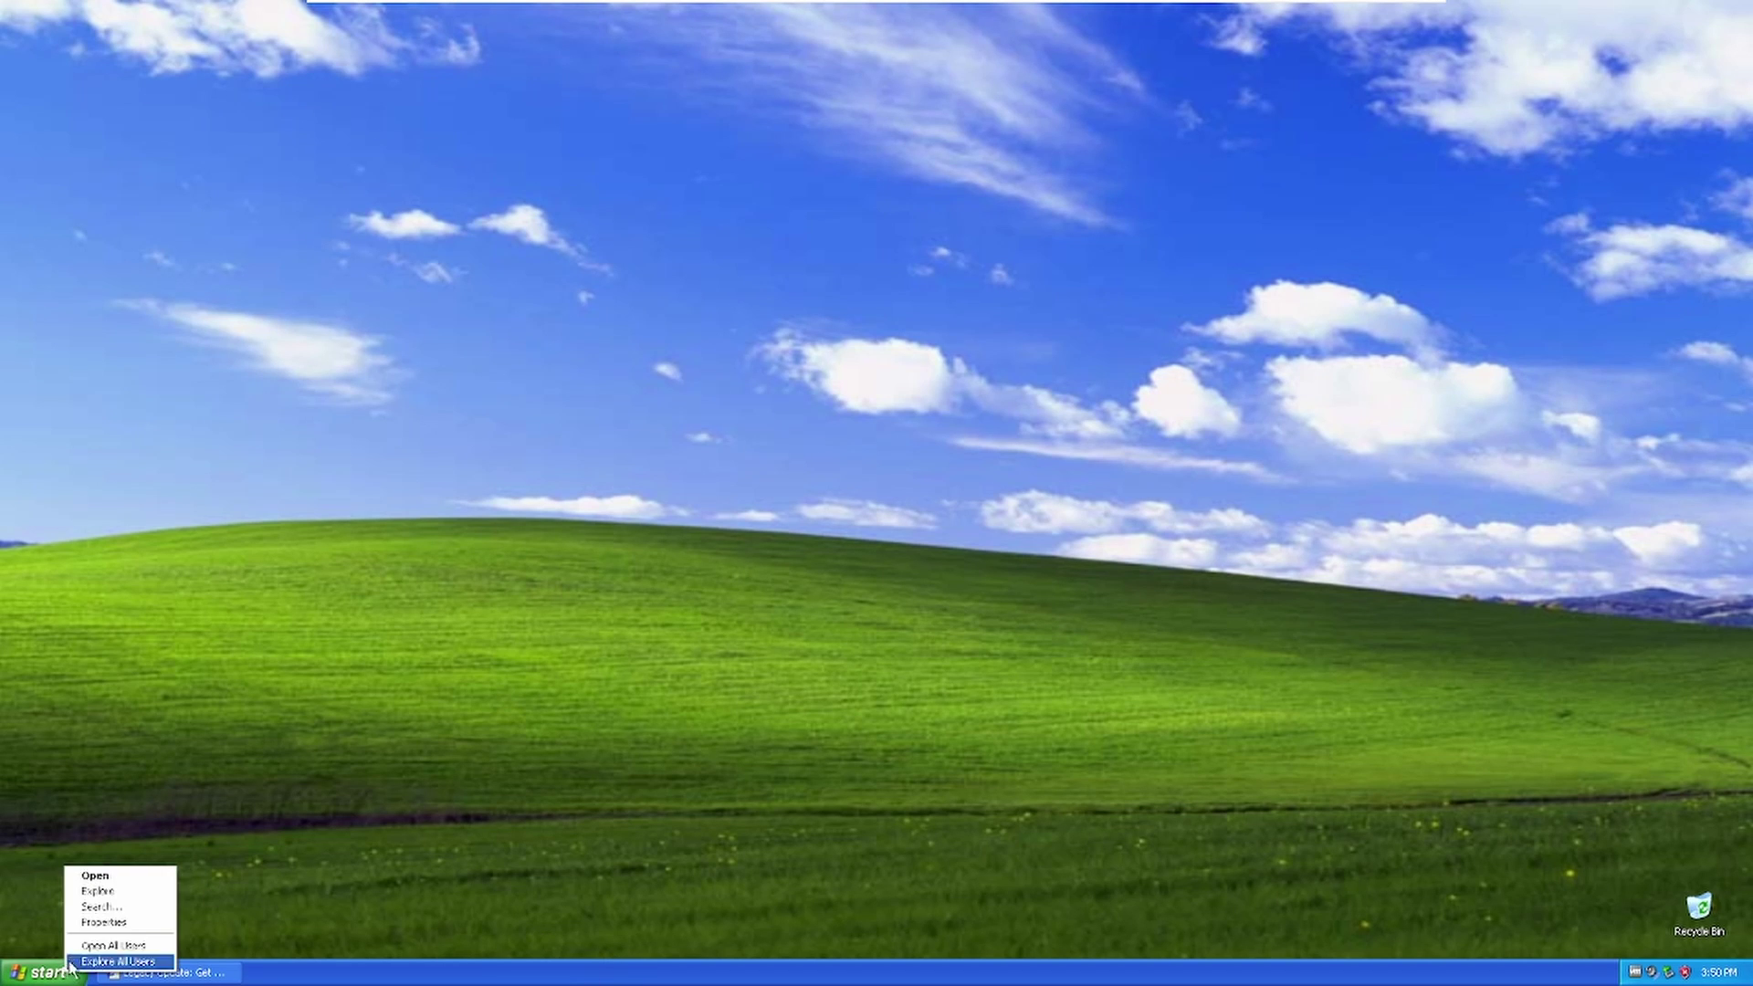
pyautogui.click(97, 922)
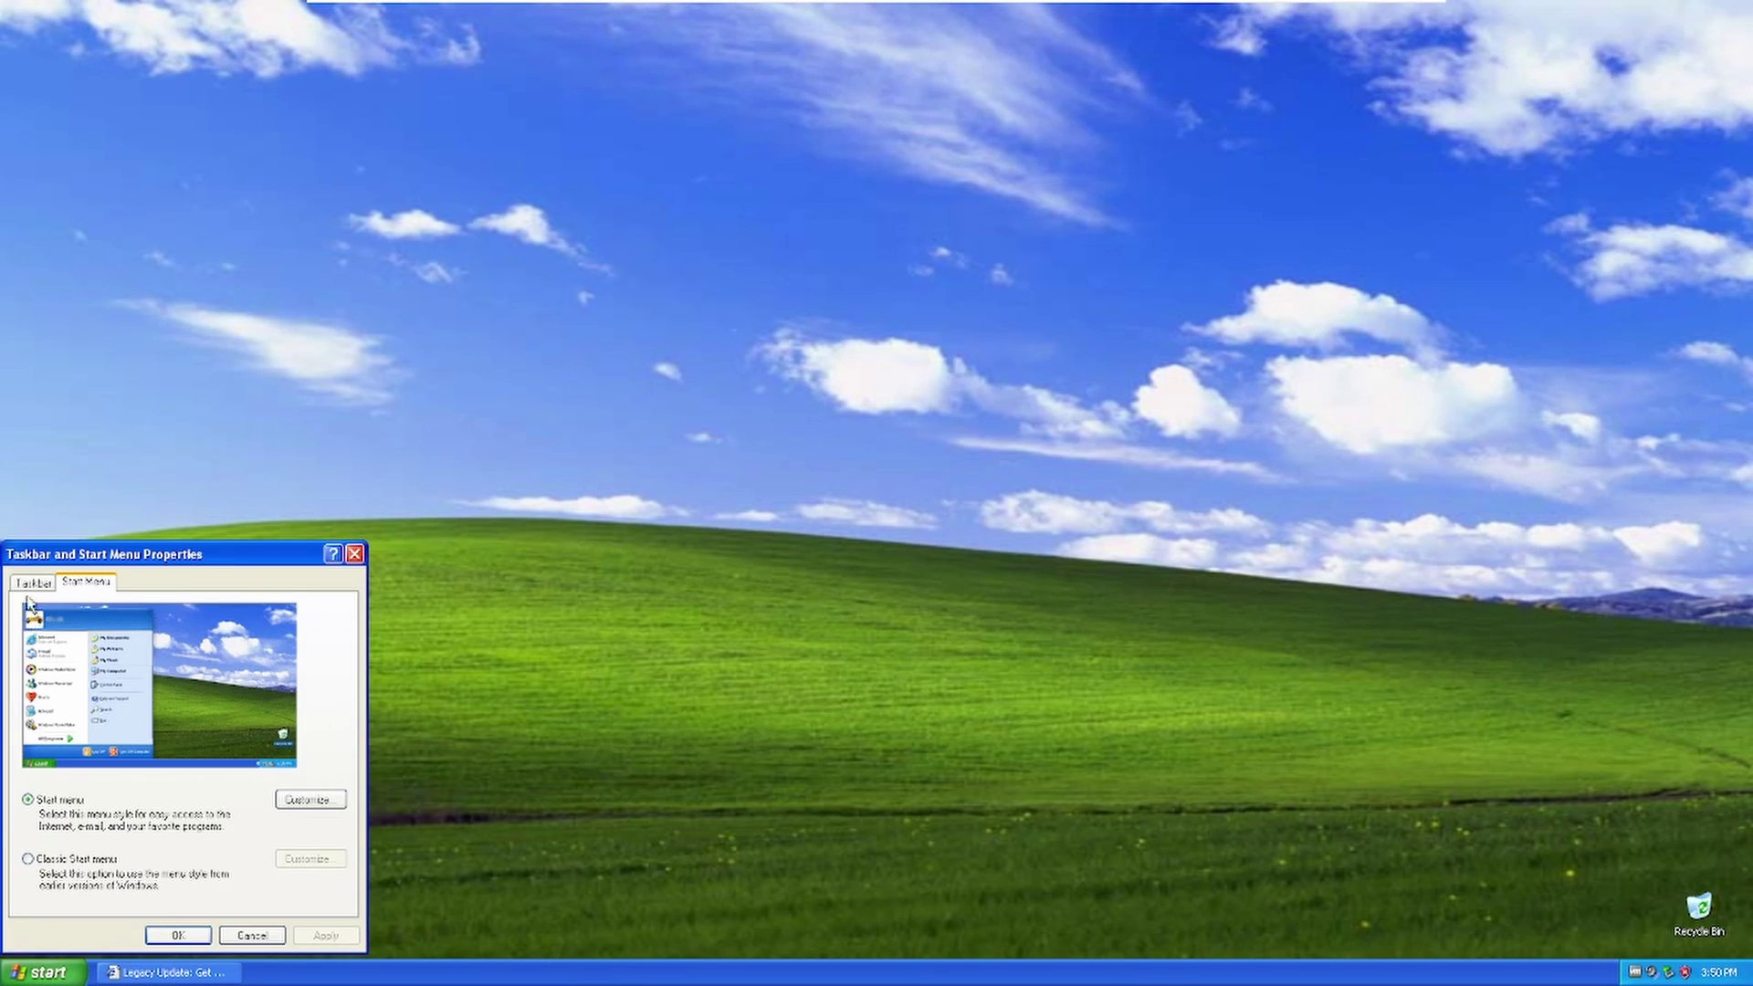
pyautogui.click(103, 860)
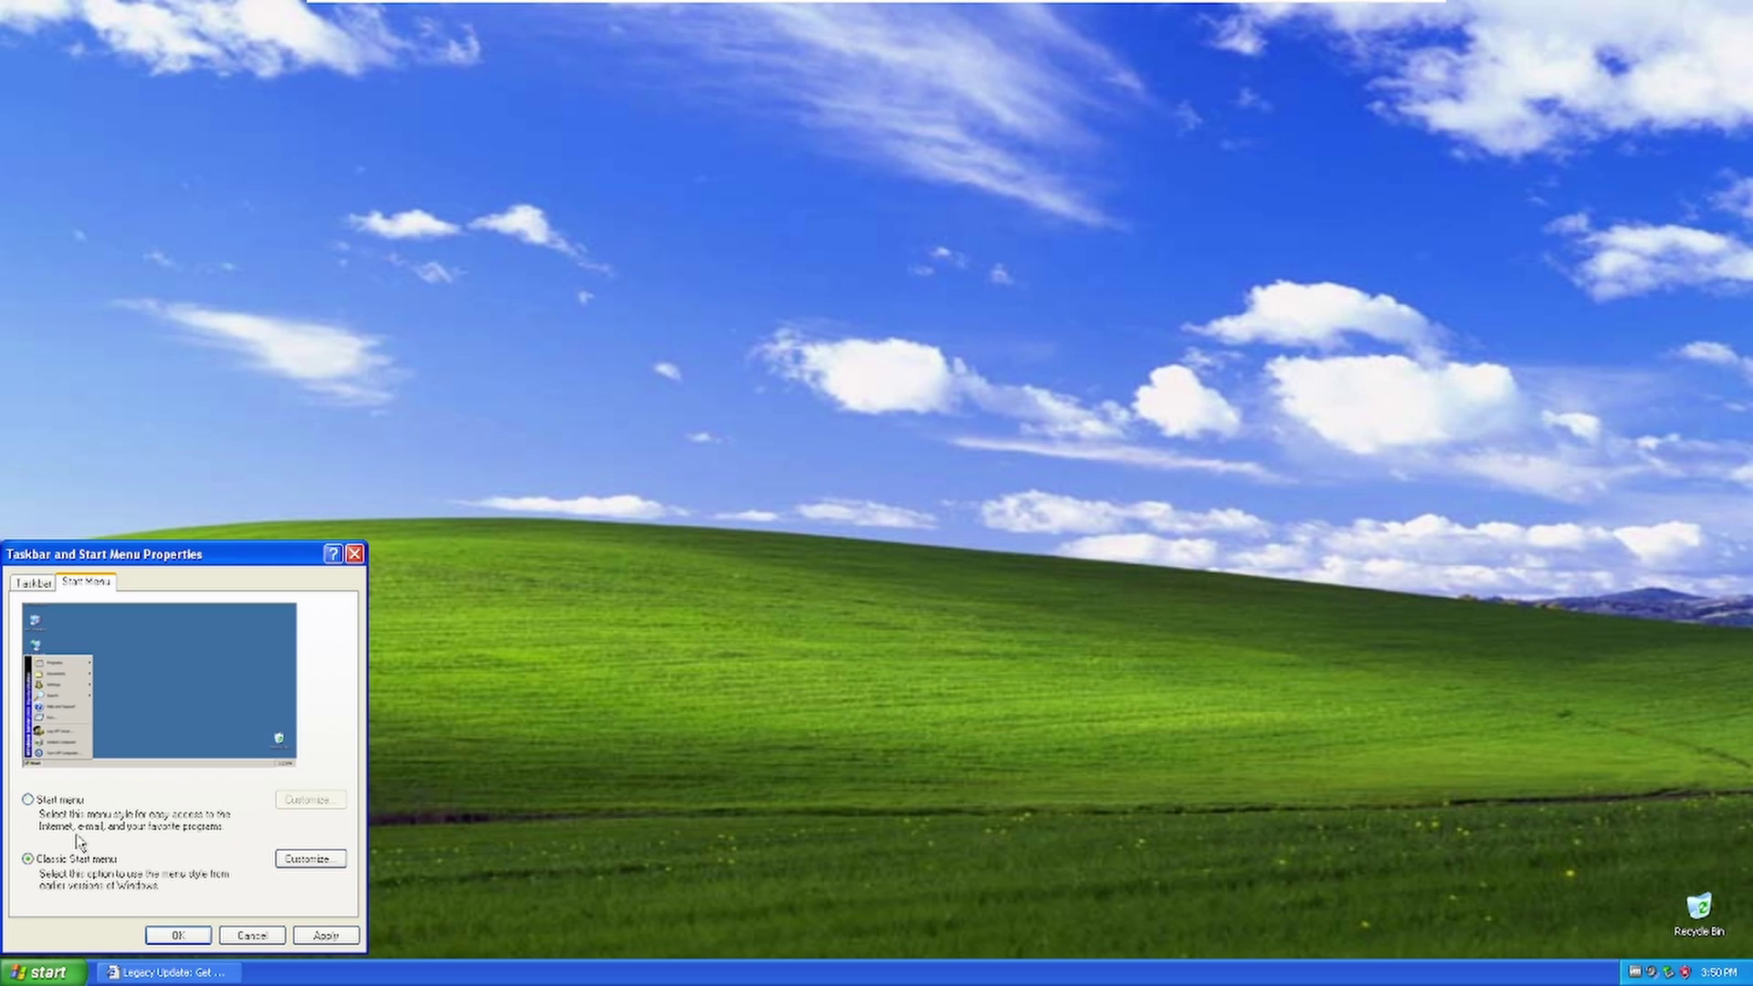
pyautogui.click(331, 933)
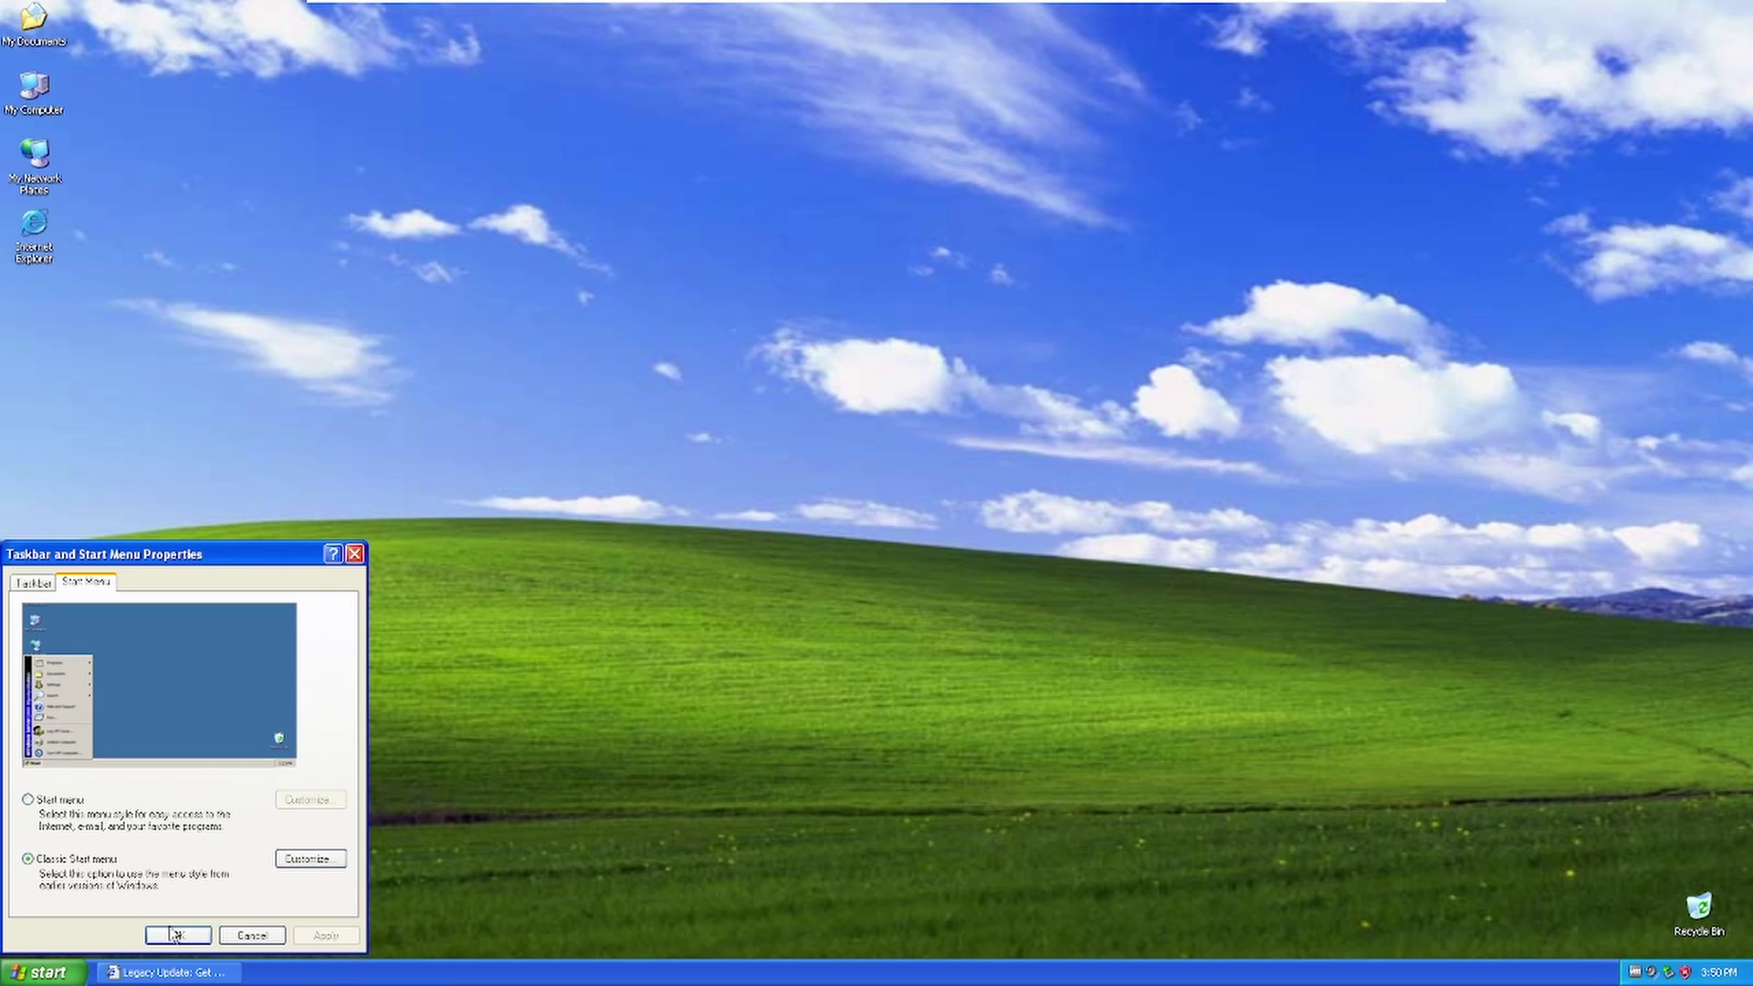
pyautogui.click(50, 973)
# Switch back to the XP-style Start menu and confirm.
pyautogui.click(52, 975)
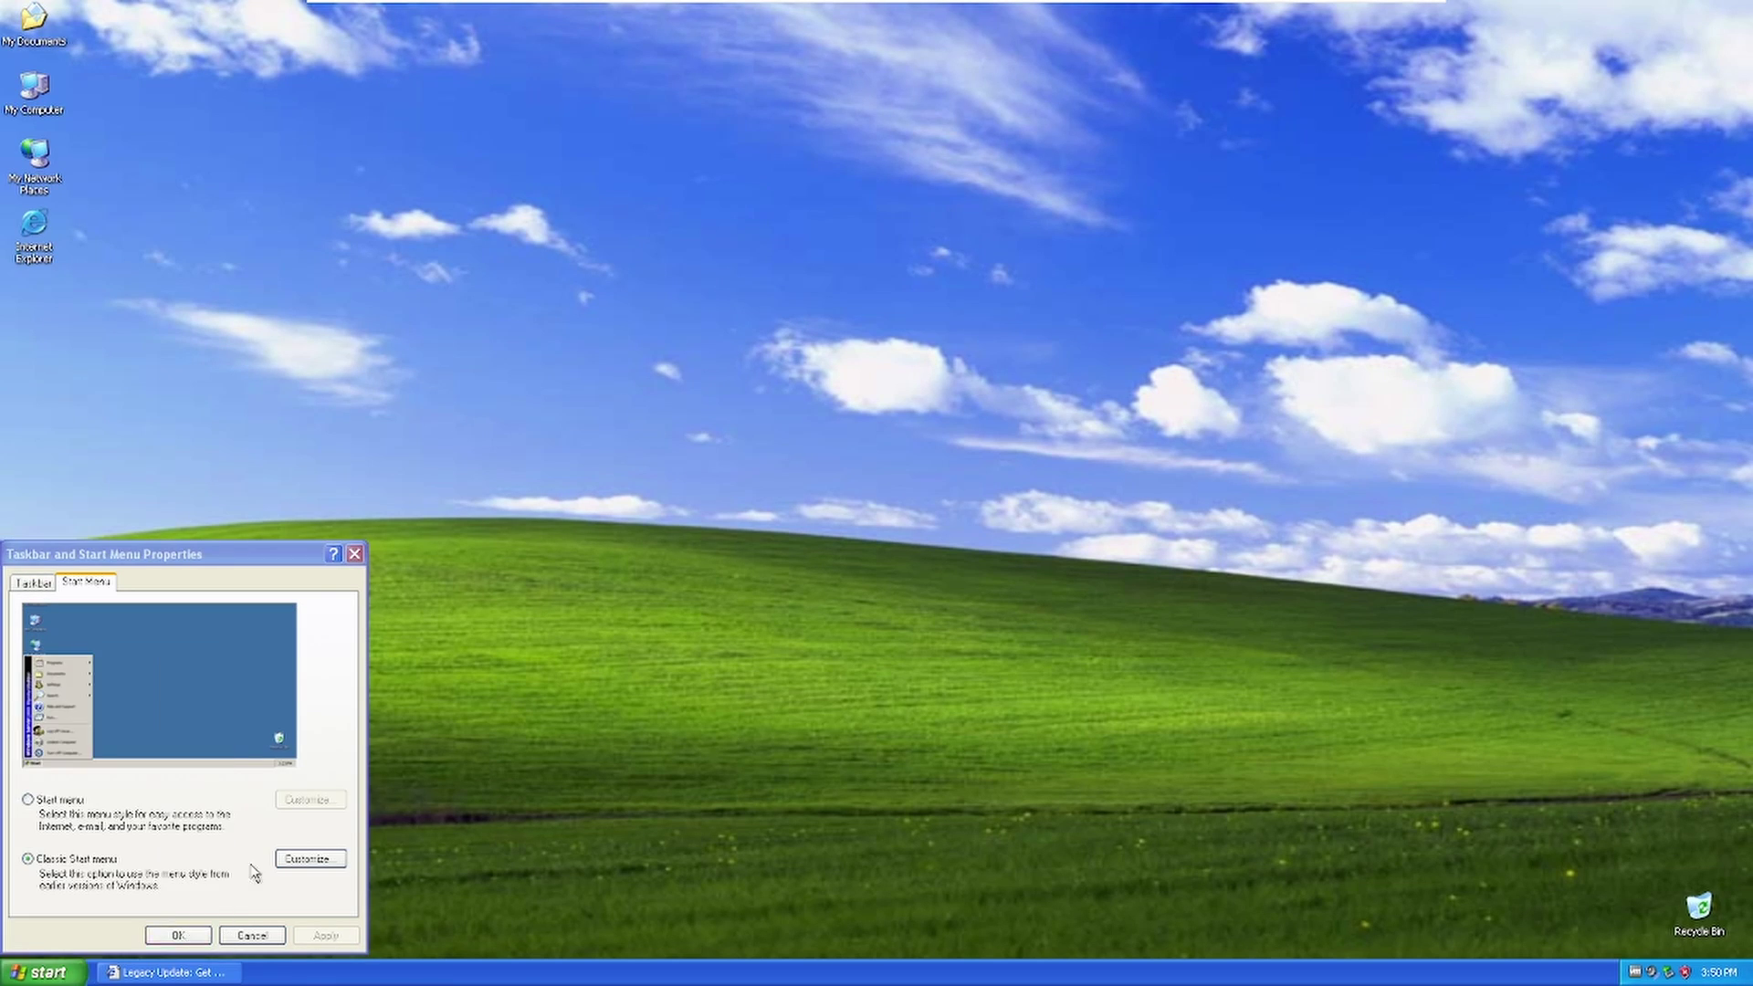
pyautogui.click(46, 807)
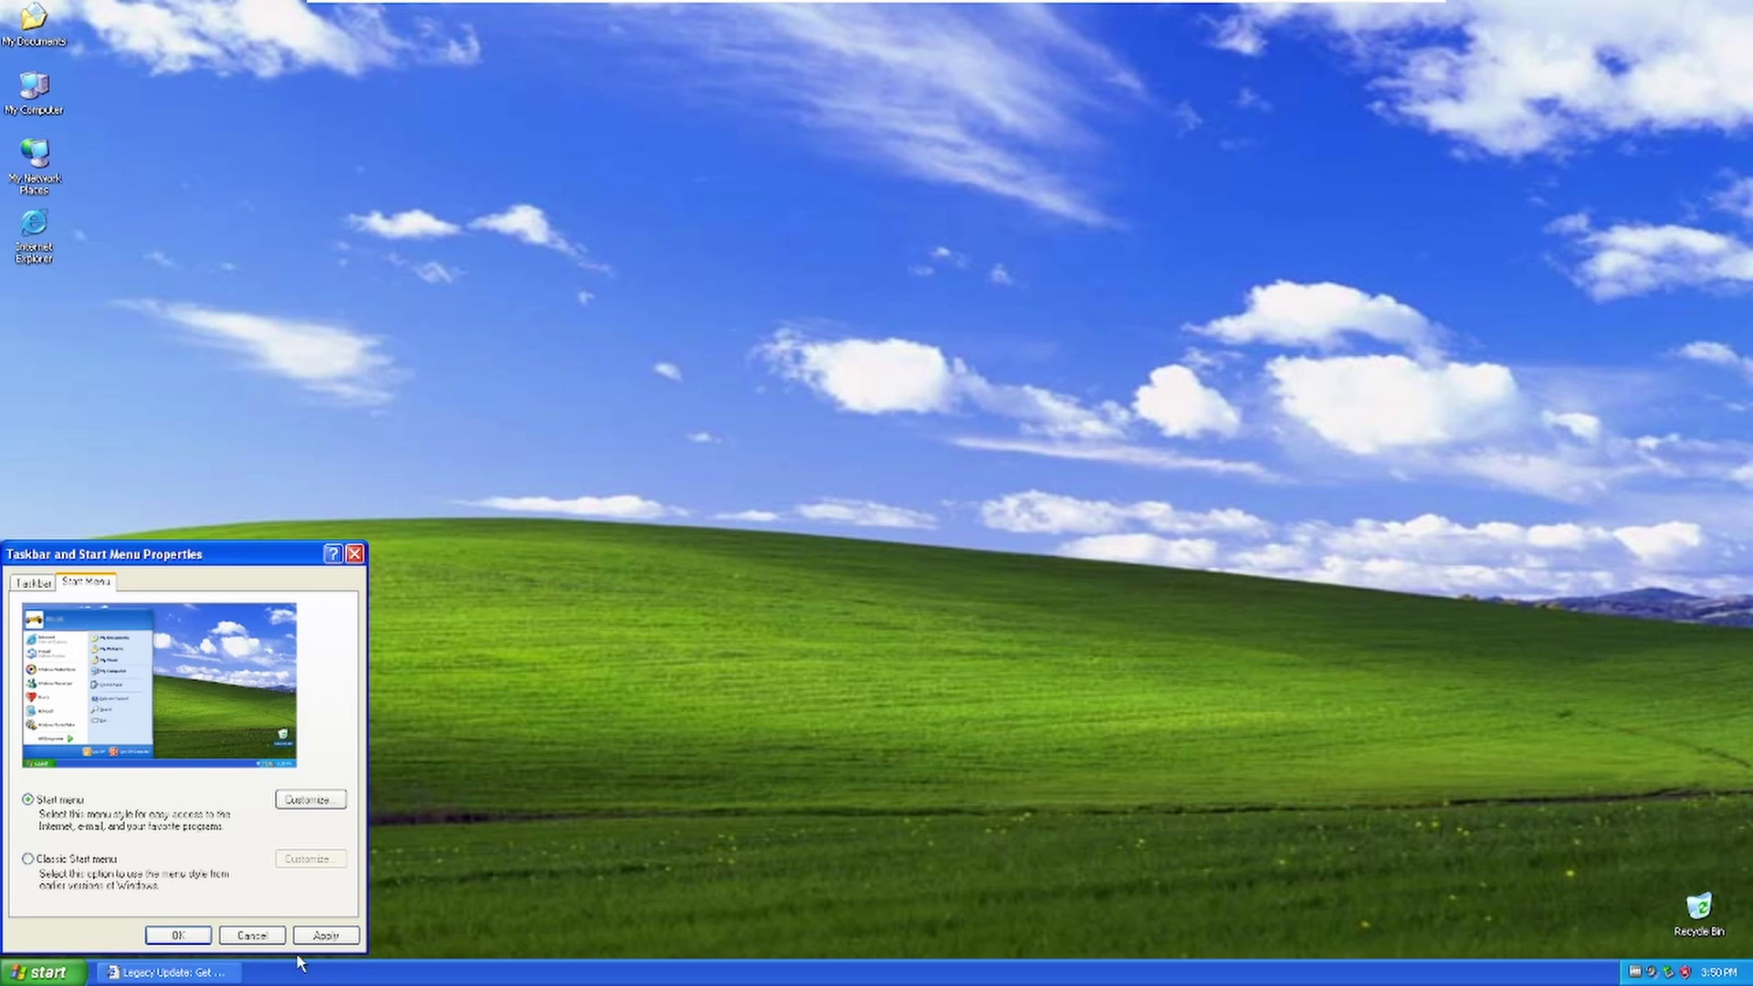
pyautogui.click(179, 934)
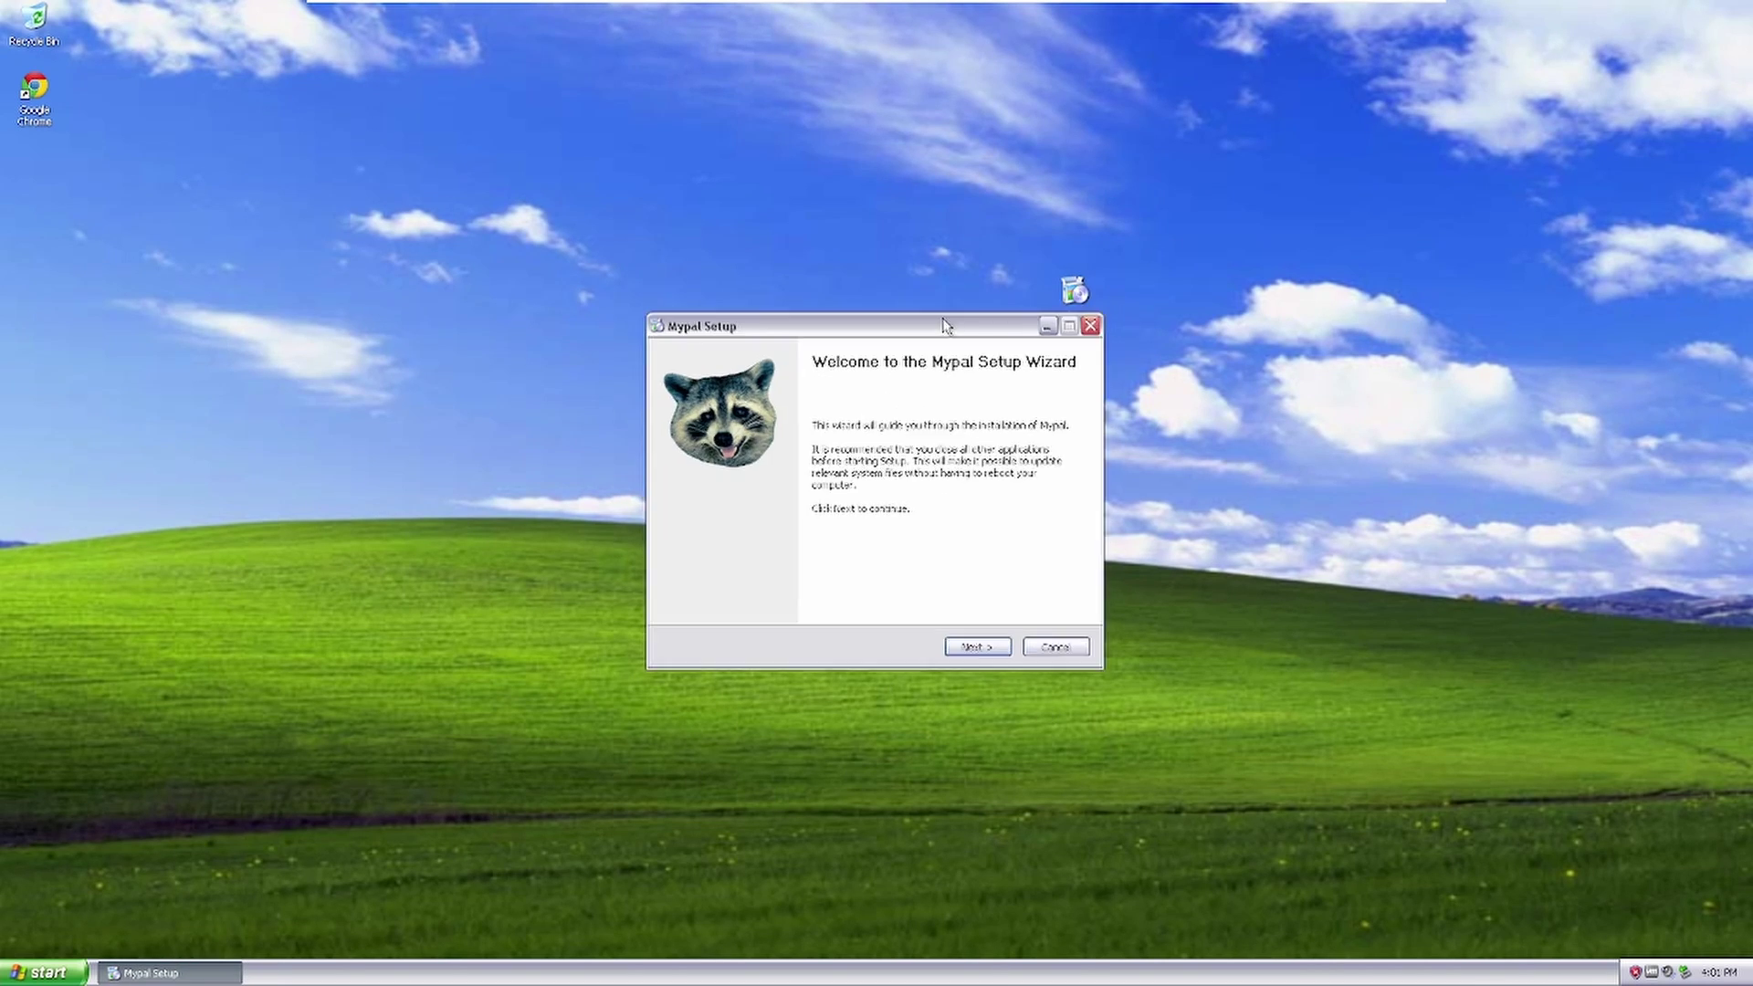
# Install MyPal with the Standard setup type and launch it on finish.
pyautogui.click(978, 647)
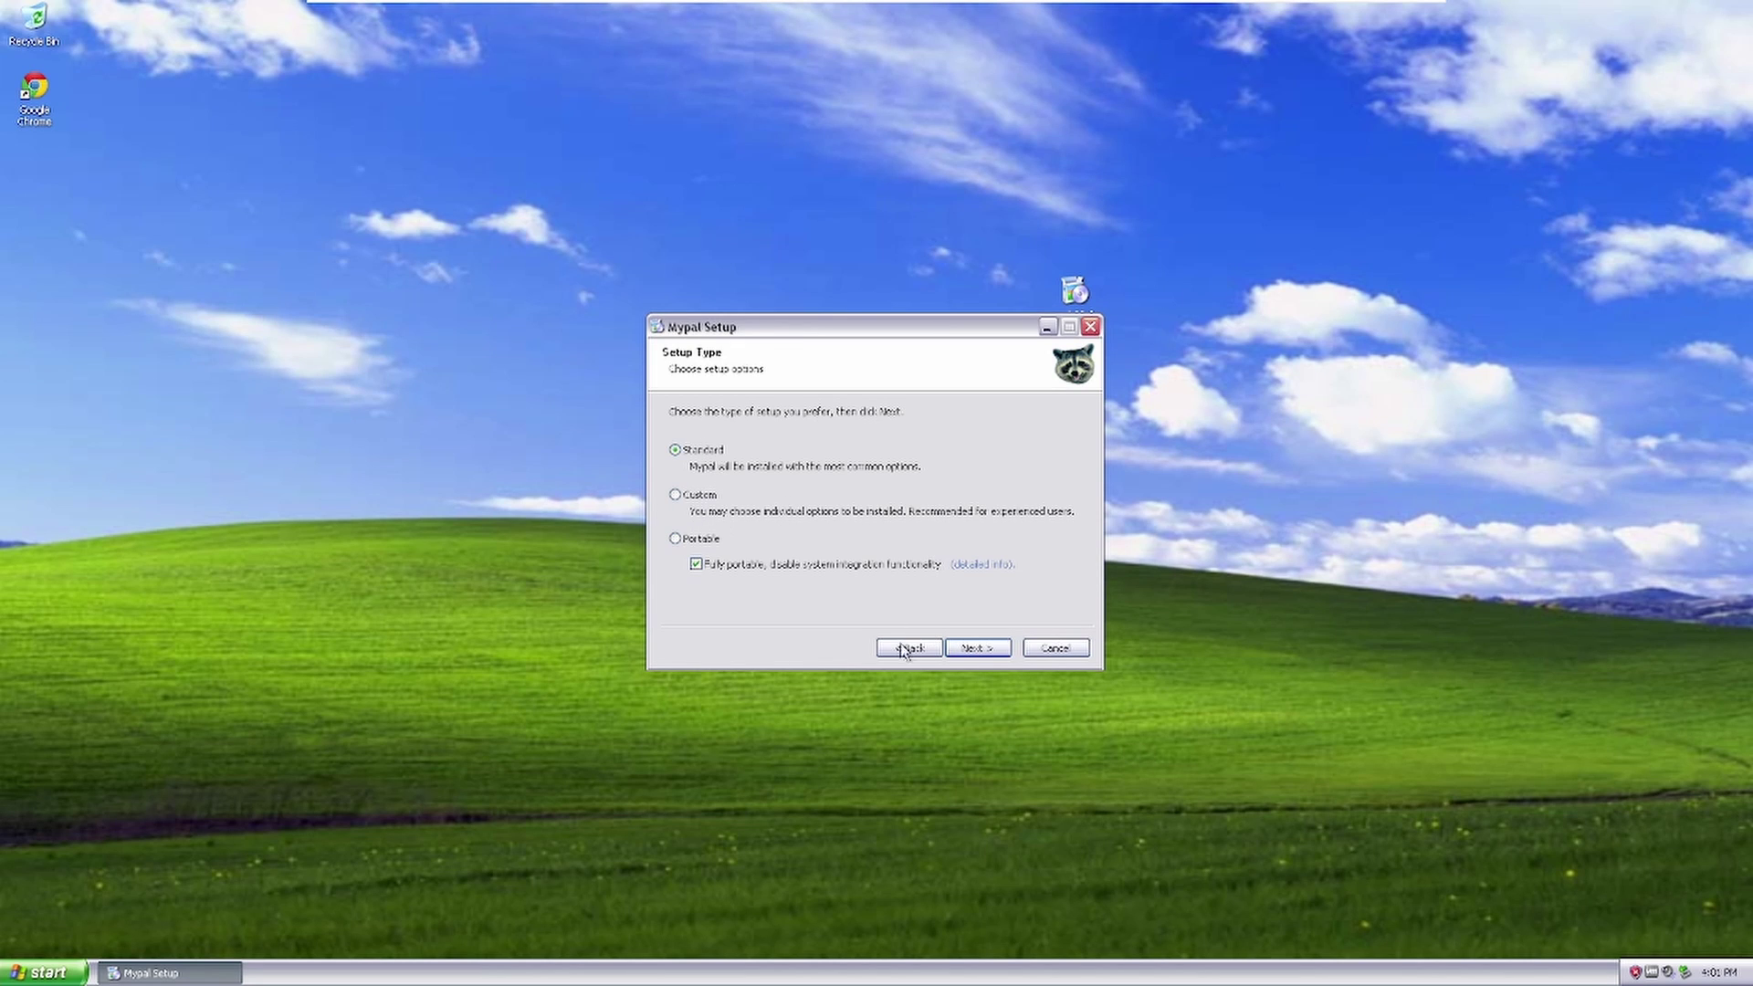
pyautogui.click(977, 648)
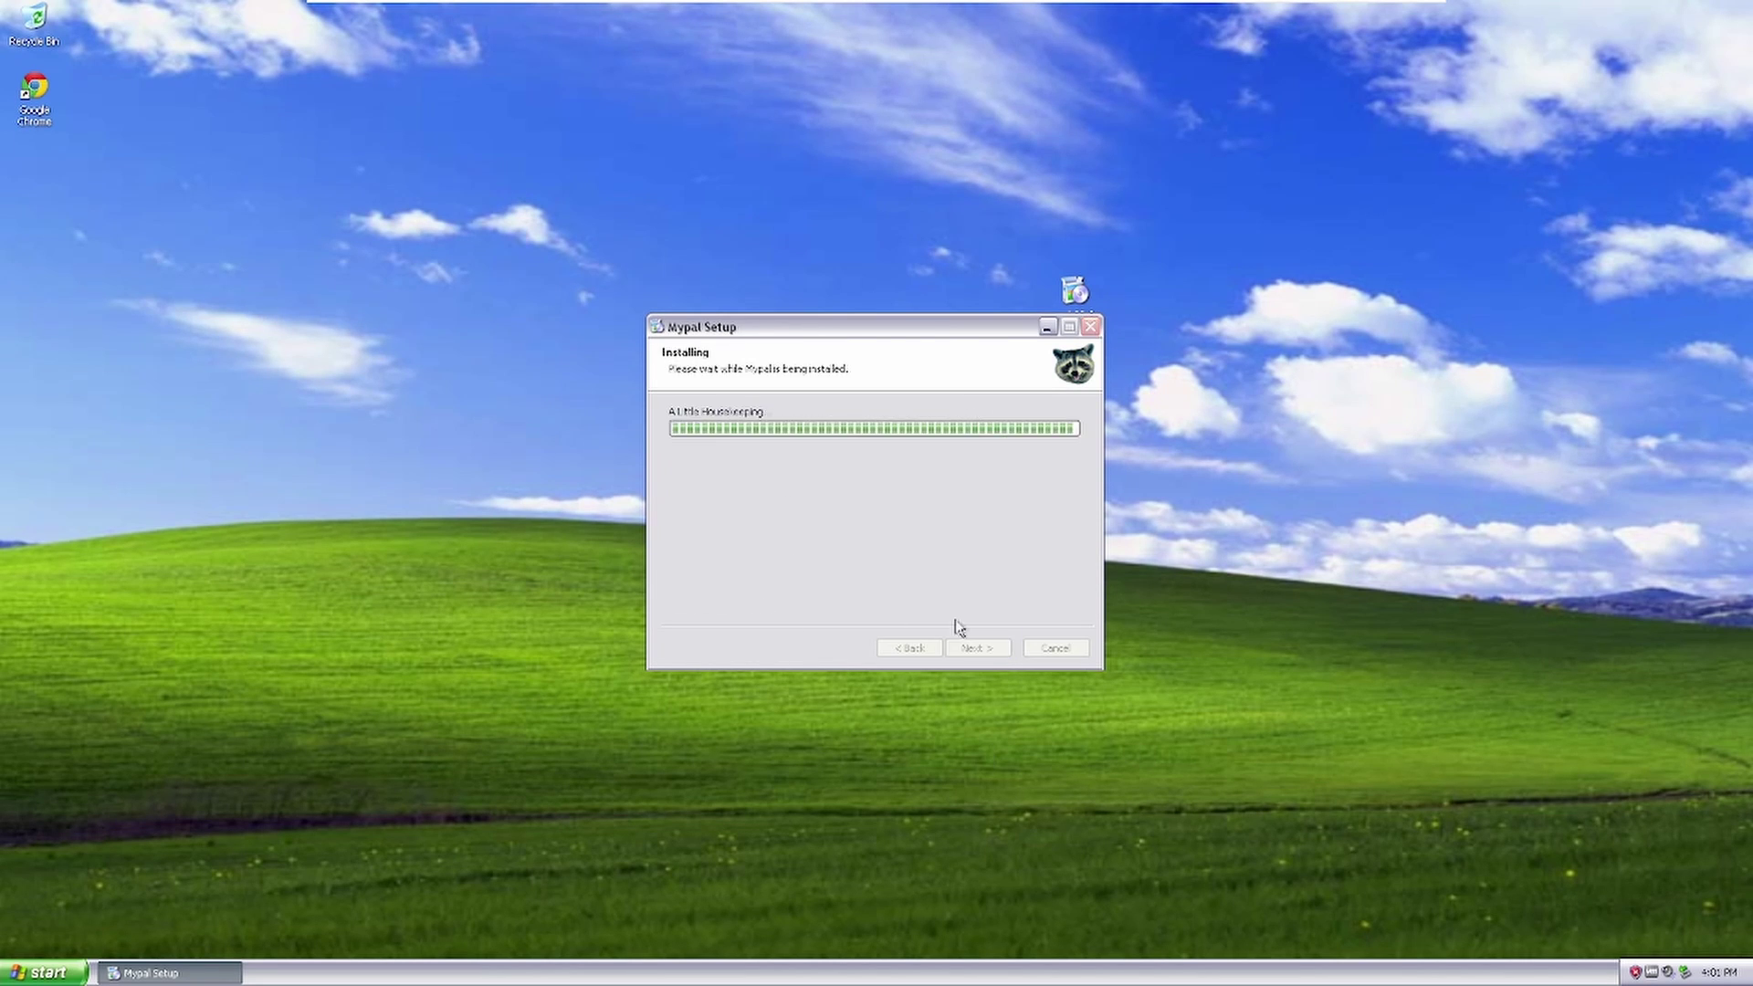
pyautogui.click(977, 650)
pyautogui.click(981, 650)
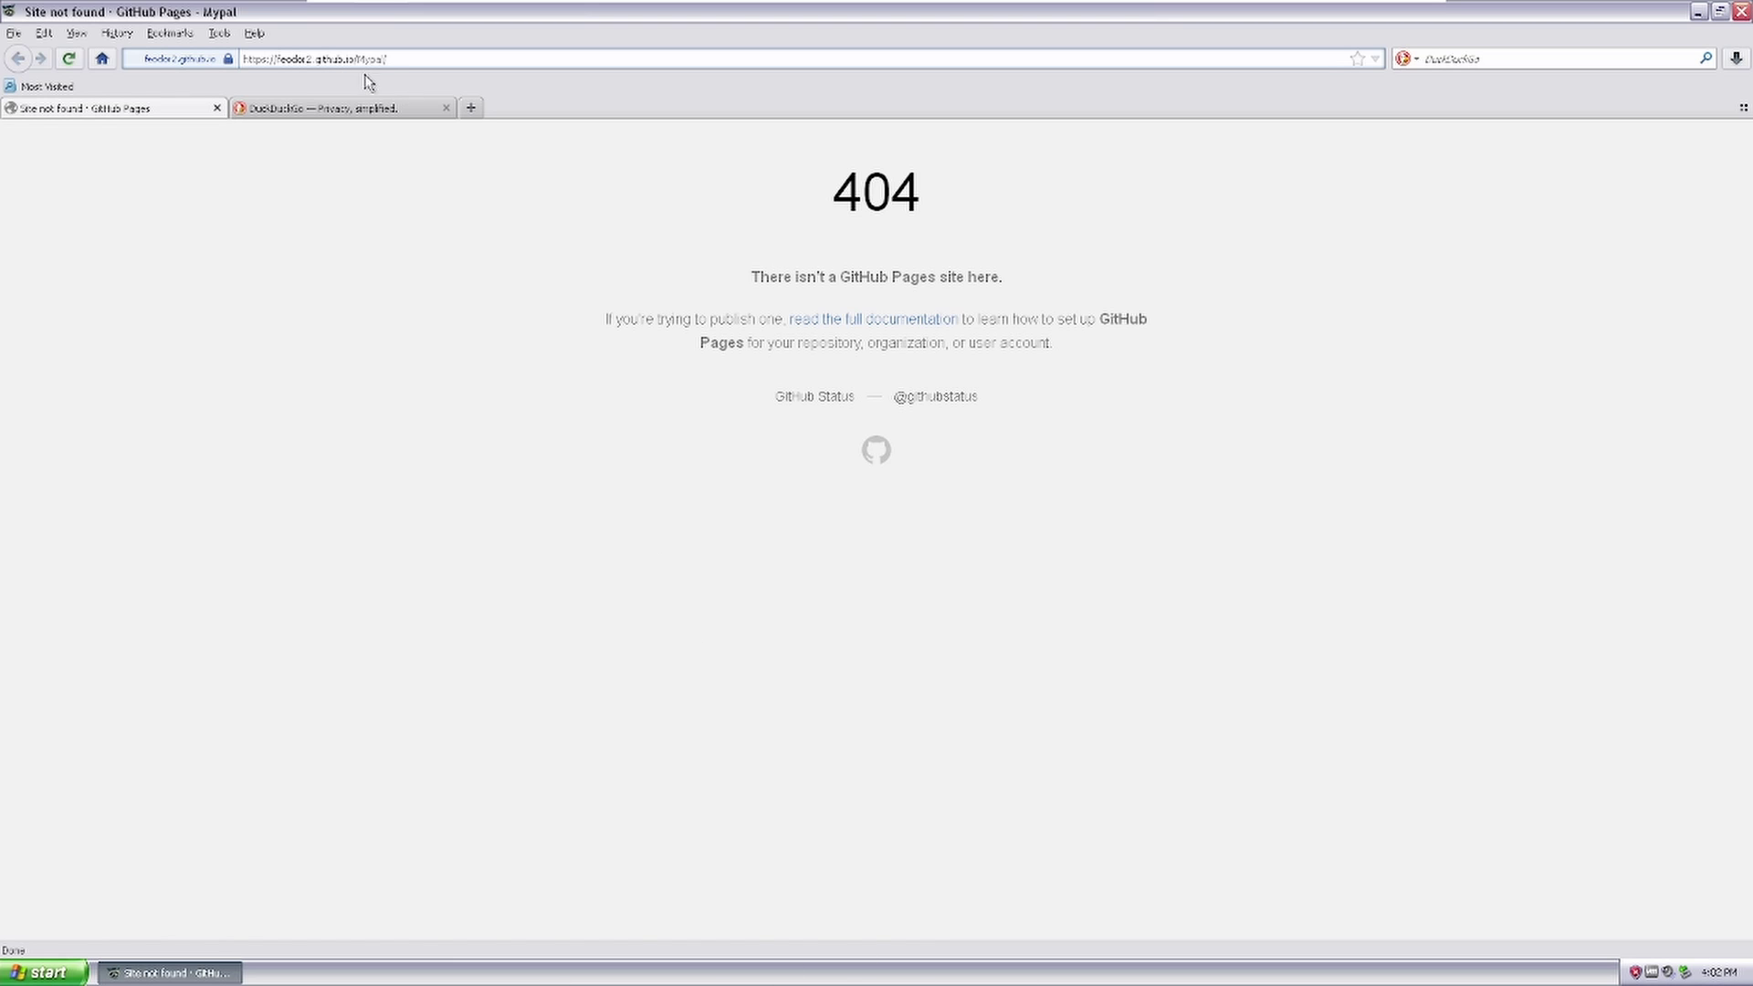
# Load youtube.com in MyPal, scroll its home page, and check the installed Windows version.
pyautogui.hotkey('ctrl', 'l')
pyautogui.write('youtube')
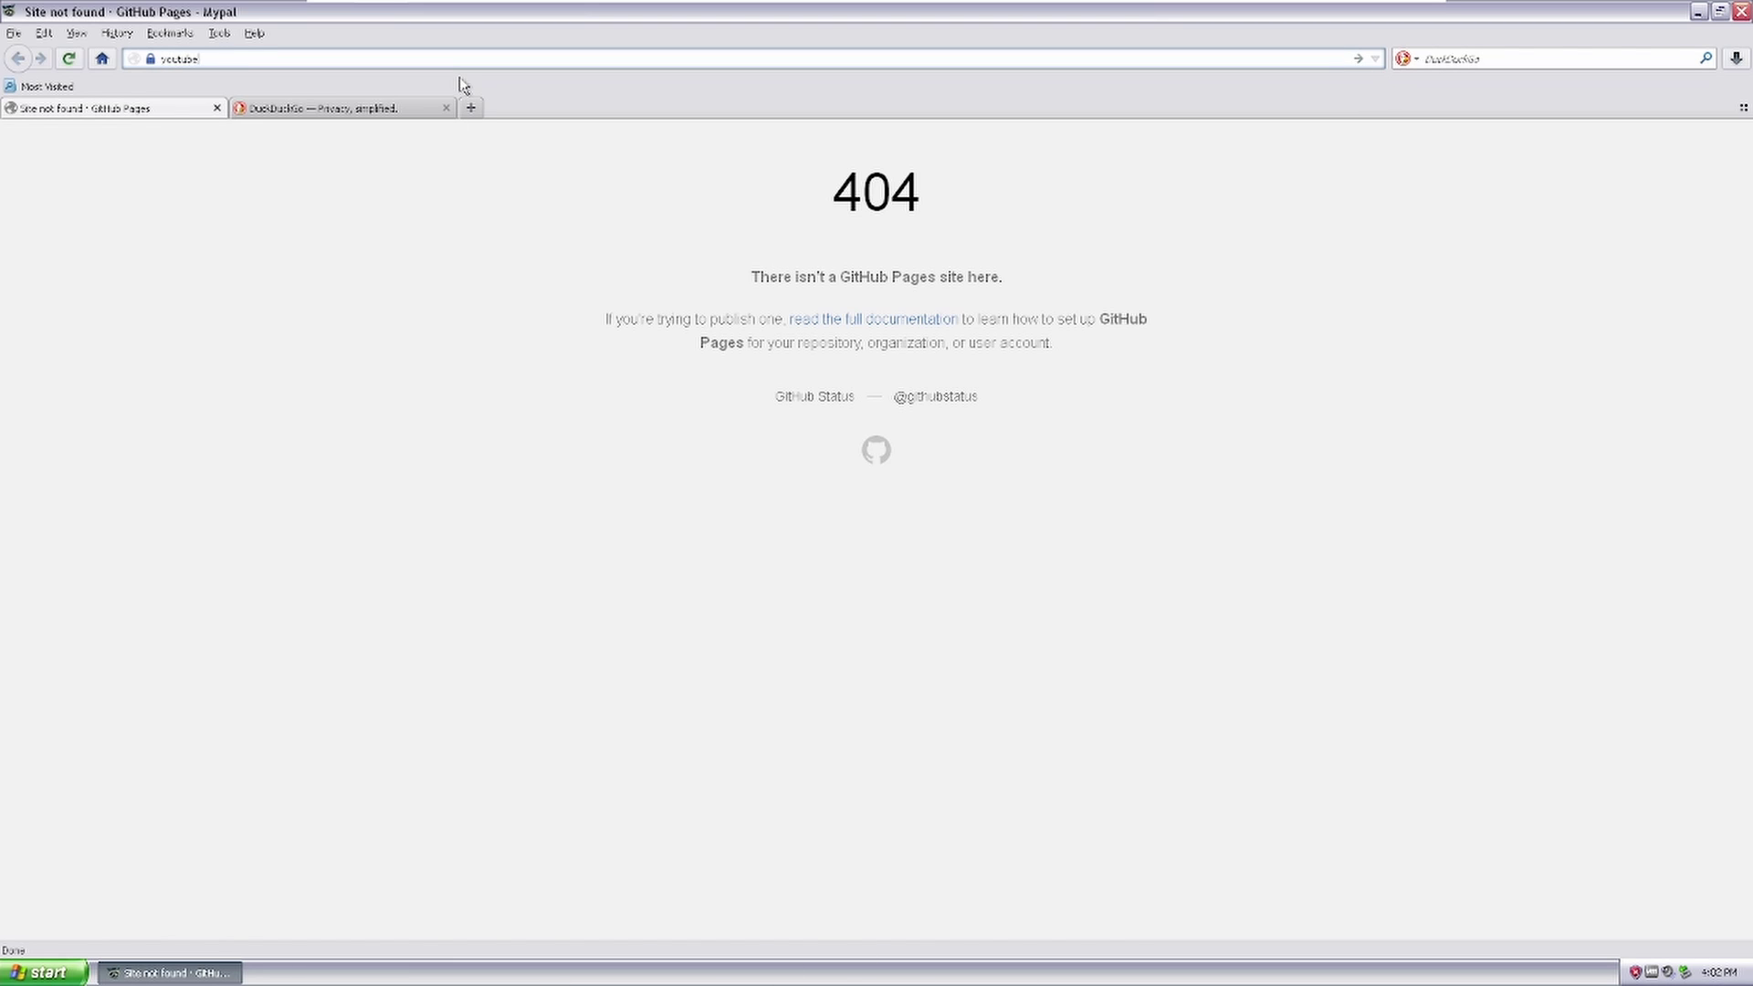
pyautogui.write('.com')
pyautogui.press('Return')
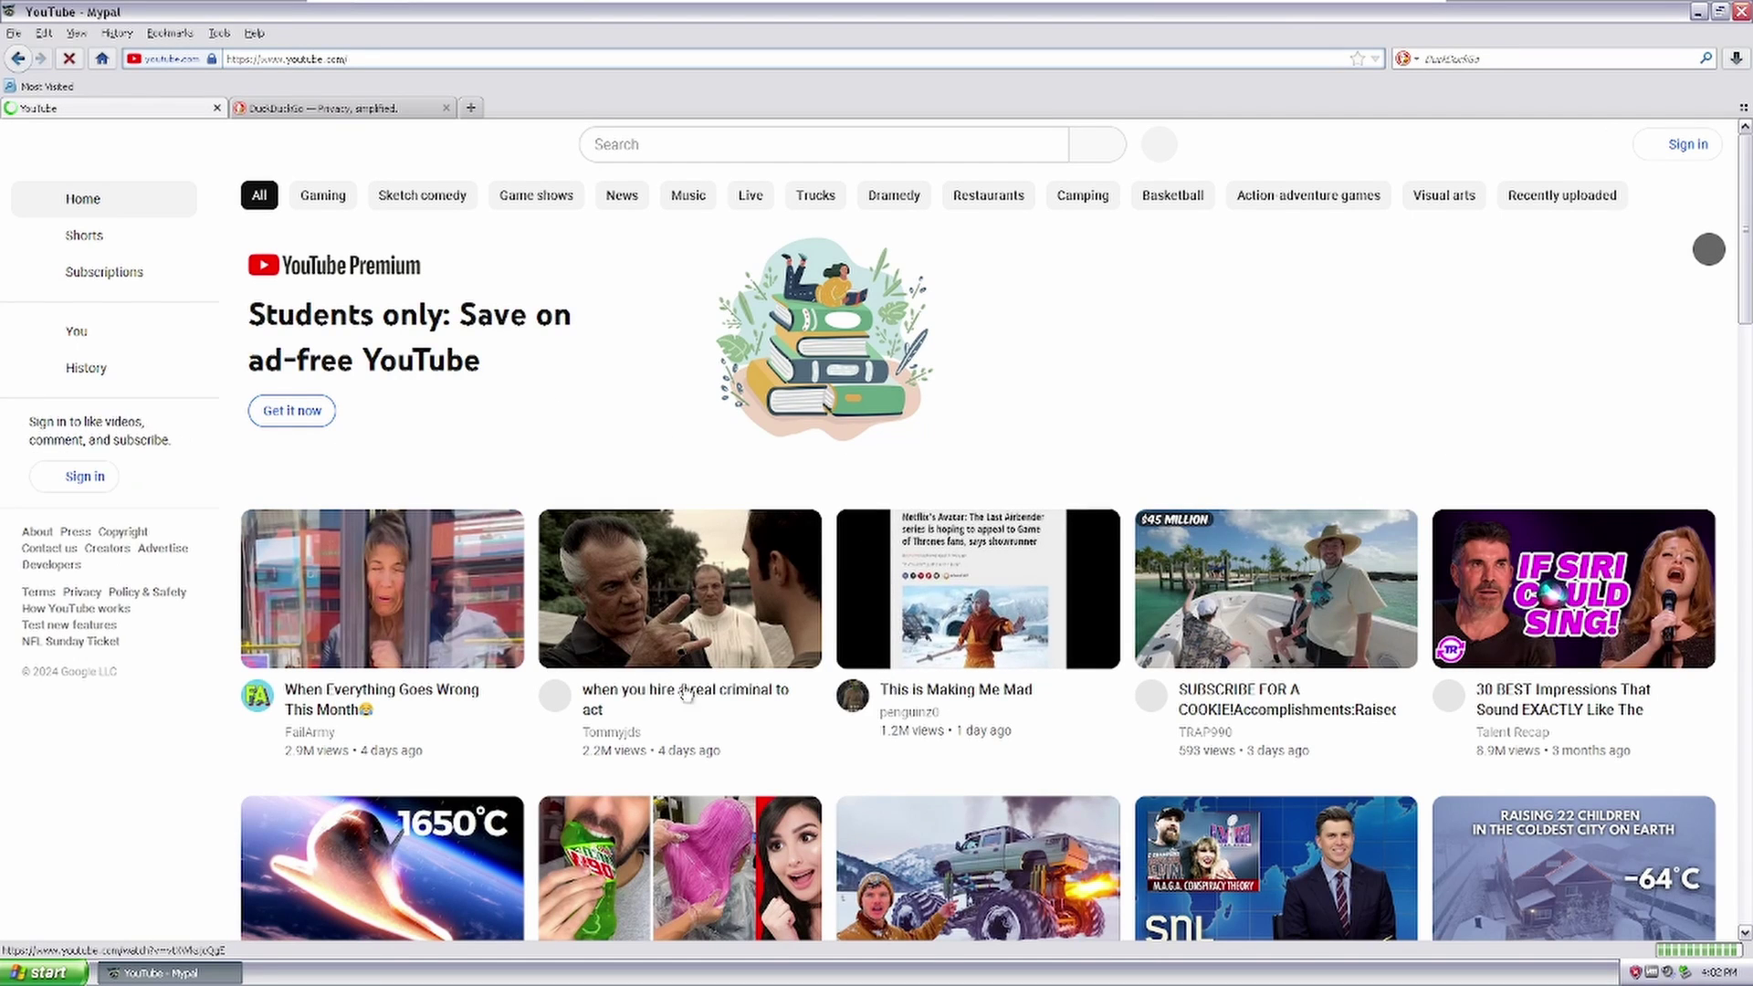
pyautogui.scroll(-1, 694, 757)
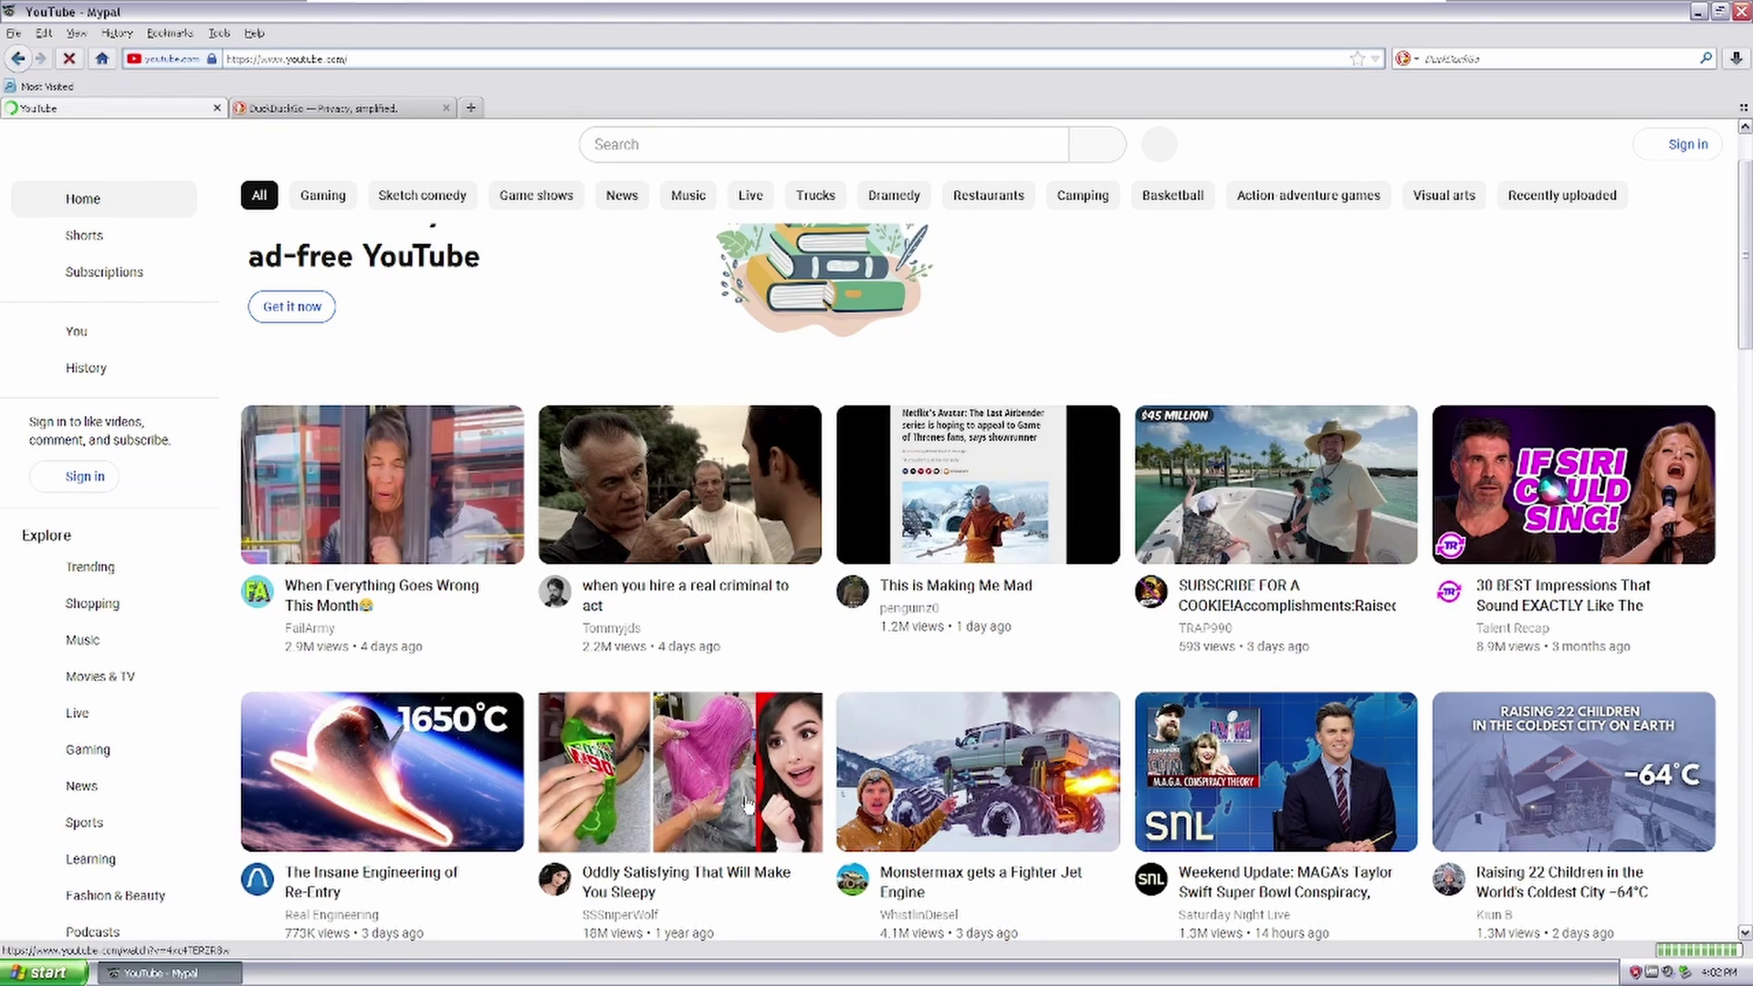
pyautogui.click(123, 925)
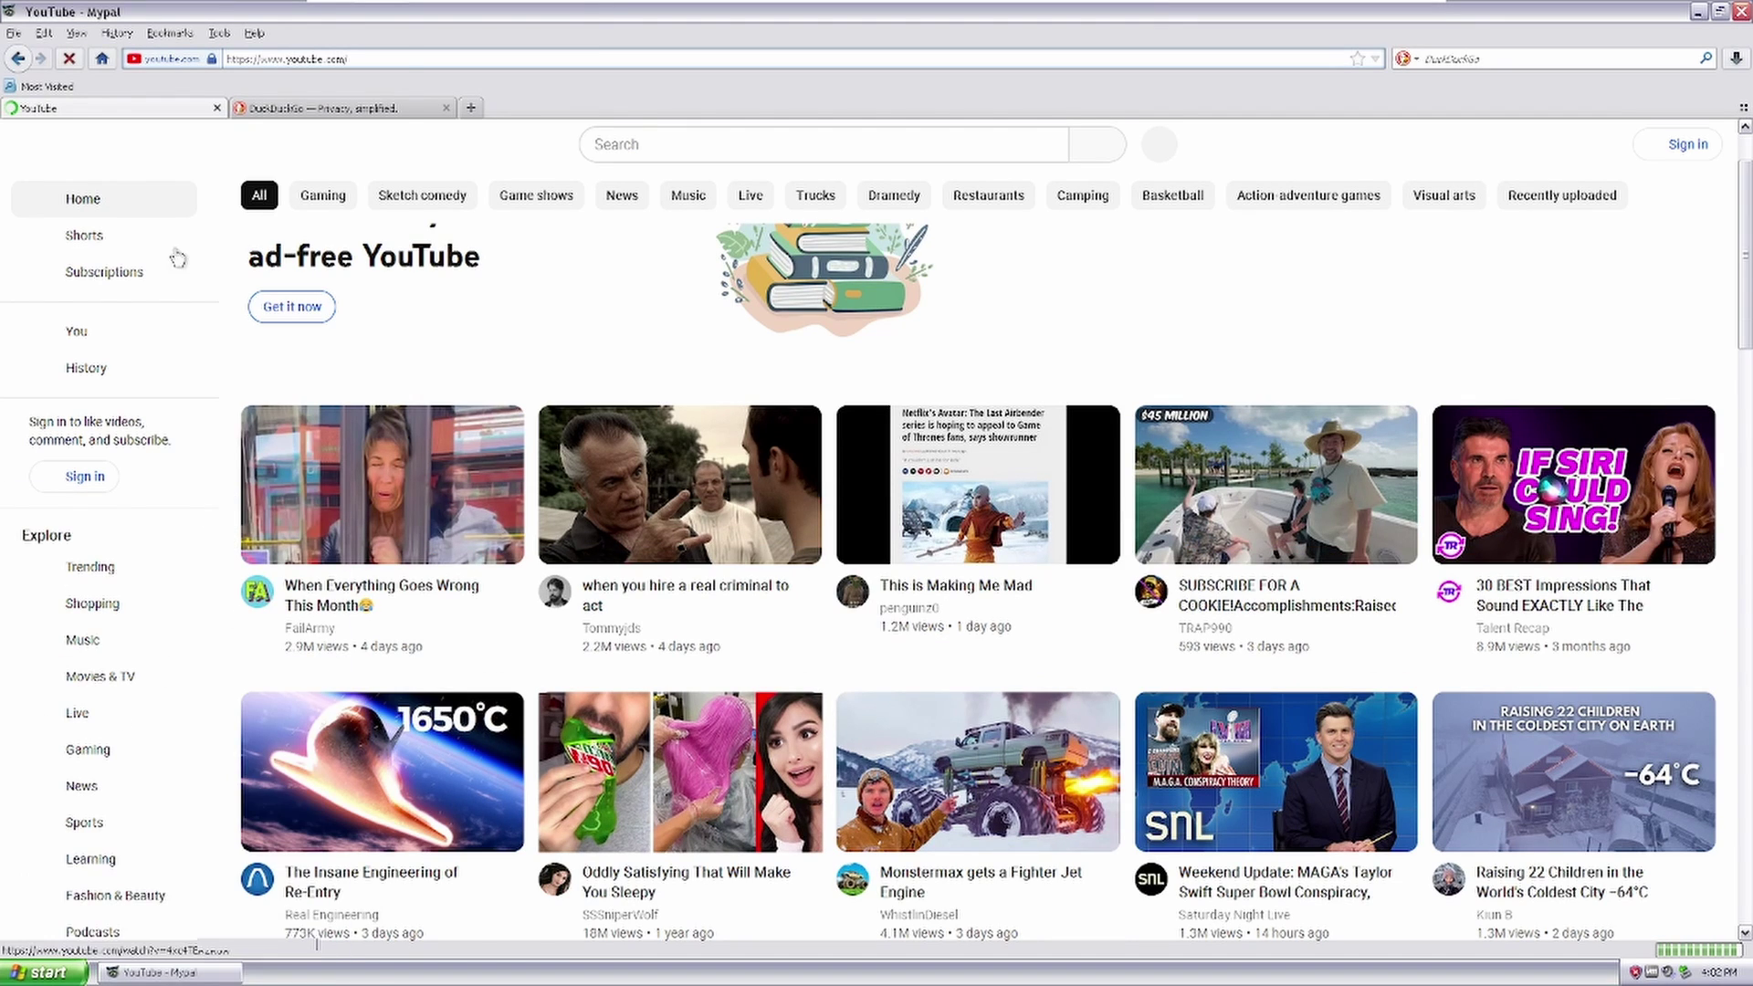
pyautogui.moveTo(206, 50); pyautogui.dragTo(1519, 621)
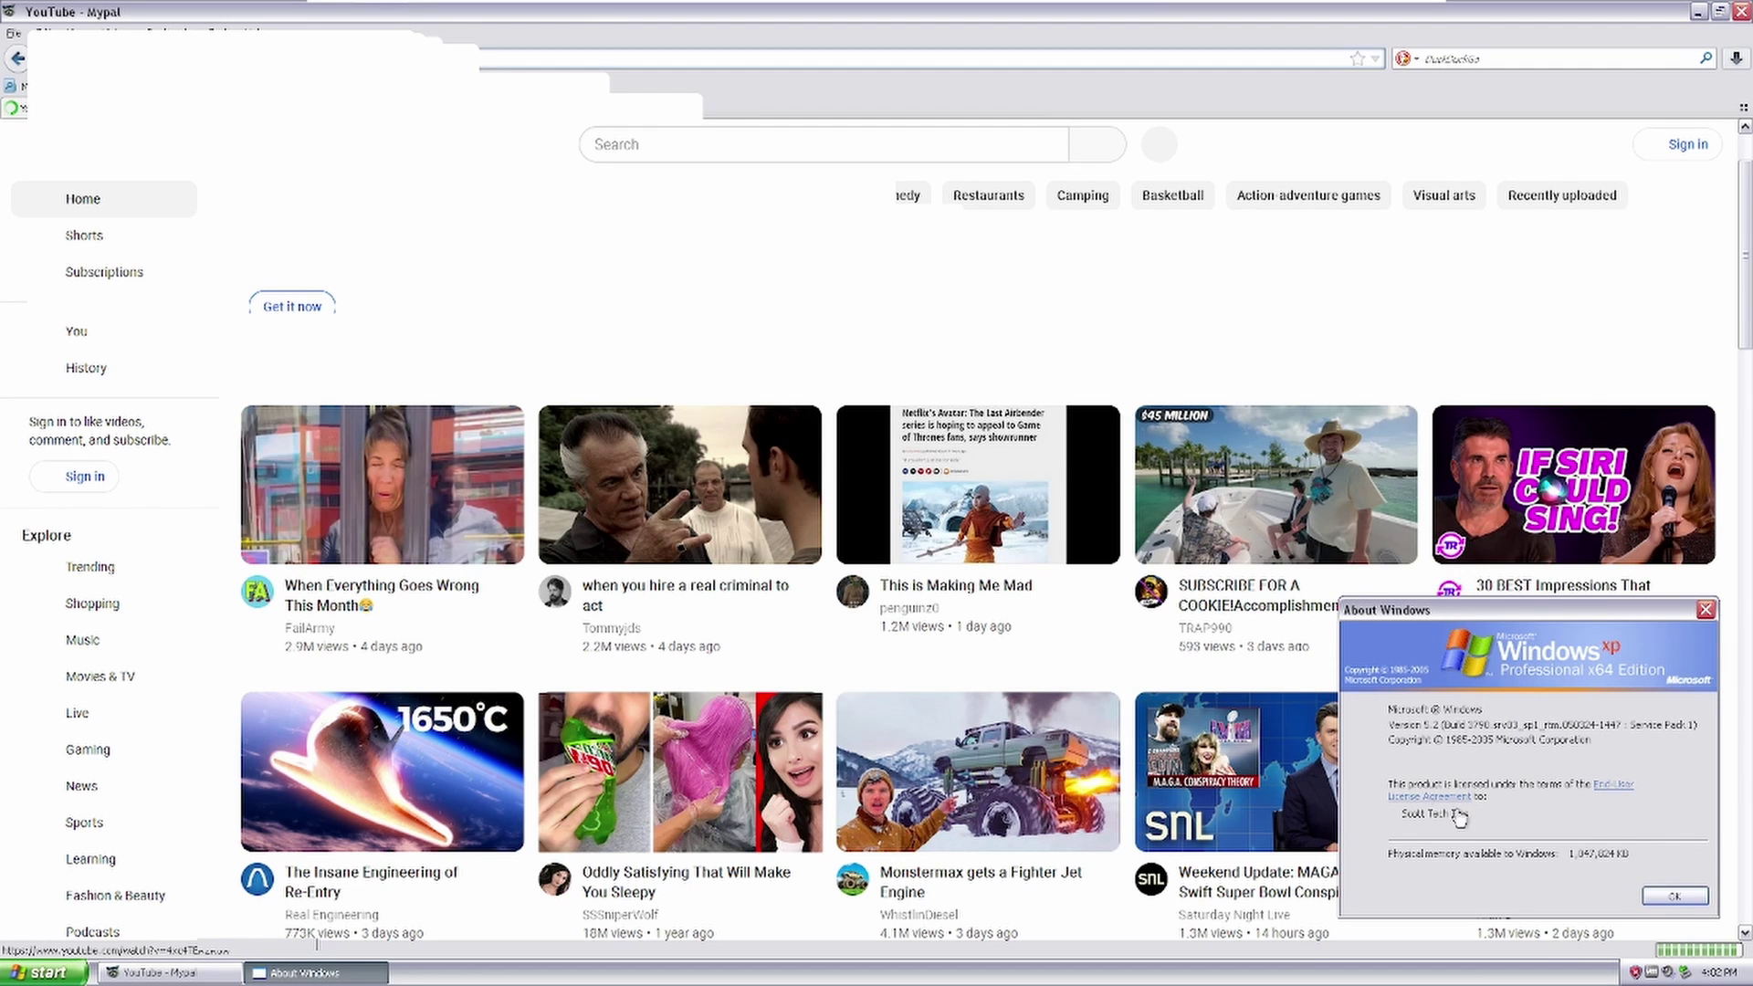
pyautogui.moveTo(1412, 610); pyautogui.dragTo(1161, 527)
pyautogui.click(1455, 526)
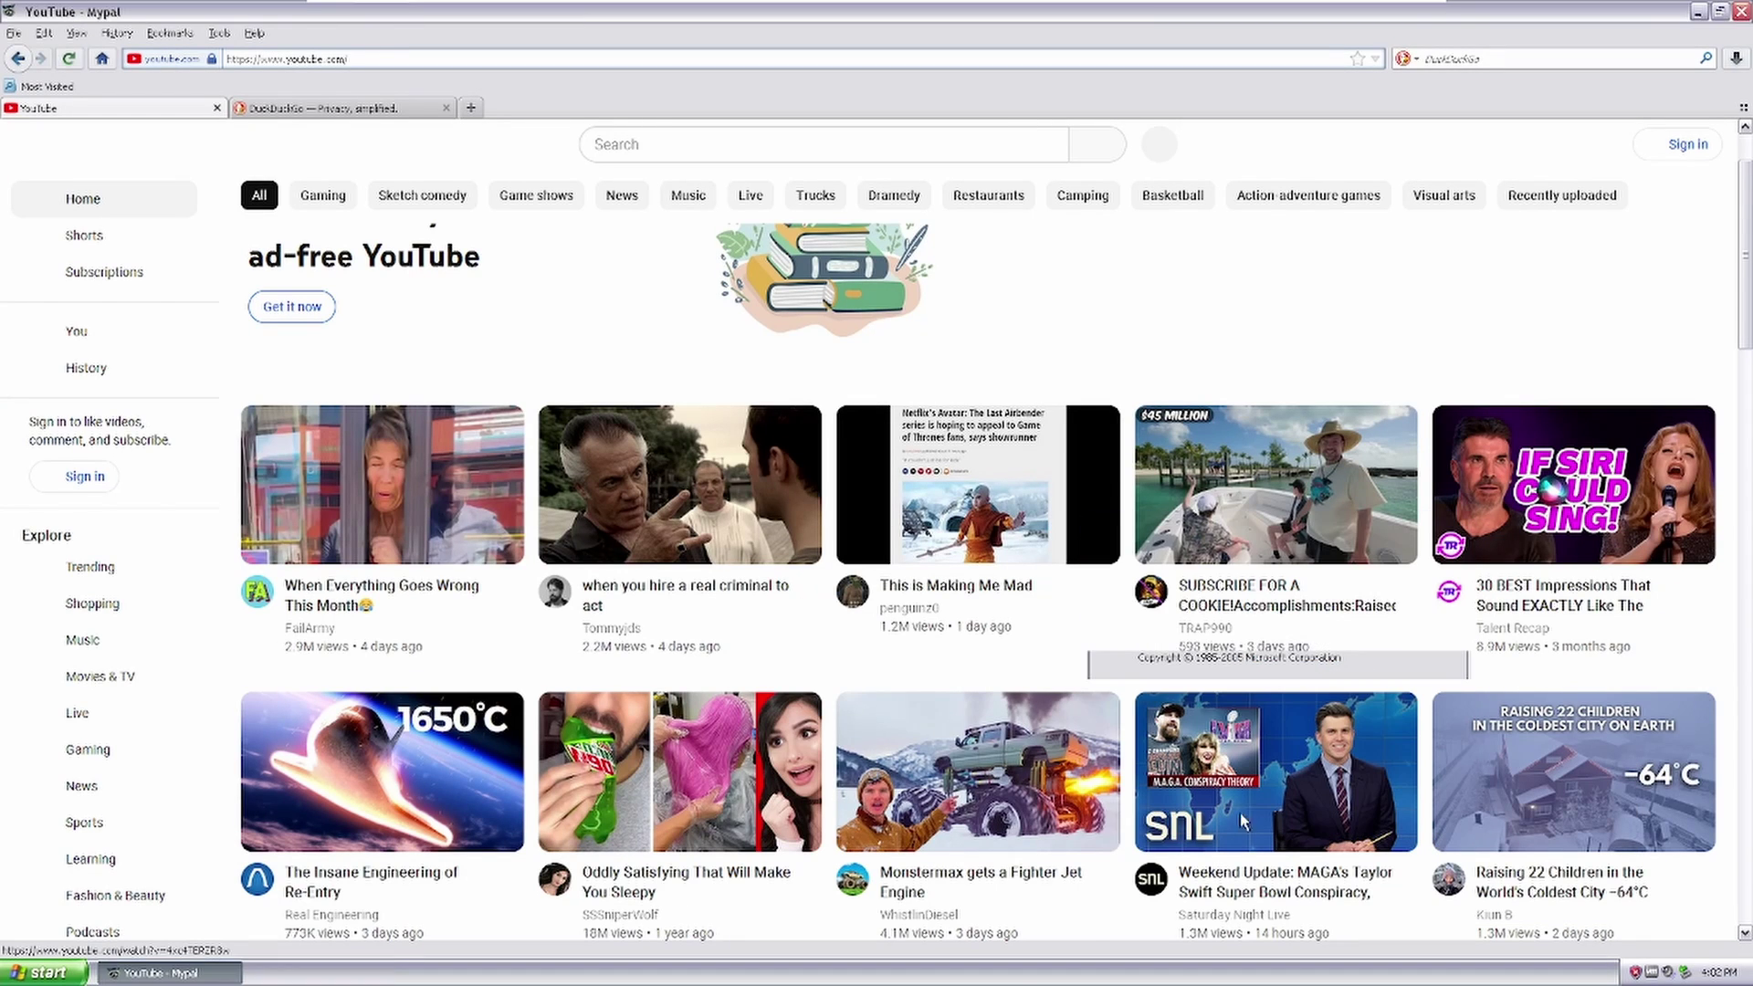
pyautogui.rightClick(1030, 972)
pyautogui.click(1069, 964)
pyautogui.moveTo(212, 555); pyautogui.dragTo(442, 410)
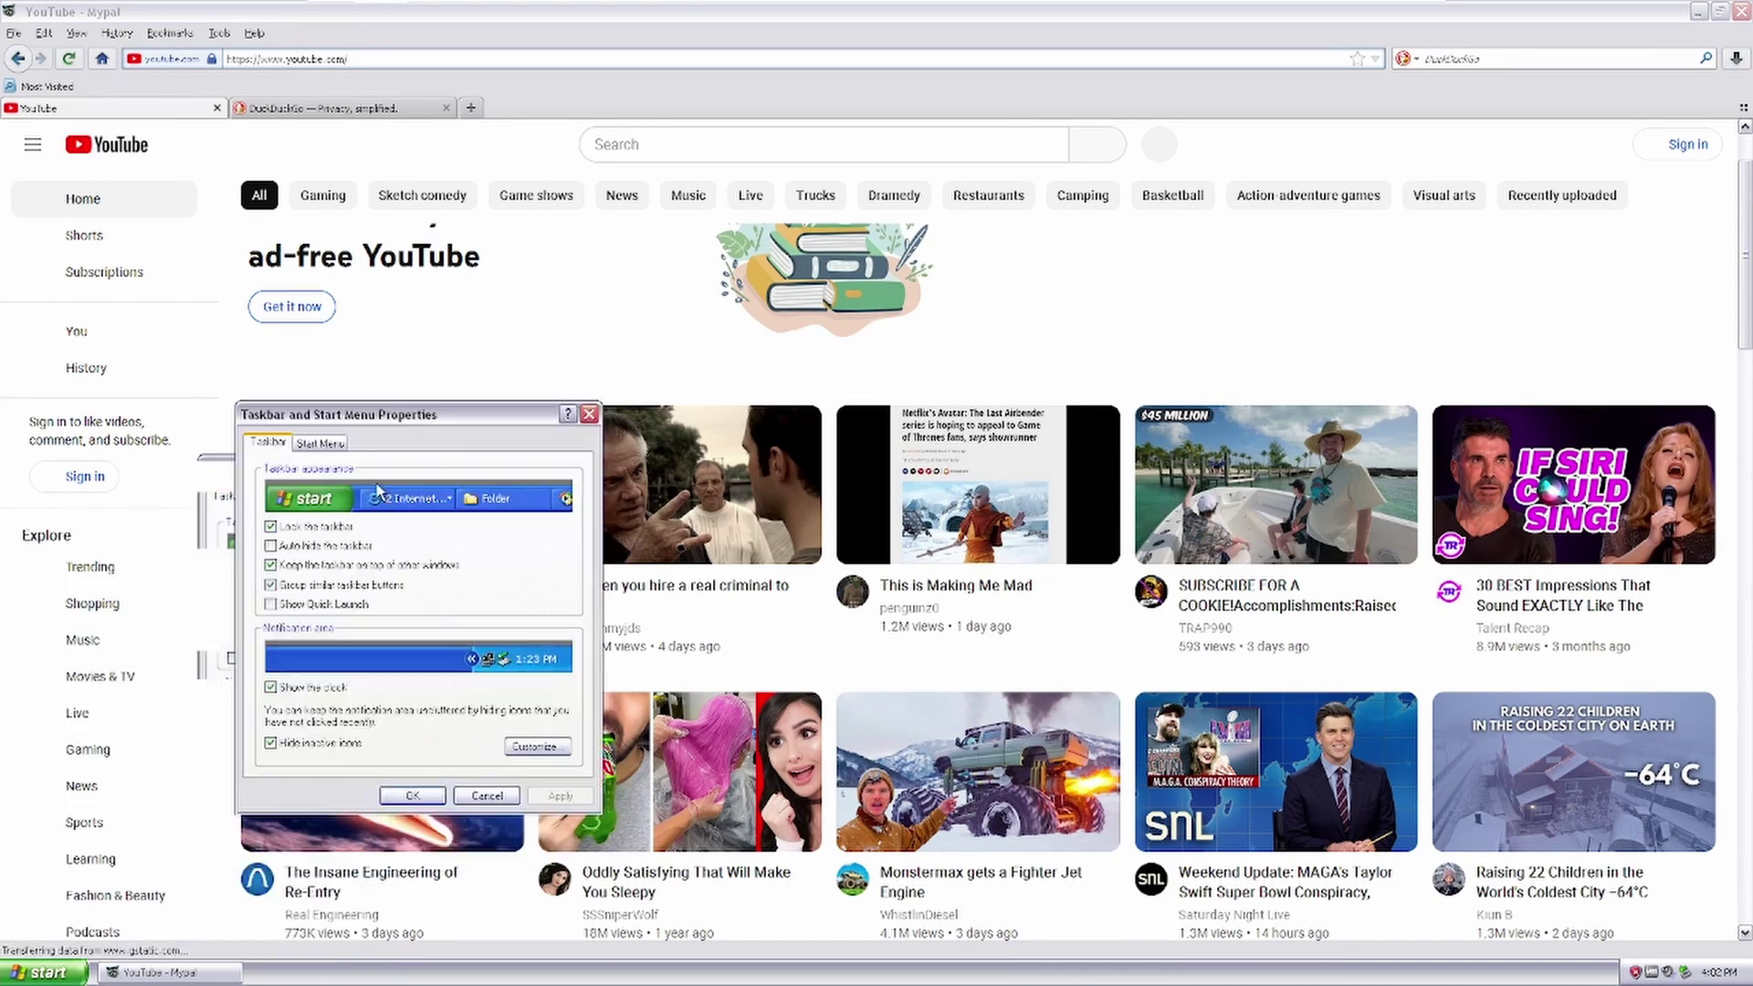
pyautogui.click(583, 410)
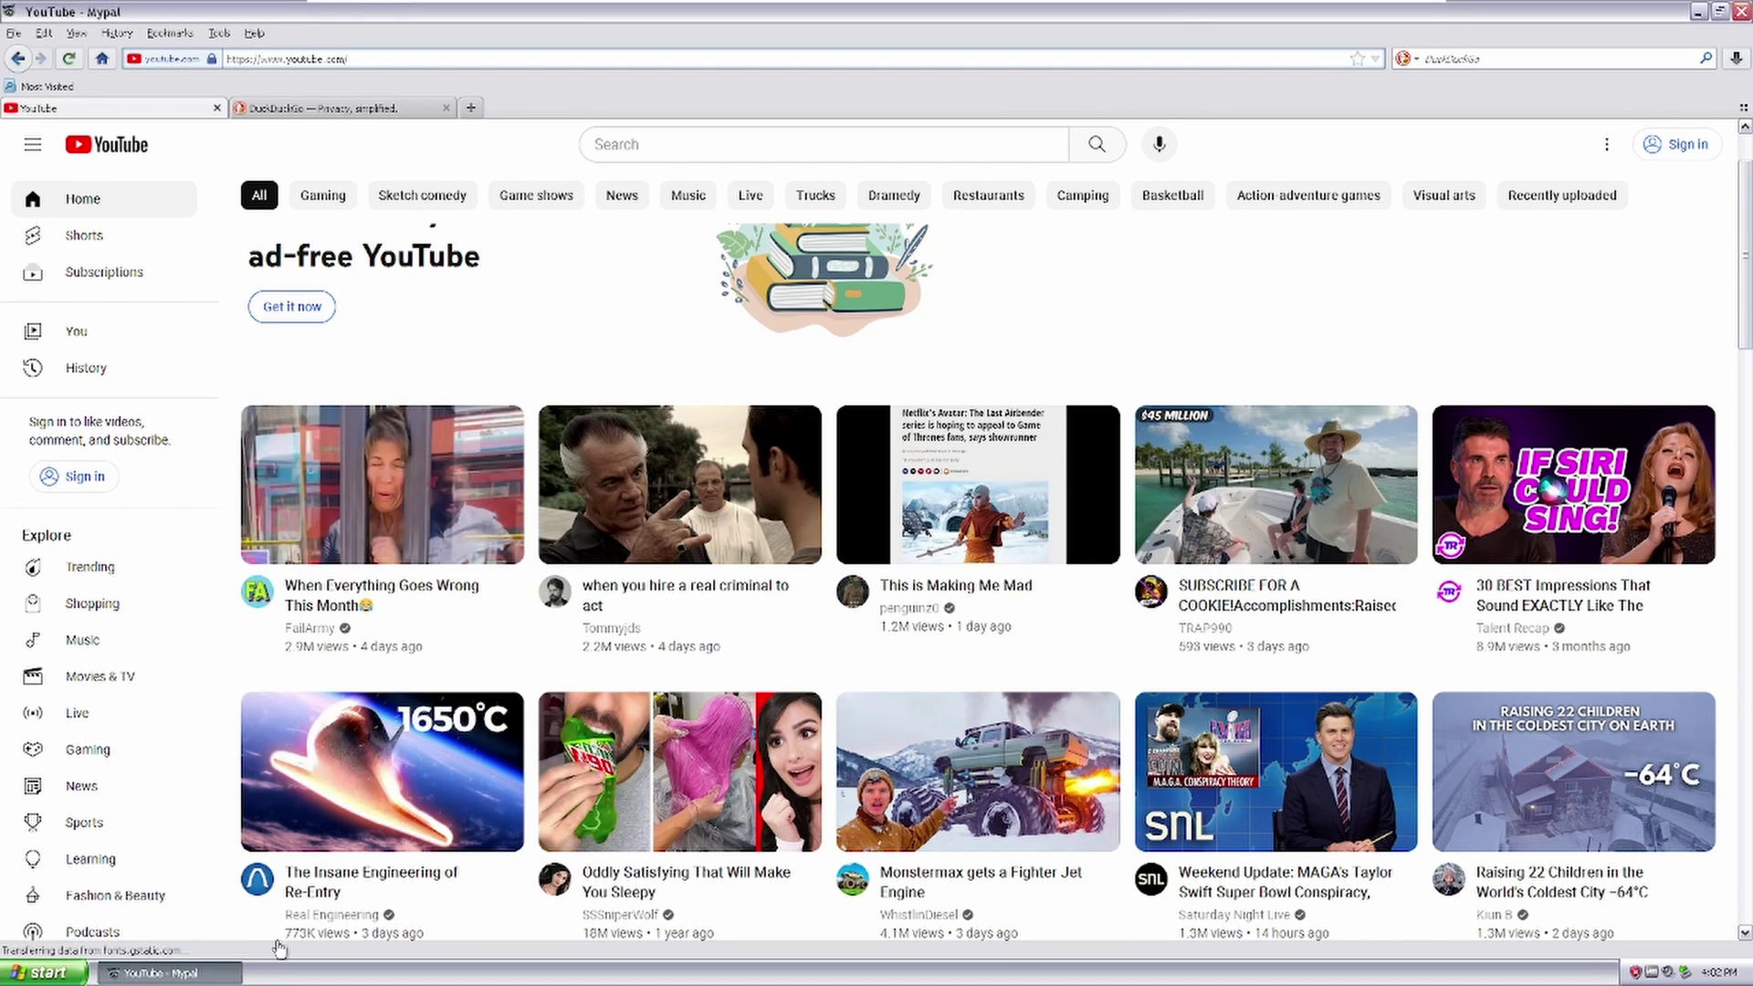
pyautogui.rightClick(47, 972)
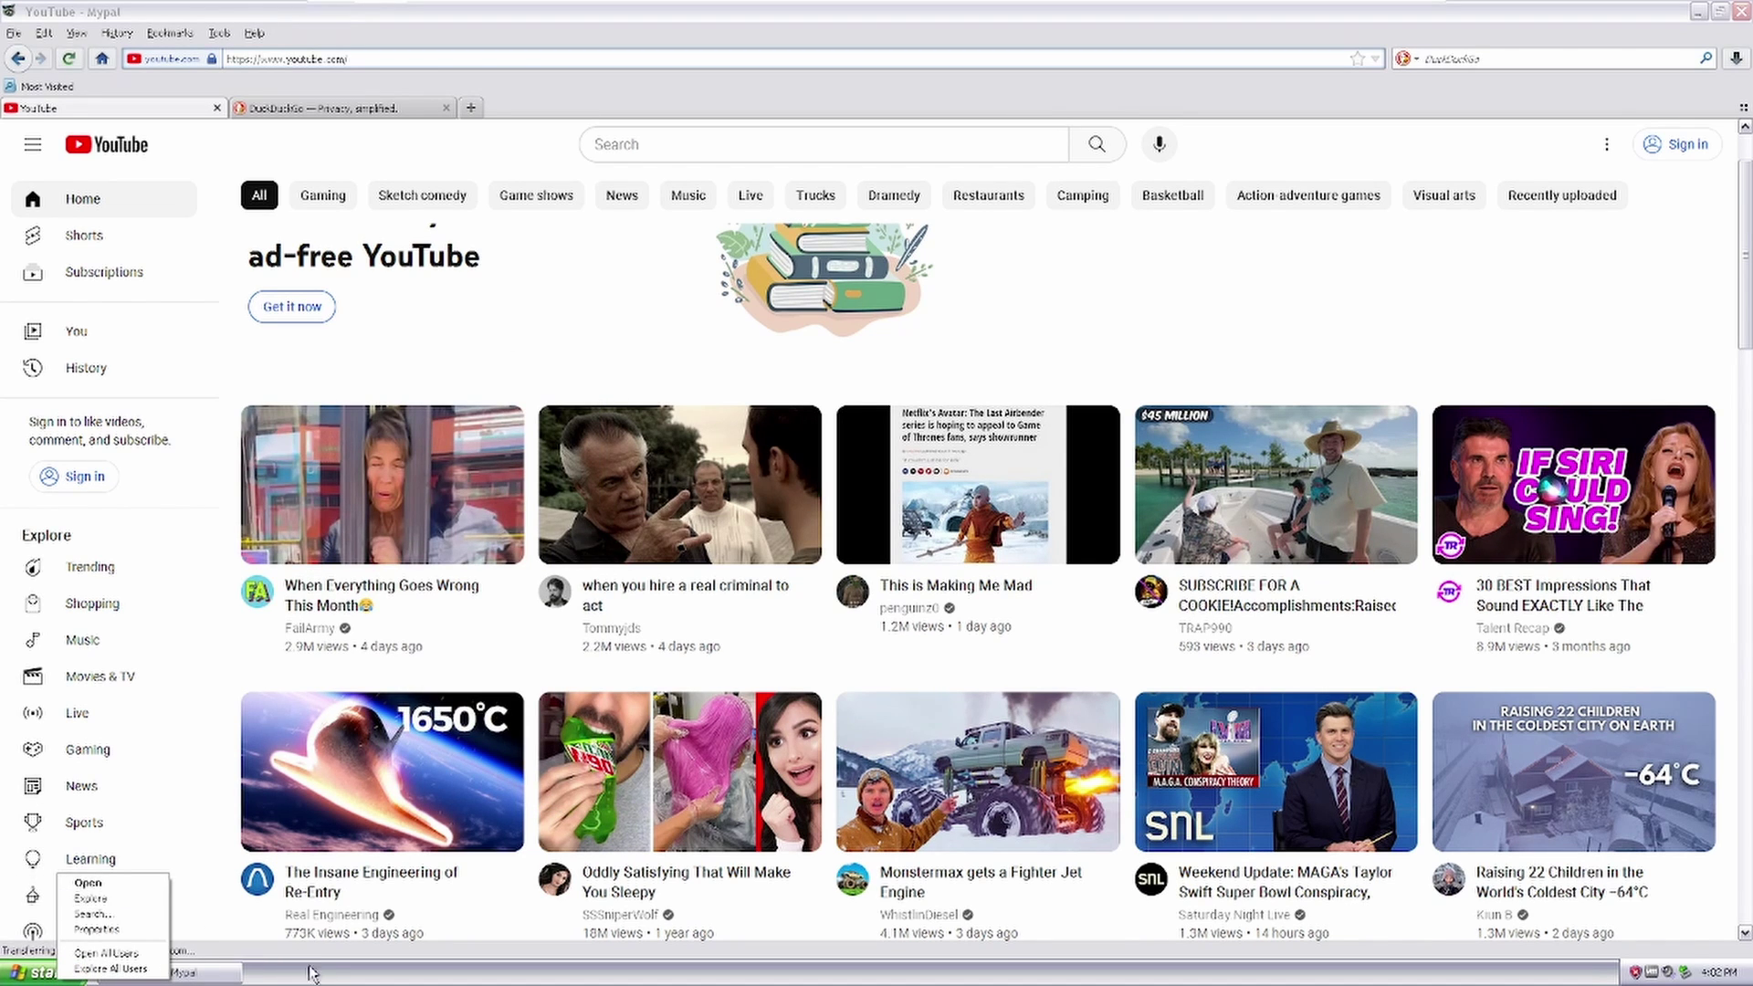
pyautogui.press('Escape')
pyautogui.click(1699, 11)
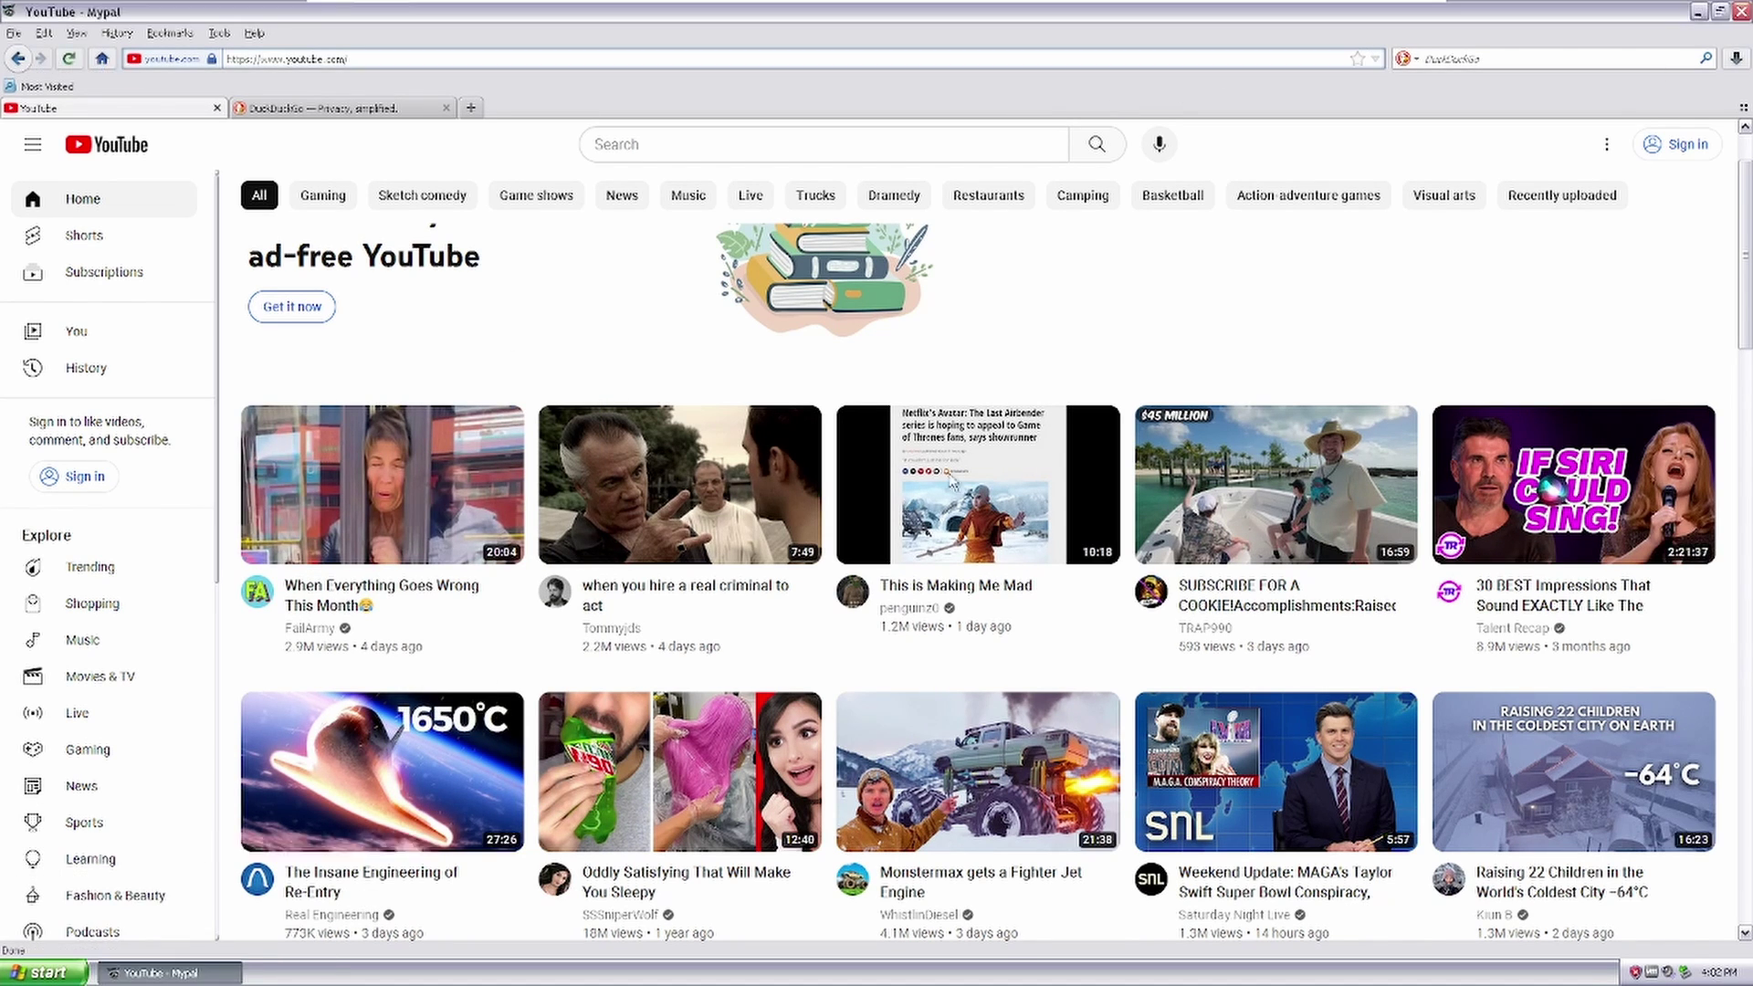
pyautogui.rightClick(987, 444)
pyautogui.click(1025, 569)
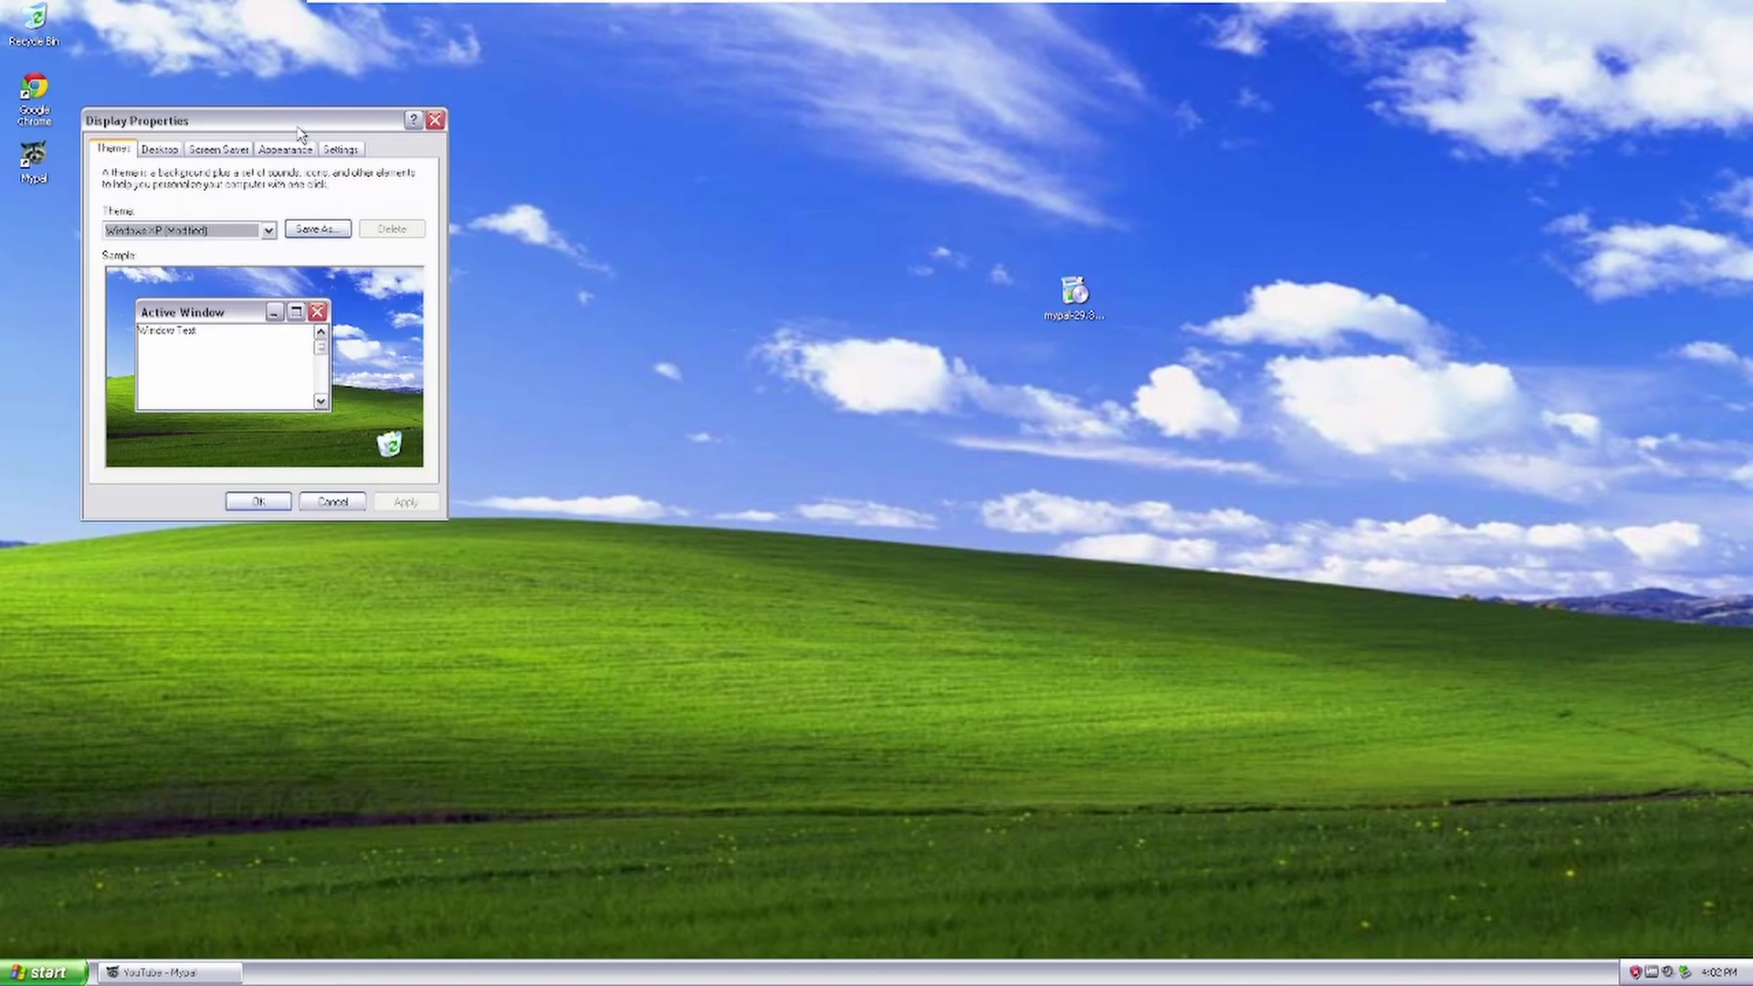
pyautogui.moveTo(286, 128); pyautogui.dragTo(653, 156)
pyautogui.click(656, 175)
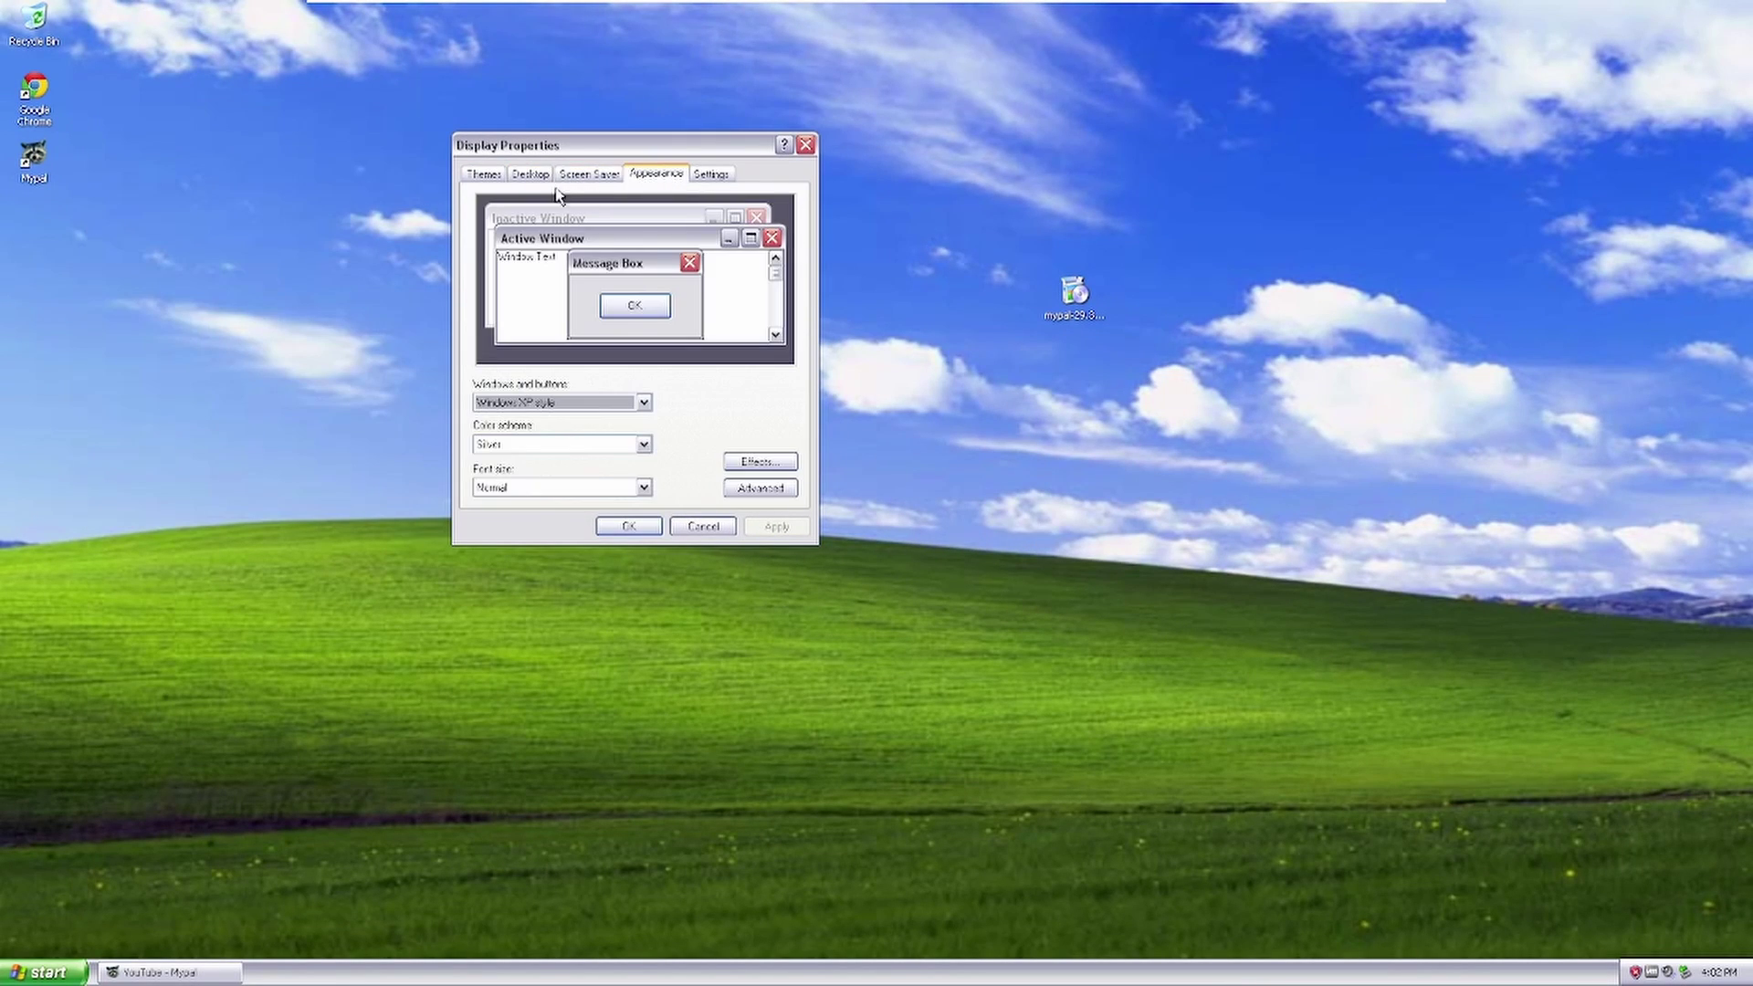
pyautogui.click(577, 174)
pyautogui.click(532, 175)
pyautogui.click(710, 173)
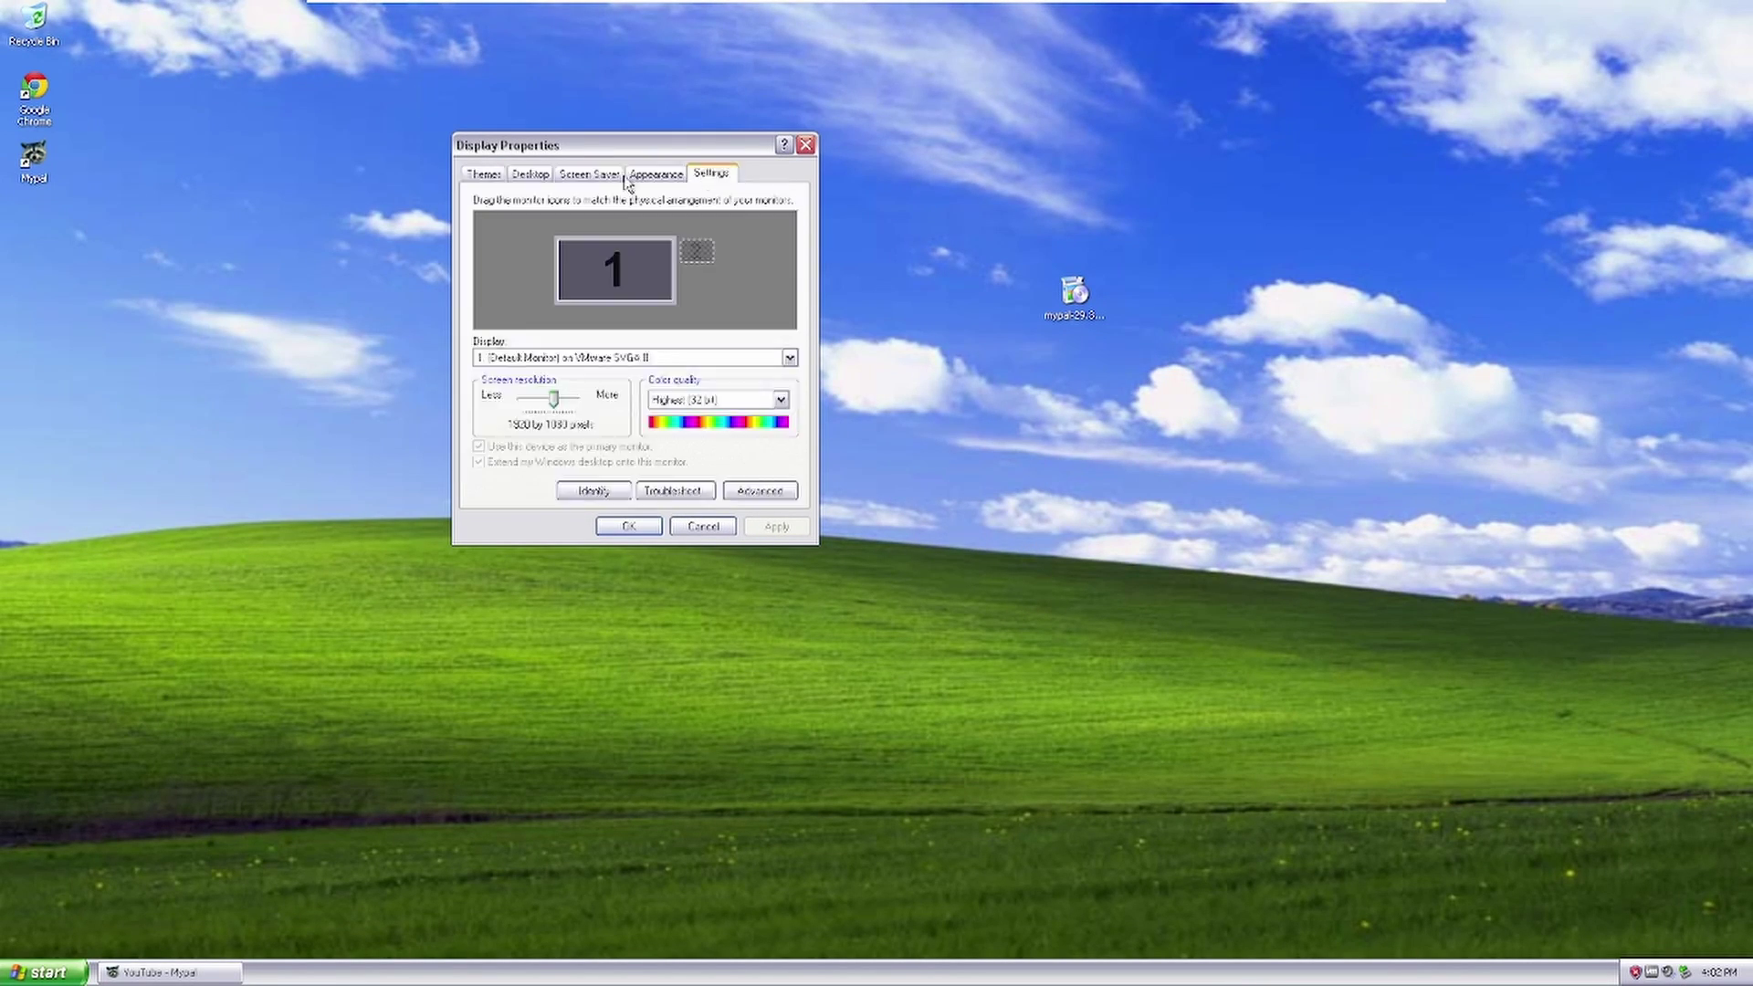
pyautogui.click(578, 175)
pyautogui.click(805, 144)
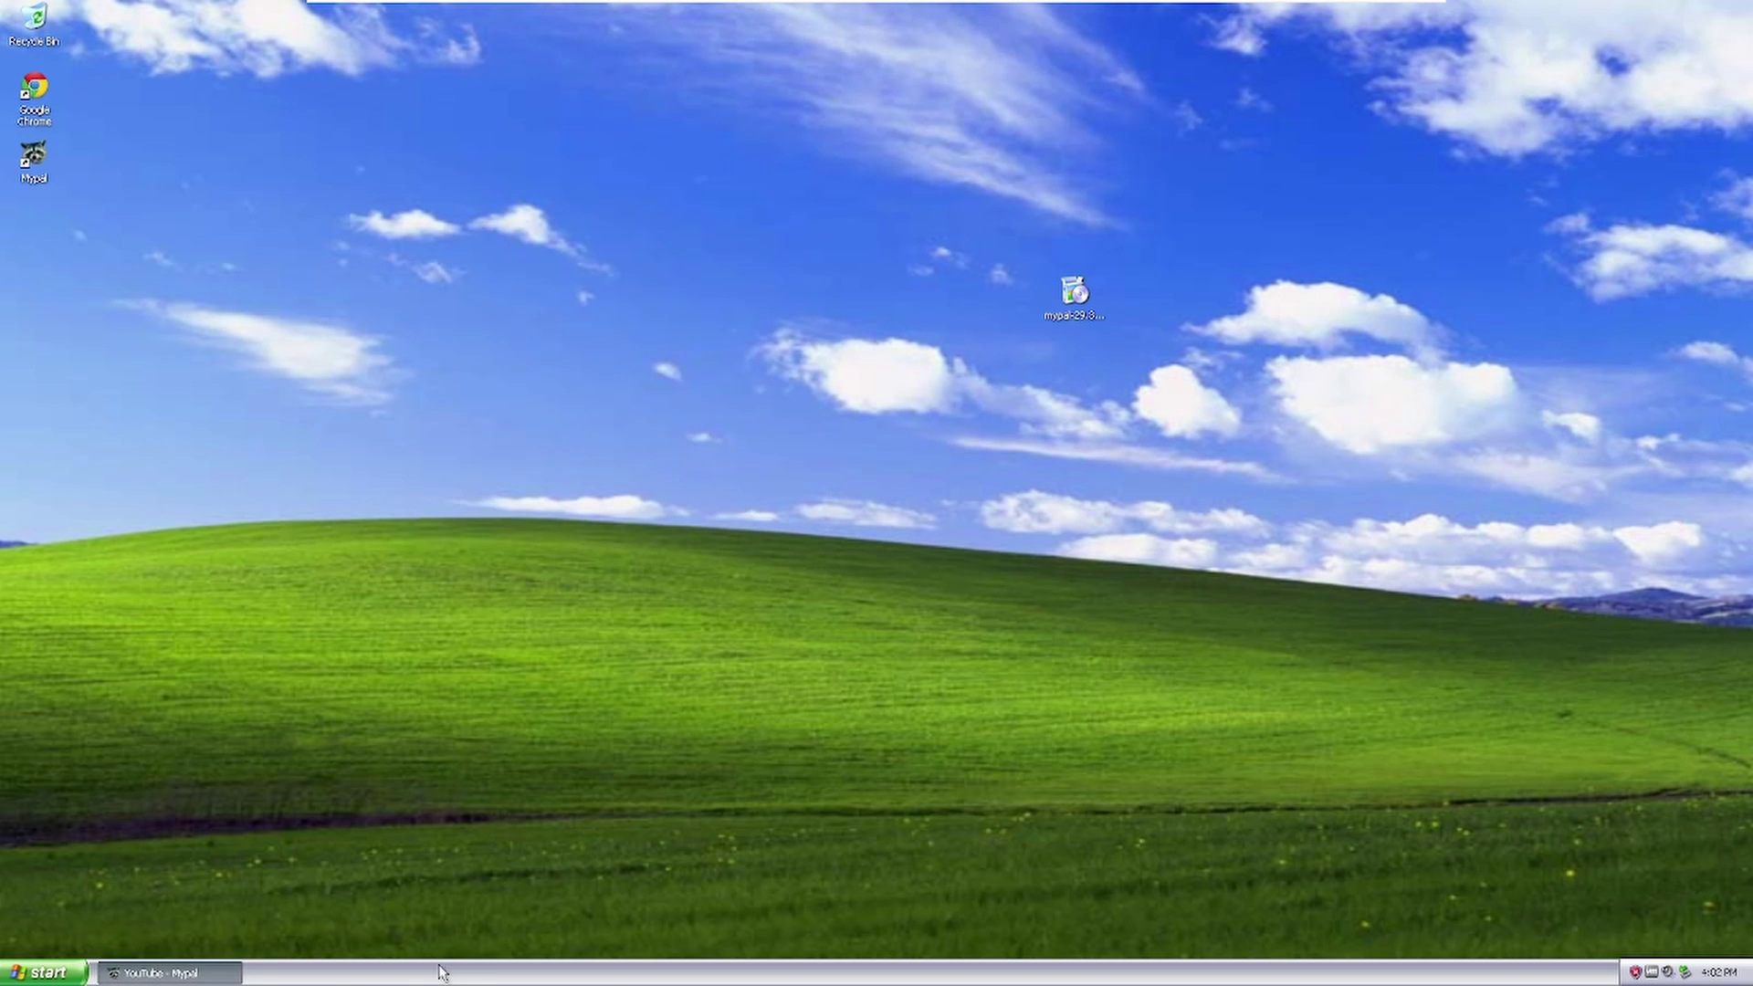
pyautogui.click(173, 973)
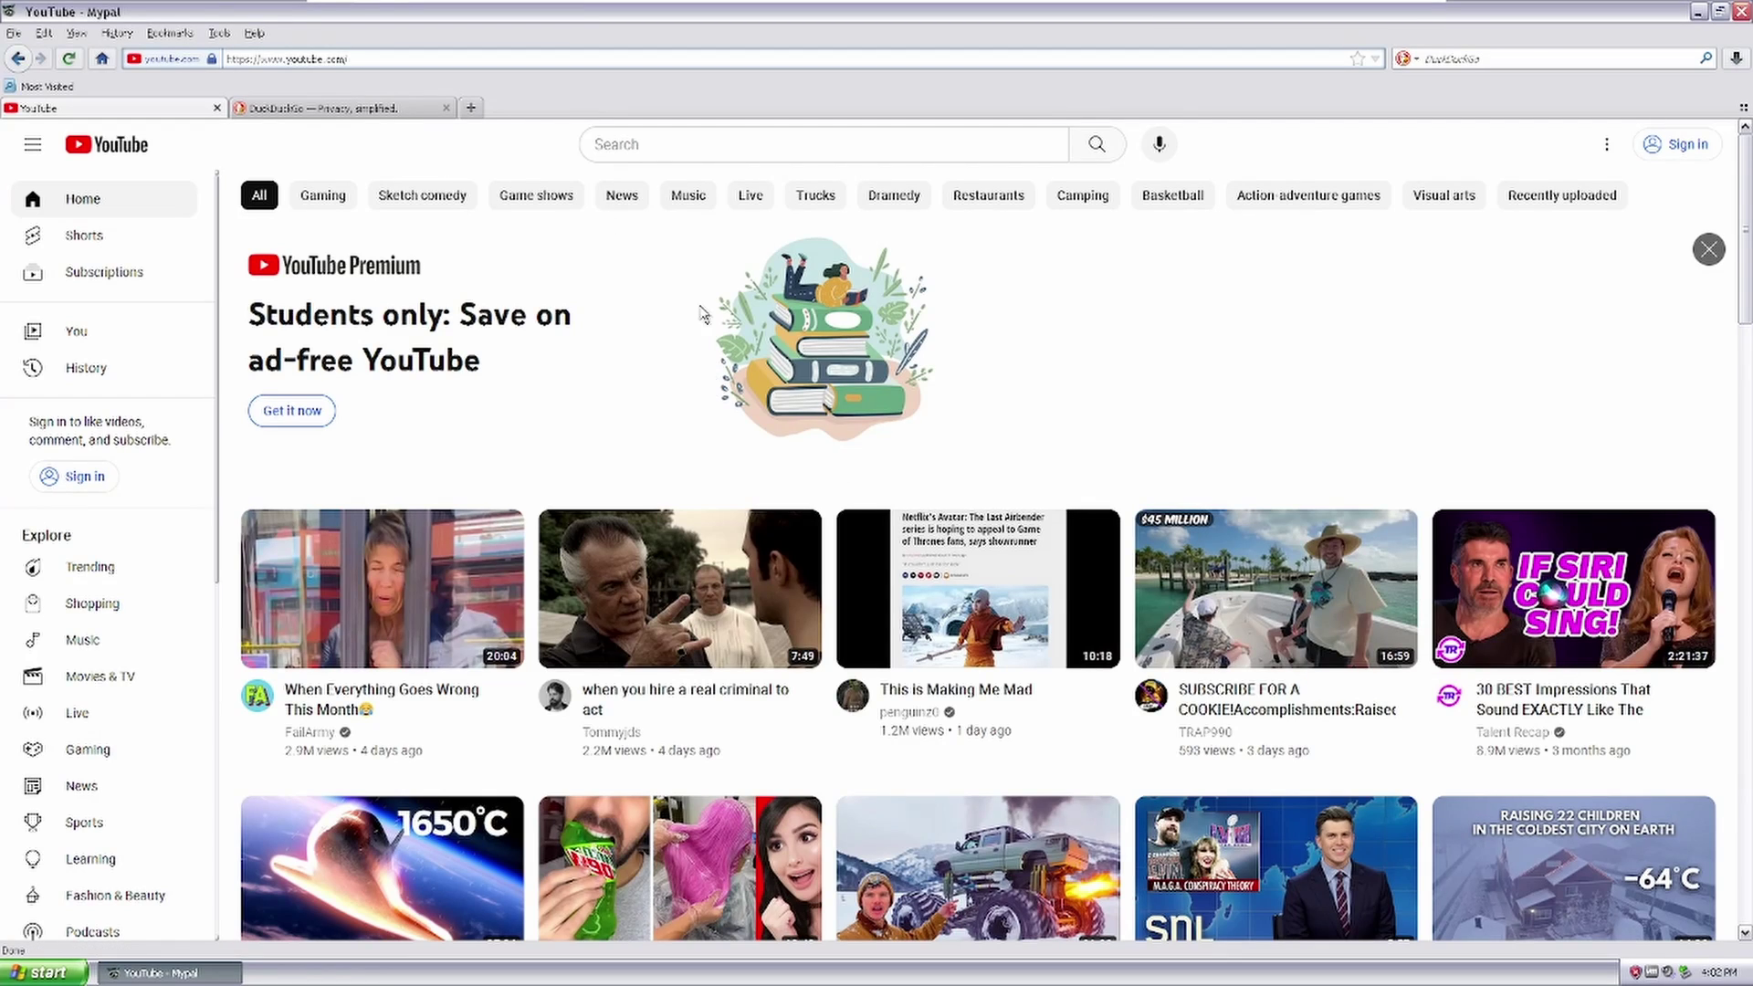
# Close the YouTube and DuckDuckGo tabs and search for 'legacy update'.
pyautogui.click(471, 108)
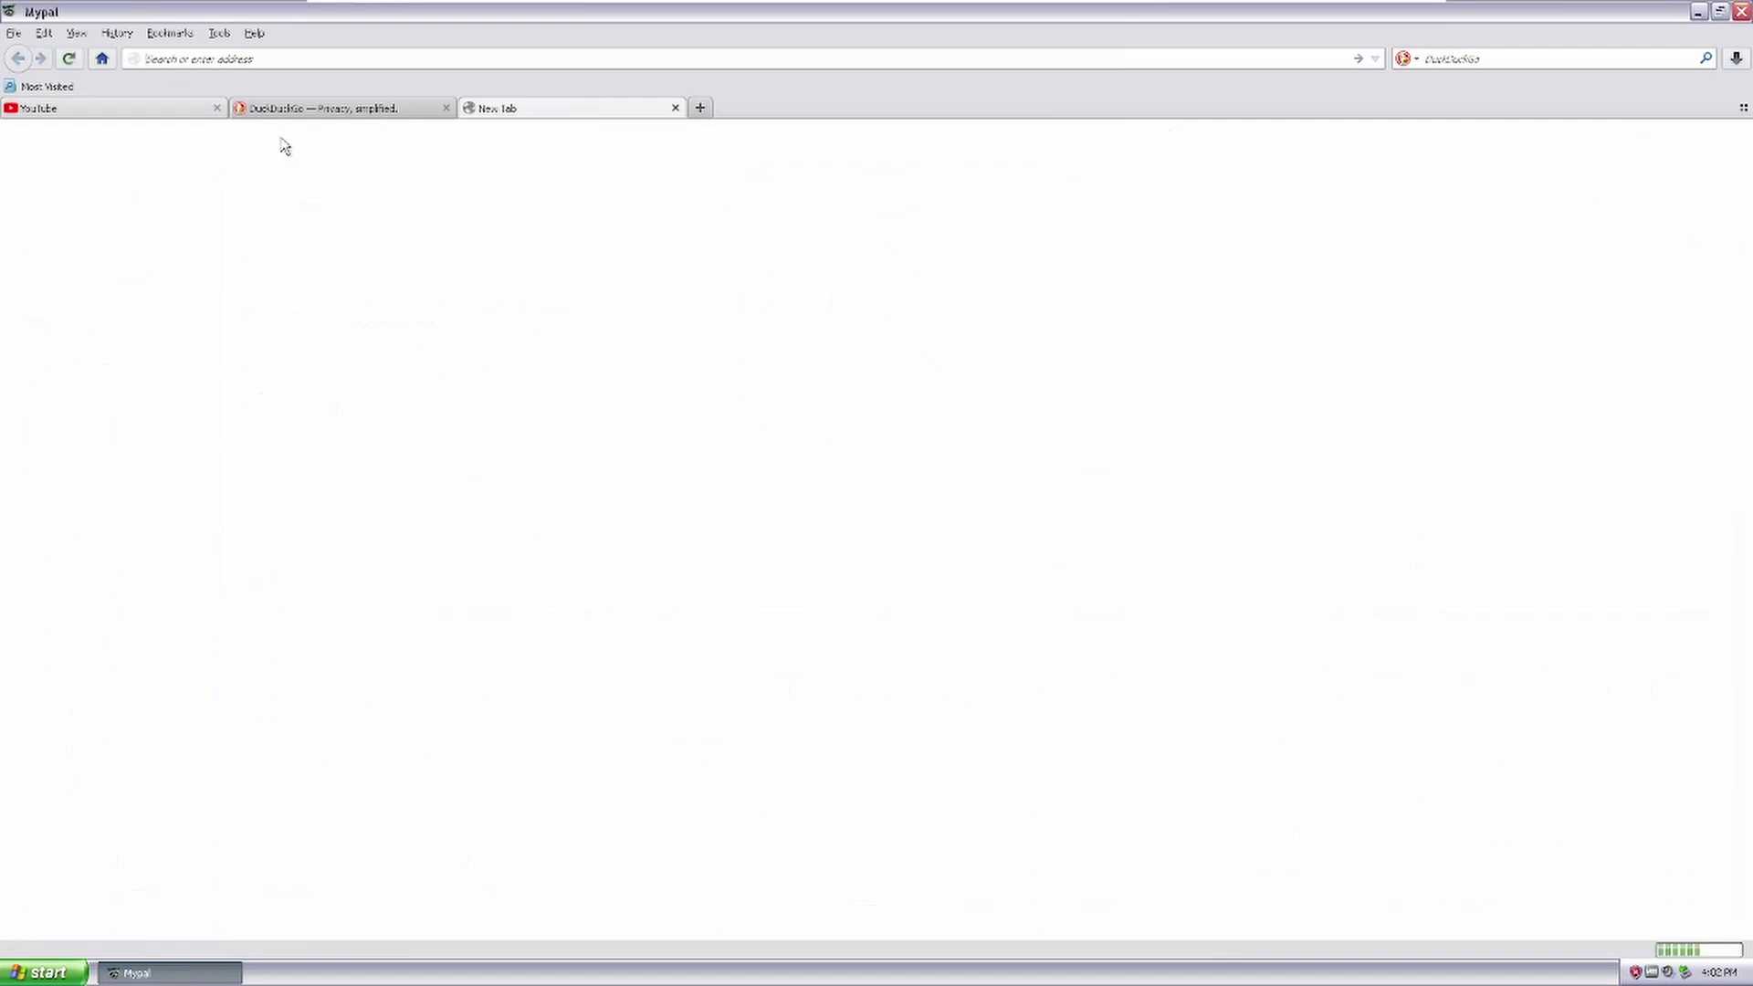
pyautogui.click(217, 108)
pyautogui.click(210, 110)
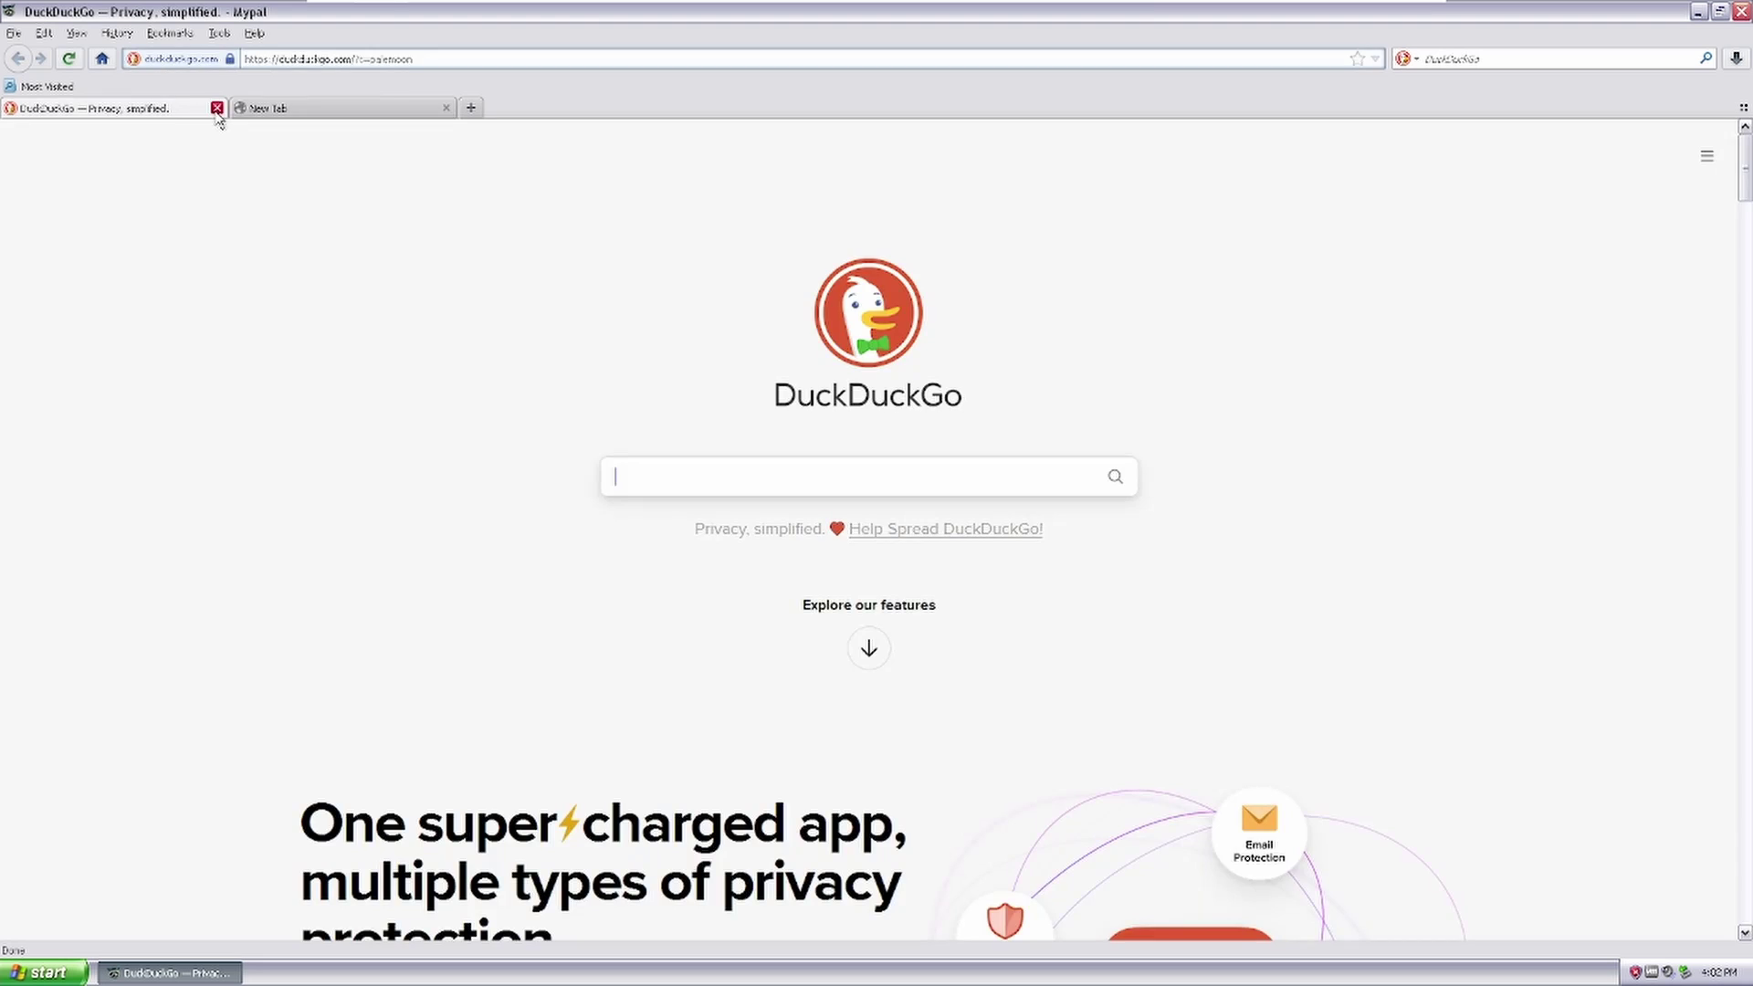
pyautogui.click(216, 108)
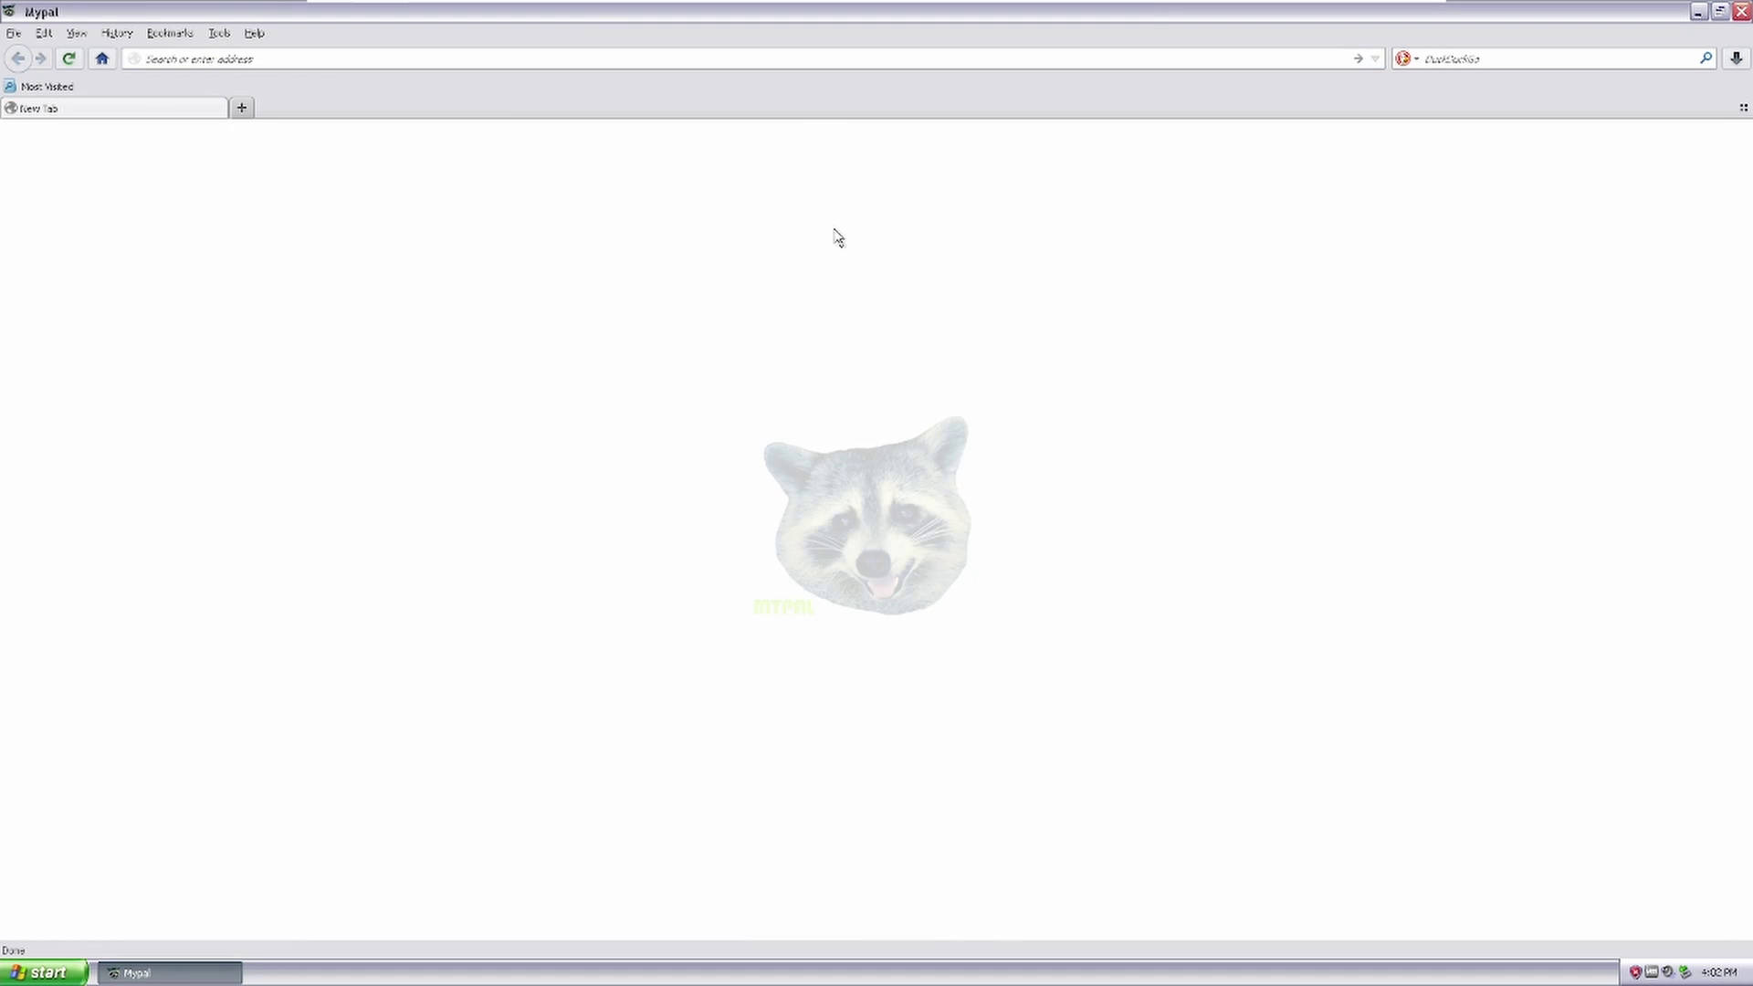
pyautogui.write('eccacy update')
pyautogui.press('Return')
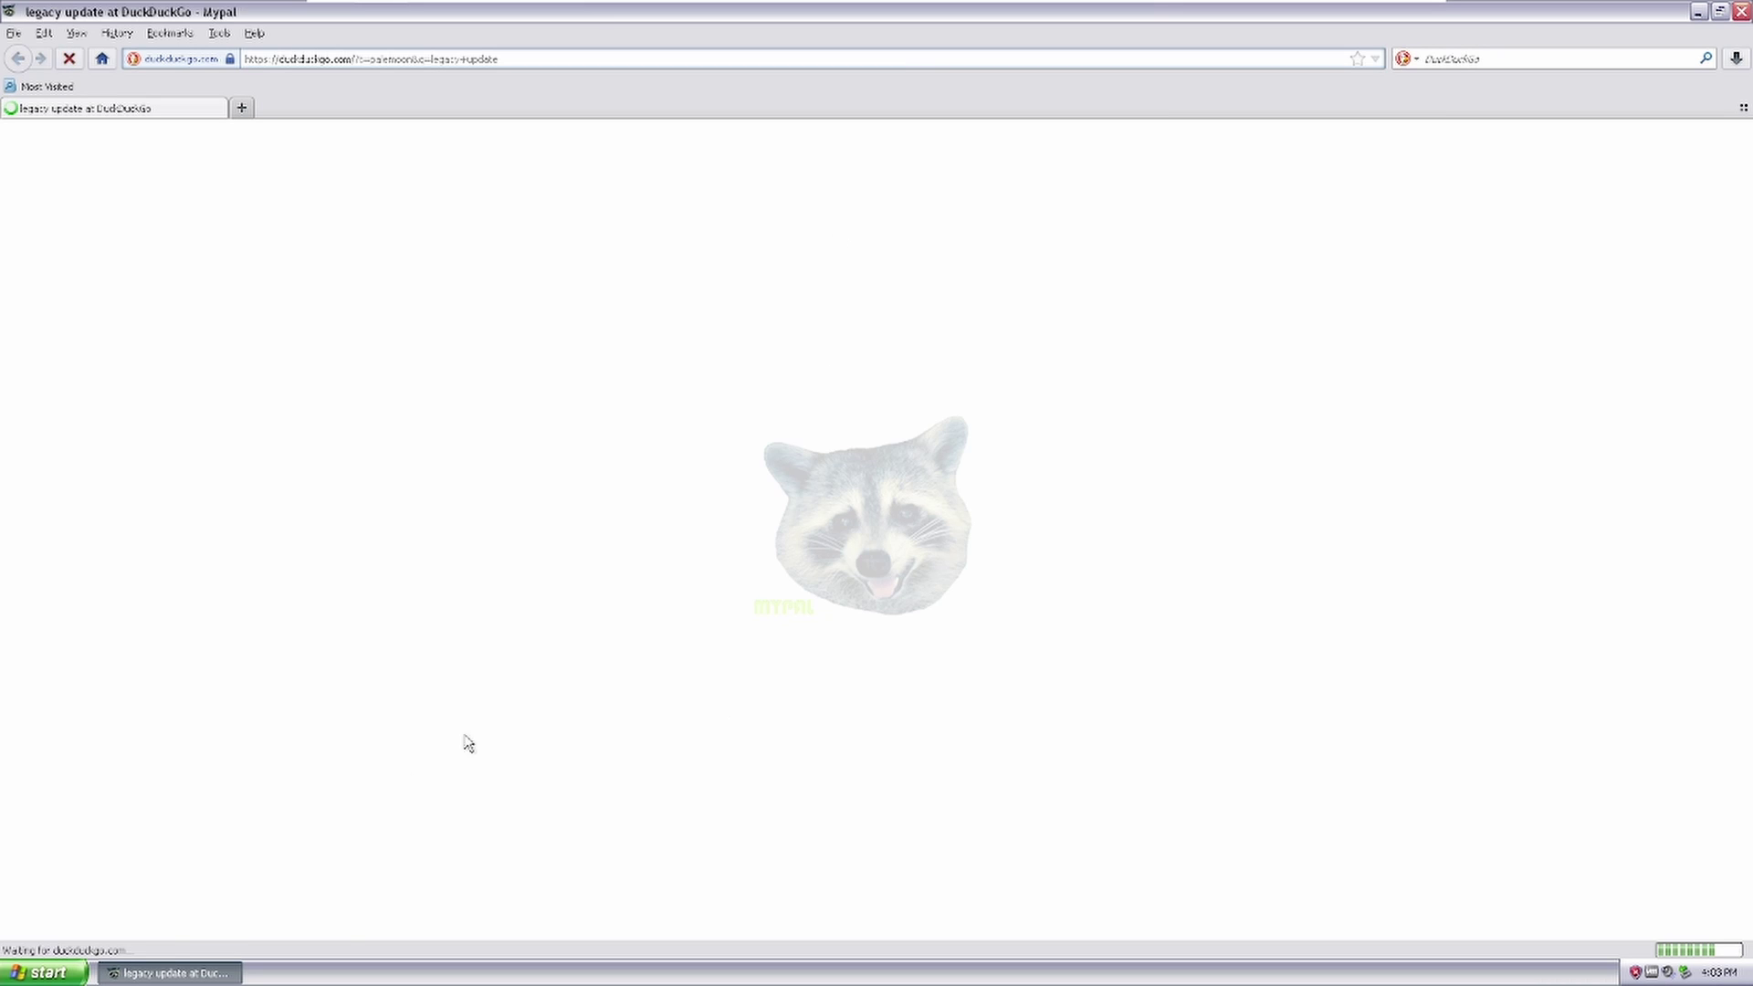
# Launch Windows Update from Start and highlight its Internet Explorer 5 requirement.
pyautogui.click(46, 973)
pyautogui.click(79, 868)
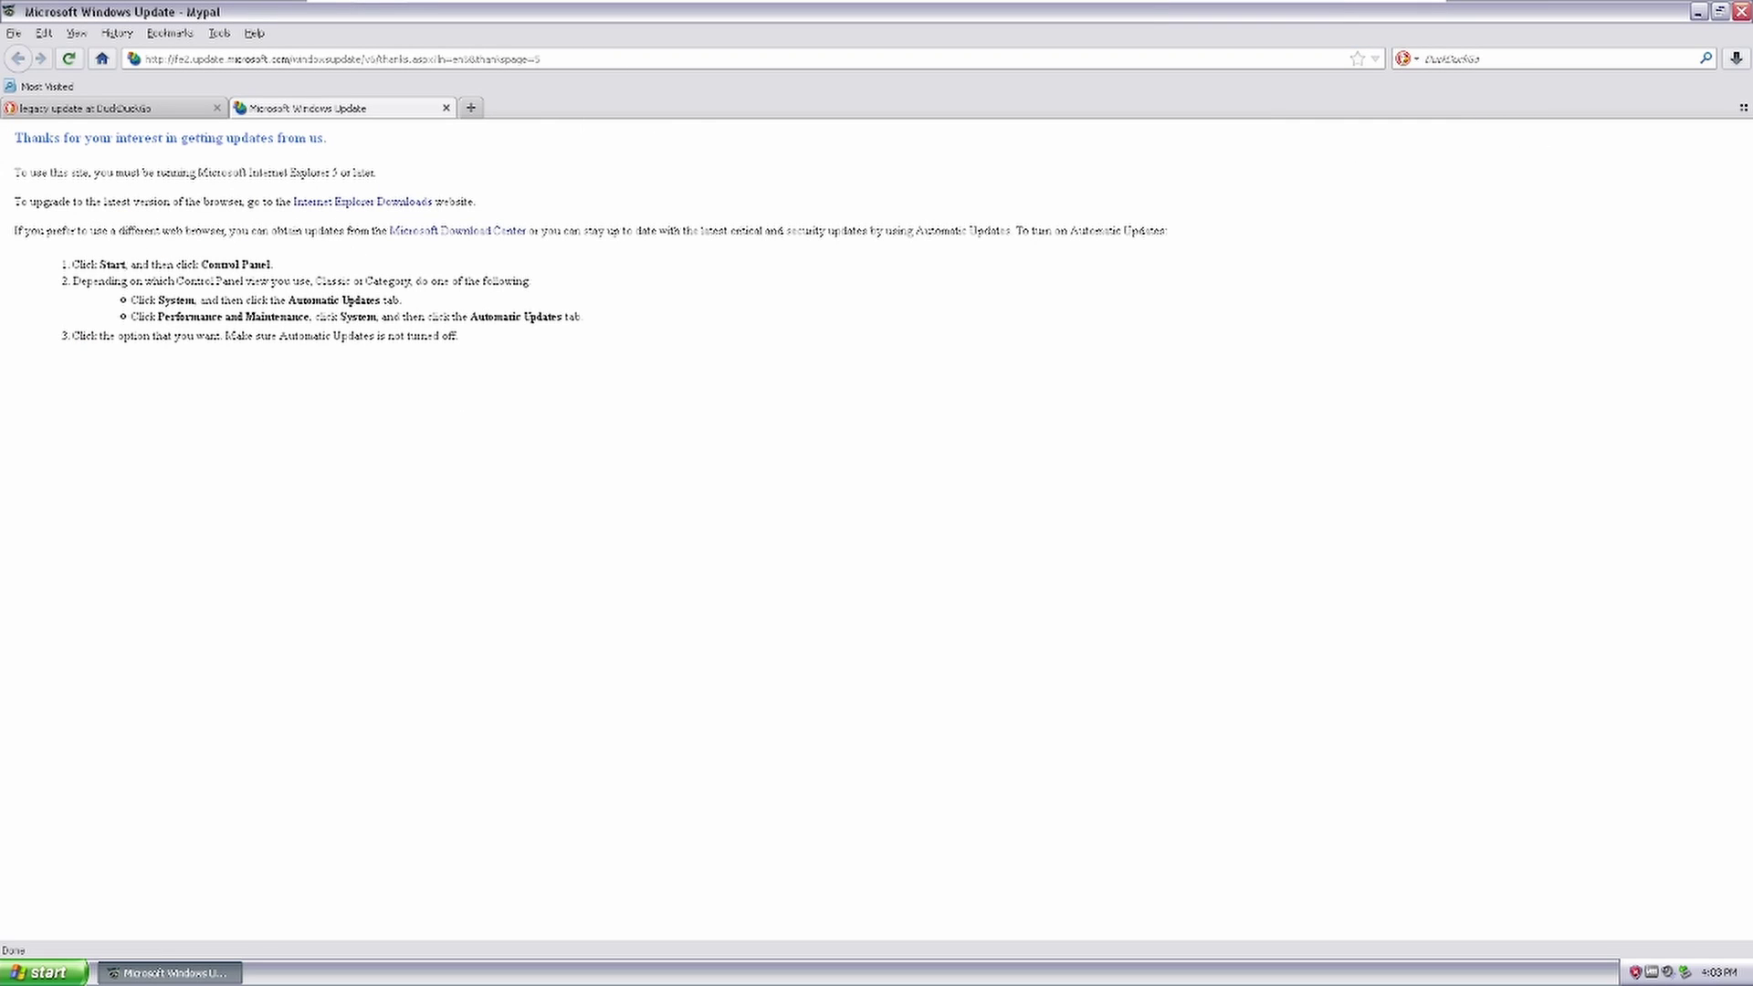
pyautogui.moveTo(417, 182); pyautogui.dragTo(12, 173)
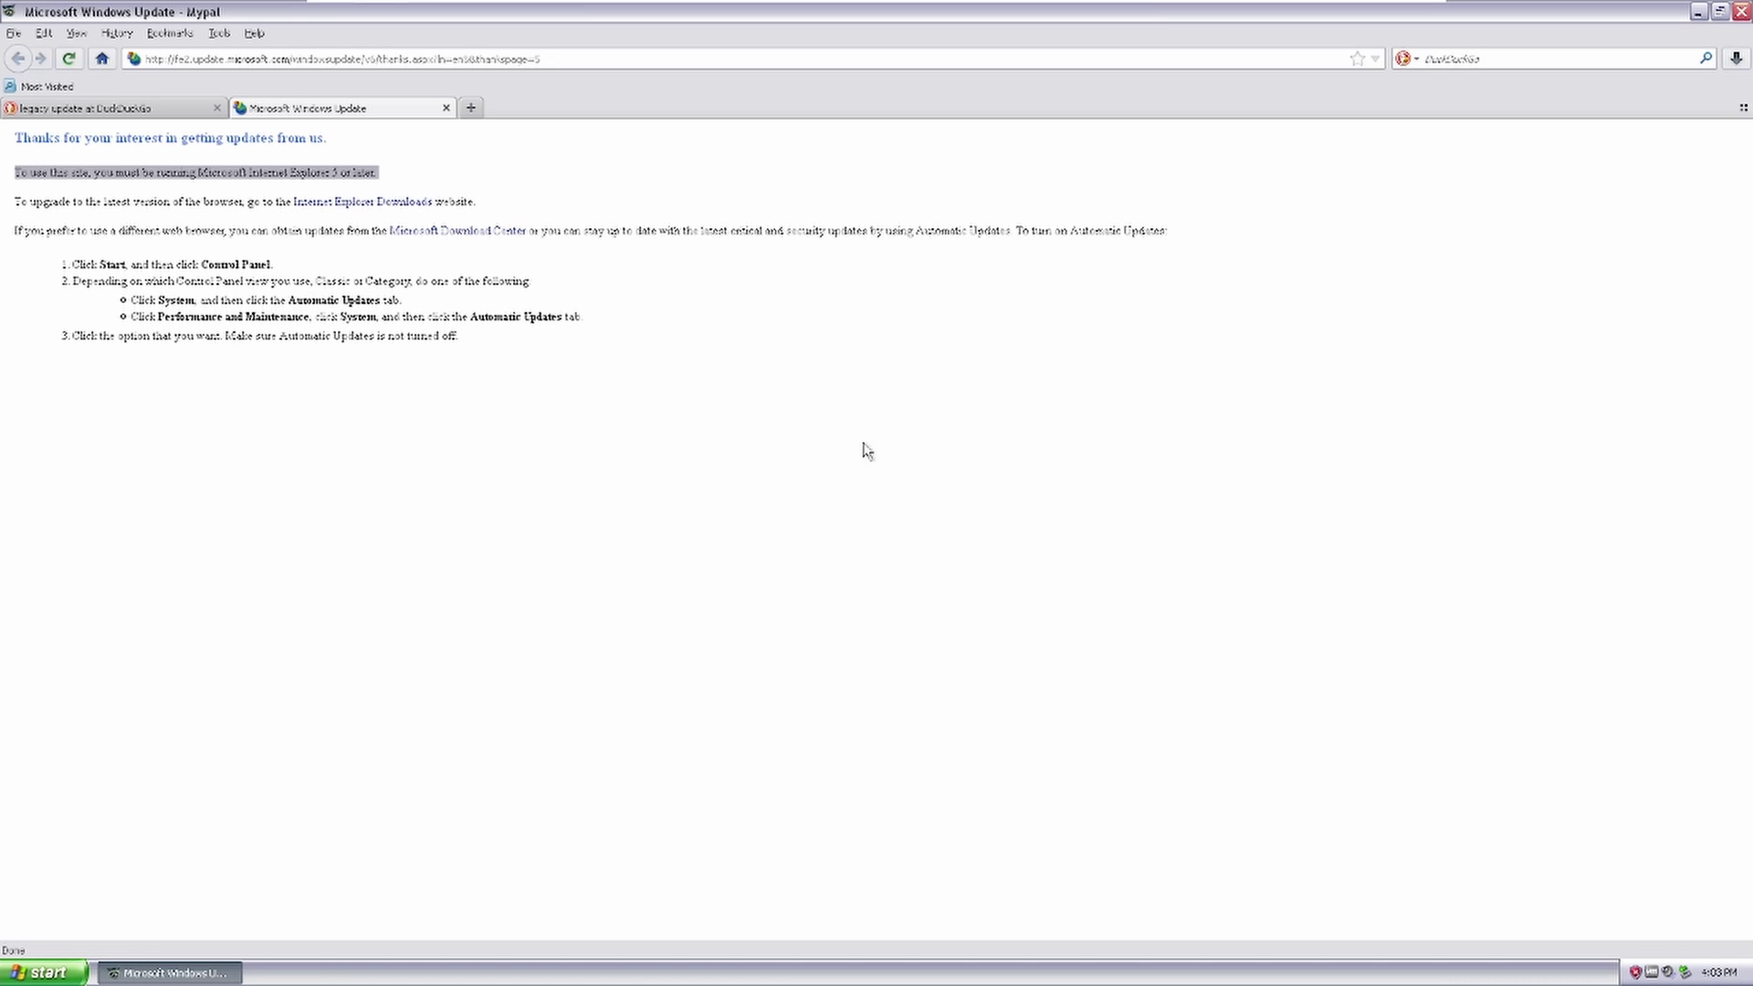
# Close the Windows Update tab, open the Legacy Update site, and save the LegacyUpdate-1.9.exe installer.
pyautogui.click(445, 108)
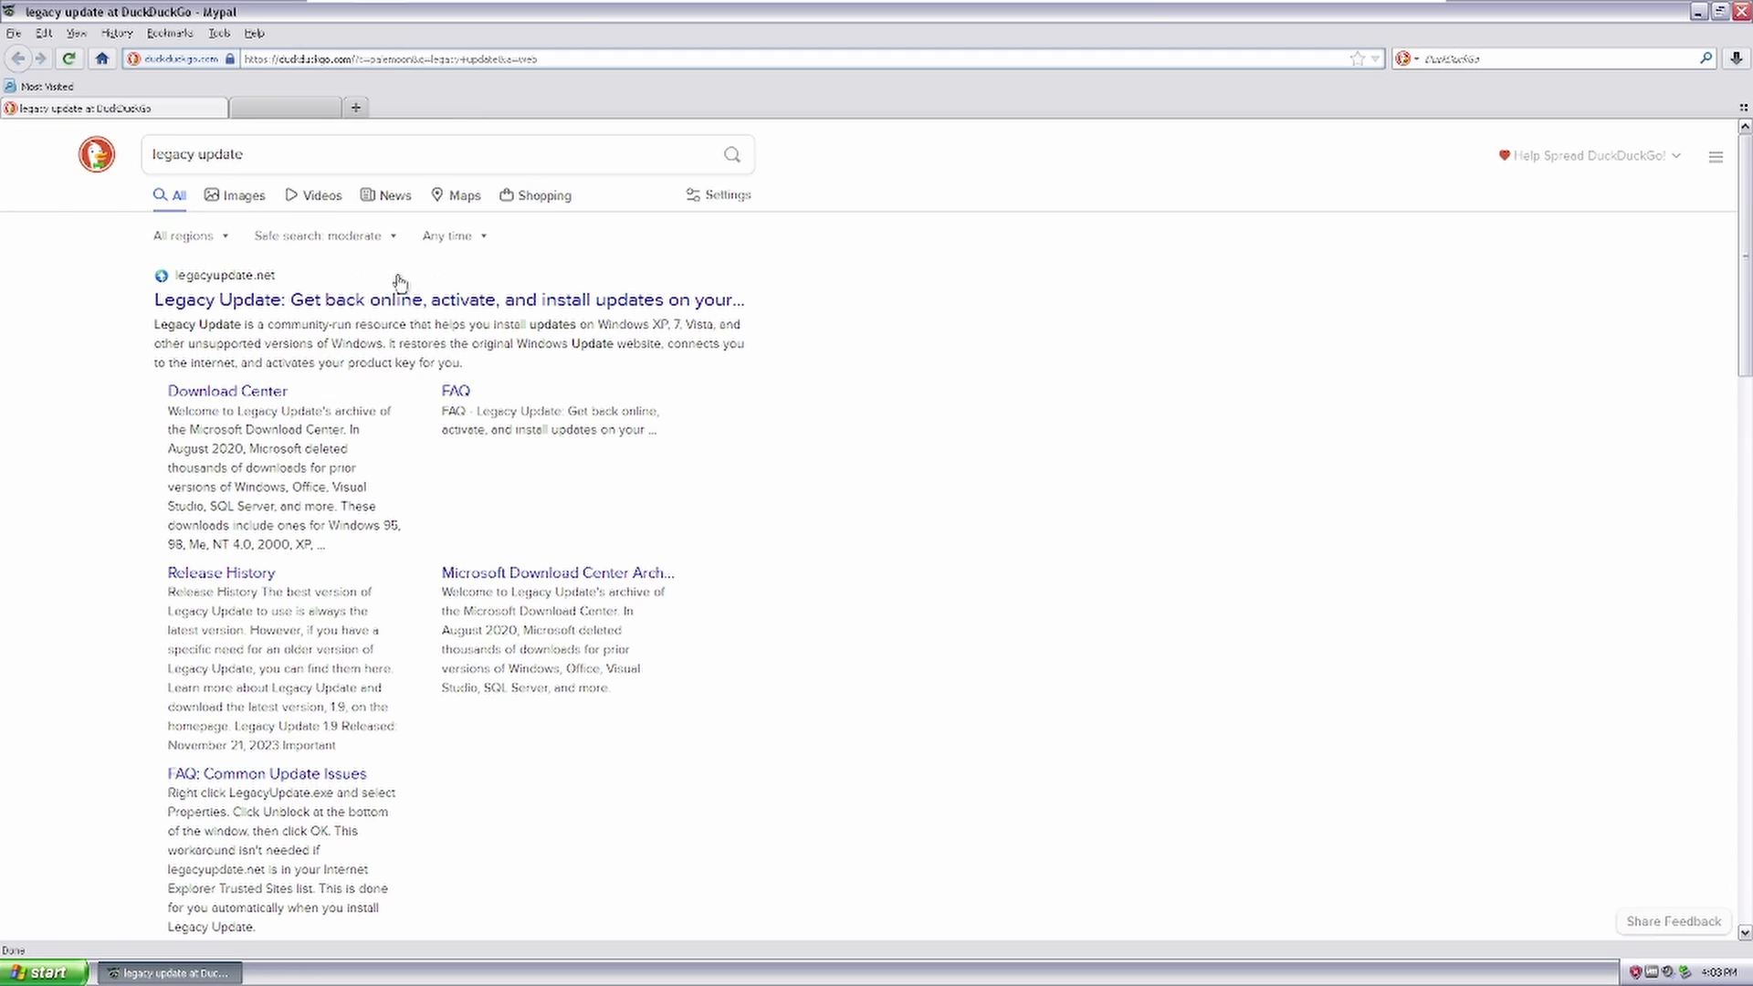
pyautogui.click(315, 301)
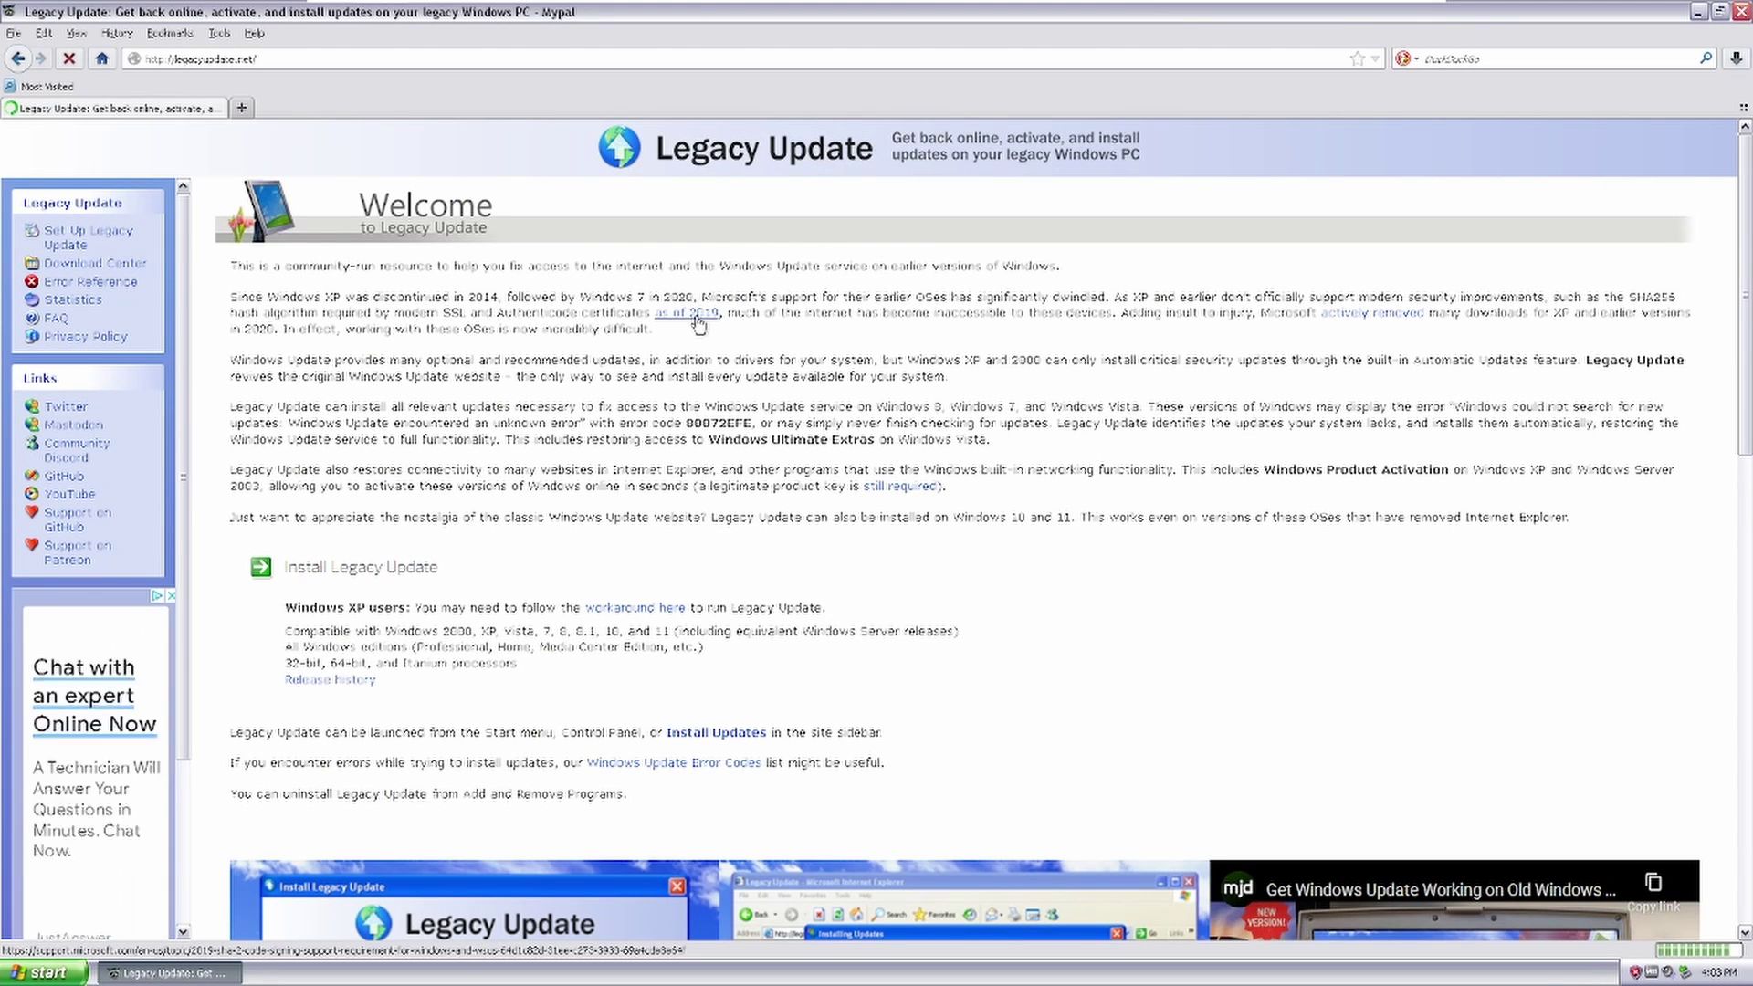
pyautogui.scroll(-6, 785, 406)
pyautogui.scroll(3, 772, 413)
pyautogui.scroll(-2, 772, 413)
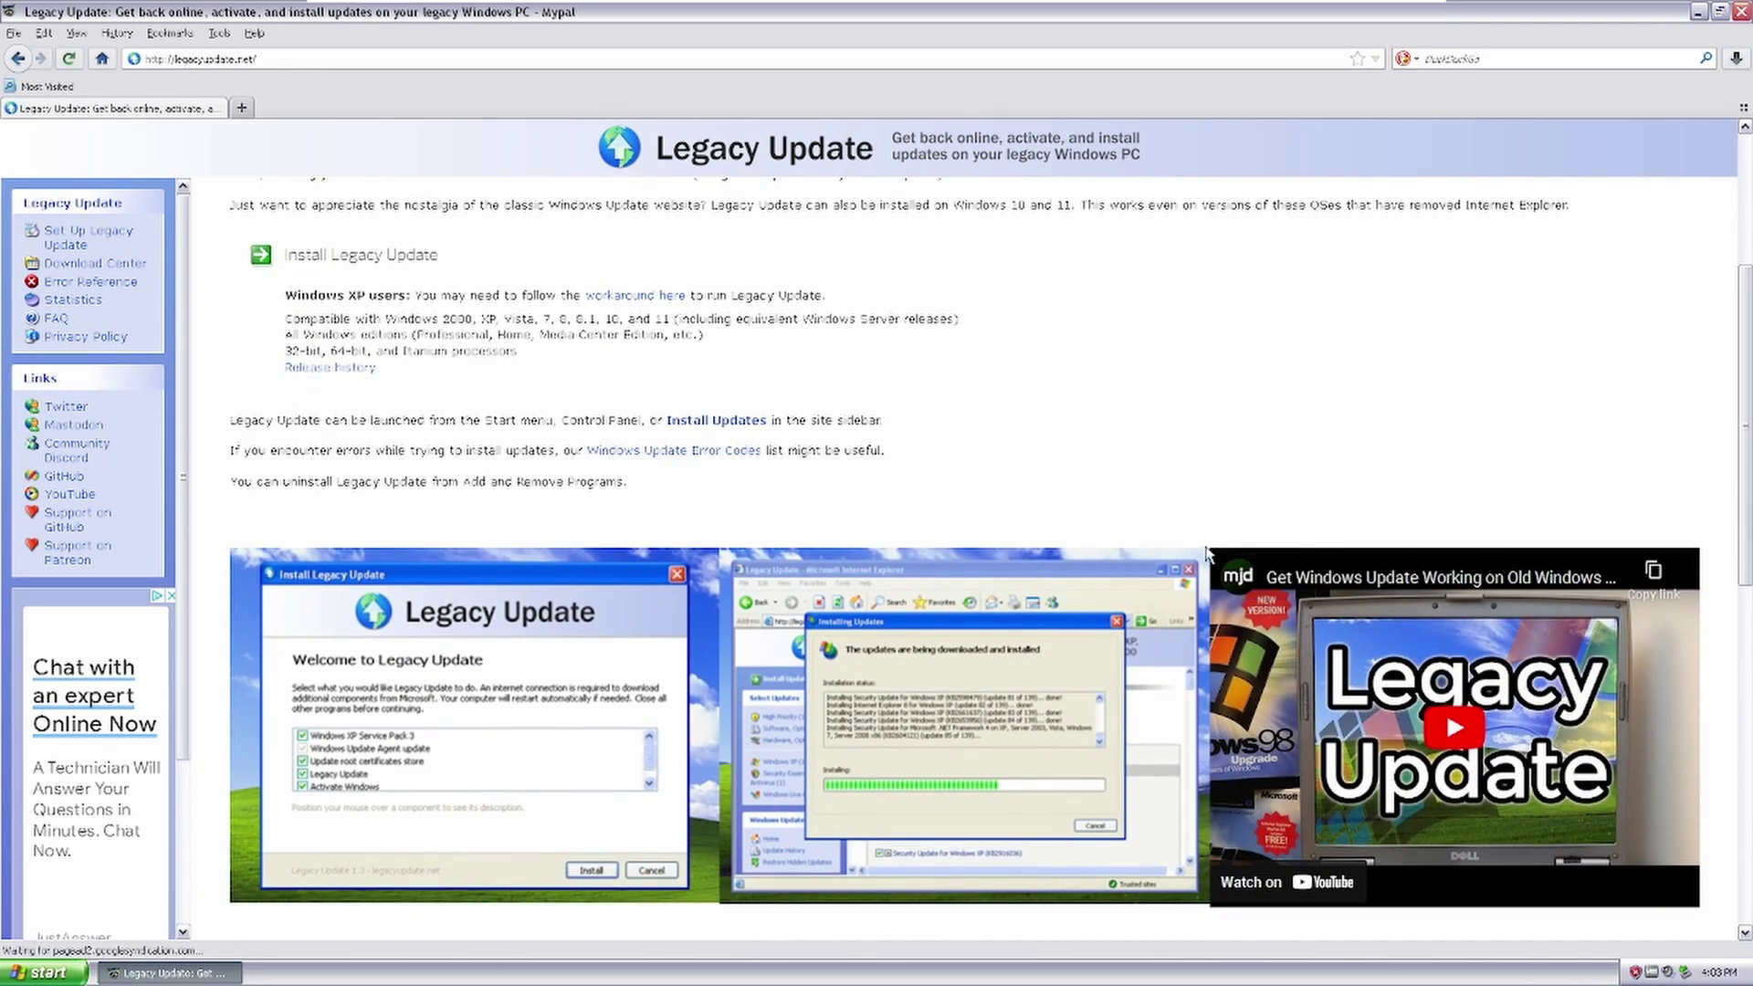
pyautogui.scroll(-2, 634, 381)
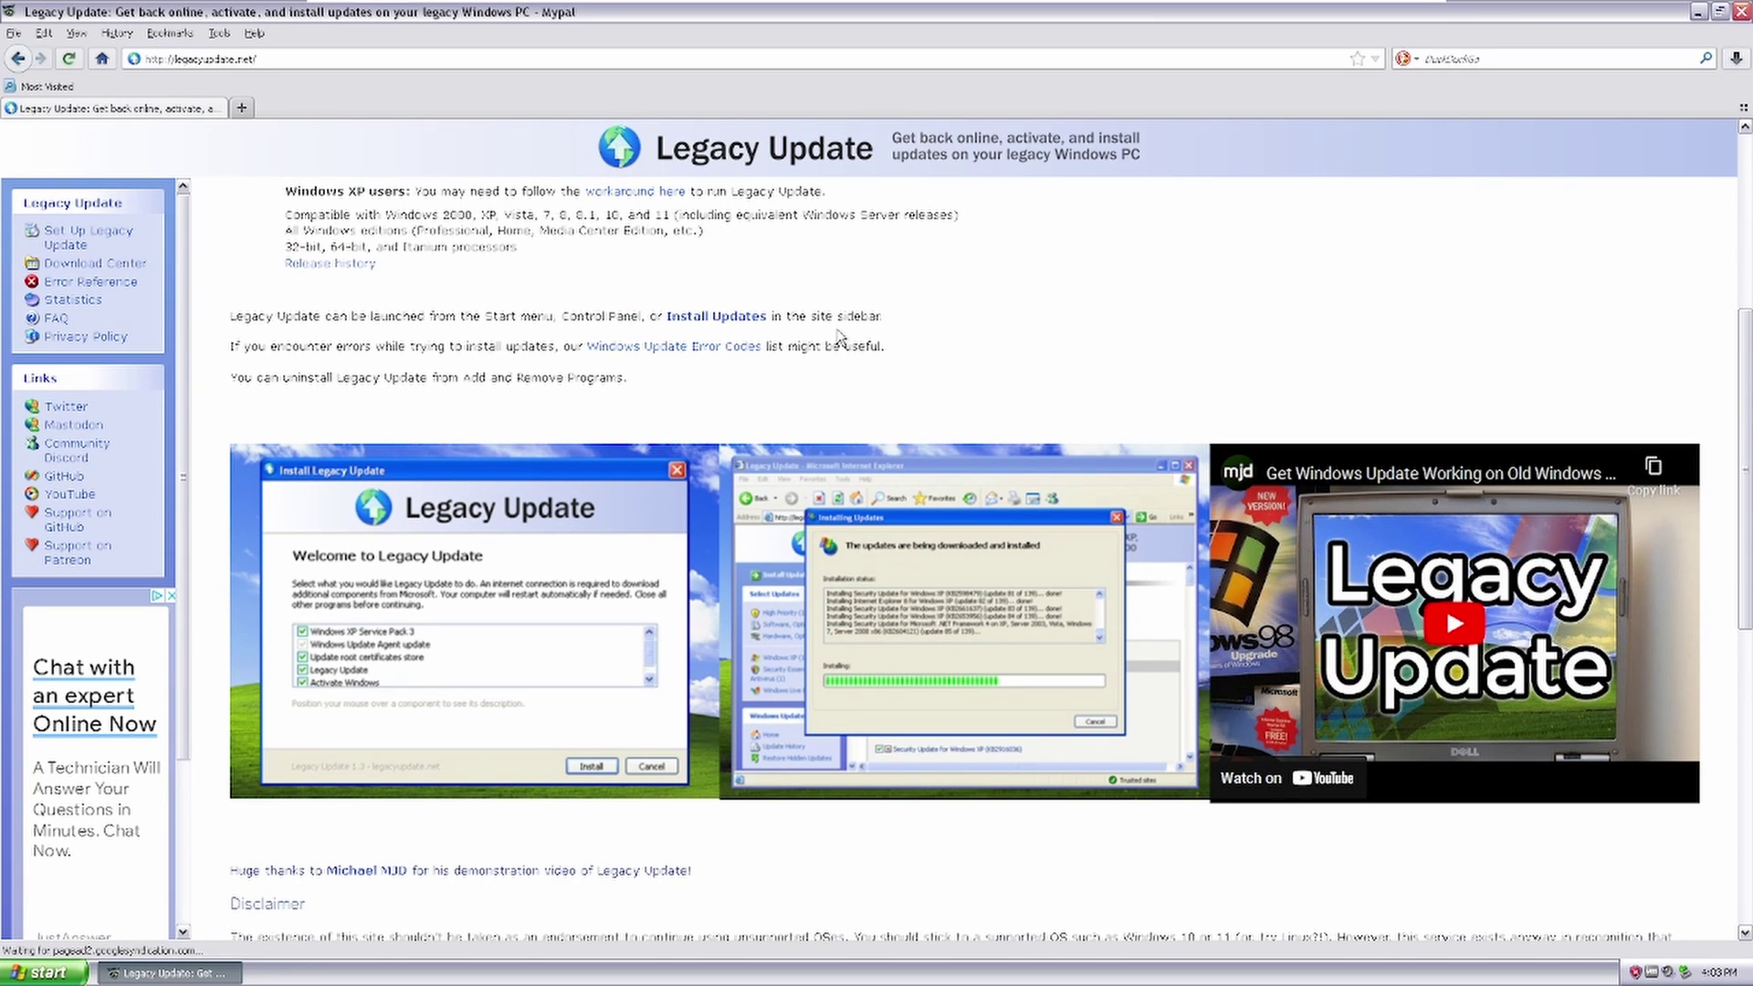
pyautogui.scroll(6, 383, 474)
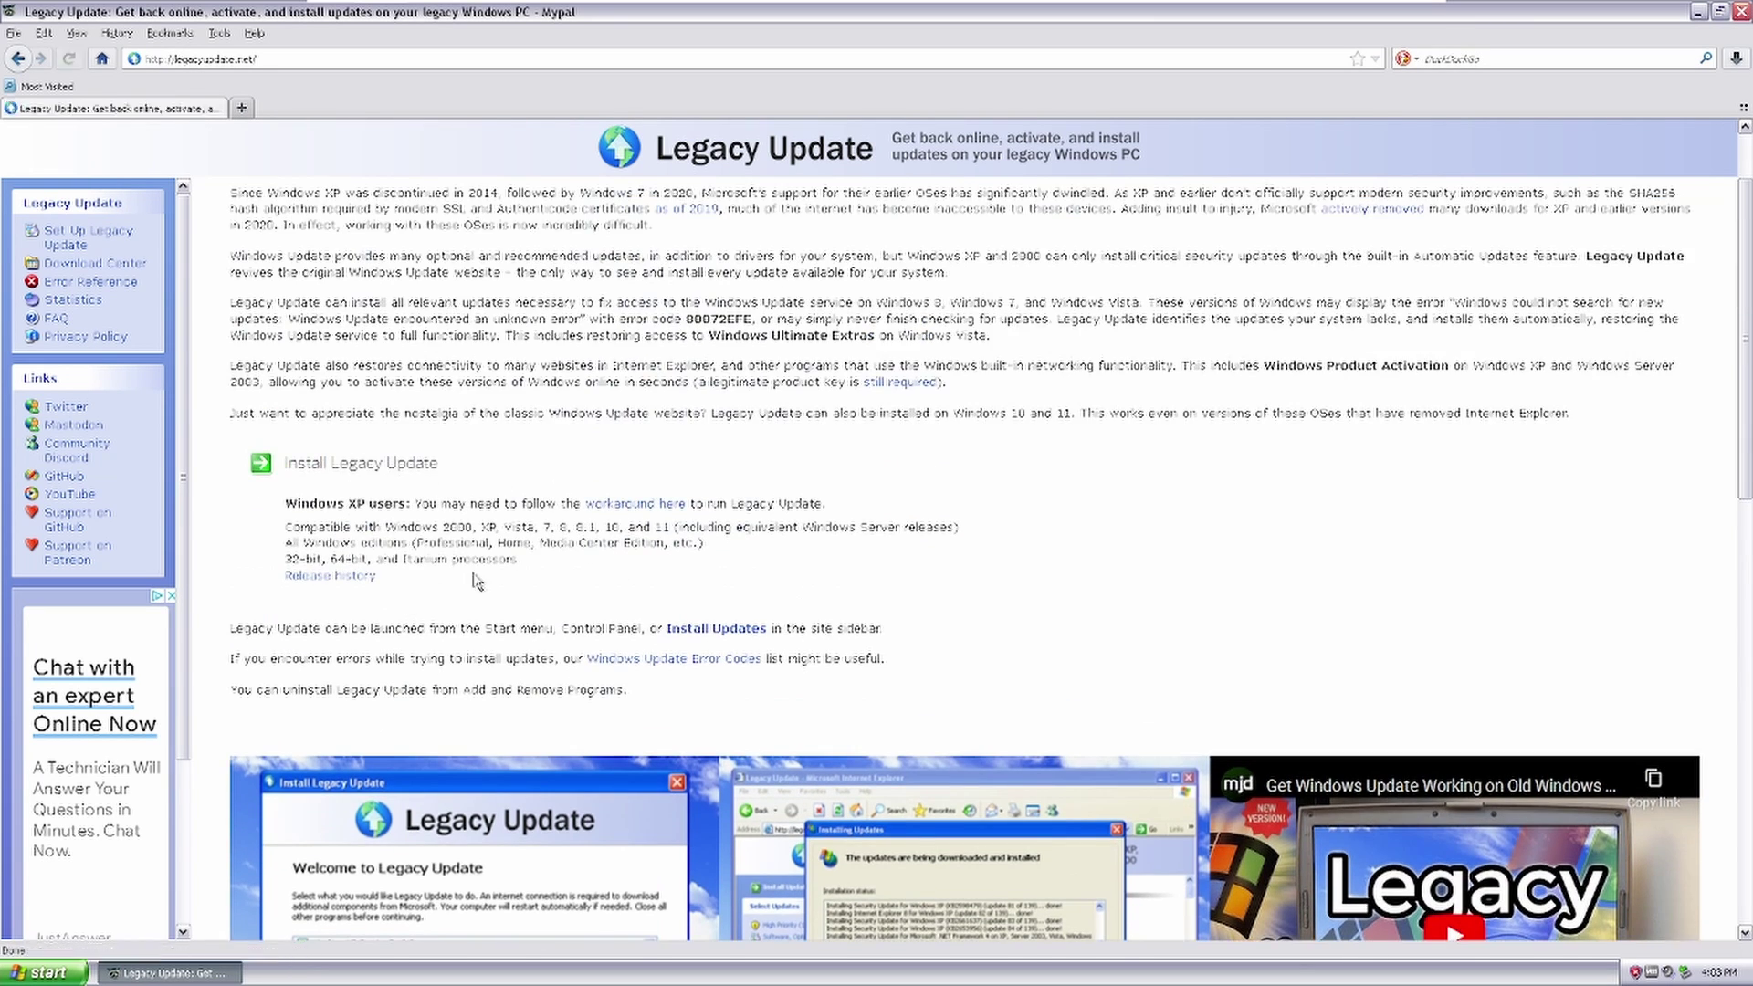
pyautogui.click(952, 544)
pyautogui.click(470, 361)
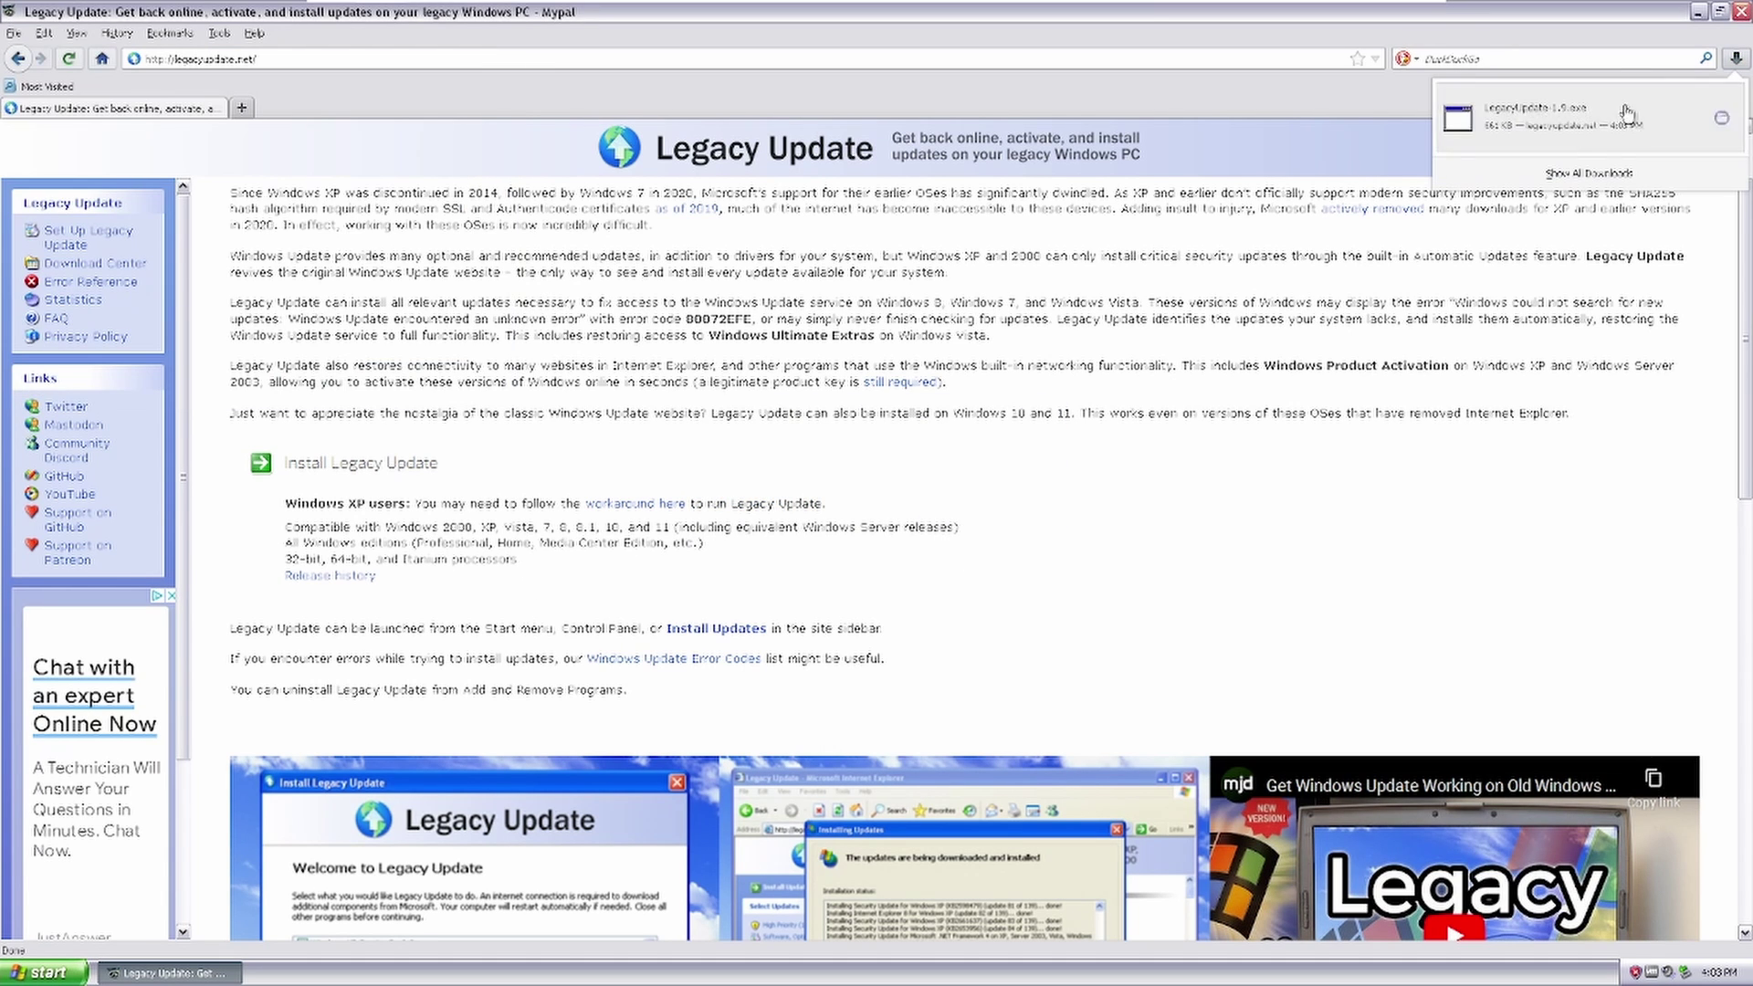
# Close the downloads panel, reposition the installer icon on the desktop, and restore MyPal.
pyautogui.click(1678, 26)
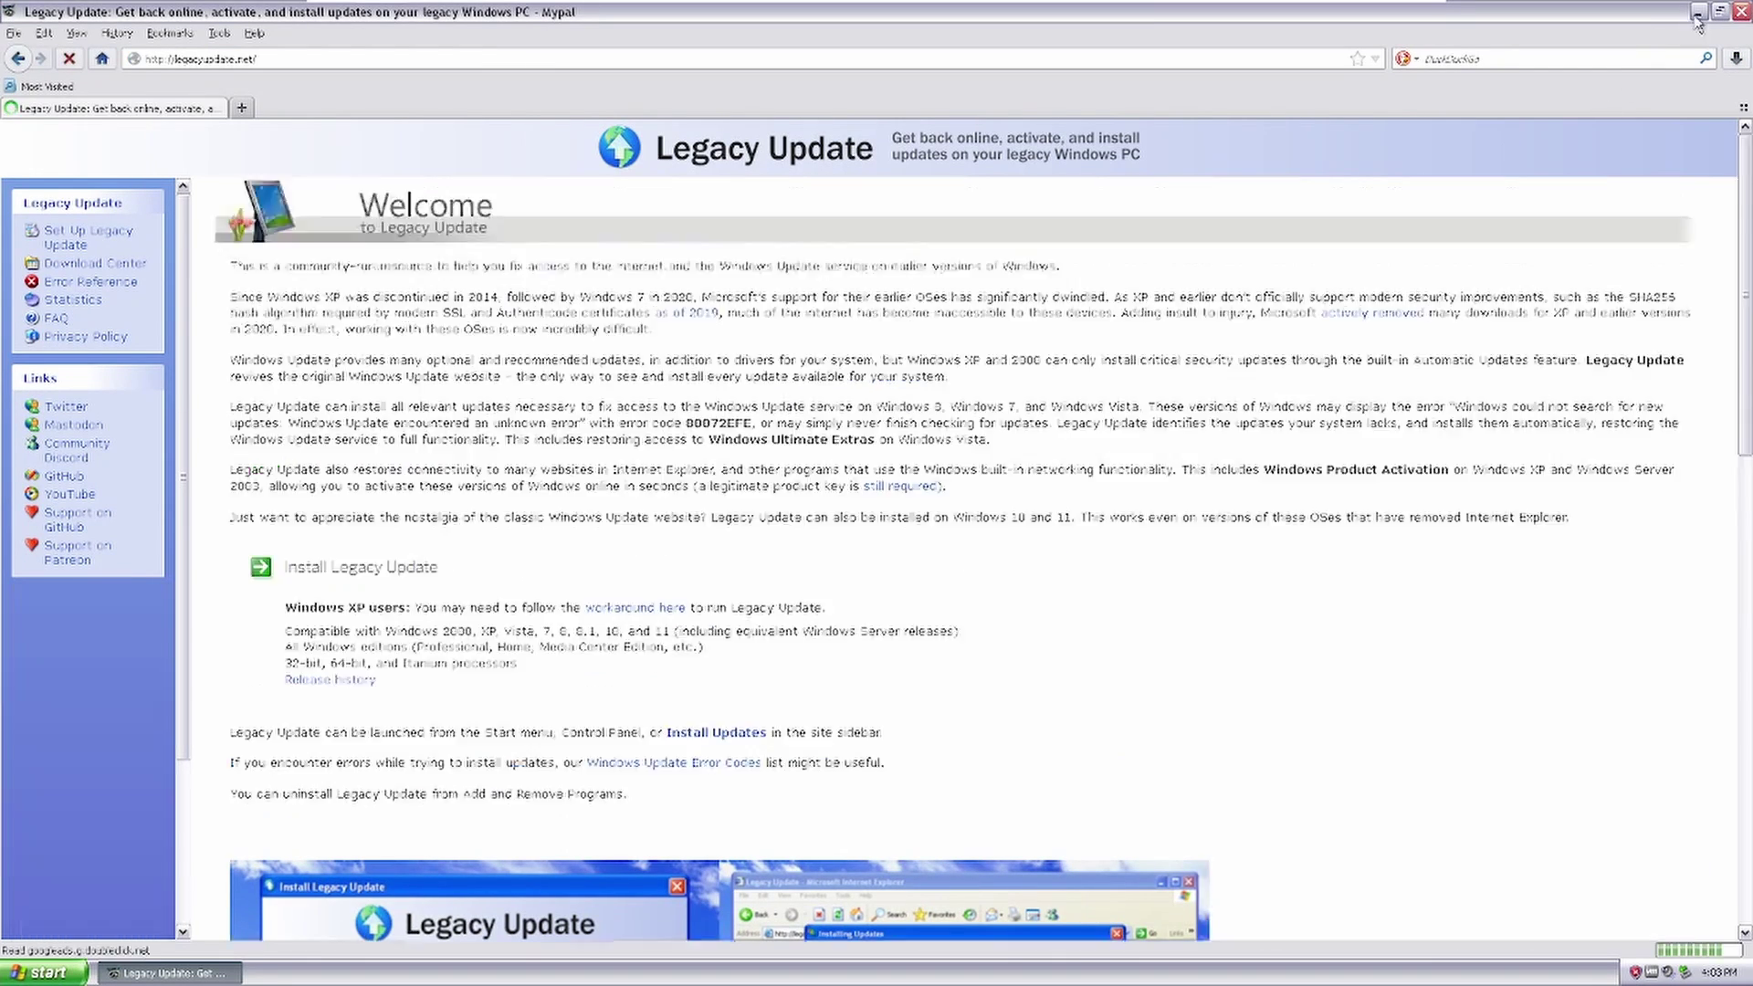
pyautogui.click(1696, 13)
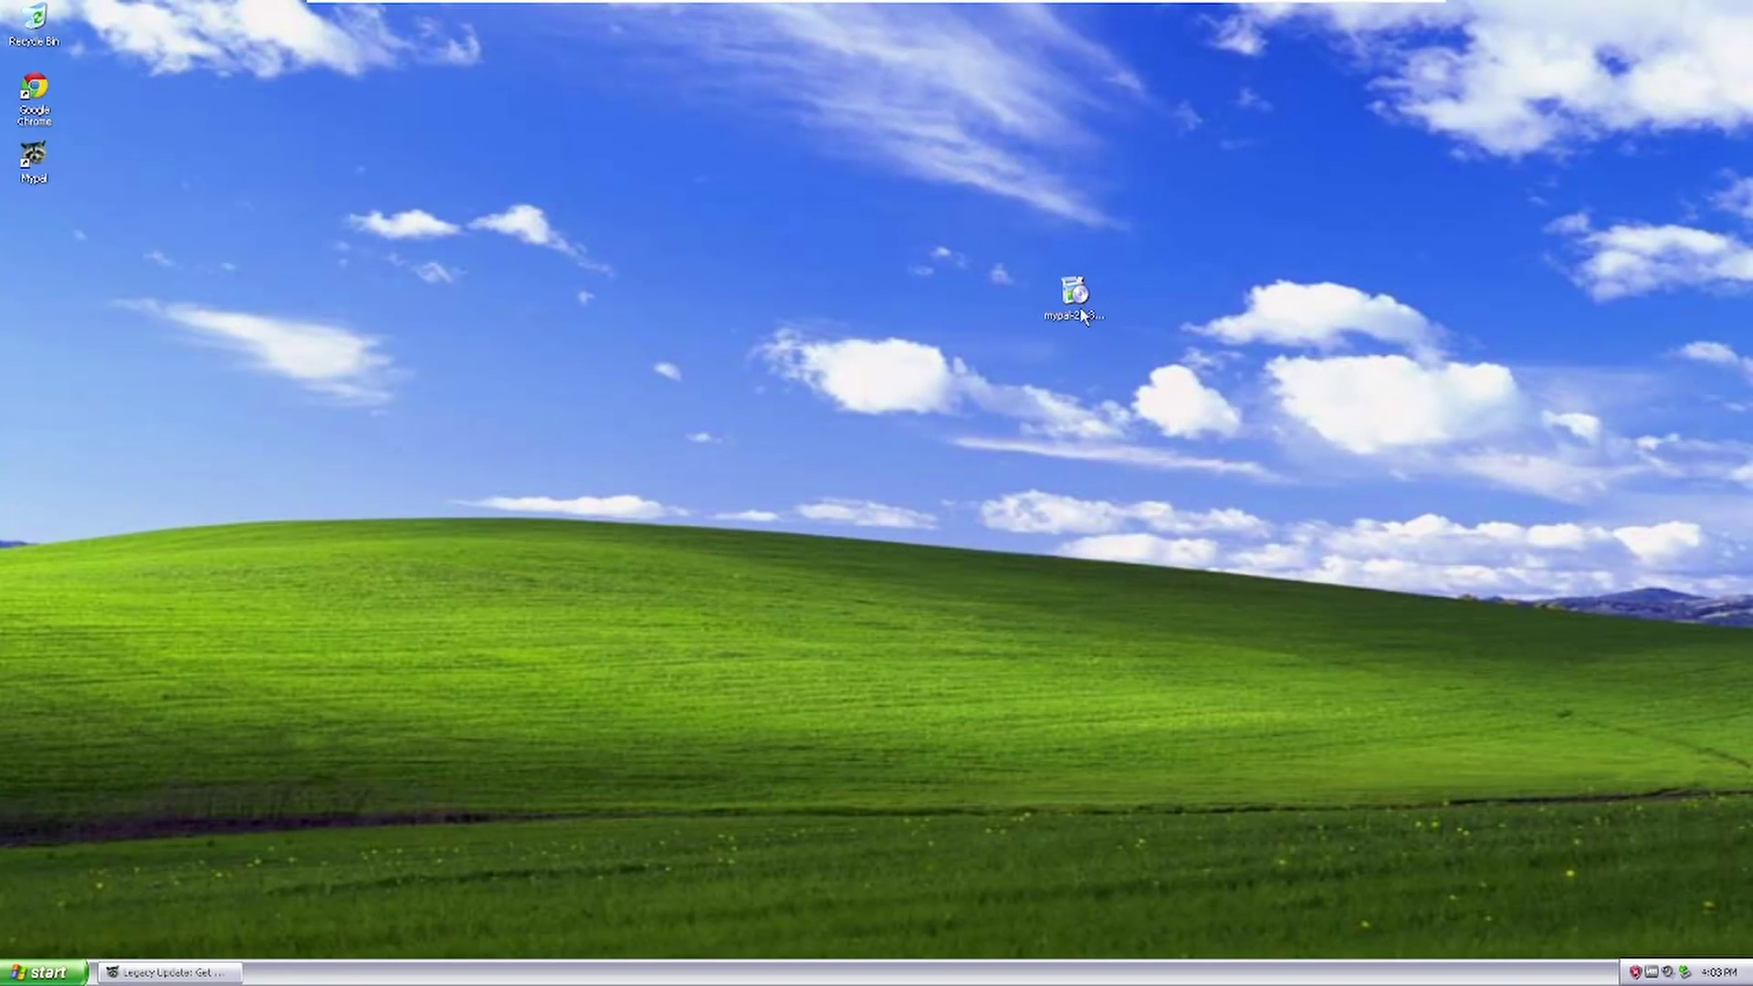
pyautogui.moveTo(742, 334); pyautogui.dragTo(676, 311)
pyautogui.click(174, 972)
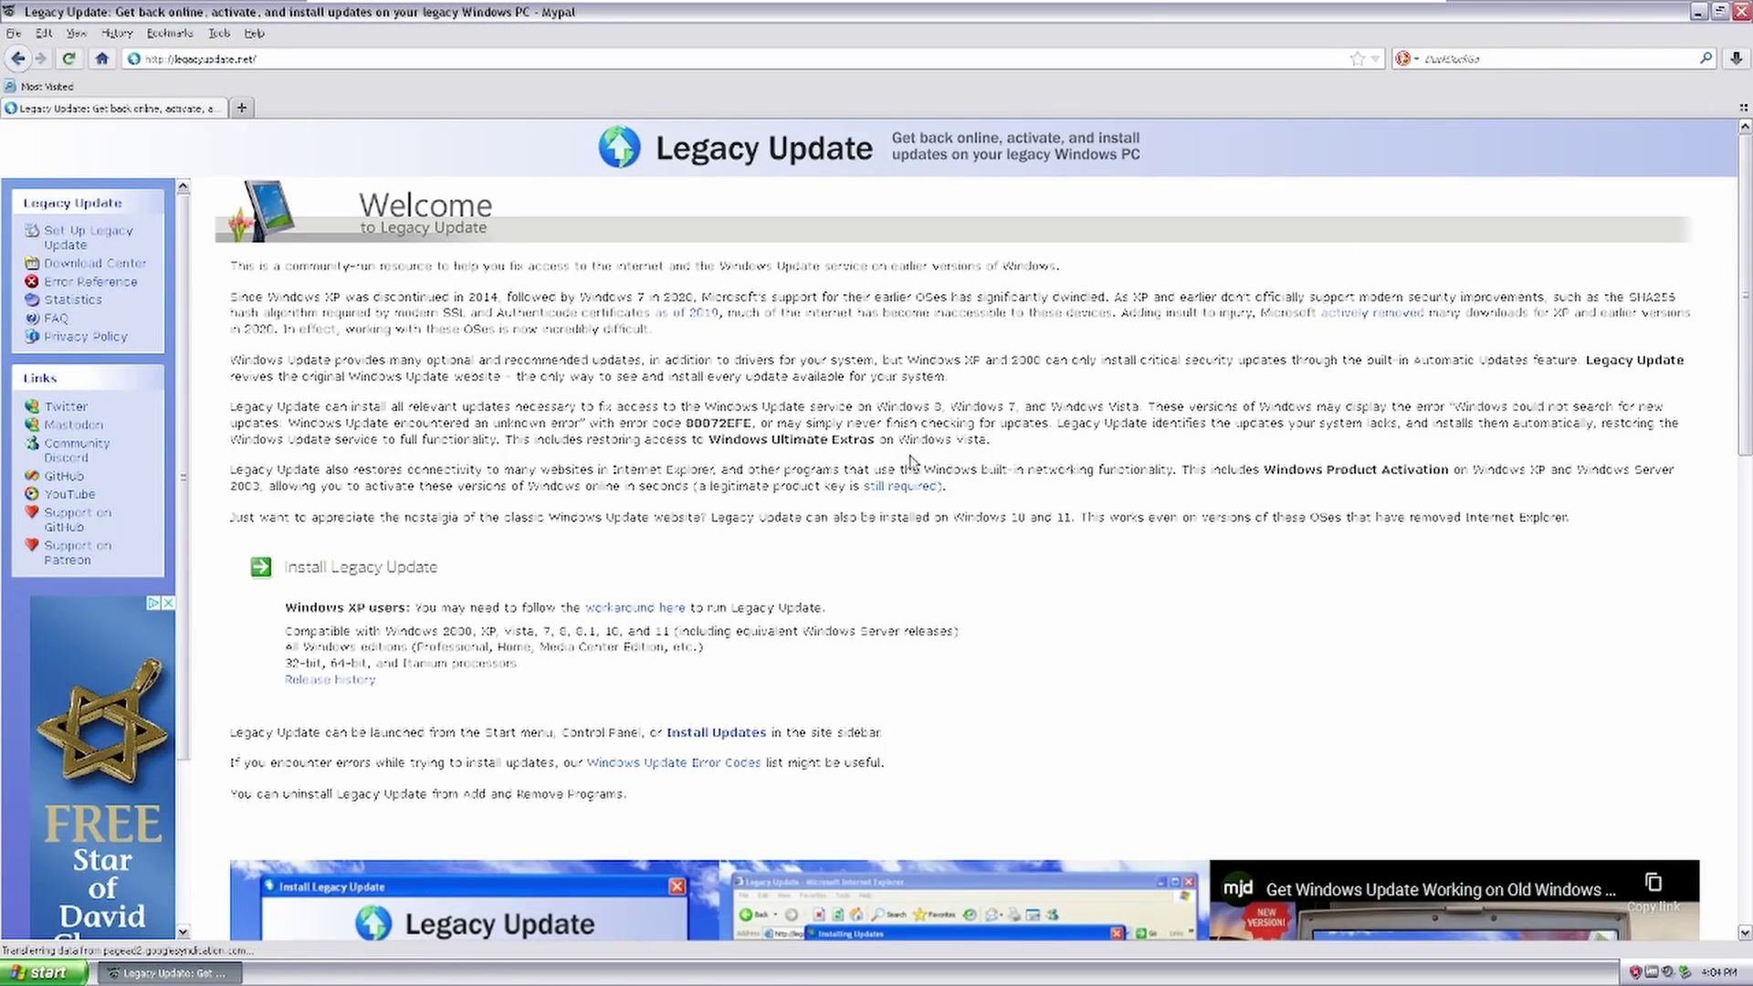
pyautogui.scroll(-4, 923, 587)
# Open the Start menu and My Computer, then close them again.
pyautogui.click(41, 972)
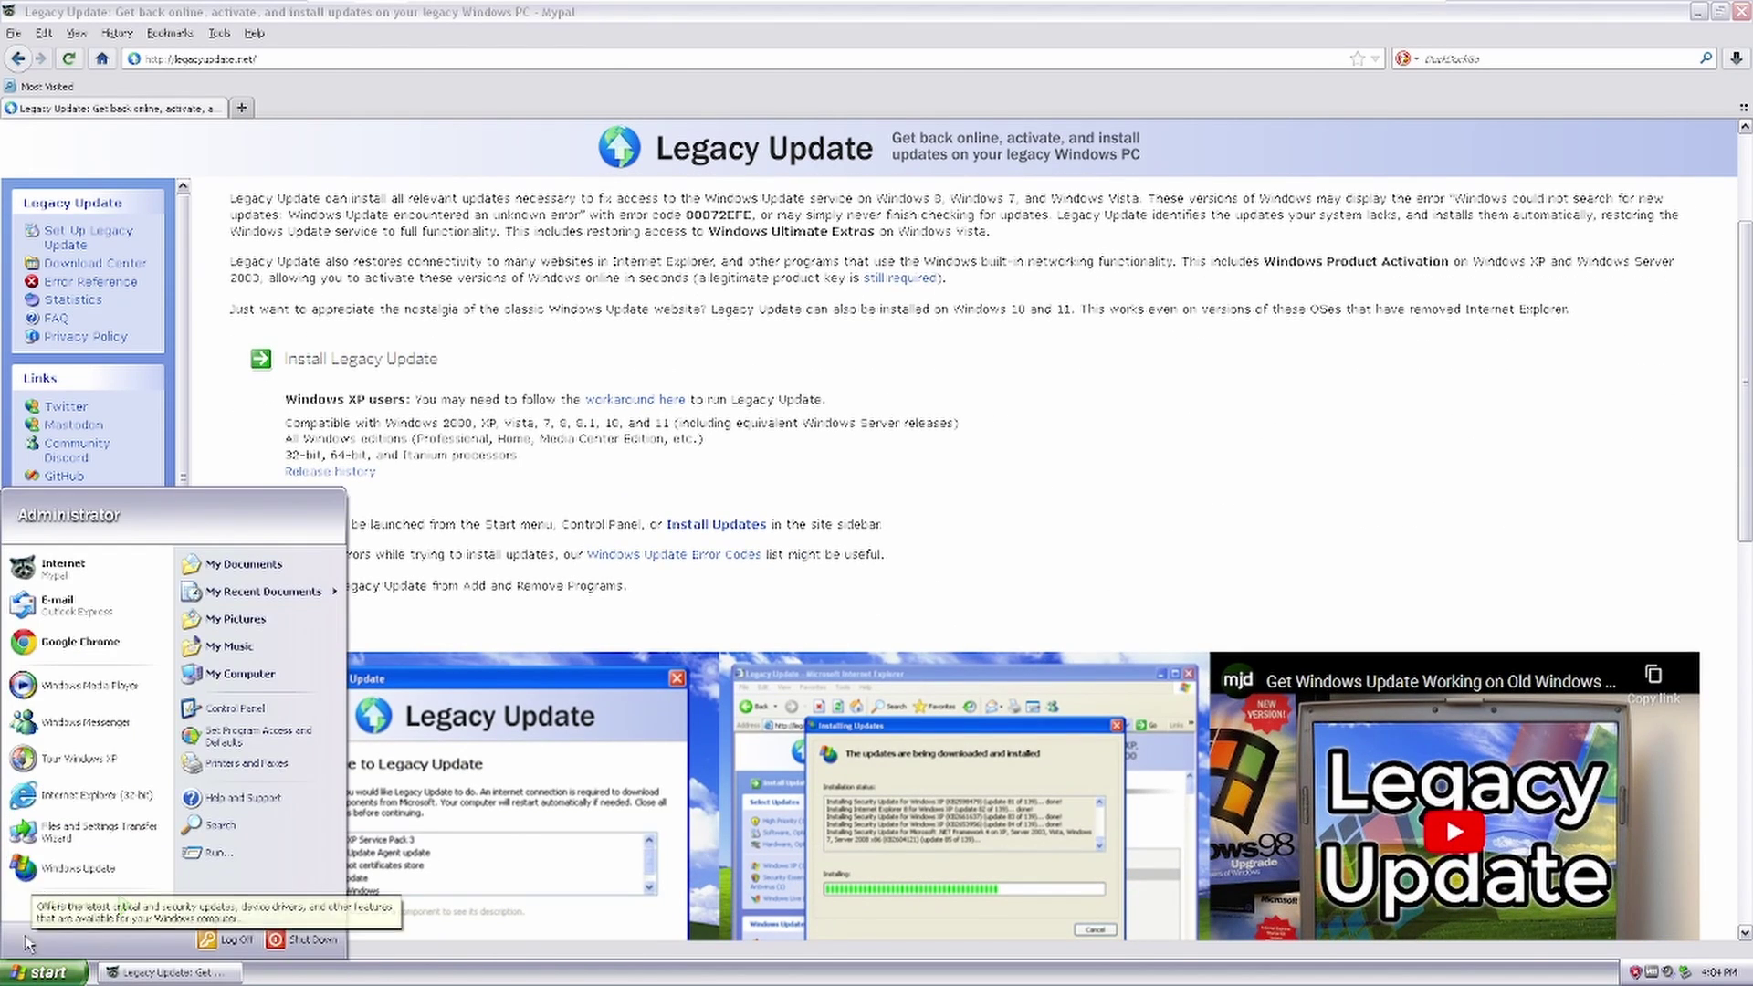
pyautogui.click(28, 869)
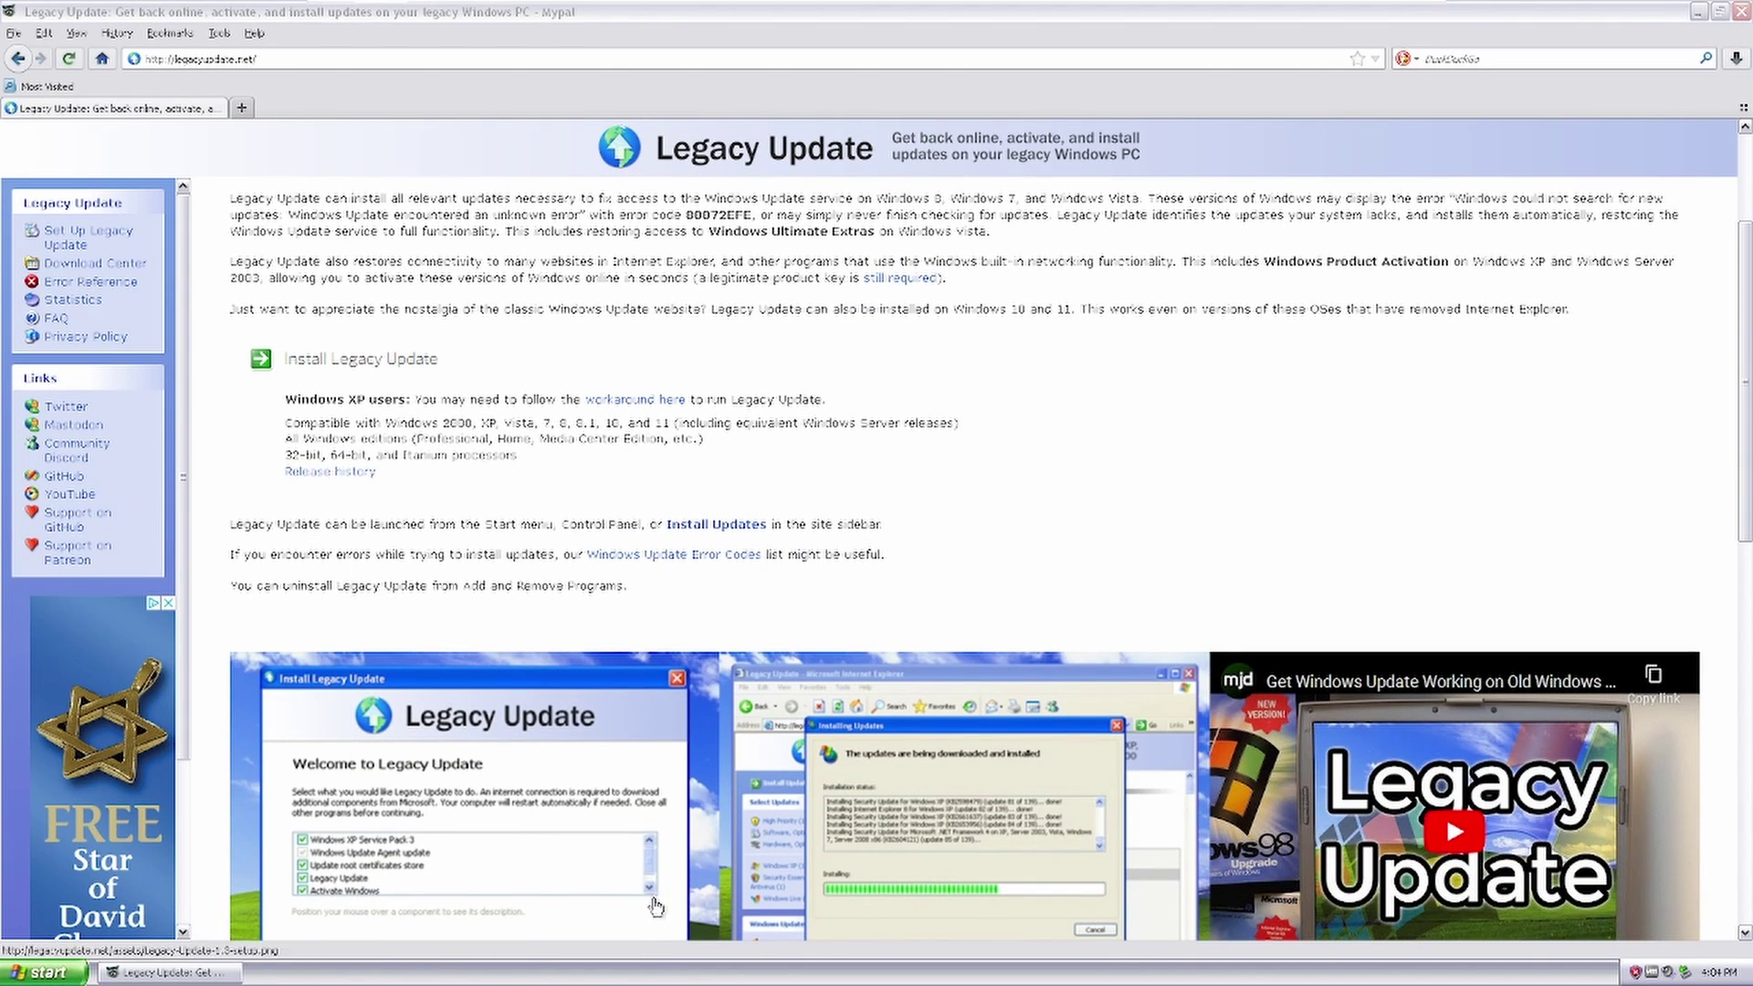
pyautogui.click(55, 974)
pyautogui.click(271, 685)
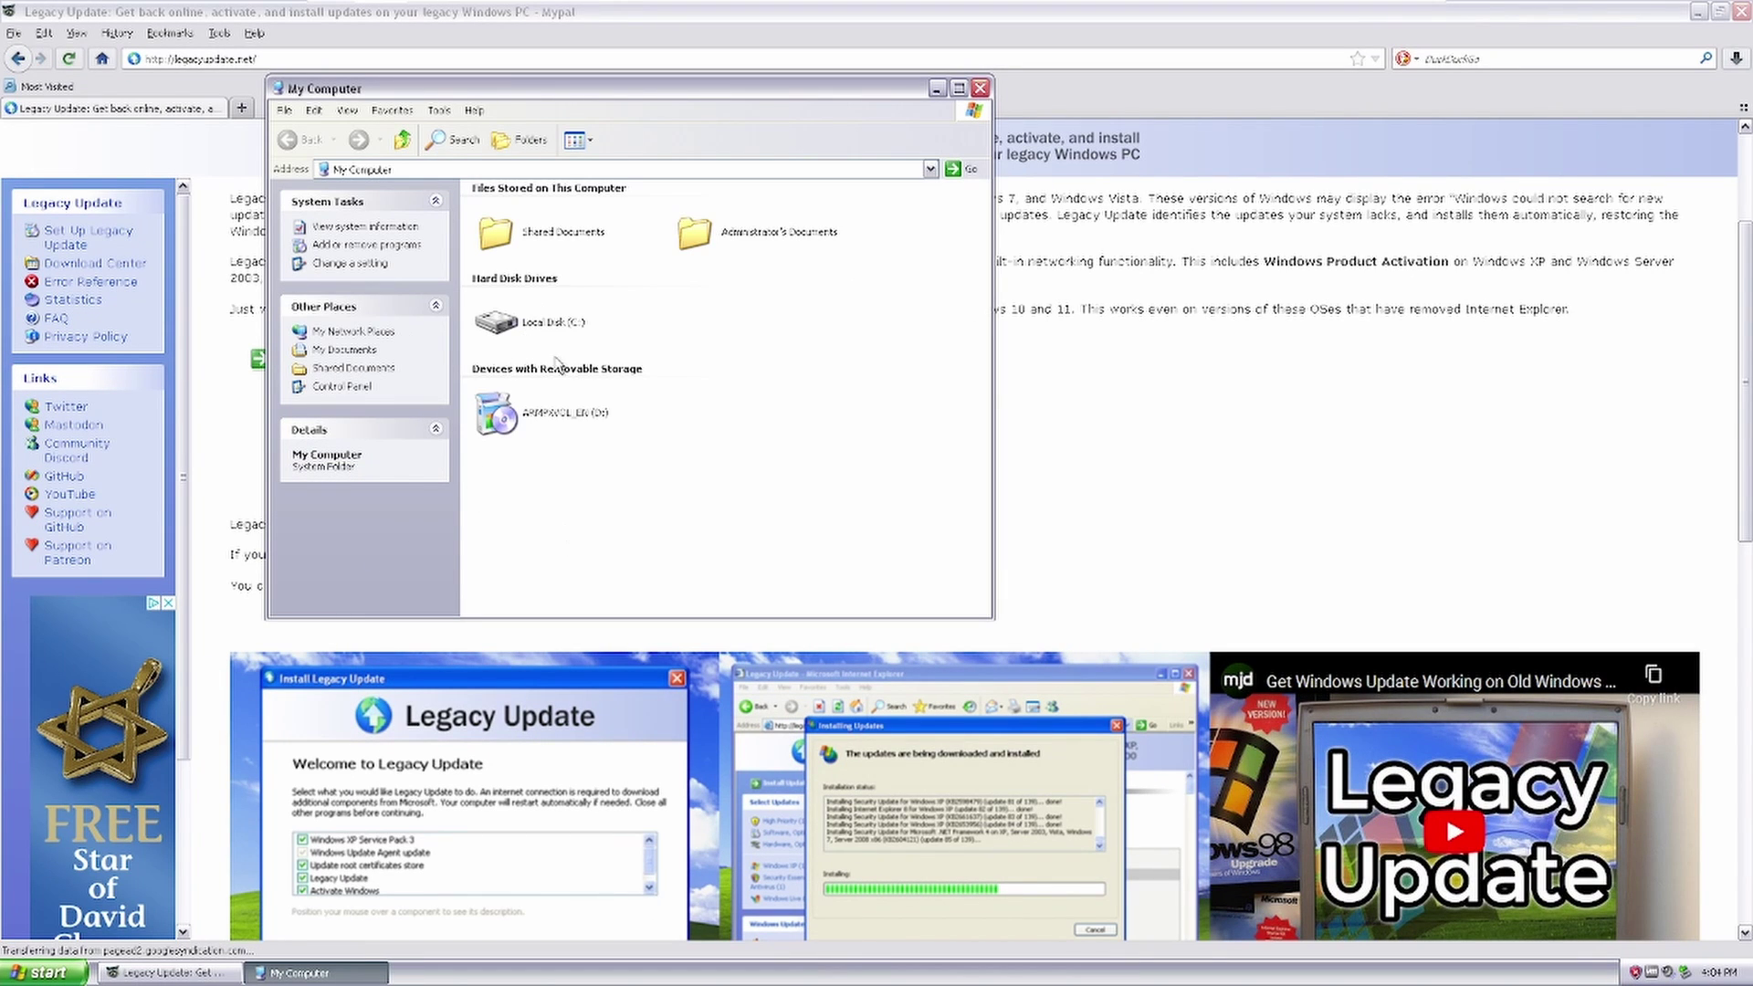
pyautogui.click(979, 88)
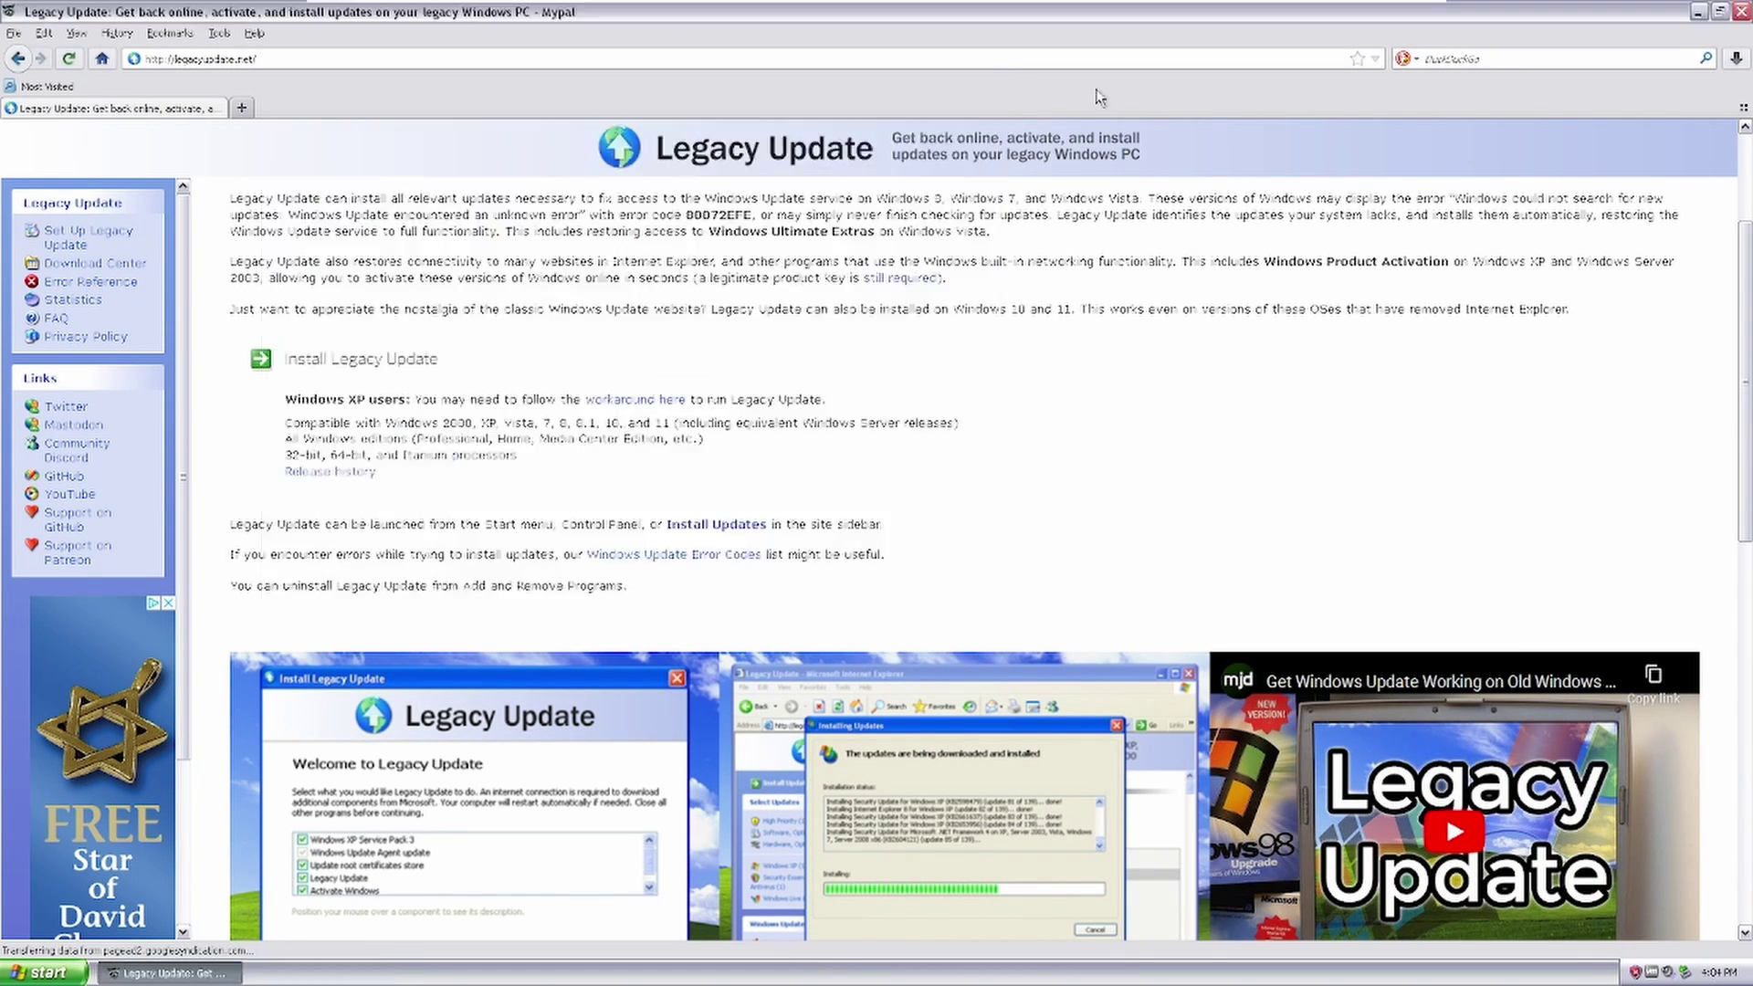
# Move the MyPal installer icon to the desktop's upper left and select the Legacy Update icon.
pyautogui.click(1698, 11)
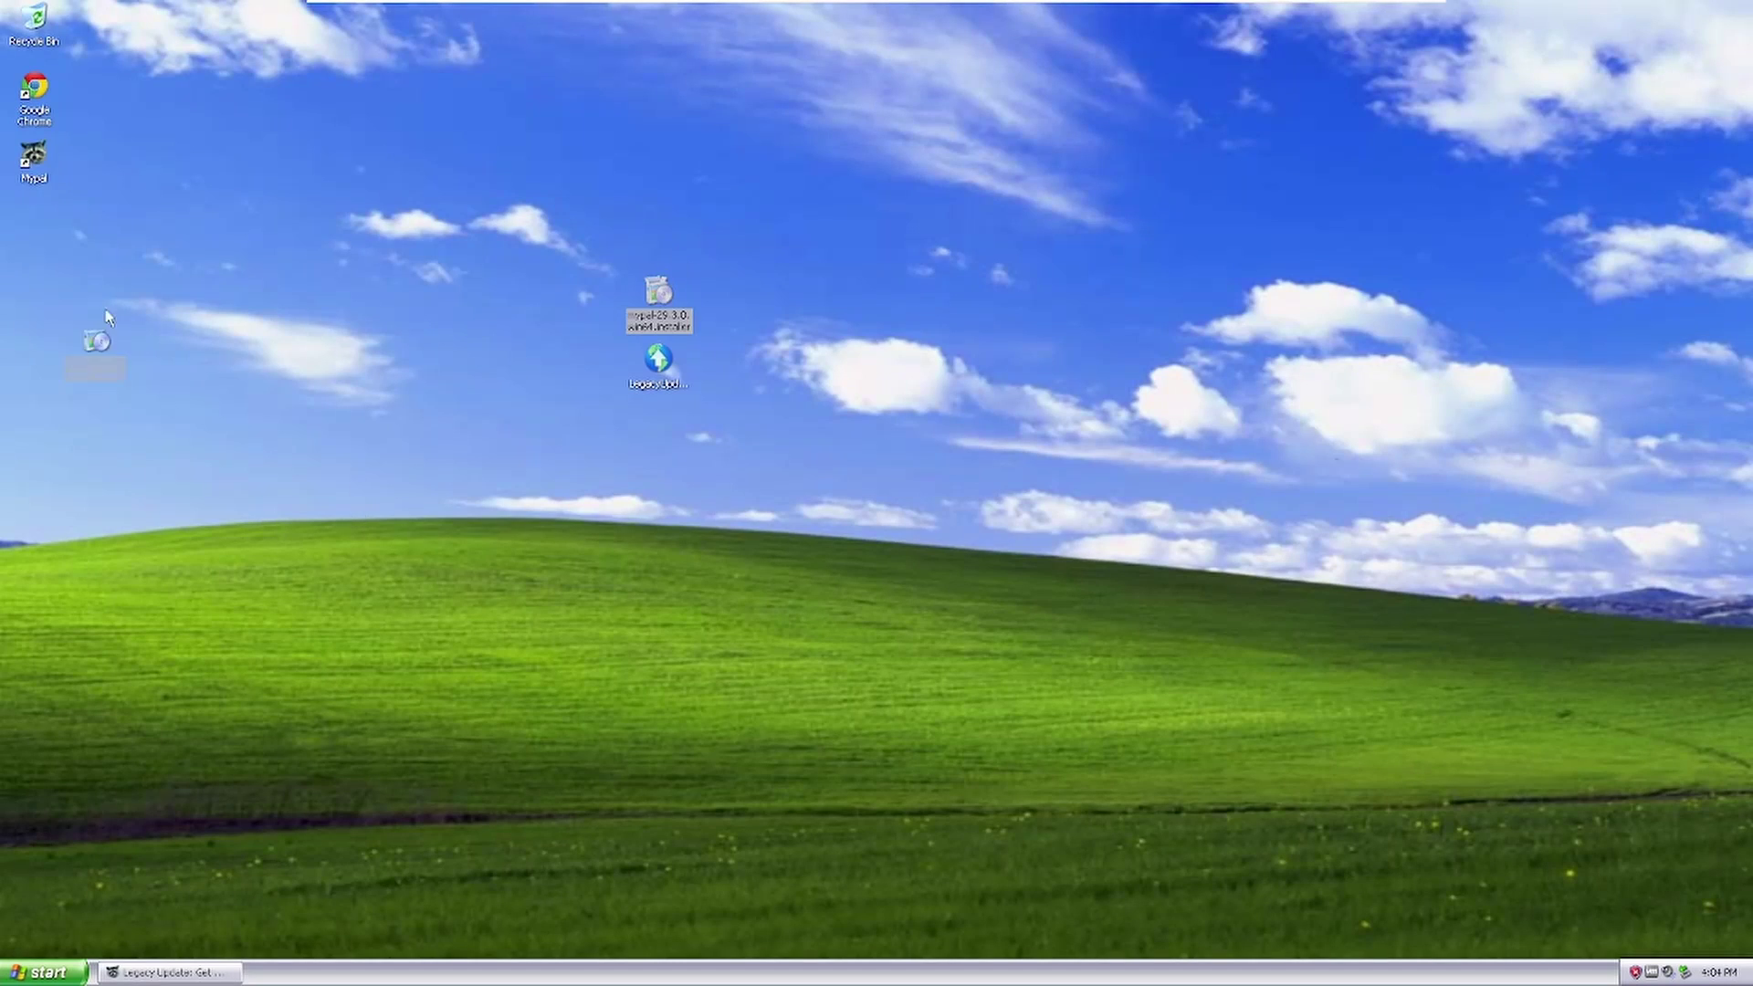
pyautogui.moveTo(658, 306); pyautogui.dragTo(311, 229)
pyautogui.click(674, 360)
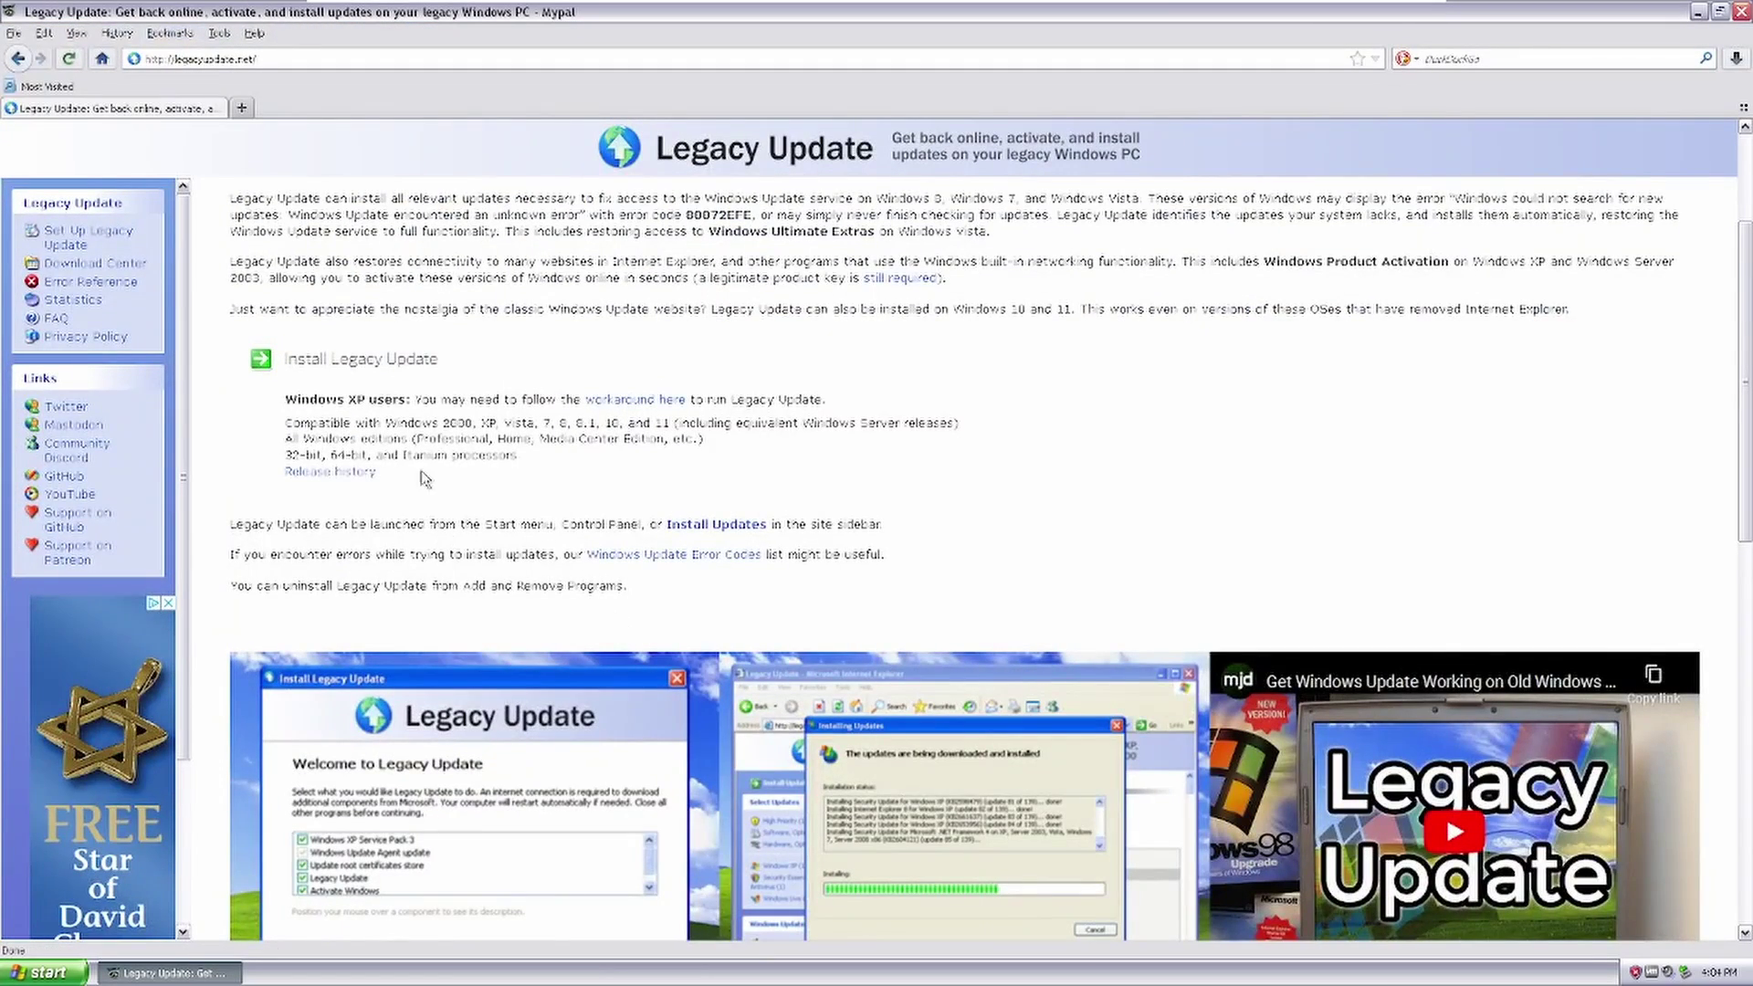
# Search 'does office 2013 support windows xp' and open the Microsoft Community answer thread.
pyautogui.scroll(3, 411, 472)
pyautogui.hotkey('ctrl', 't')
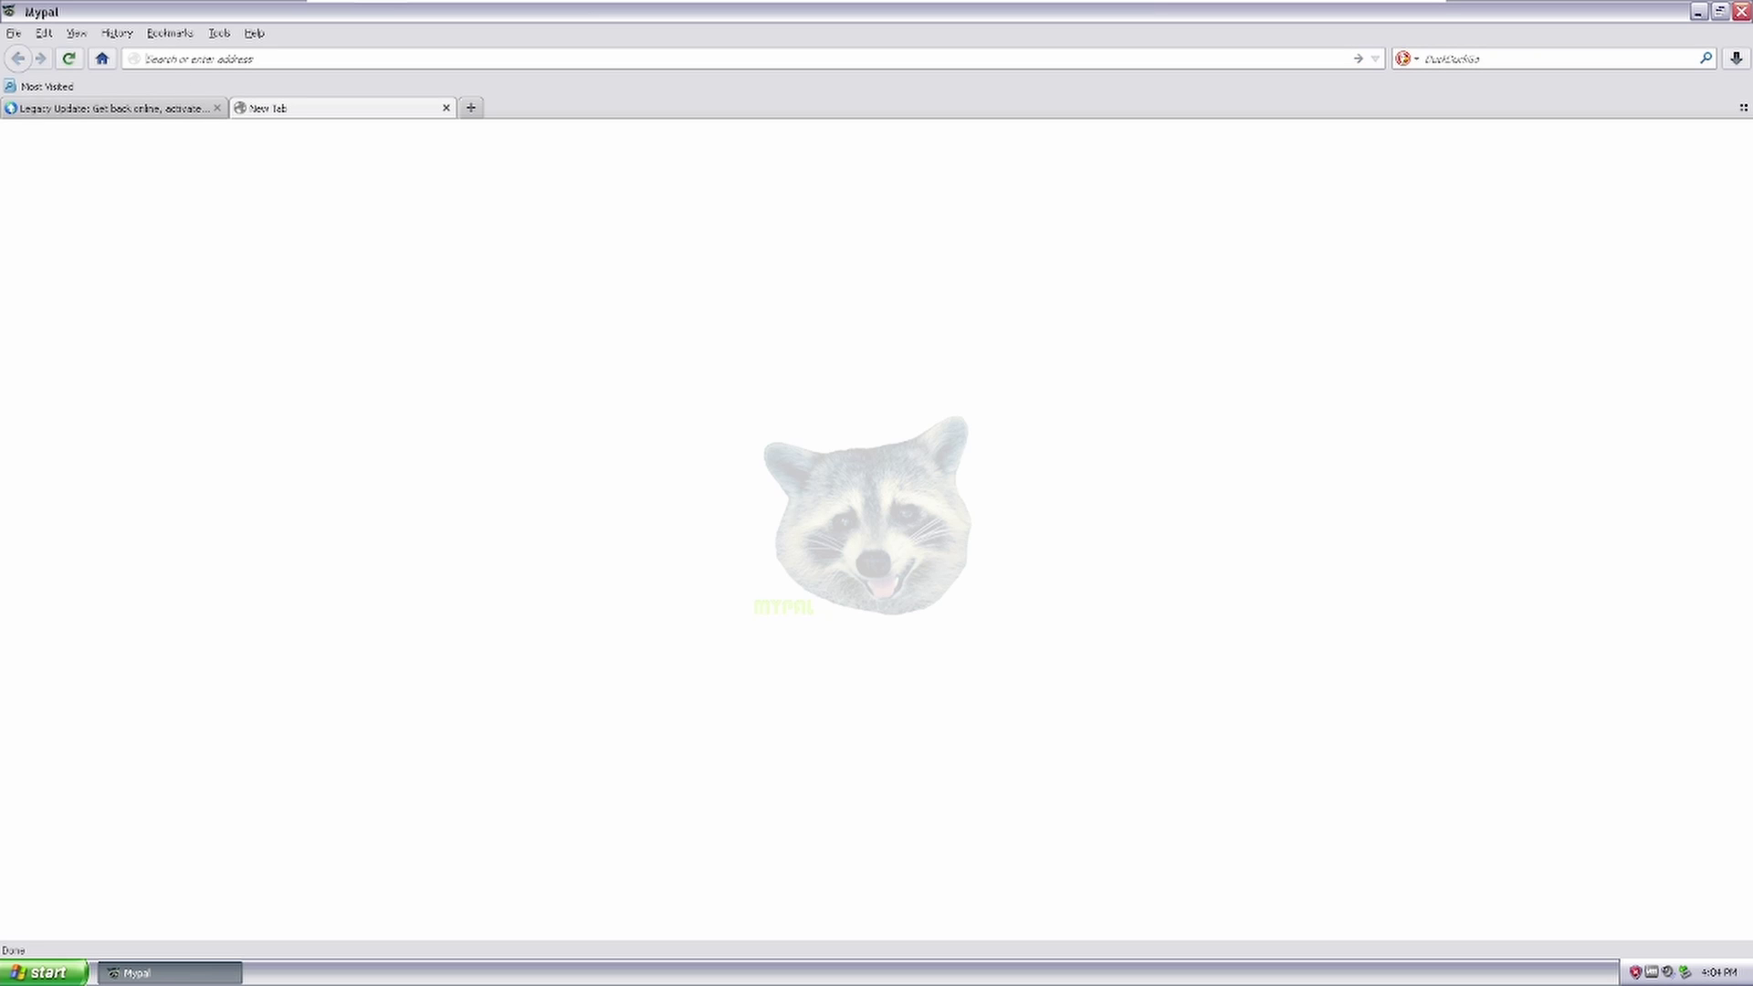
pyautogui.write('does office 2013 support windows xp')
pyautogui.press('Return')
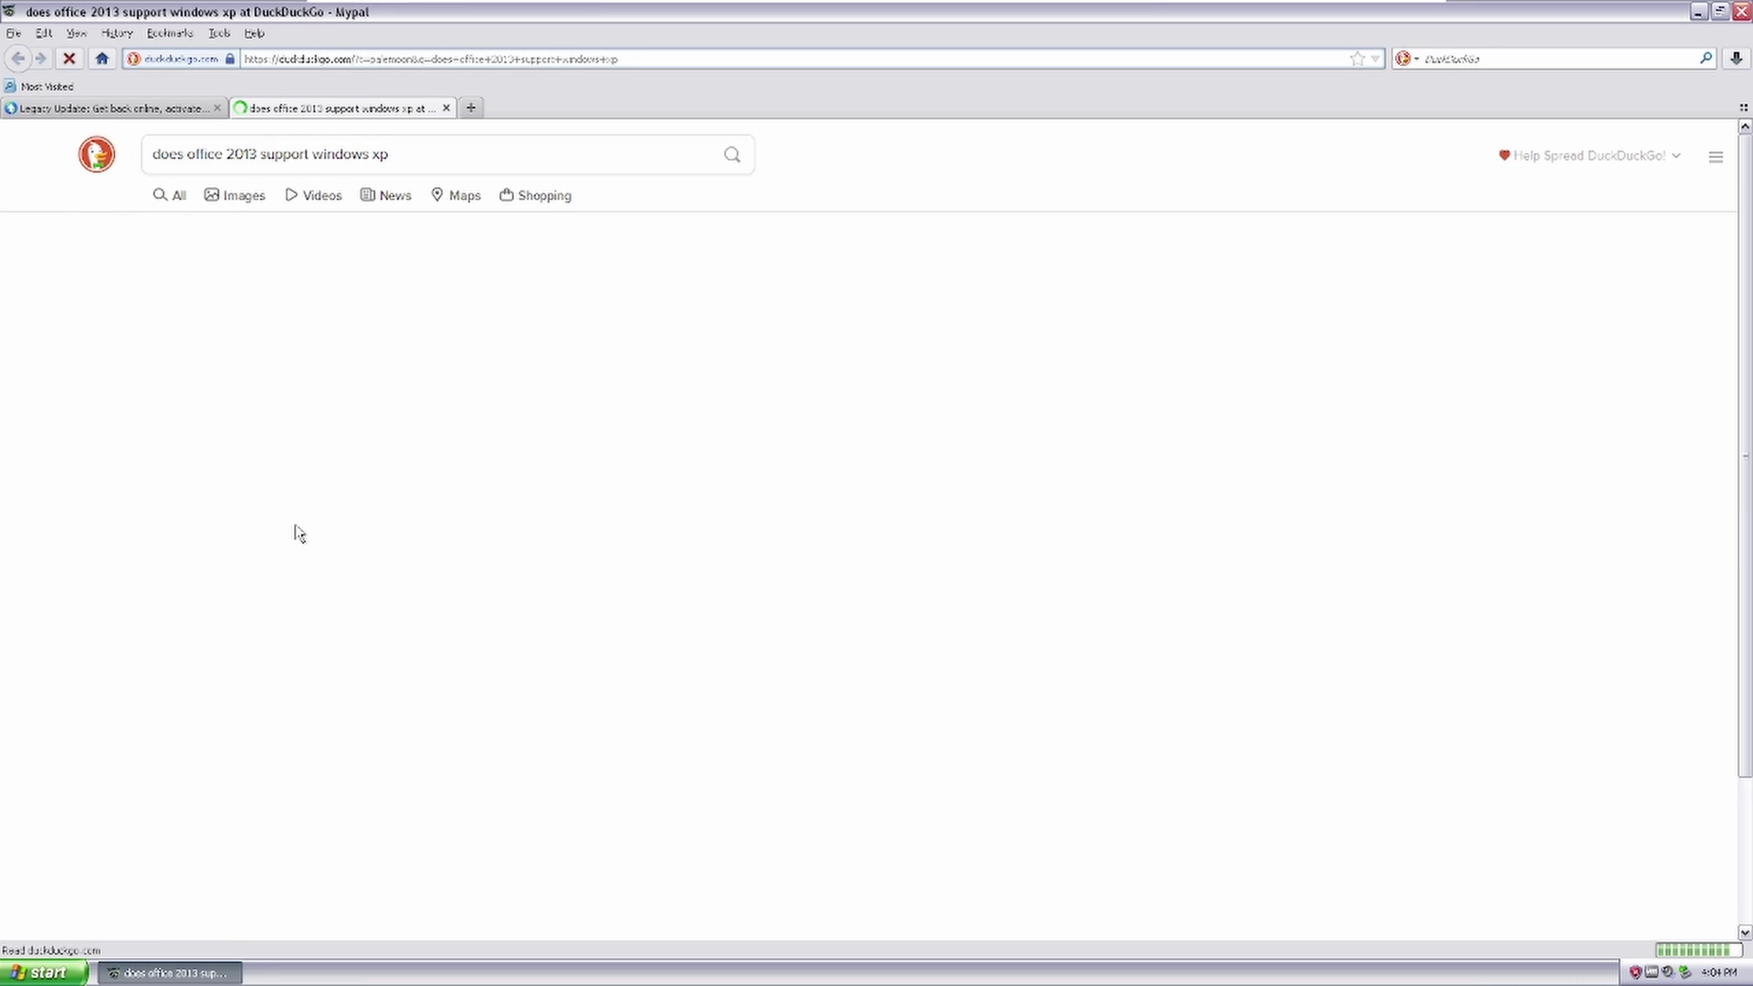
pyautogui.click(566, 299)
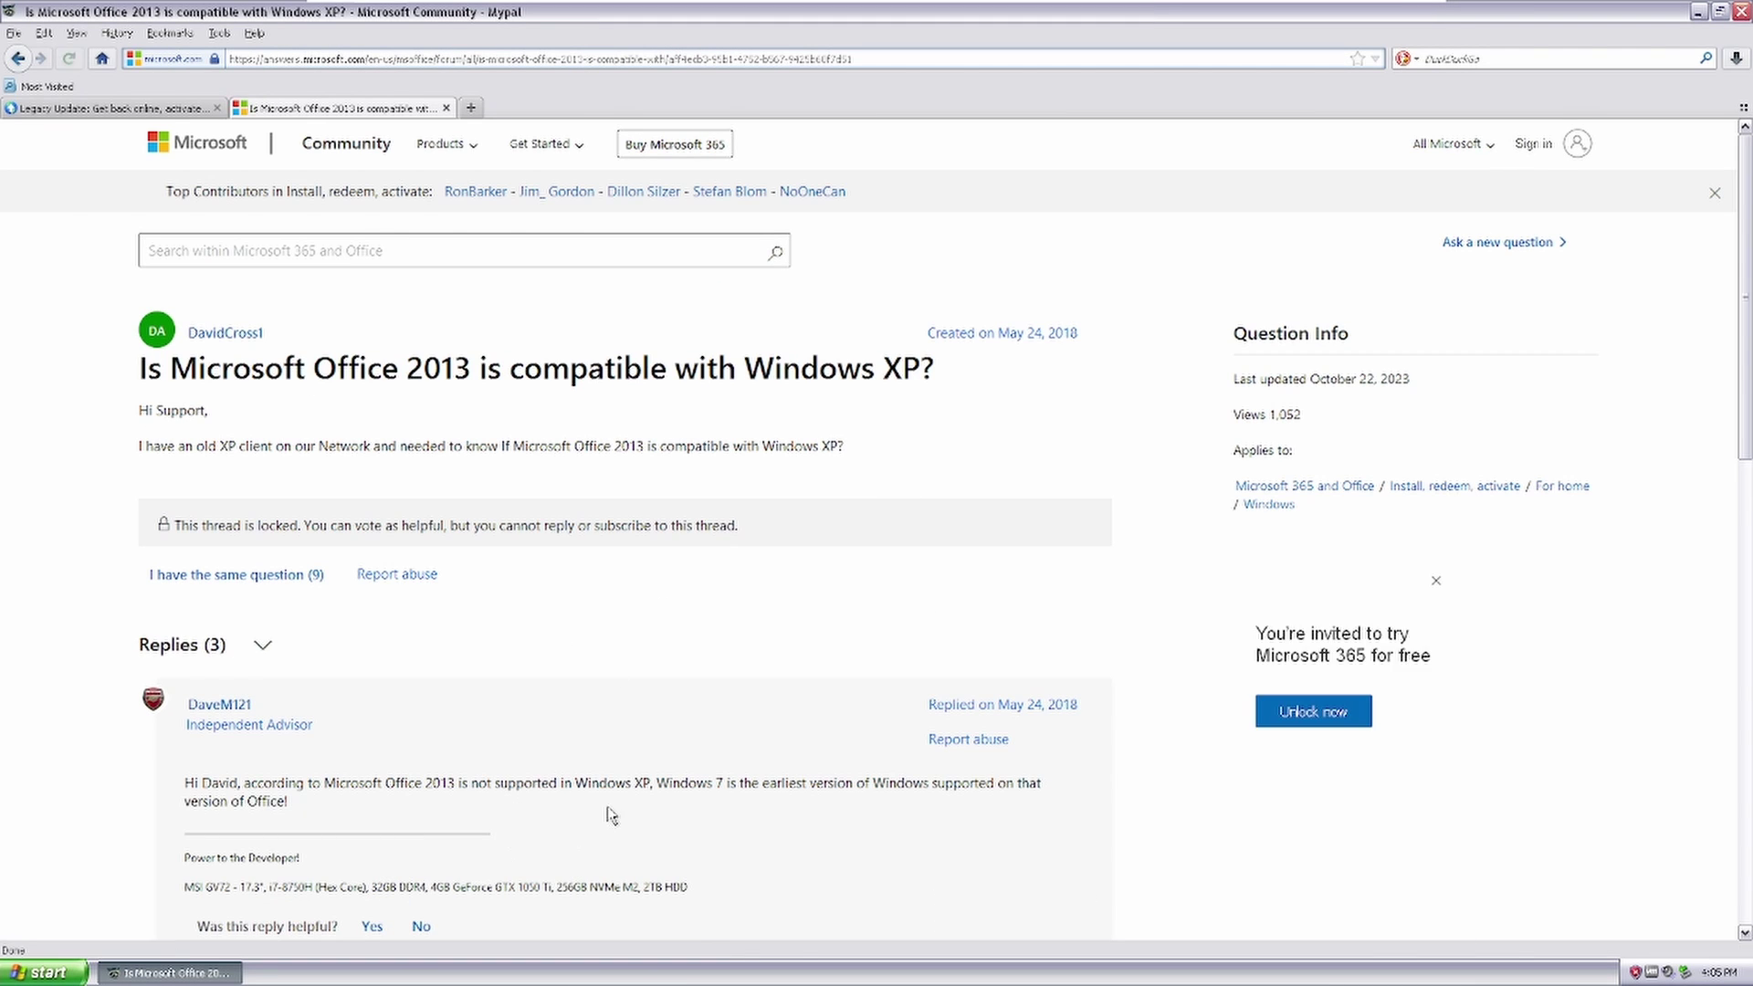
pyautogui.moveTo(653, 782); pyautogui.dragTo(579, 810)
pyautogui.click(764, 810)
# Run Legacy Update with Run as... and drag the MyPal installer icon beside it.
pyautogui.click(1698, 12)
pyautogui.rightClick(677, 361)
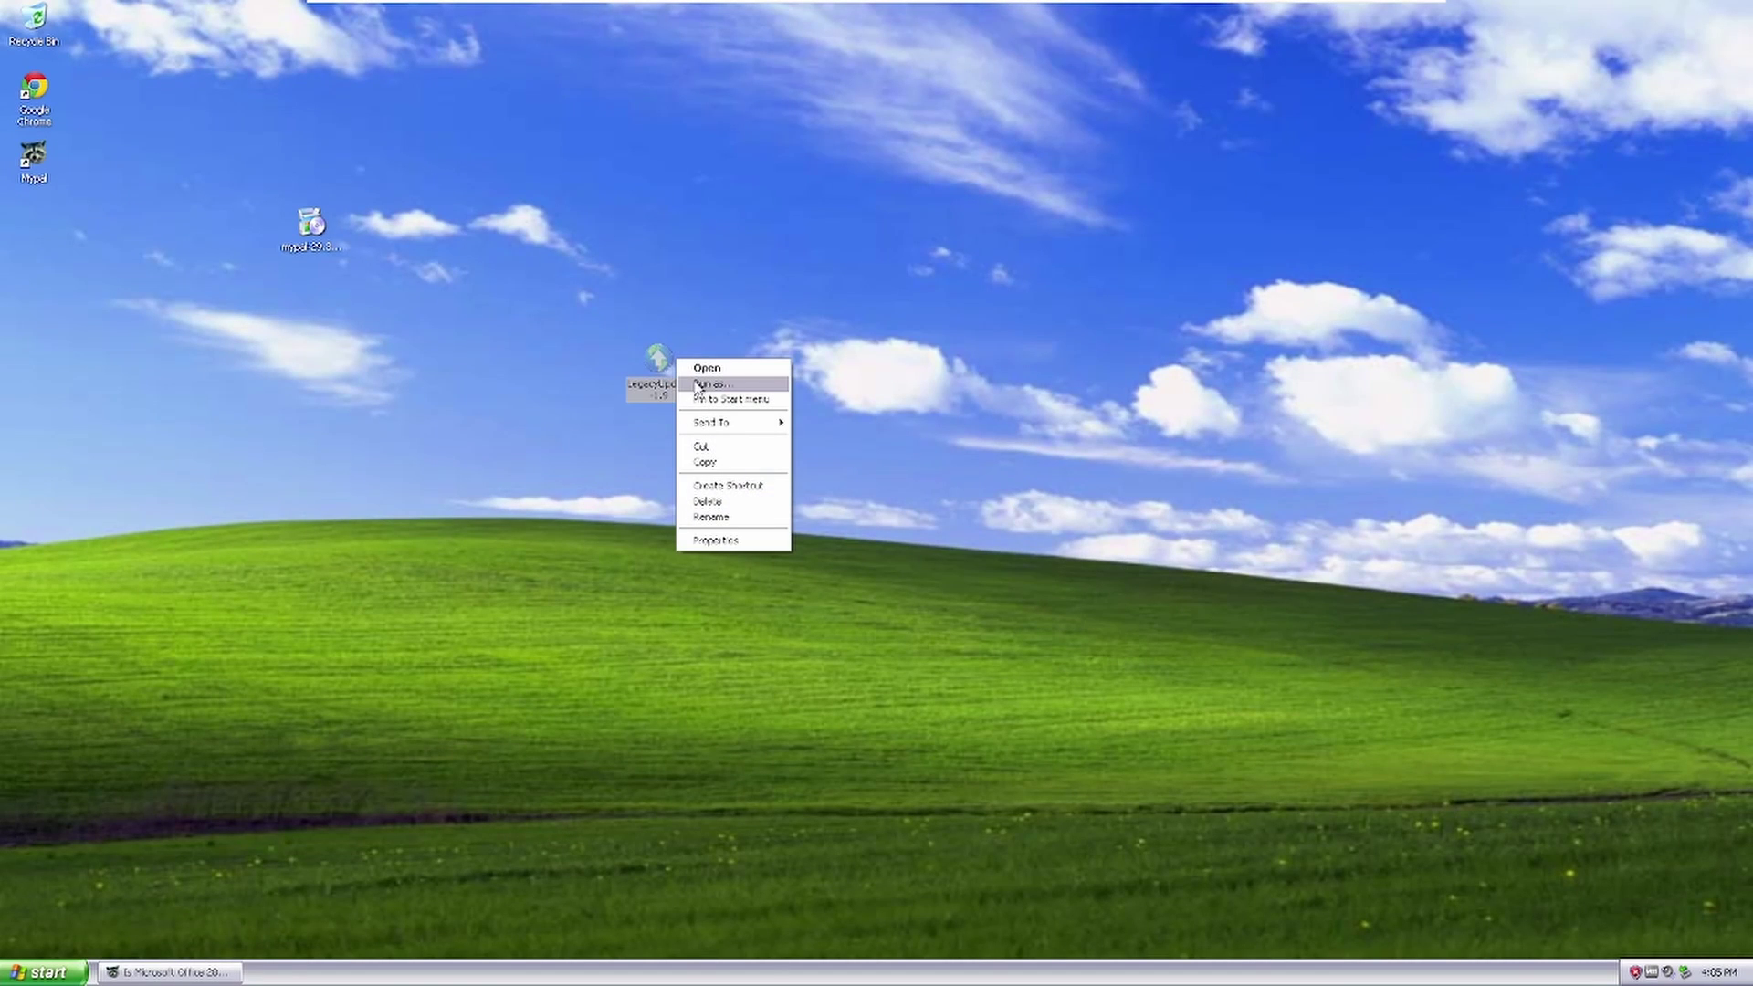
pyautogui.click(705, 384)
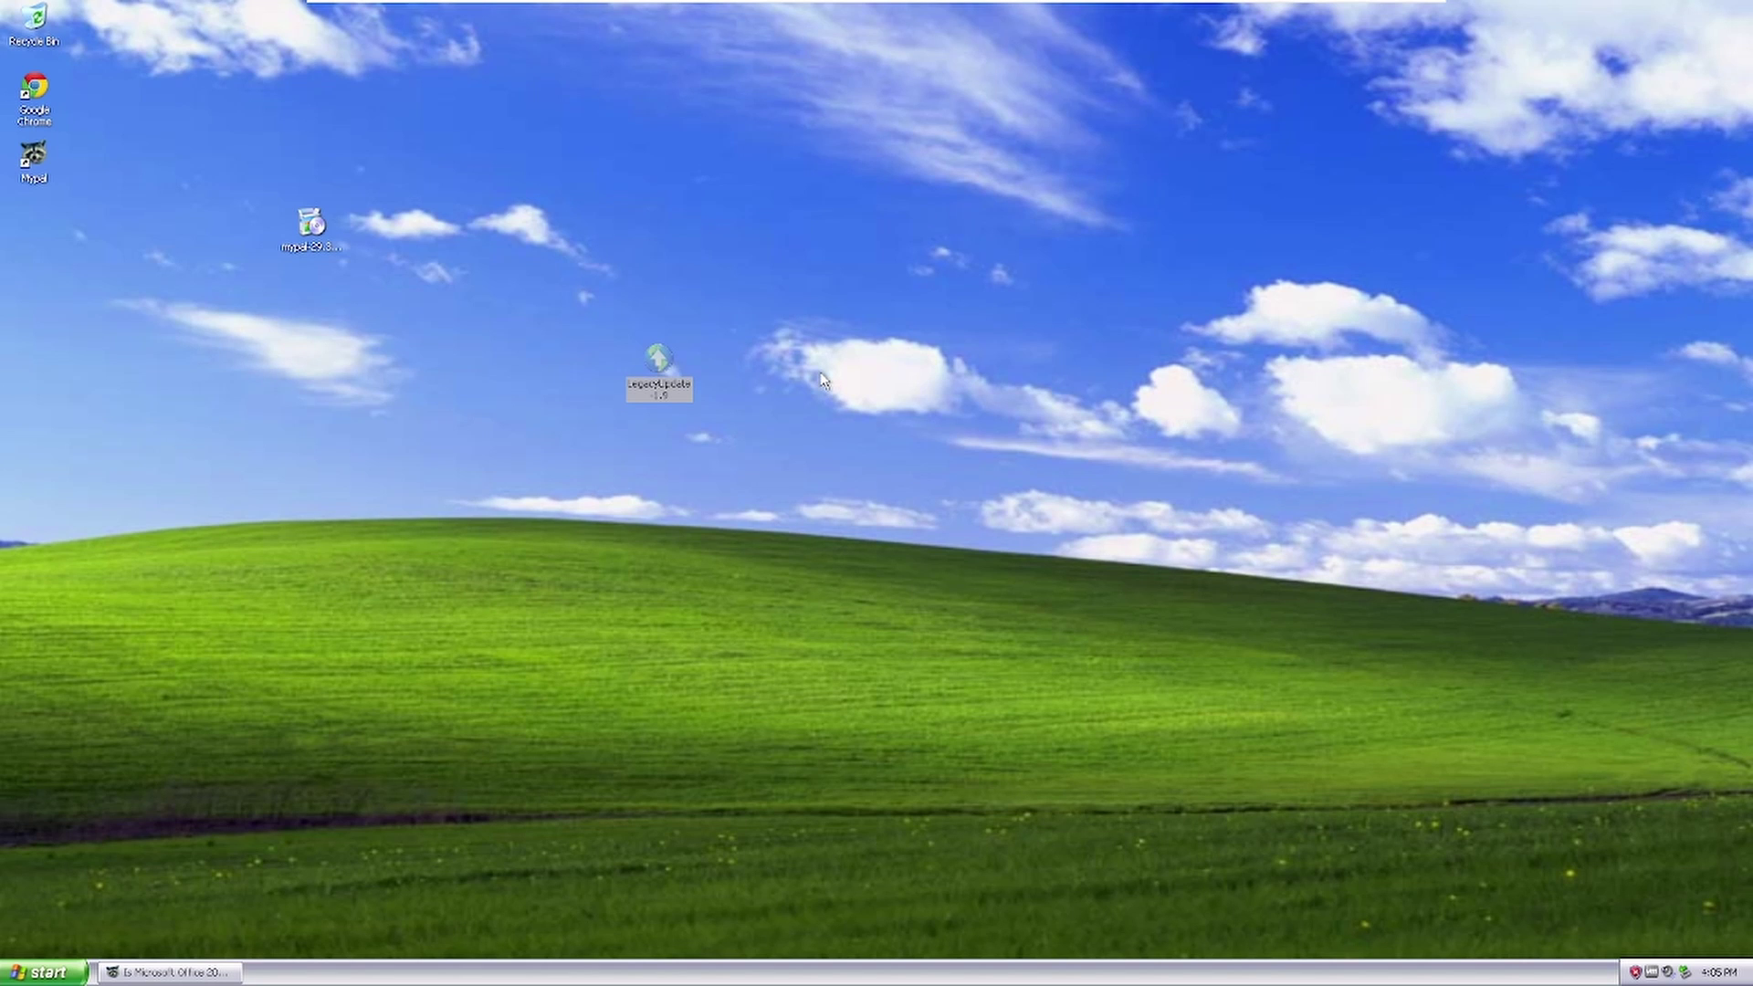
pyautogui.moveTo(310, 223); pyautogui.dragTo(910, 467)
pyautogui.moveTo(758, 400); pyautogui.dragTo(761, 400)
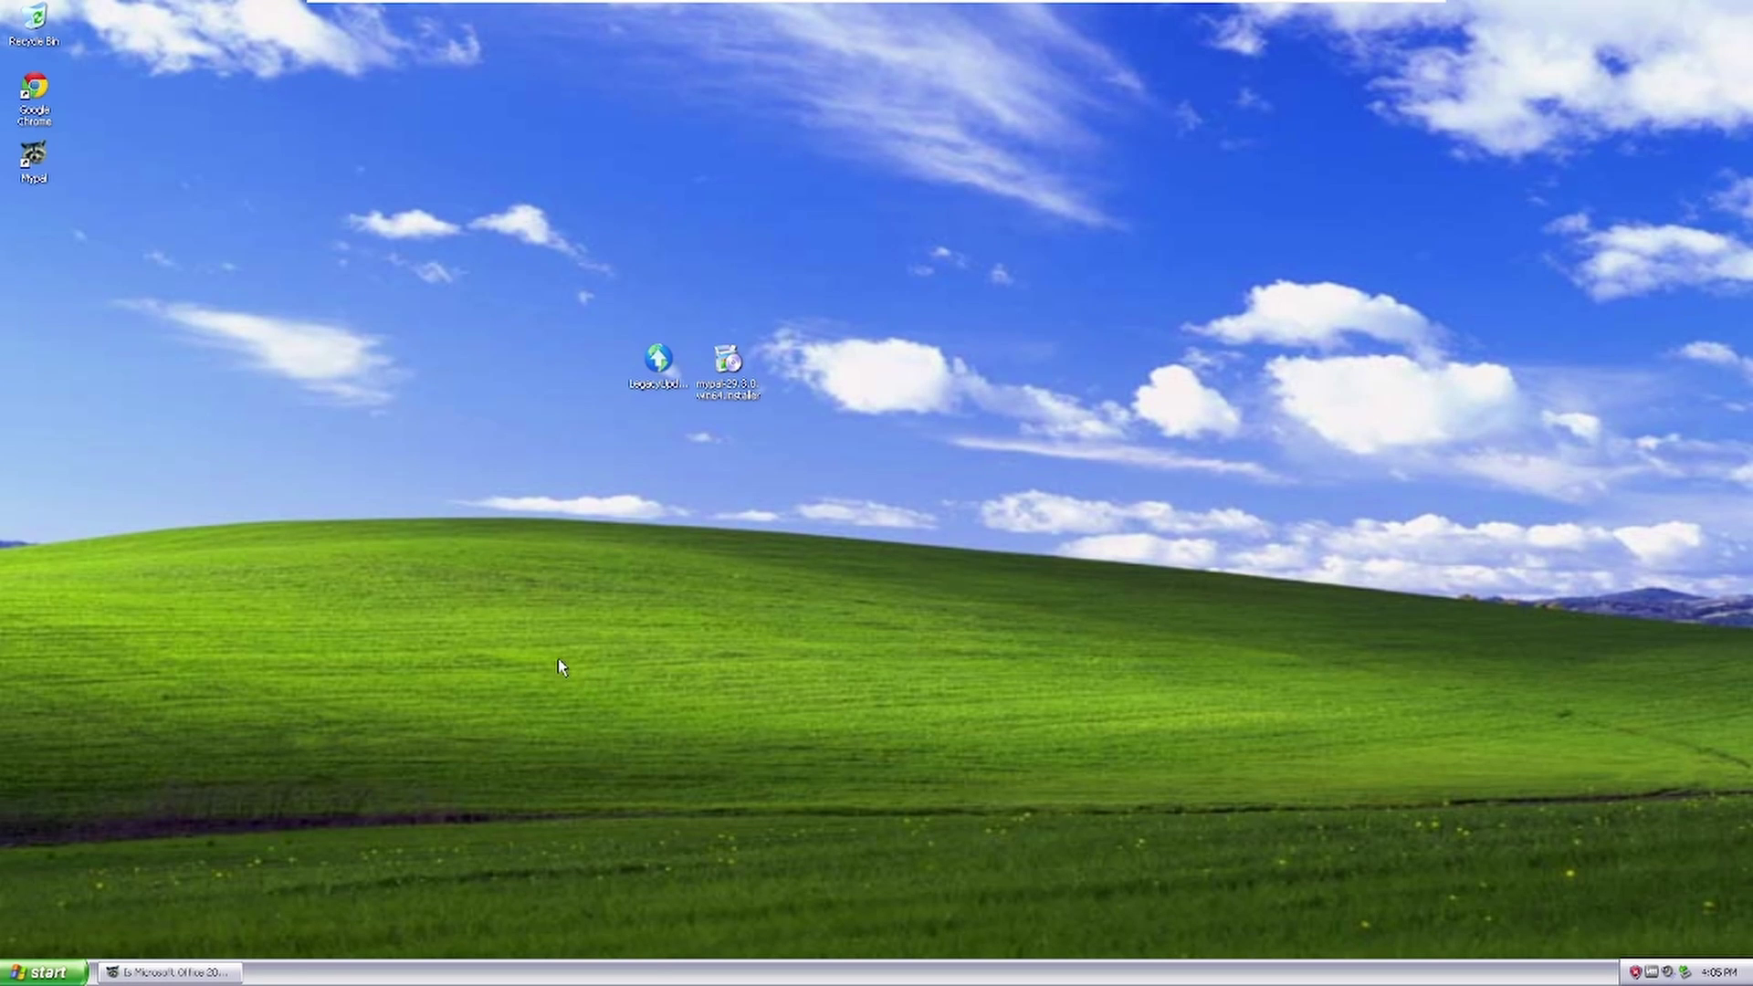
# Bring Mypal back to the front and open a new browser tab.
pyautogui.click(224, 967)
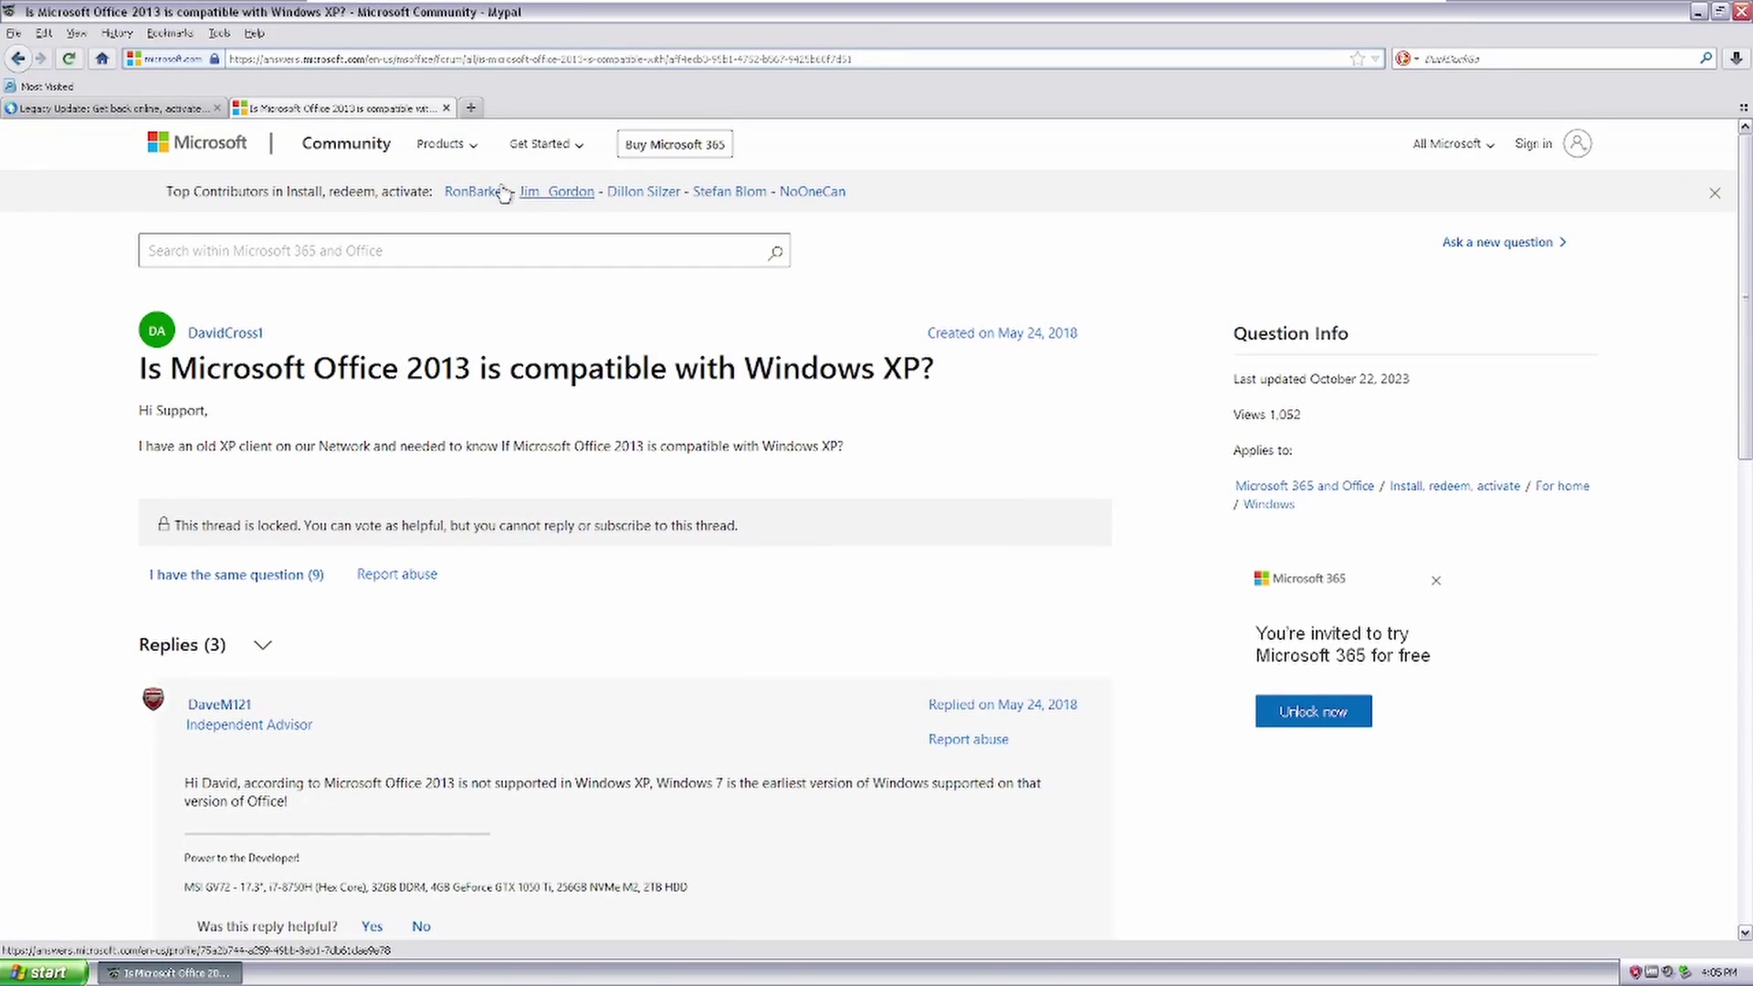
pyautogui.click(471, 107)
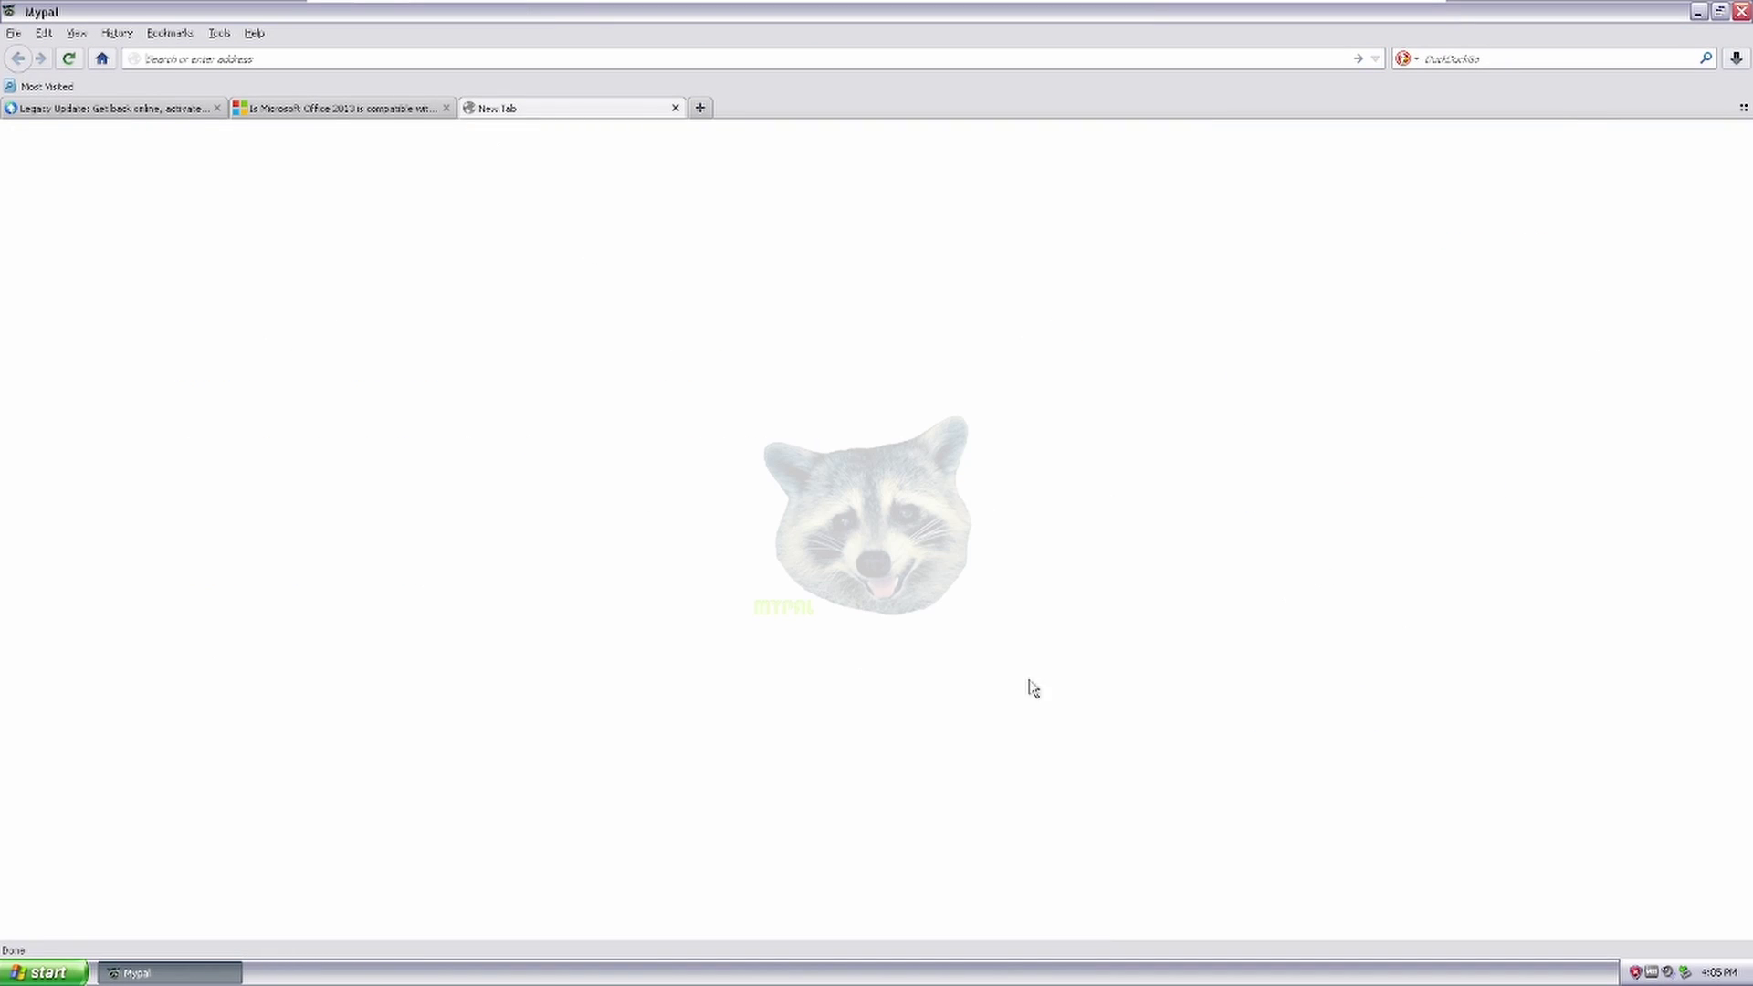
pyautogui.press('super')
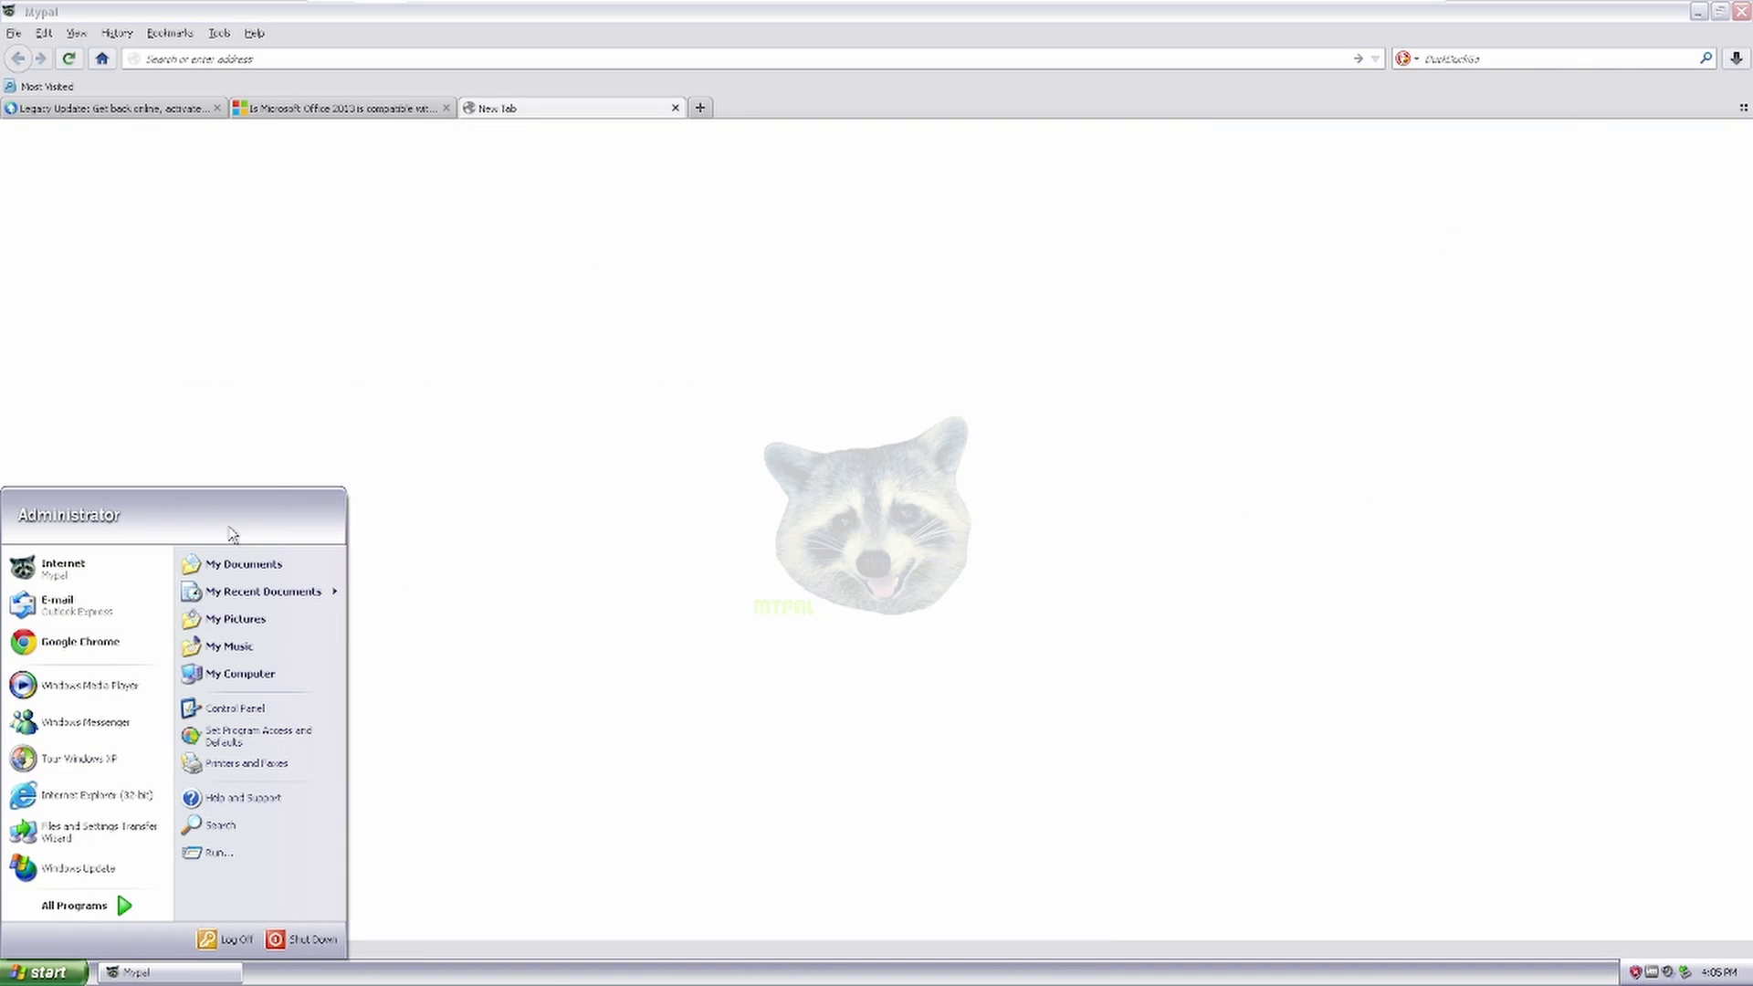
pyautogui.click(485, 461)
# Unlock the taskbar, then lock it again.
pyautogui.rightClick(680, 974)
pyautogui.click(731, 943)
pyautogui.rightClick(605, 975)
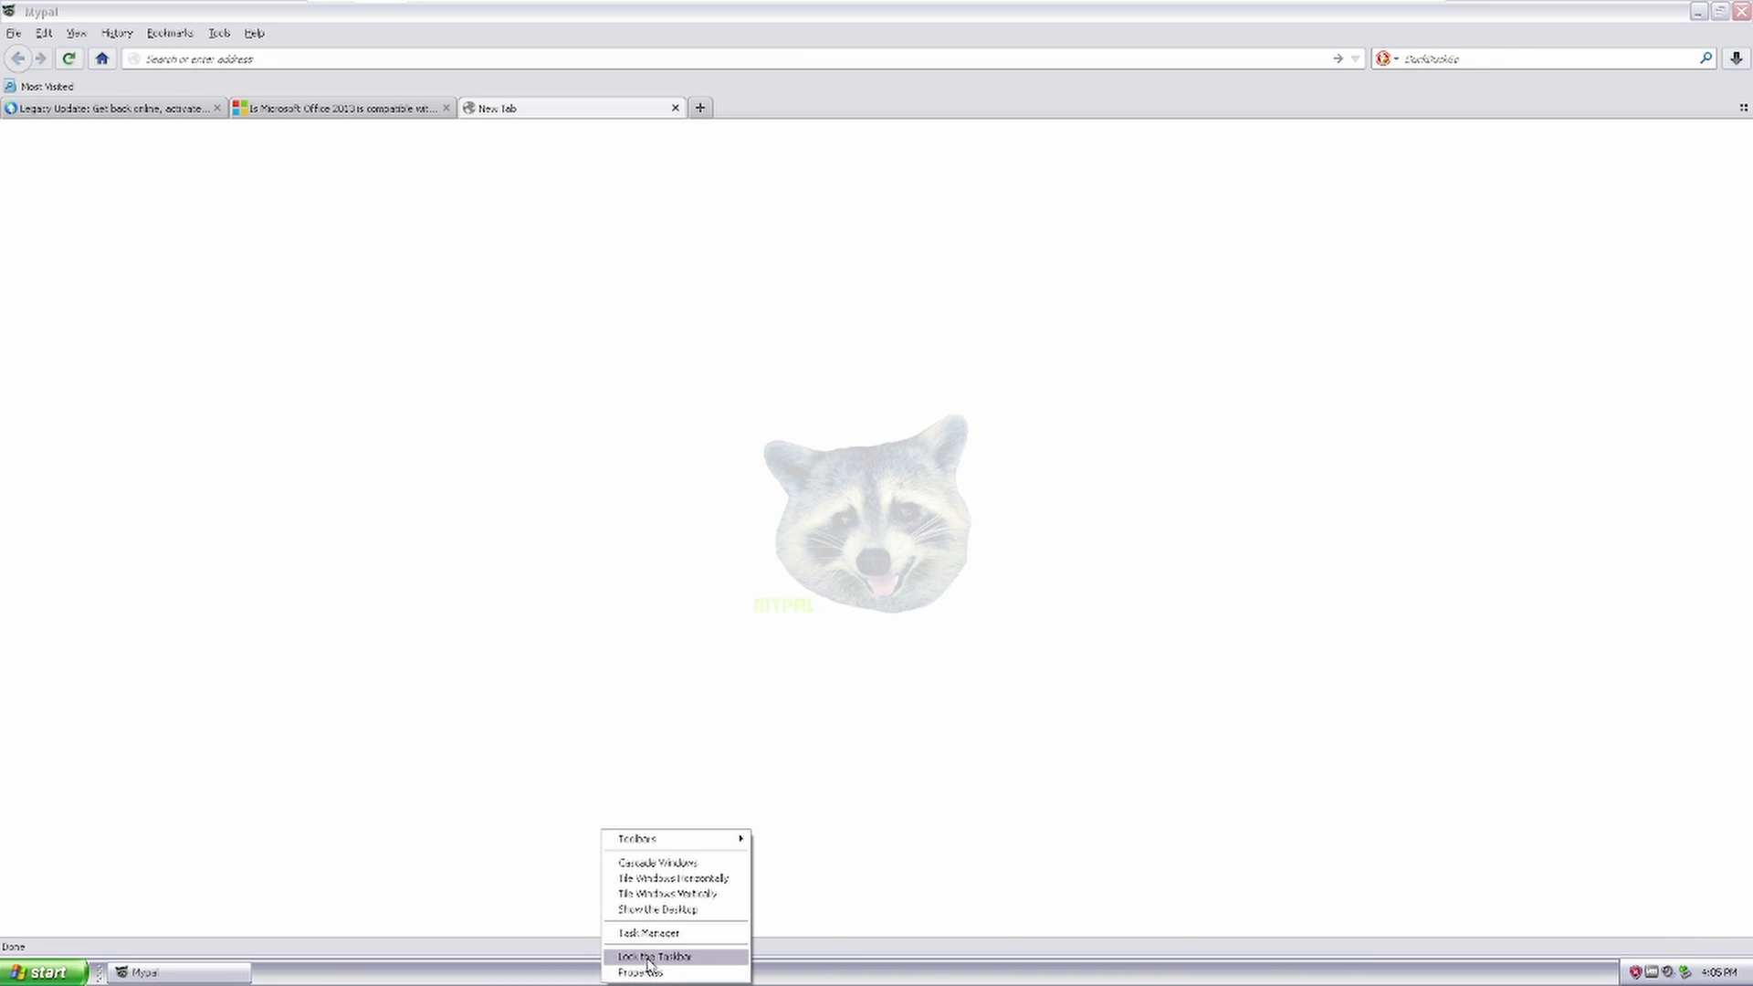
pyautogui.click(650, 955)
# Apply the Default (blue) colour scheme in Display Properties Appearance, then return to Mypal.
pyautogui.click(1698, 12)
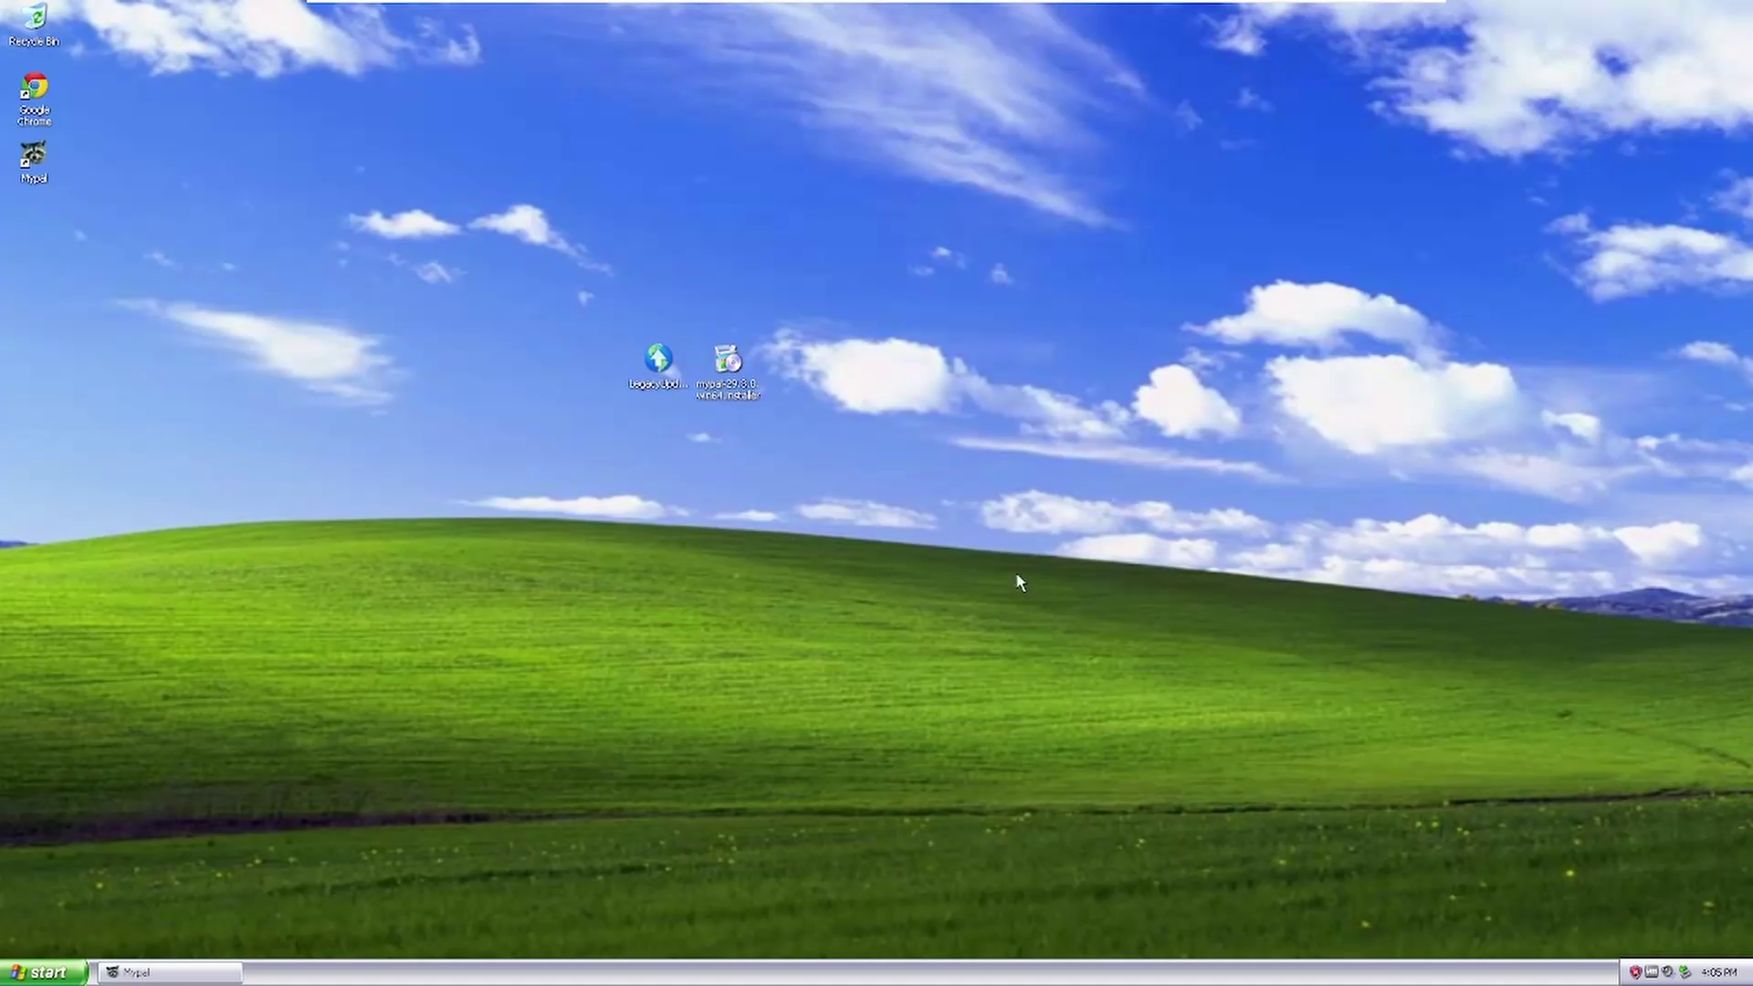
pyautogui.rightClick(1016, 589)
pyautogui.click(1048, 714)
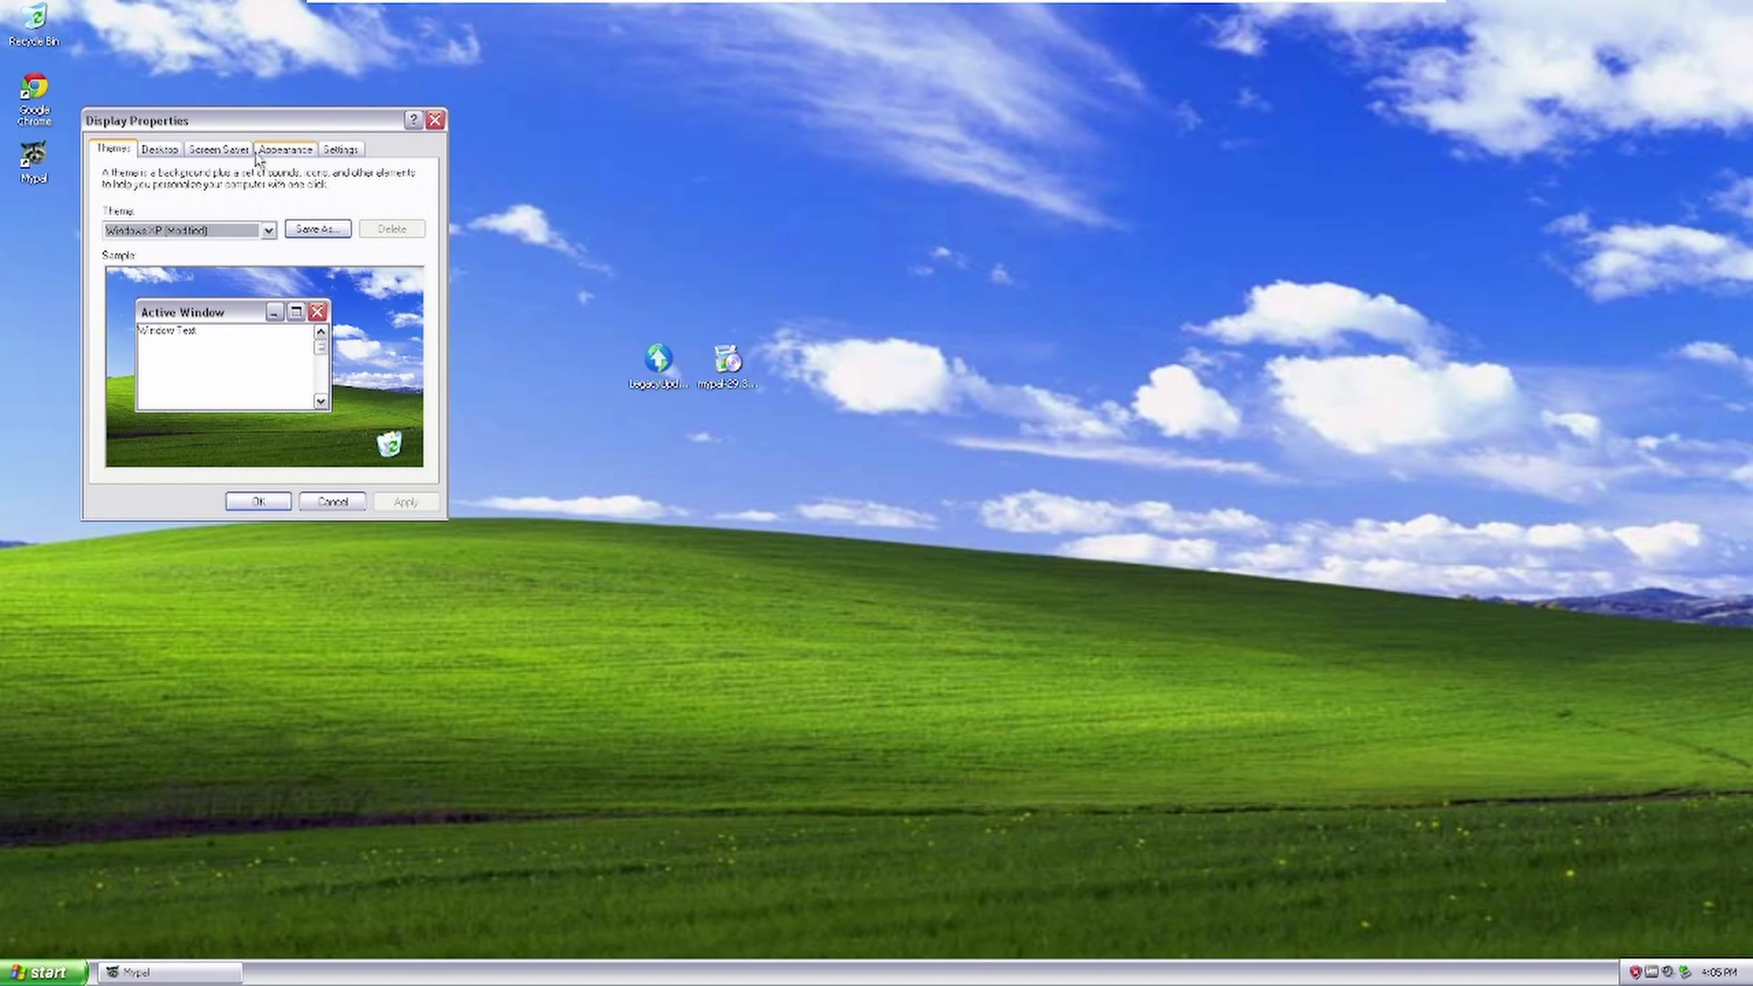
pyautogui.click(285, 148)
pyautogui.click(178, 420)
pyautogui.click(168, 459)
pyautogui.click(406, 502)
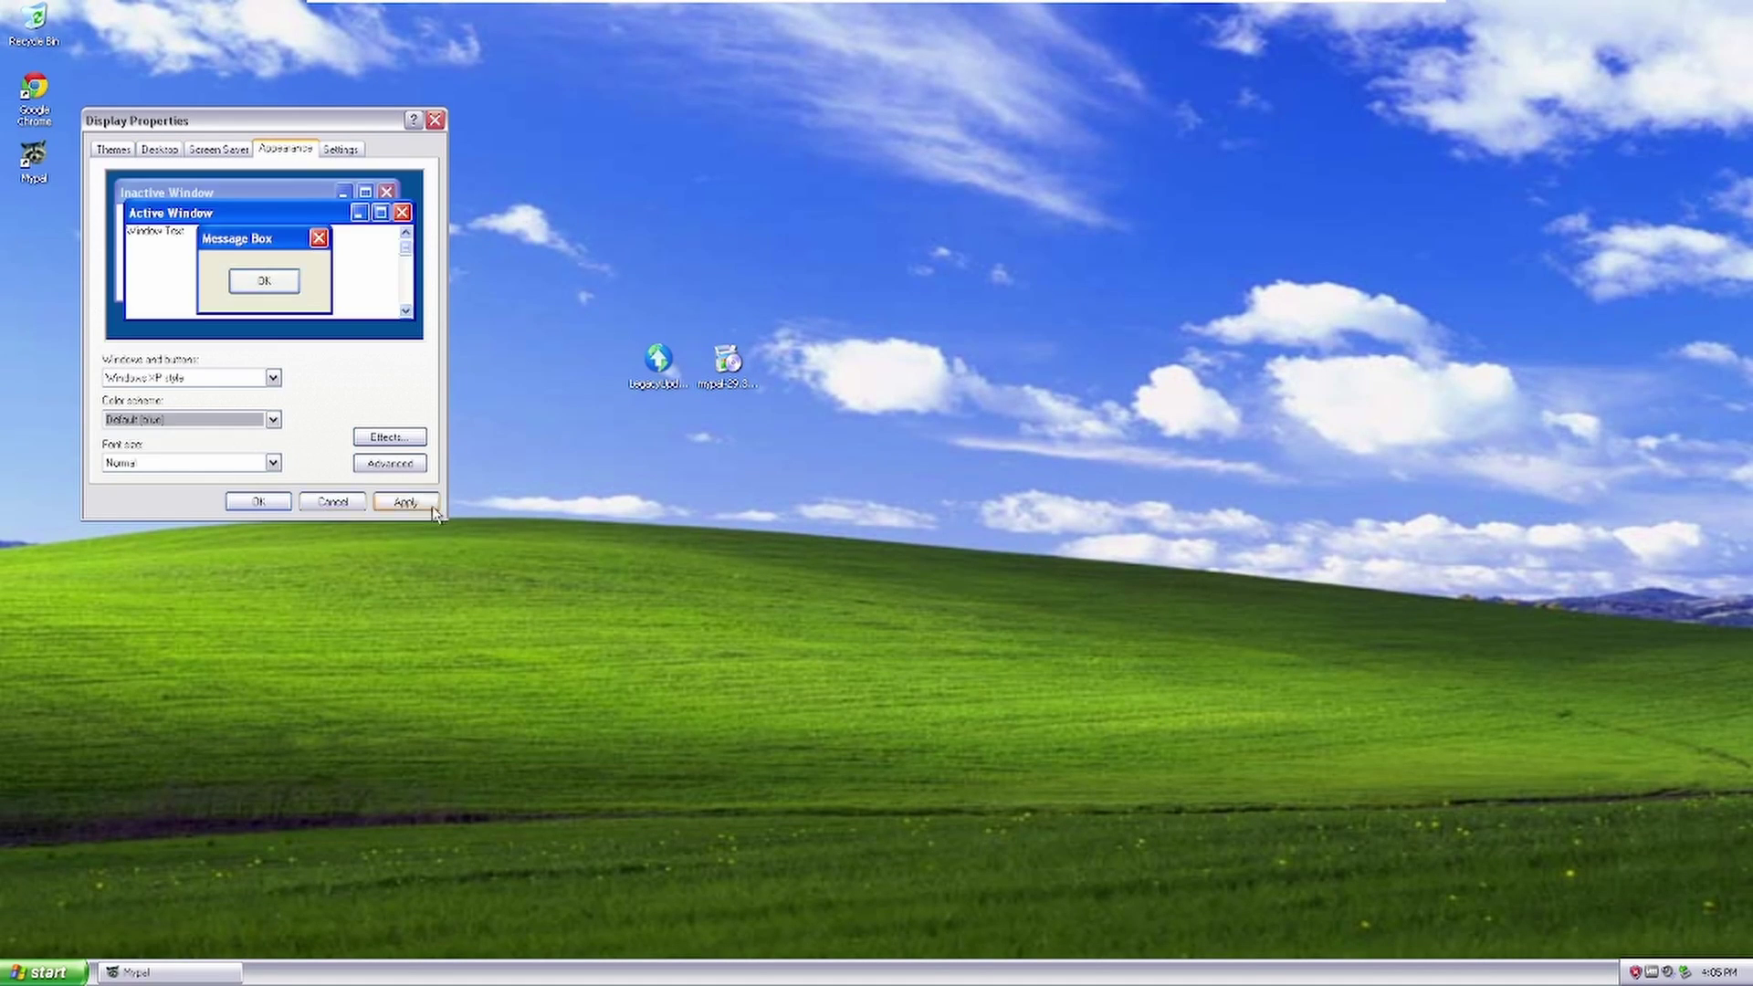
pyautogui.click(257, 501)
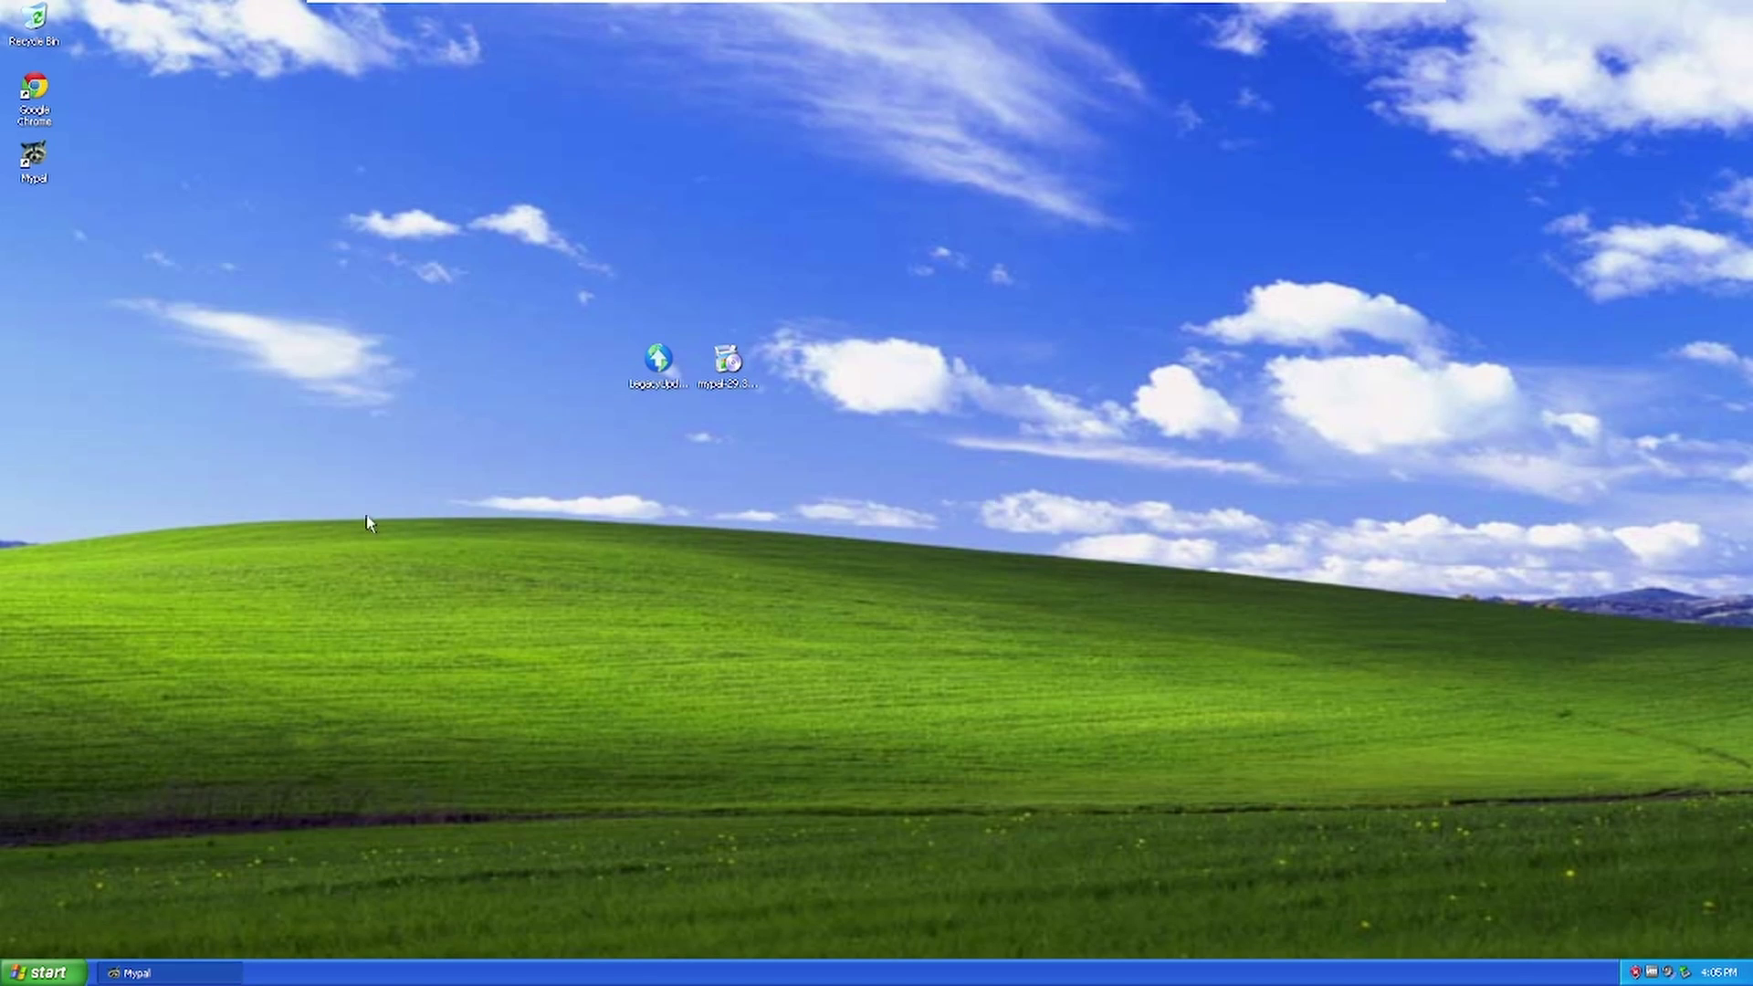
pyautogui.hotkey('alt', 'Tab')
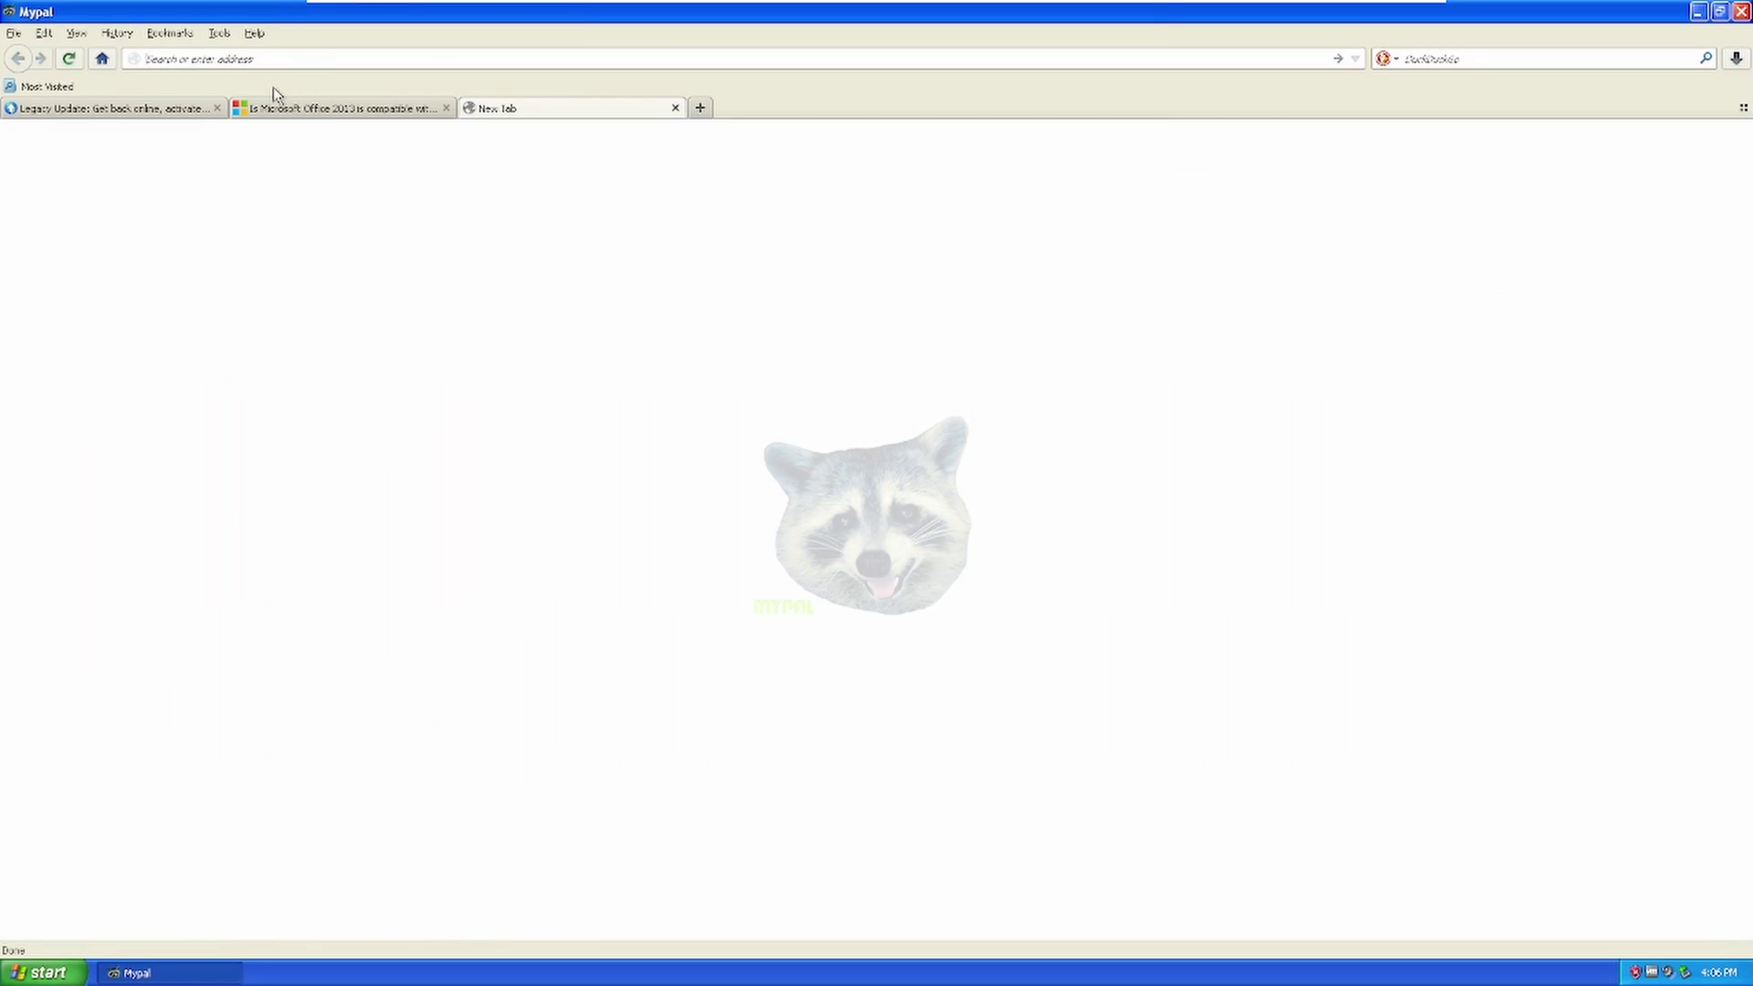
# Load YouTube in the new tab, briefly showing the desktop before returning to the browser.
pyautogui.write('youtube.com/')
pyautogui.press('Return')
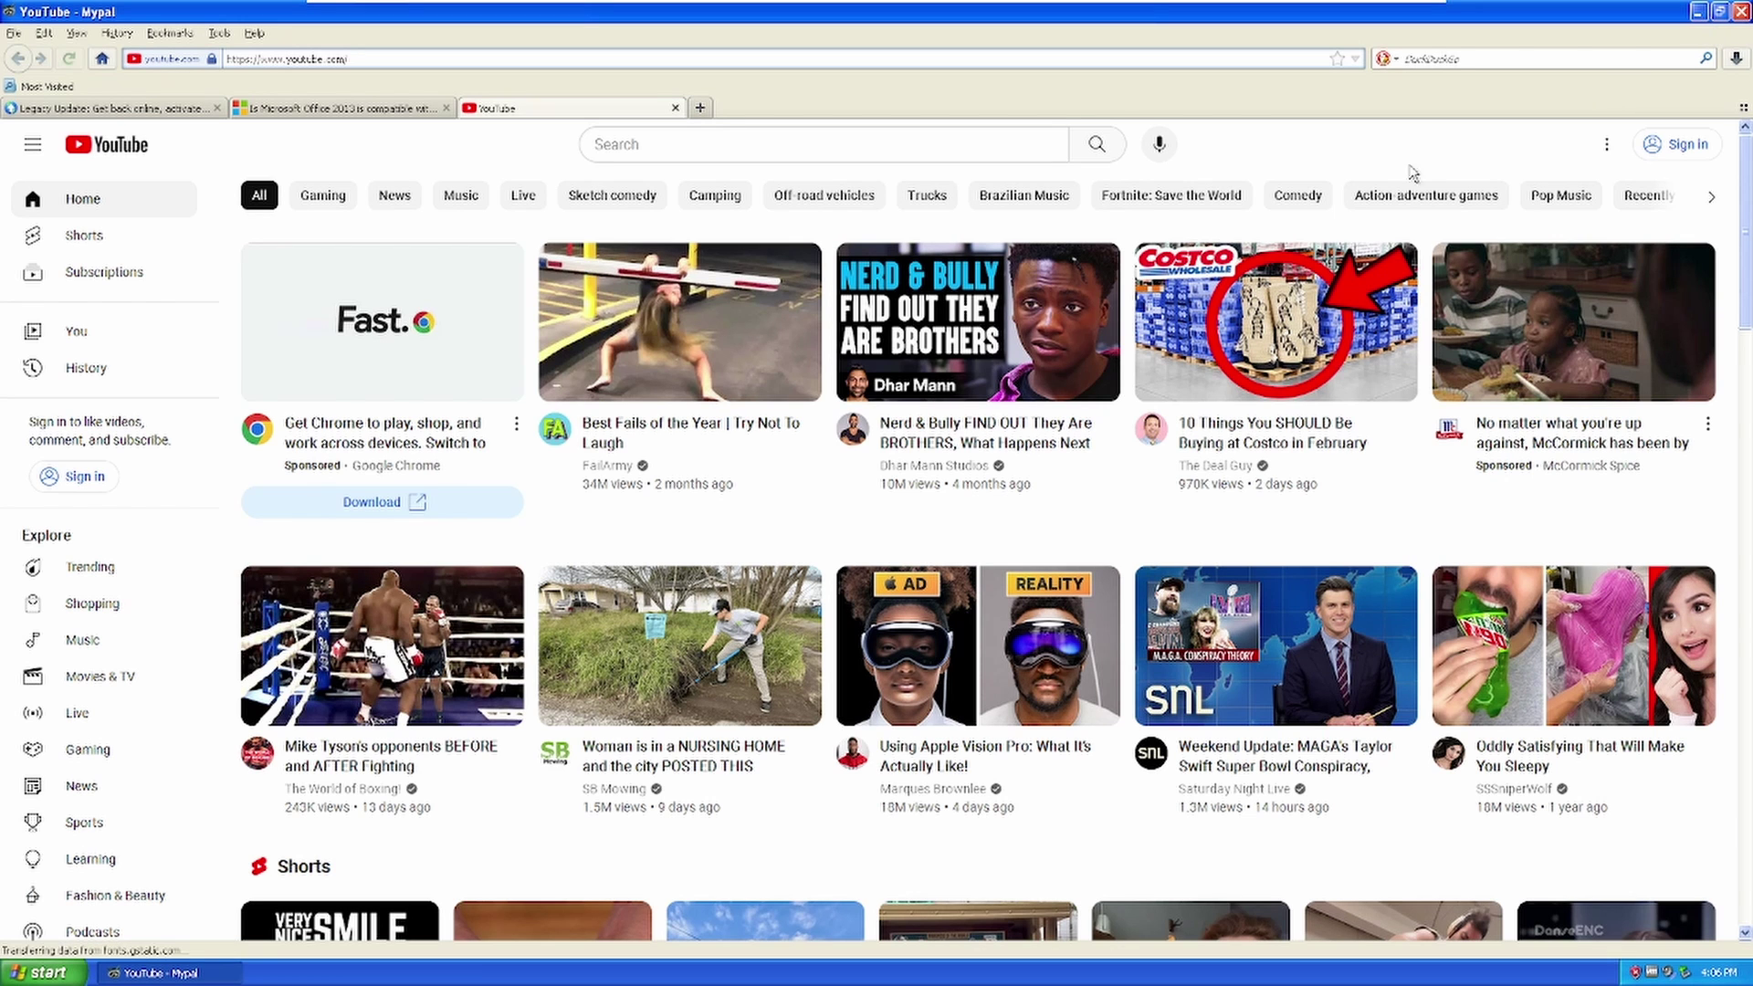
pyautogui.click(1700, 11)
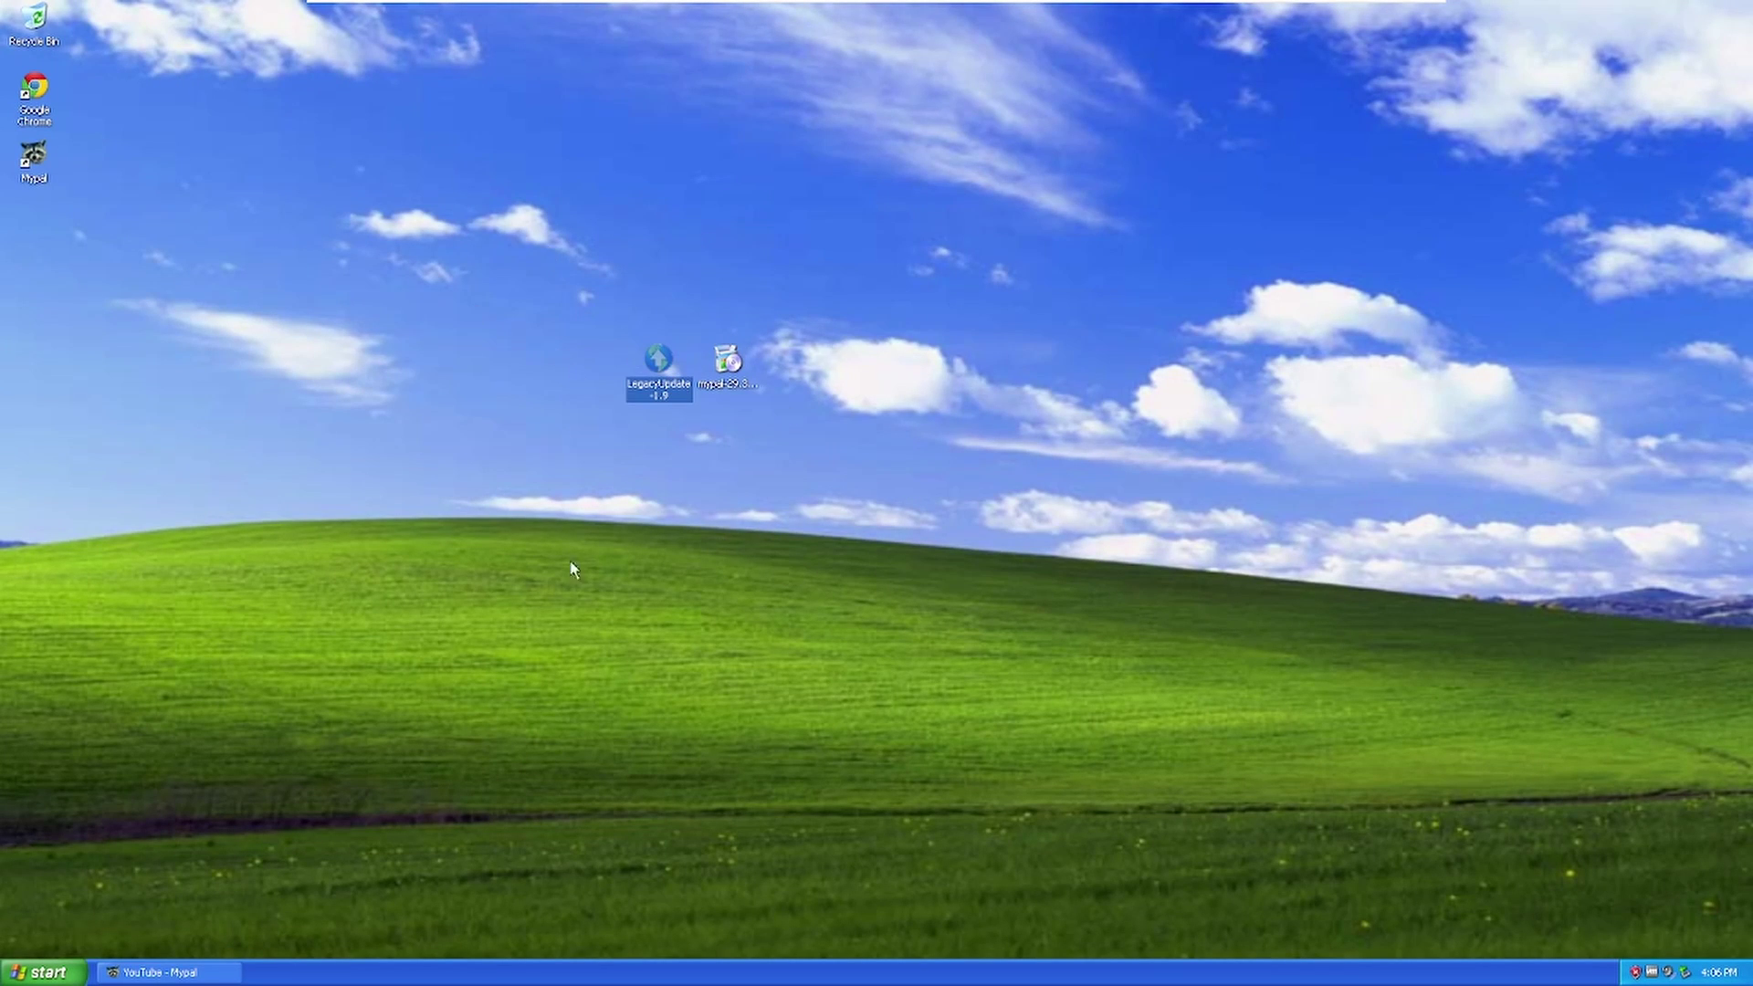
pyautogui.click(474, 435)
pyautogui.click(159, 972)
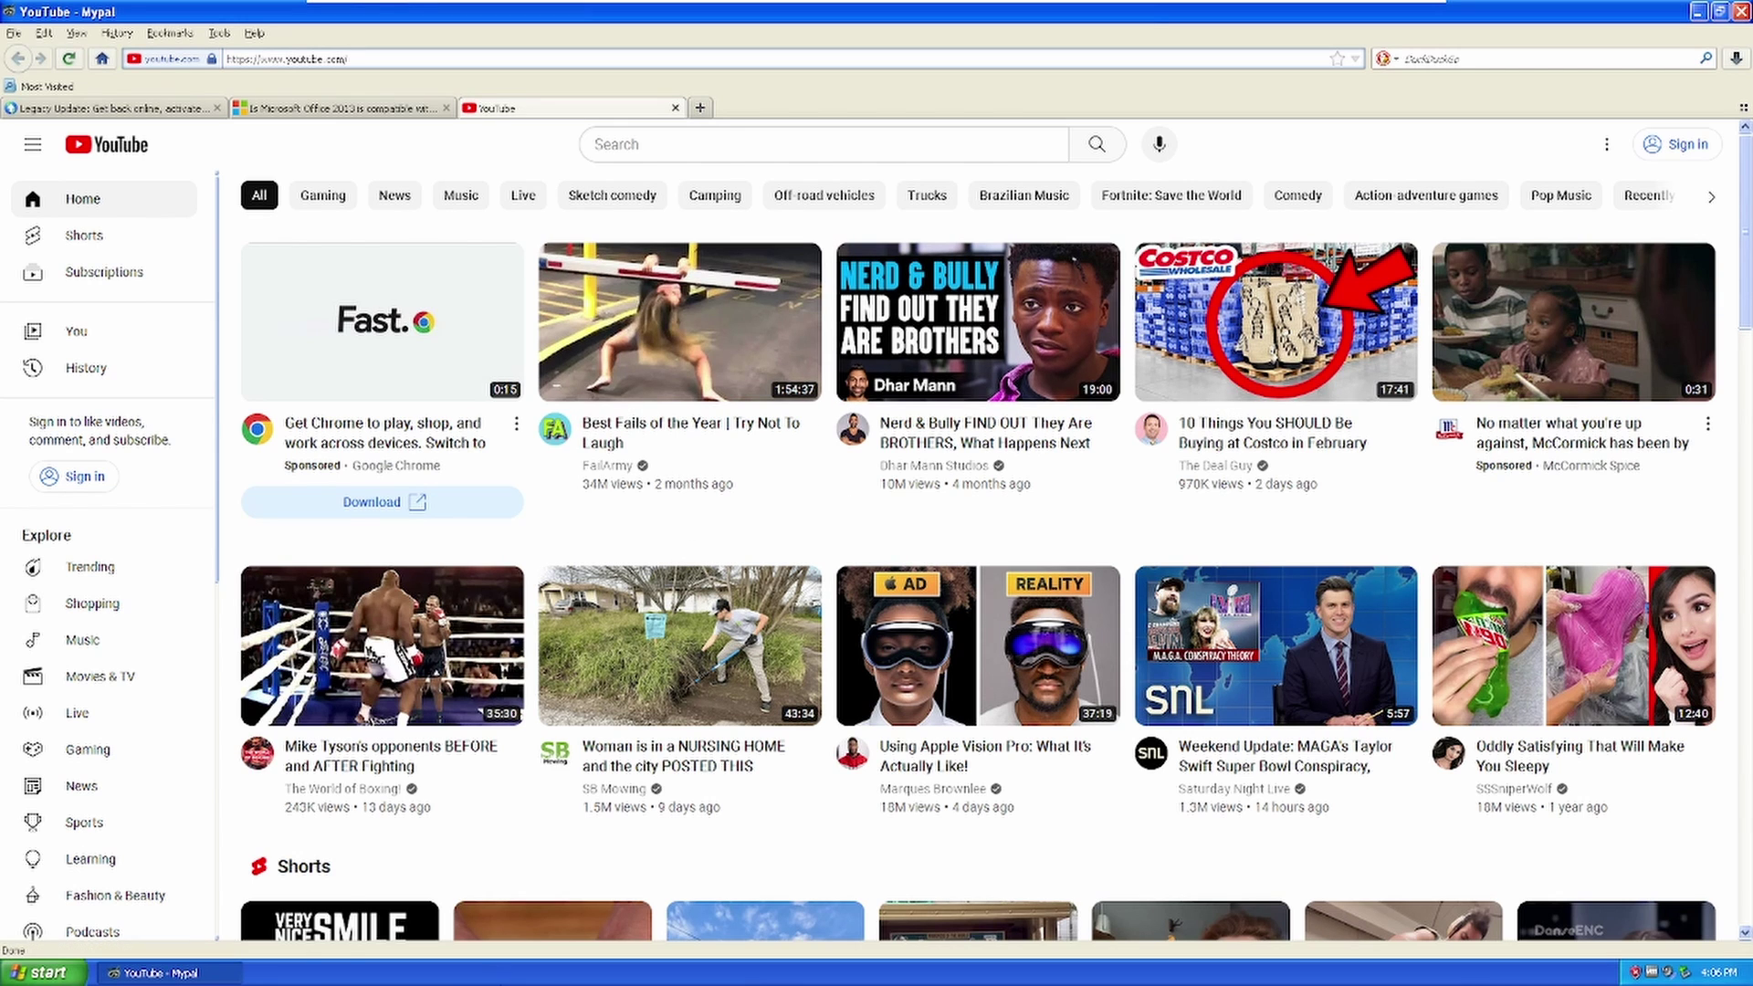
# Open the Start menu's All Programs list toward Google Chrome.
pyautogui.click(44, 971)
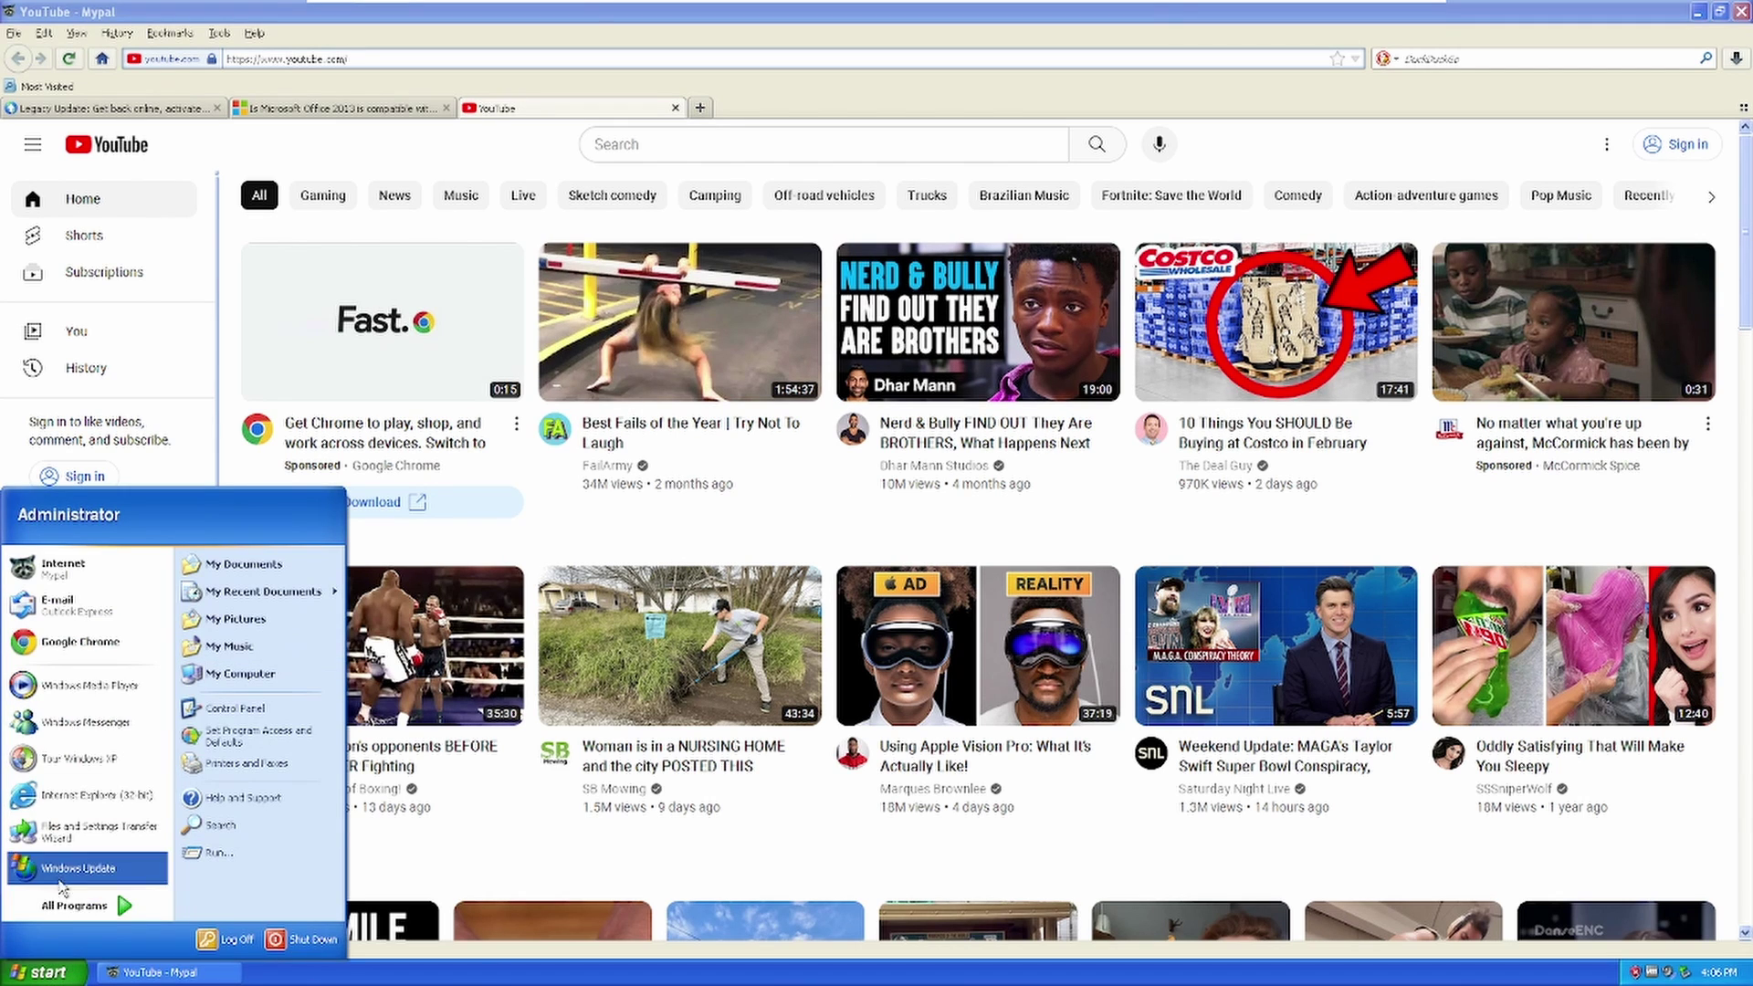
pyautogui.moveTo(78, 905)
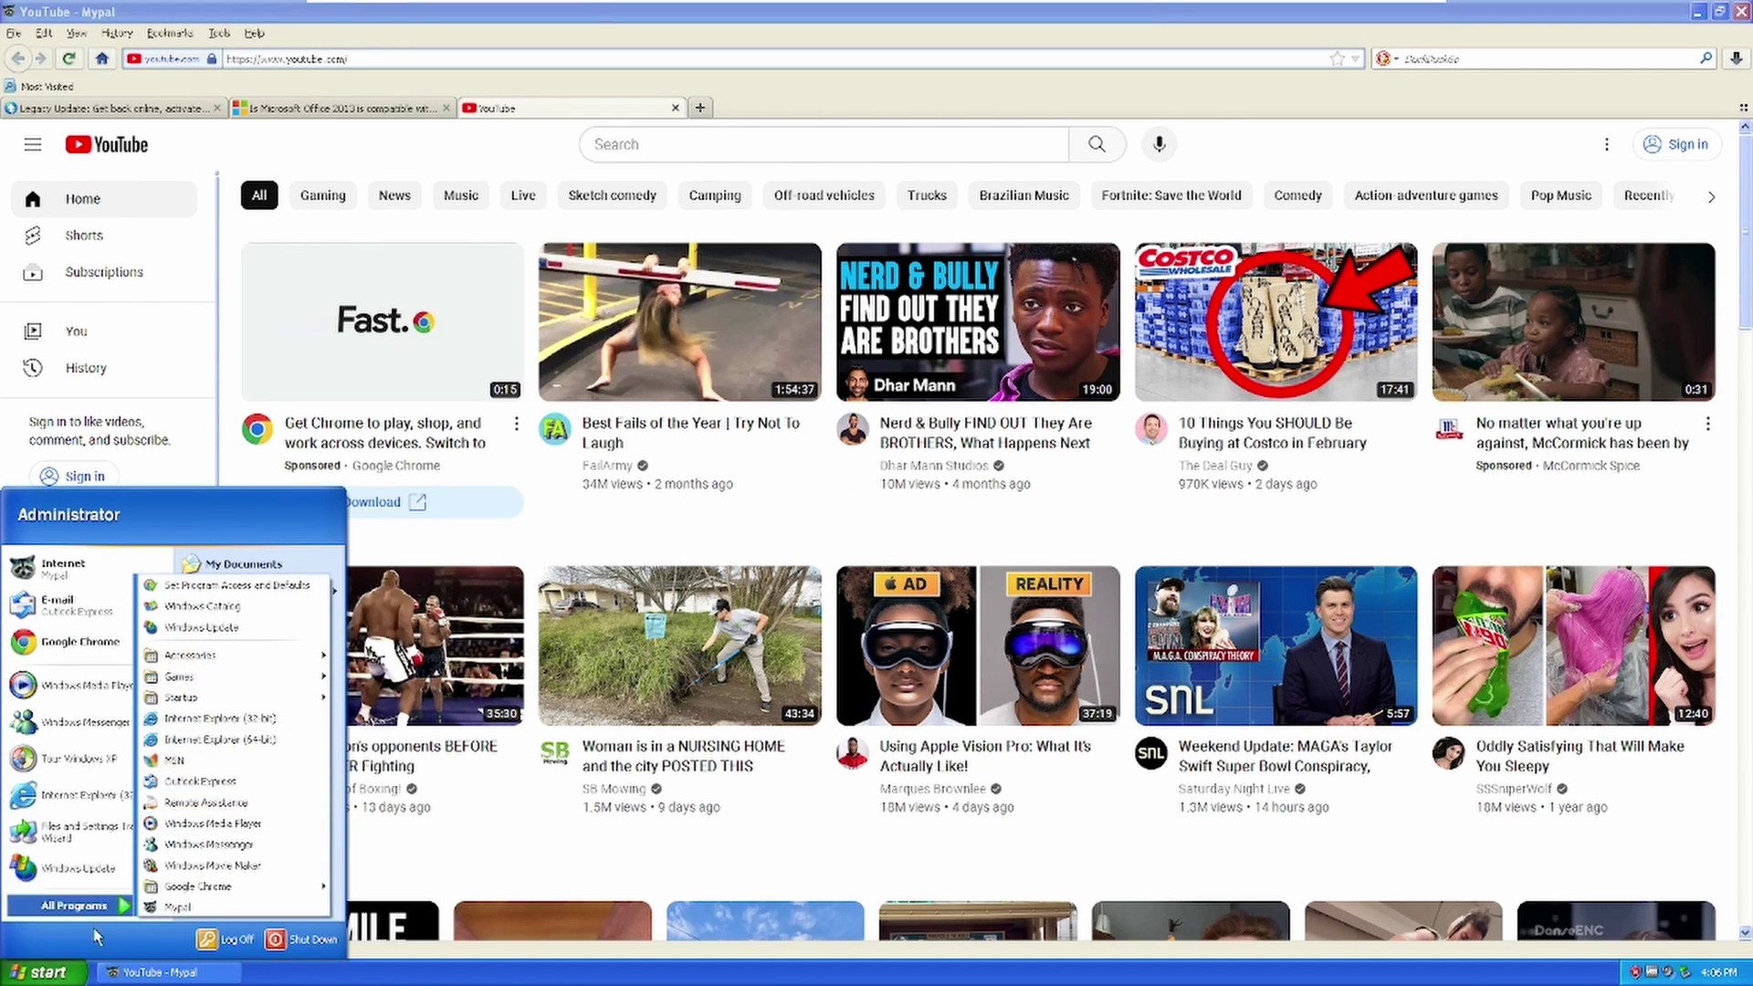
pyautogui.moveTo(274, 886)
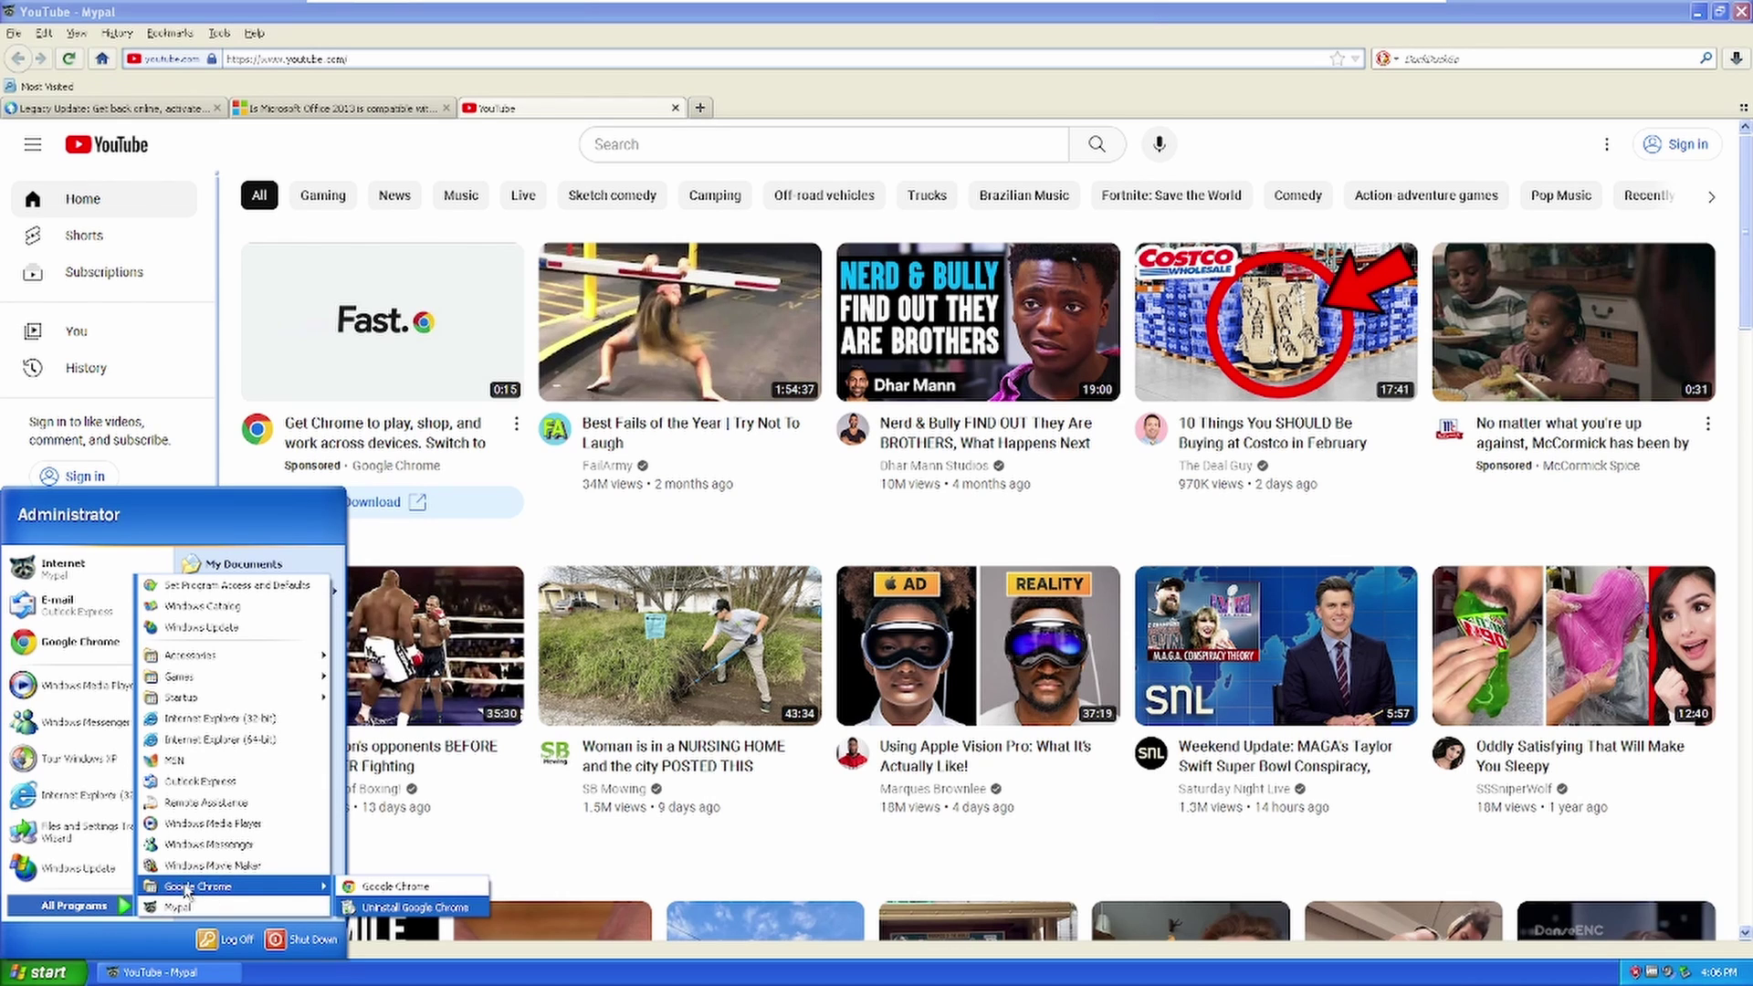
# Dismiss the program menus and close the empty untitled Windows Movie Maker project.
pyautogui.click(770, 466)
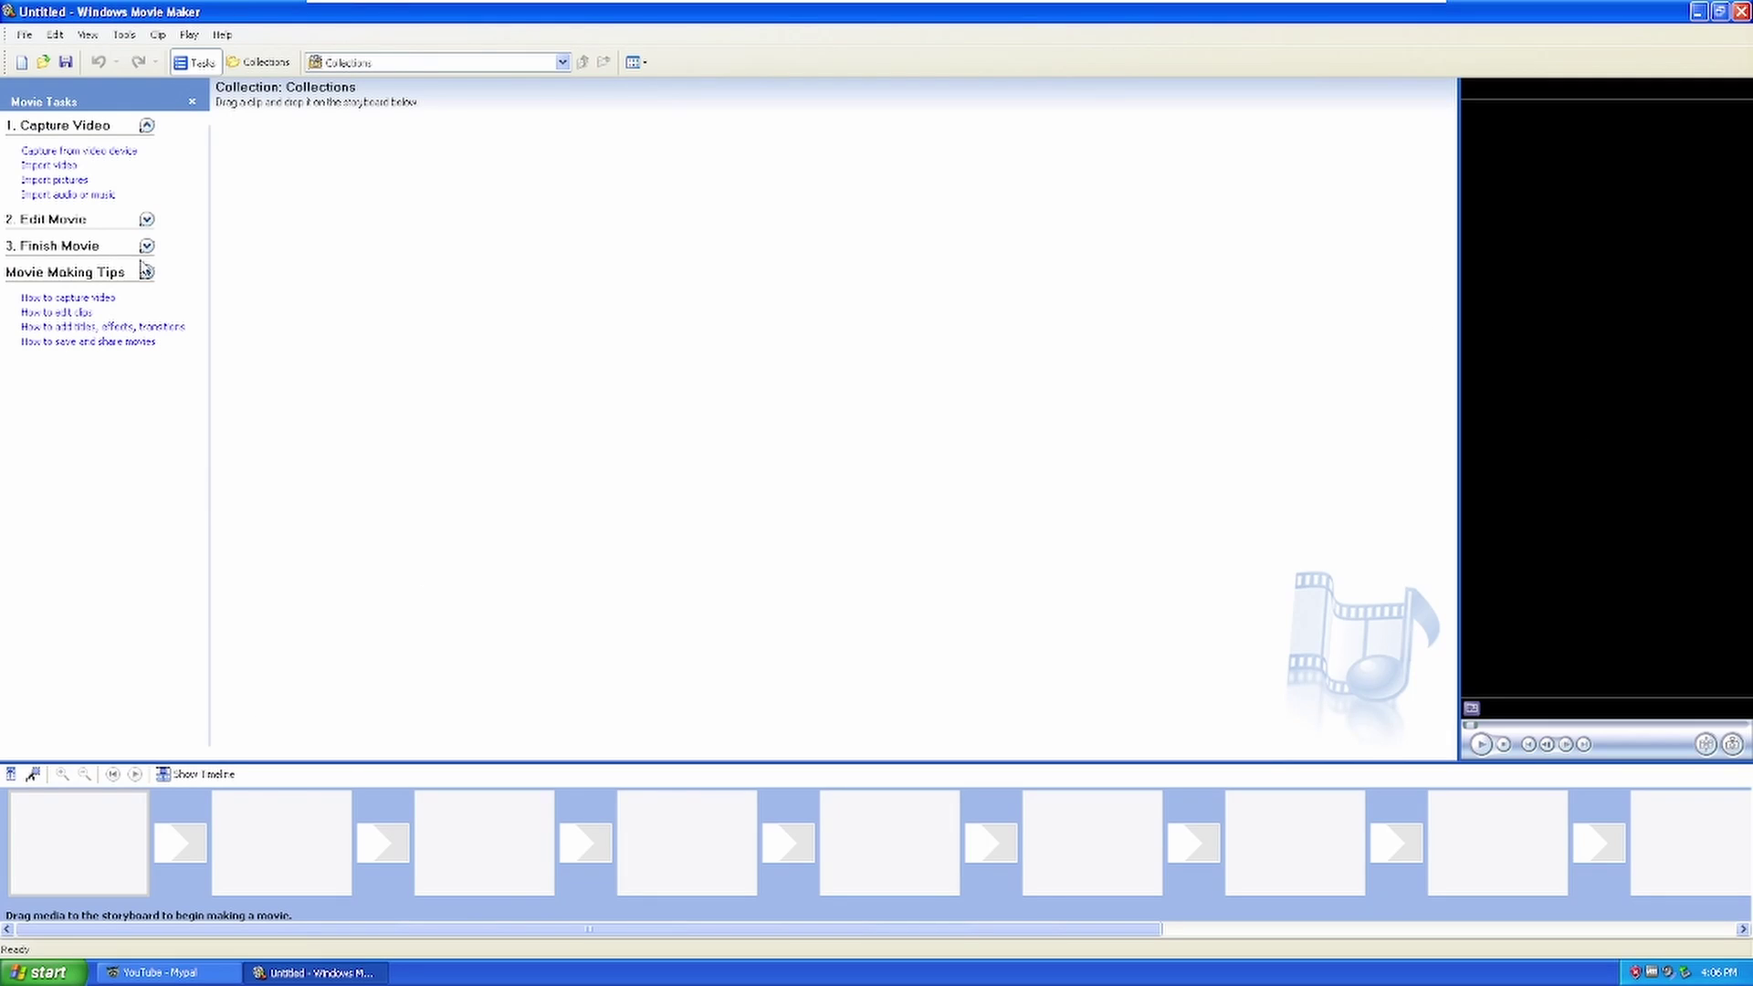
pyautogui.click(46, 972)
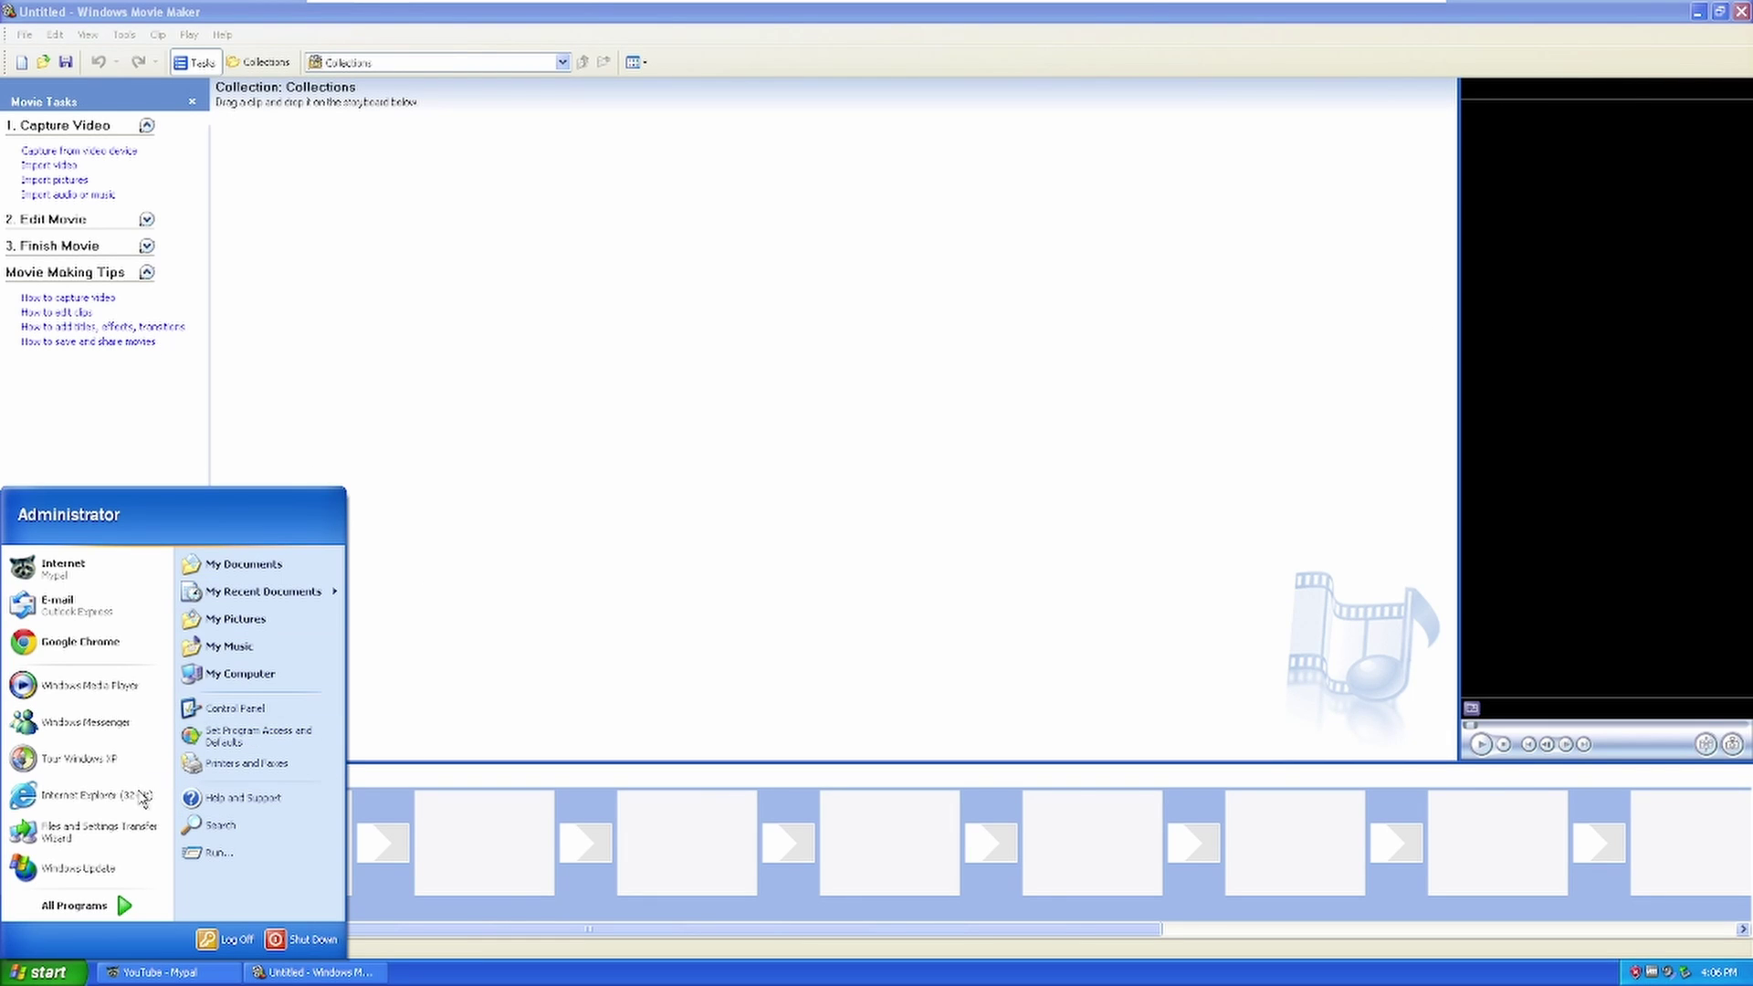
pyautogui.click(591, 205)
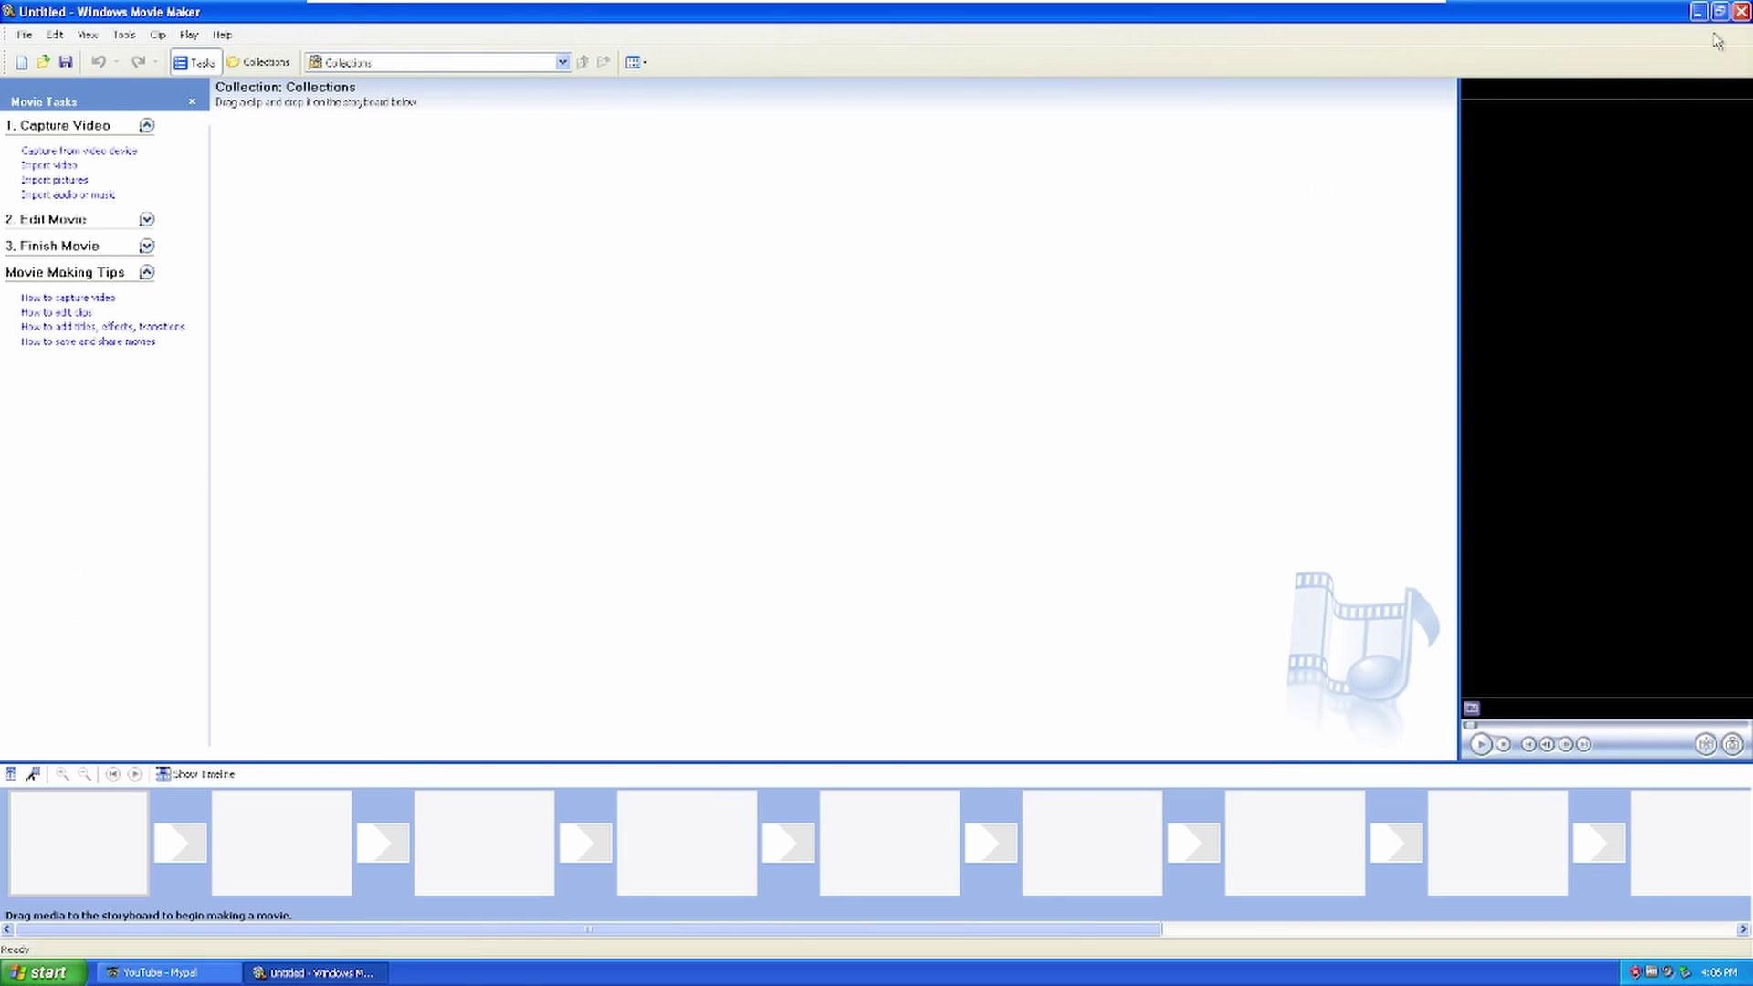
pyautogui.click(1740, 11)
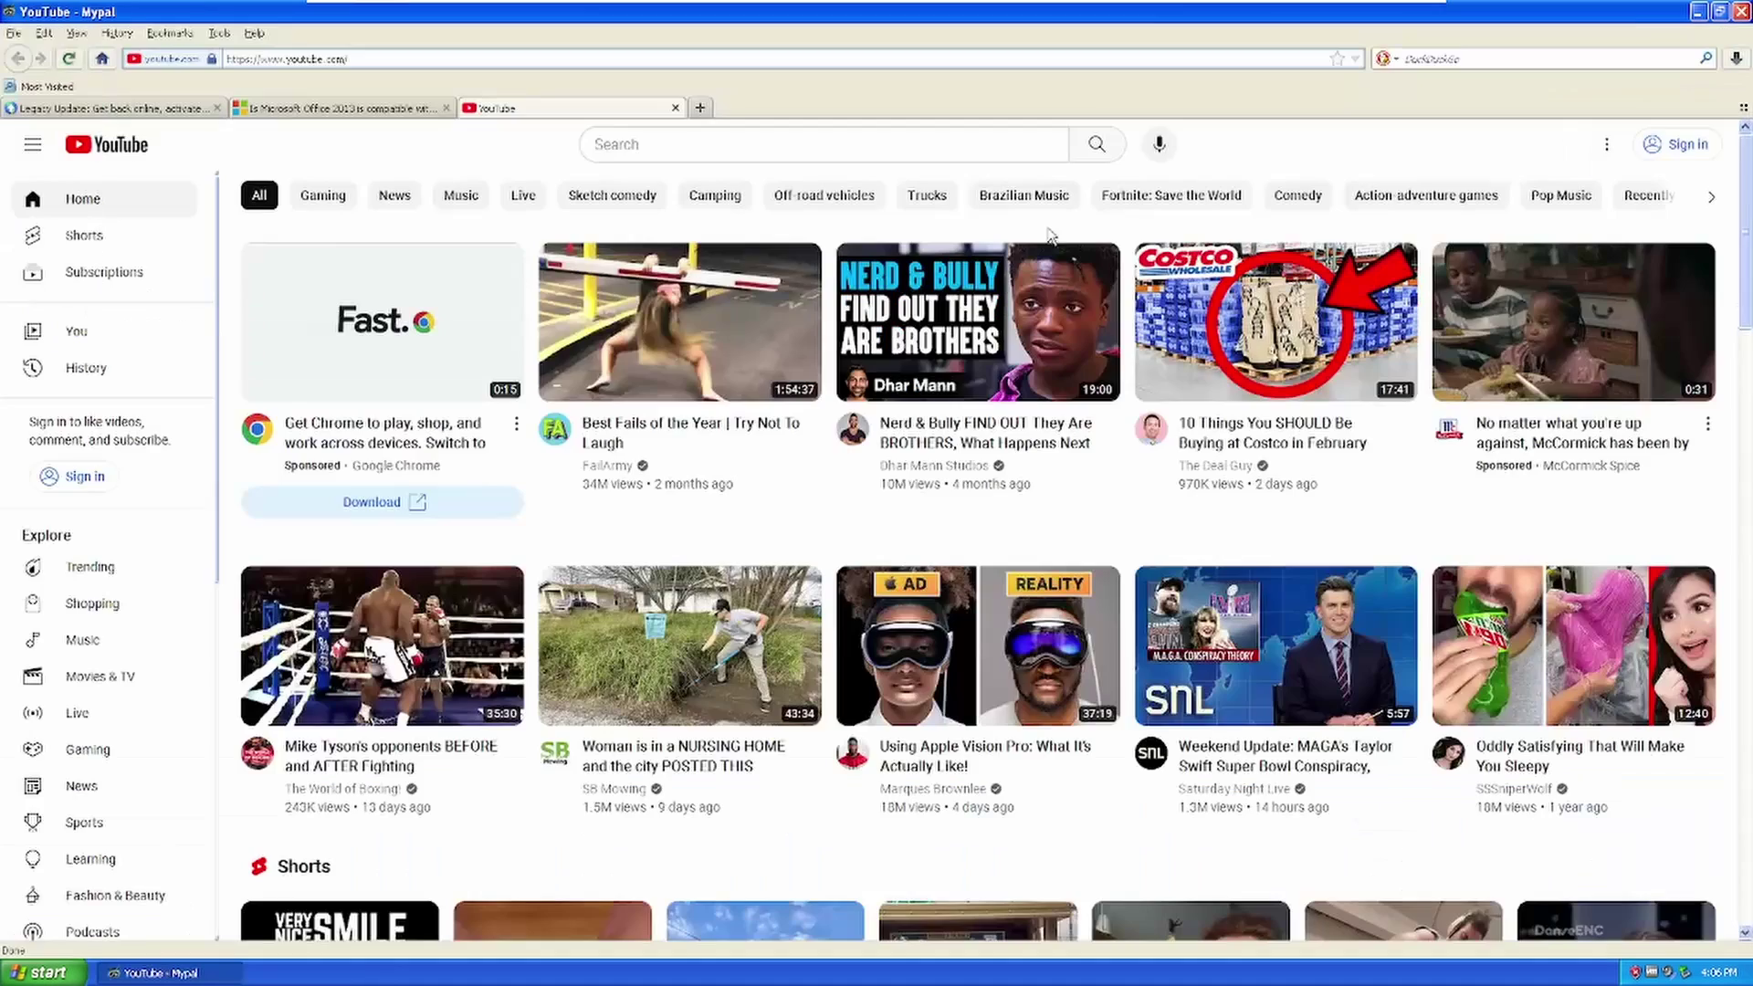
# Search 'malwarebytes' in a new tab, returning from the ad page to the results.
pyautogui.click(700, 107)
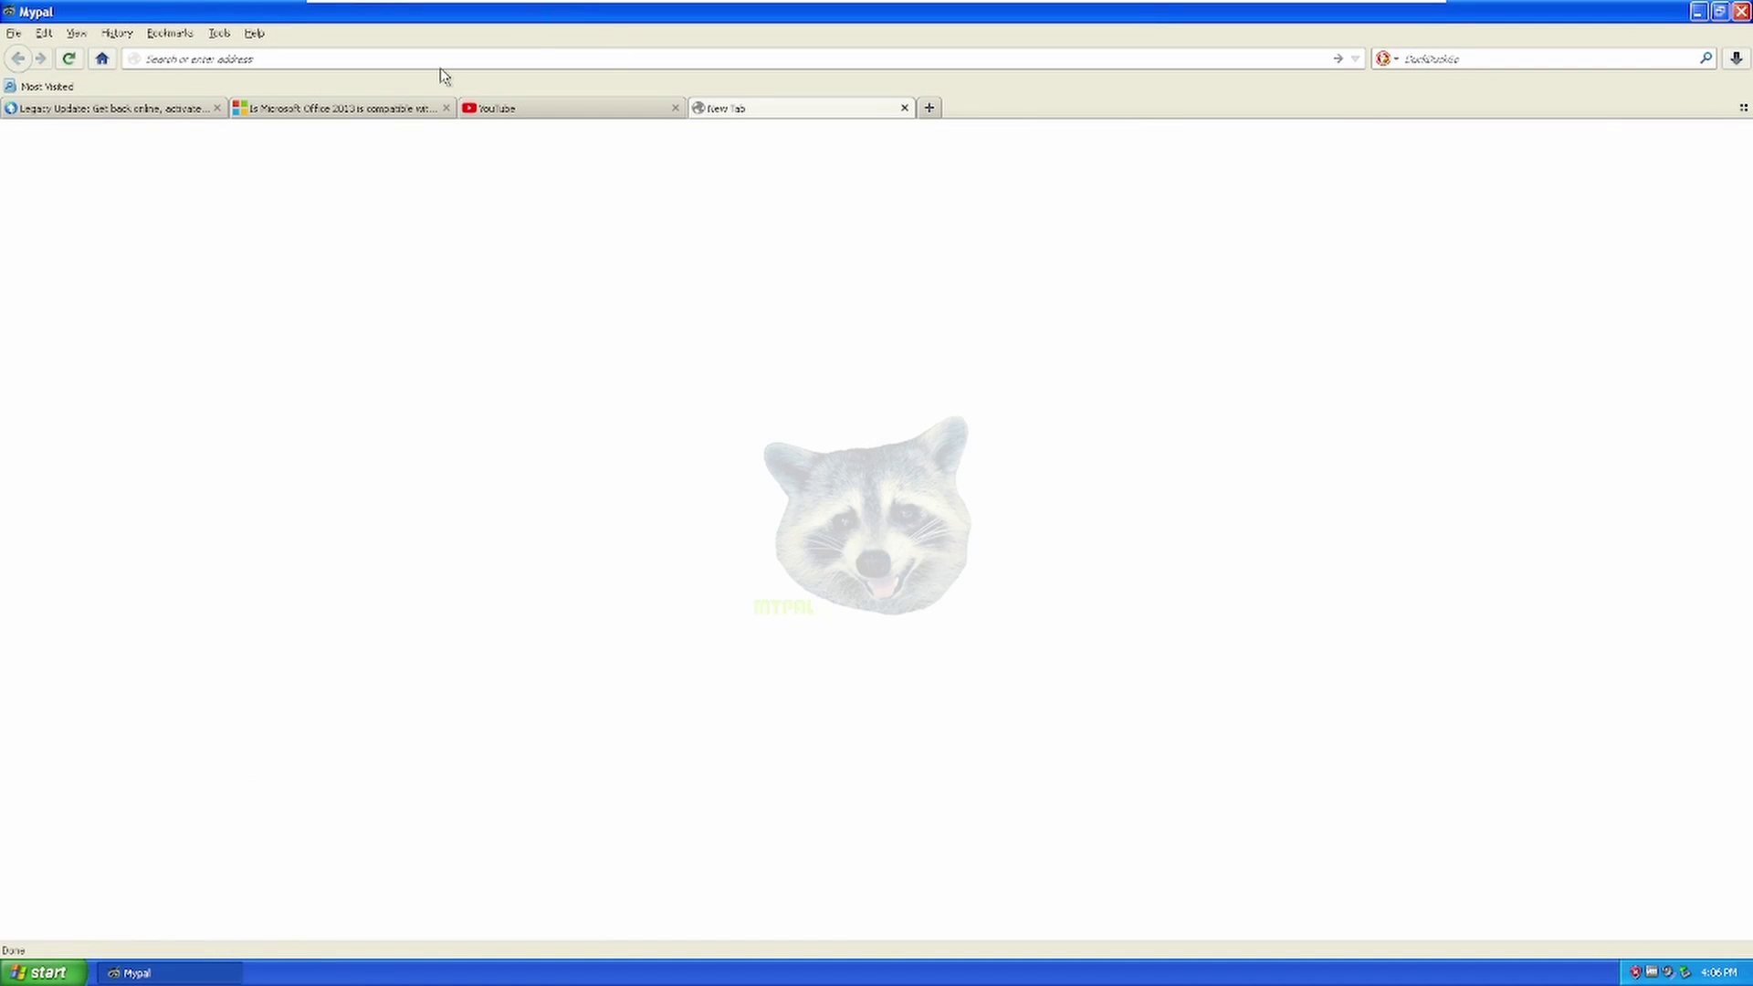
pyautogui.write('malwareb')
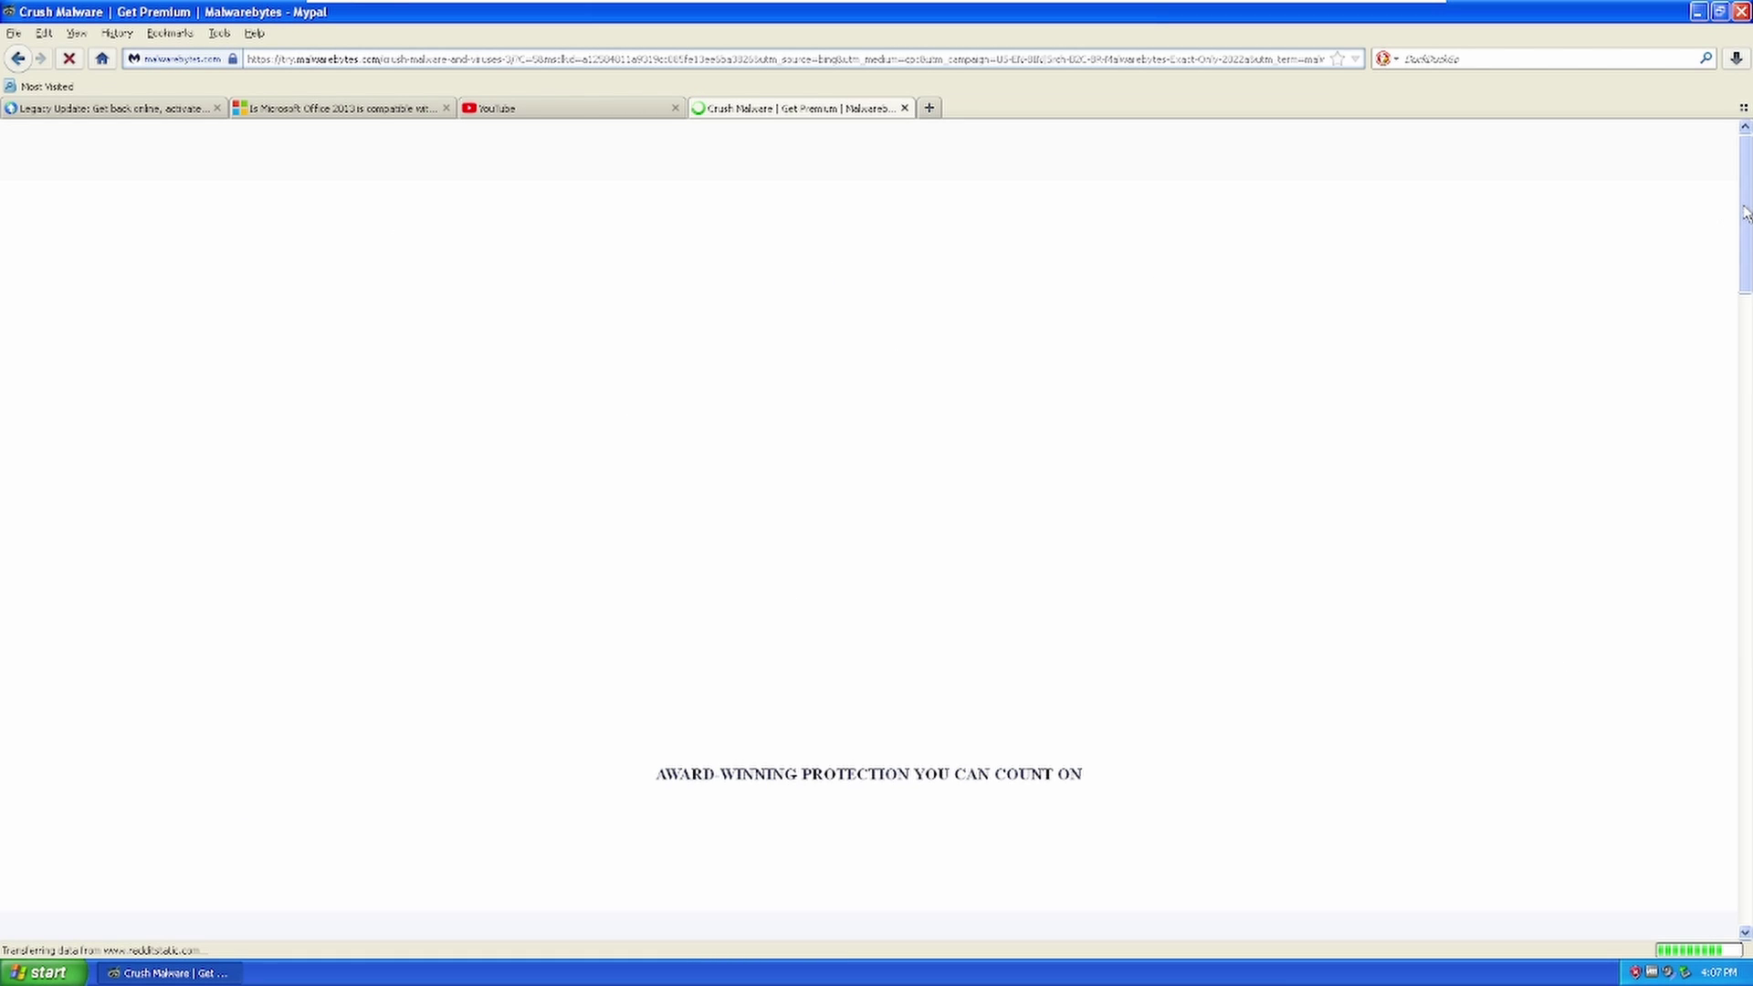
pyautogui.scroll(-1, 937, 546)
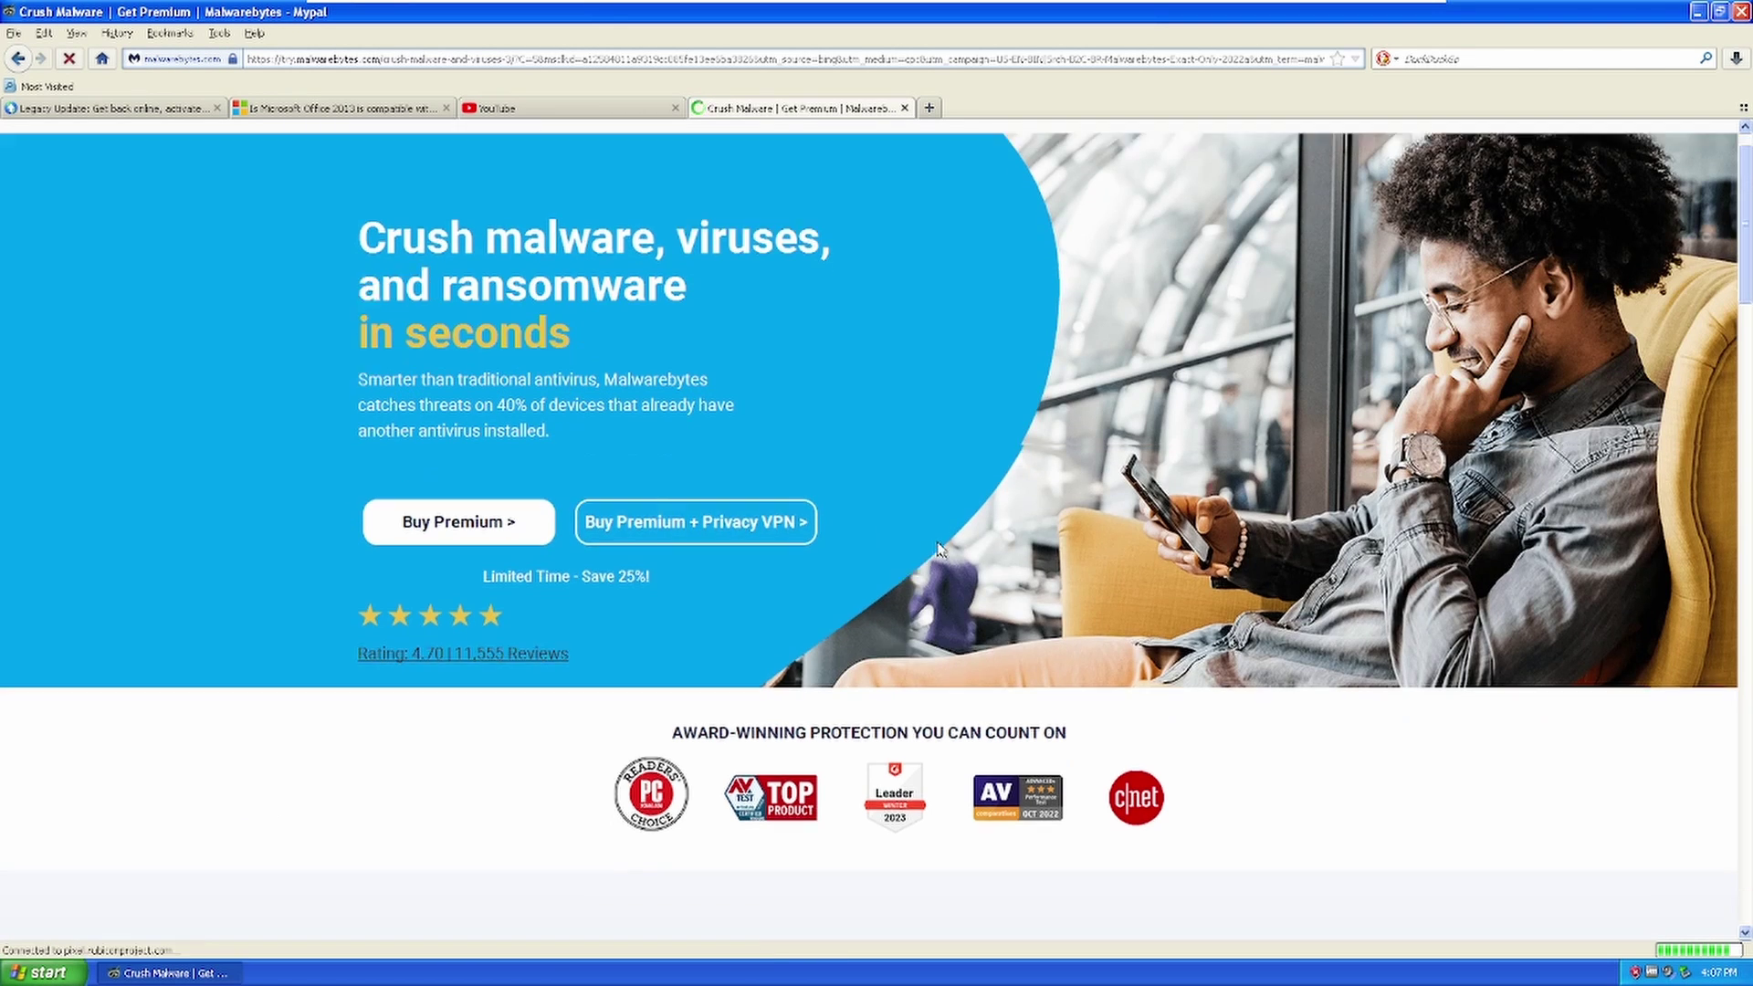
pyautogui.scroll(-1, 935, 546)
pyautogui.scroll(2, 1390, 450)
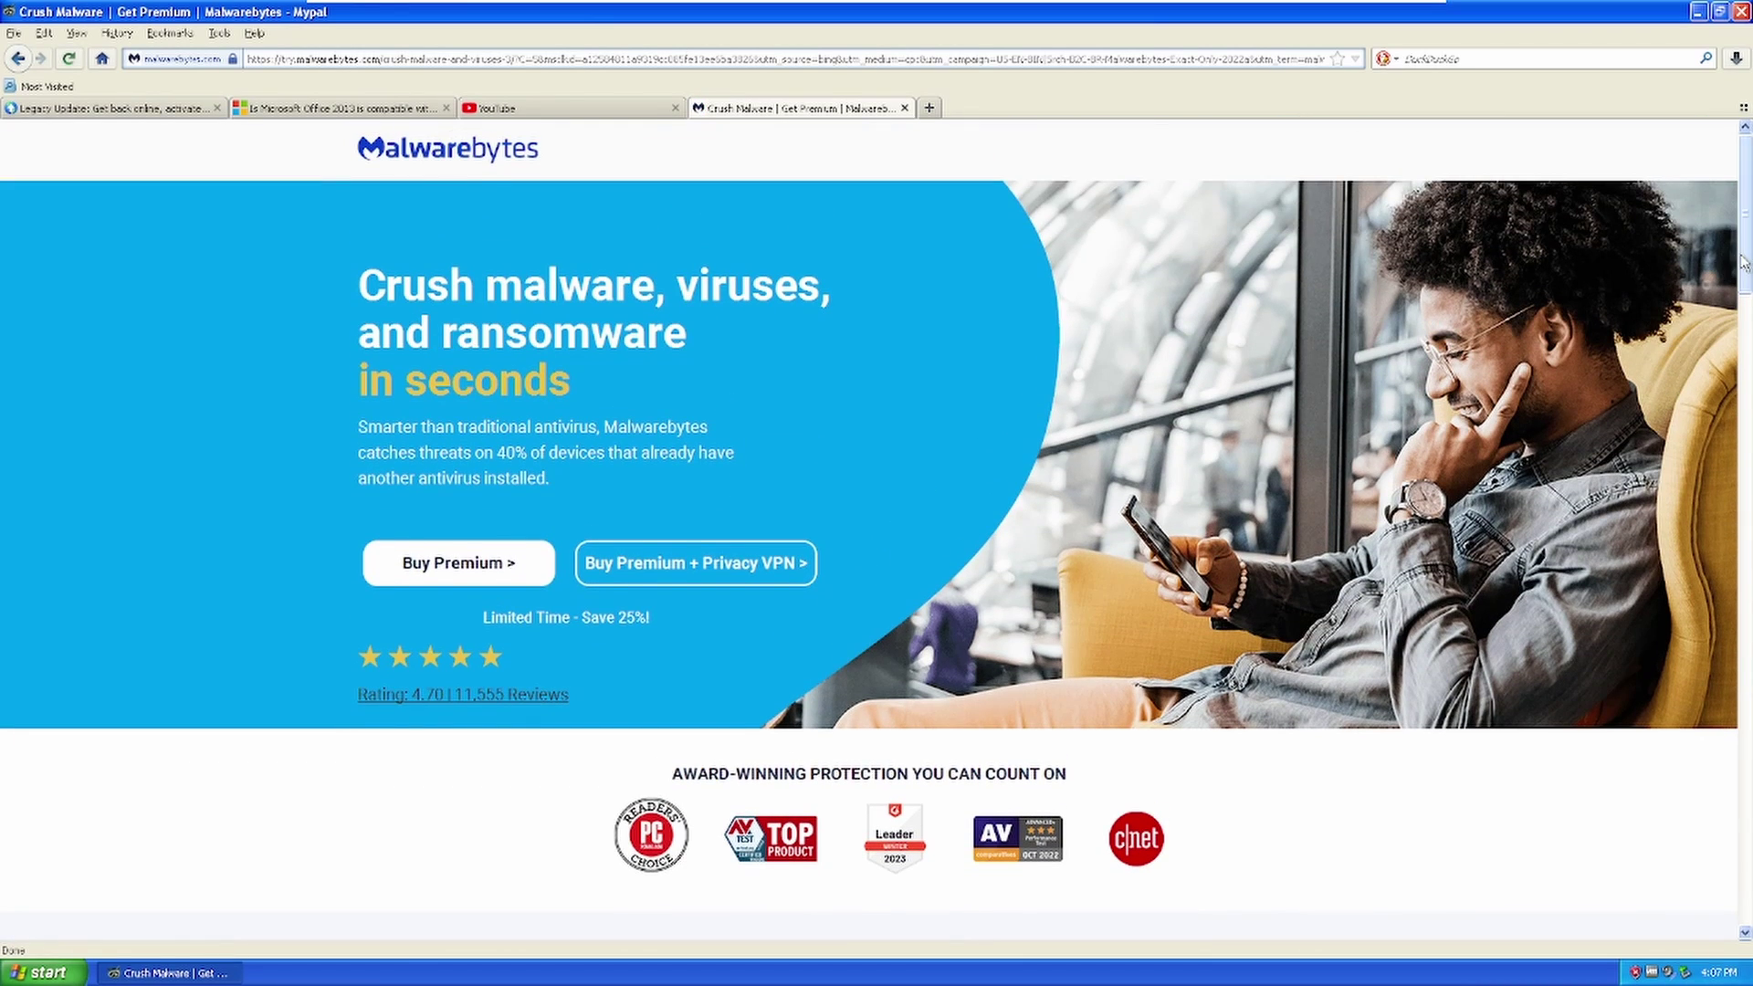
pyautogui.scroll(-2, 1689, 383)
pyautogui.scroll(3, 1636, 508)
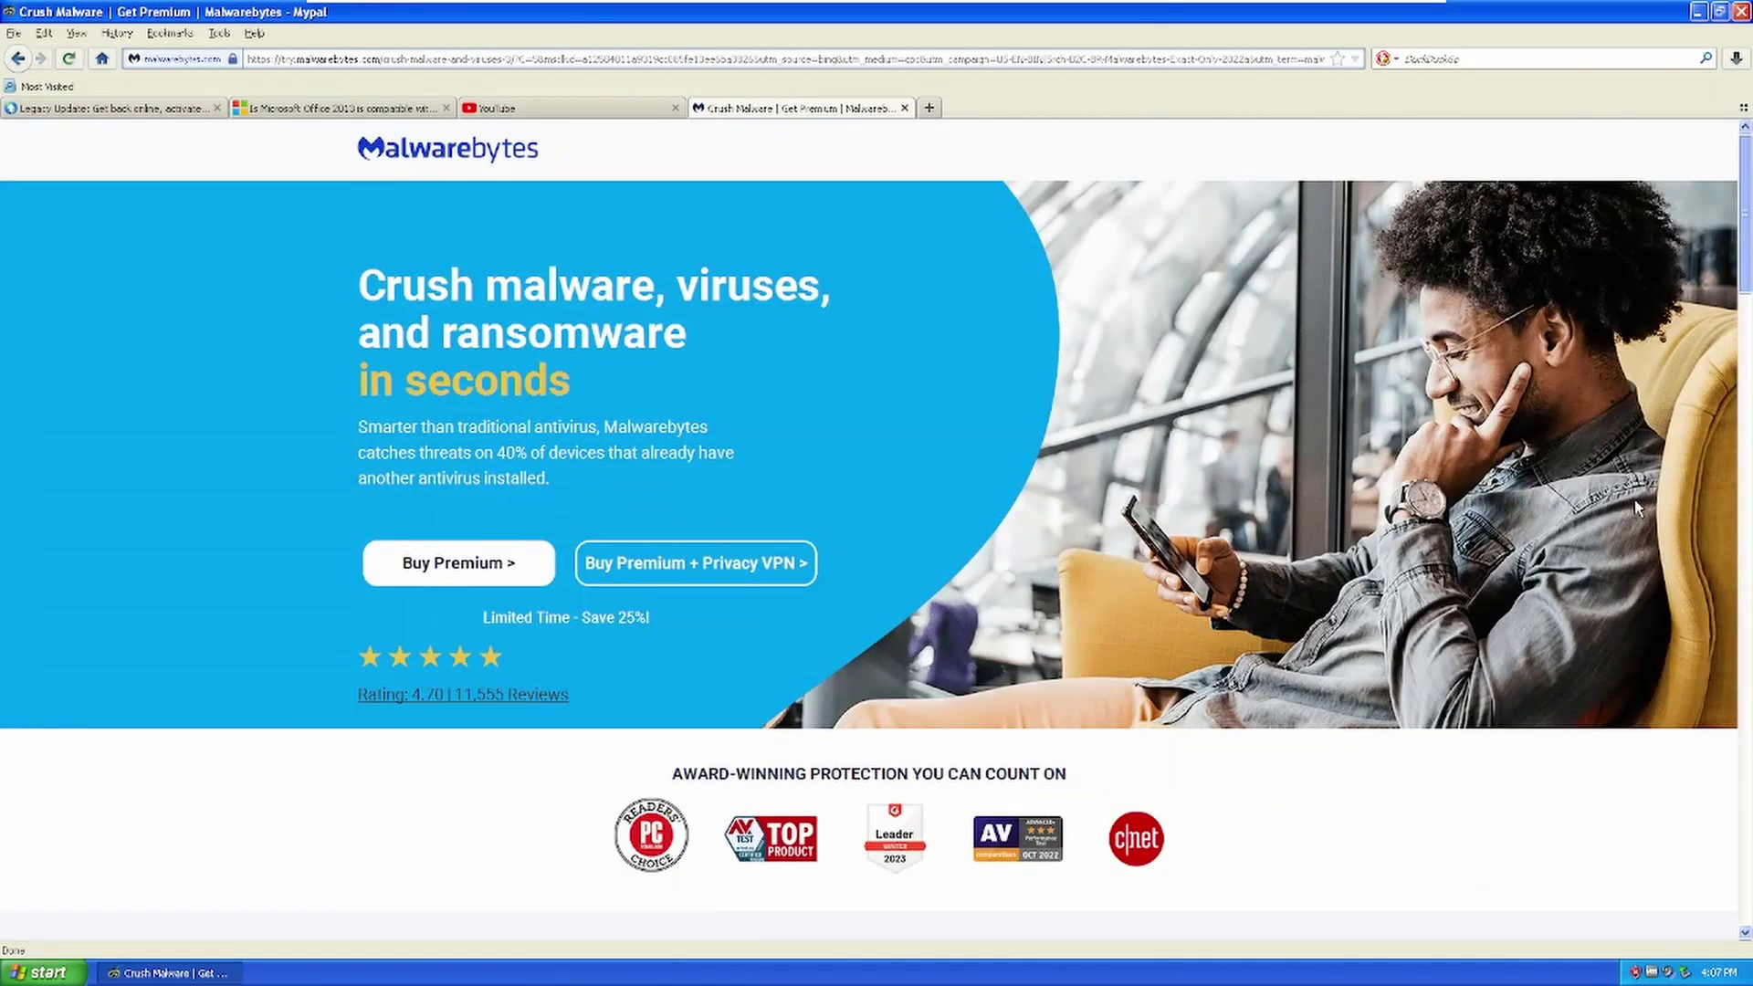
pyautogui.click(27, 58)
# Open the Antivirus, Anti-Spyware, & Anti-Malware Software result and start the FREE DOWNLOAD.
pyautogui.scroll(-2, 254, 665)
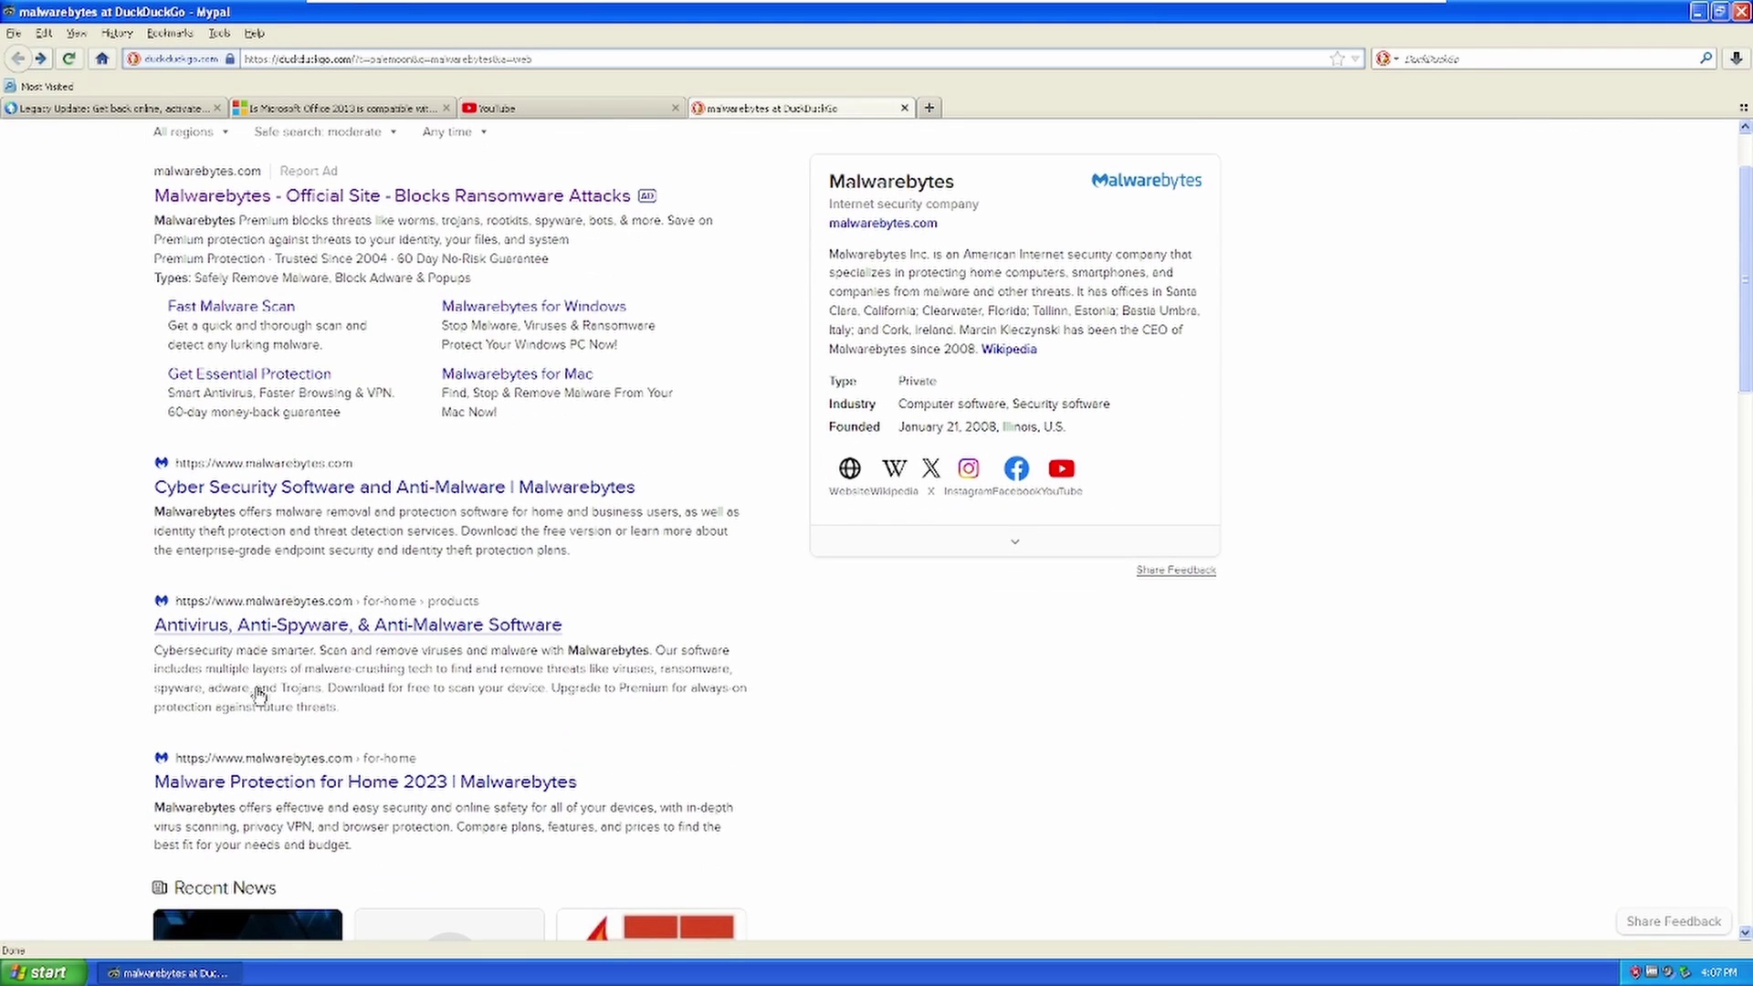
pyautogui.click(383, 626)
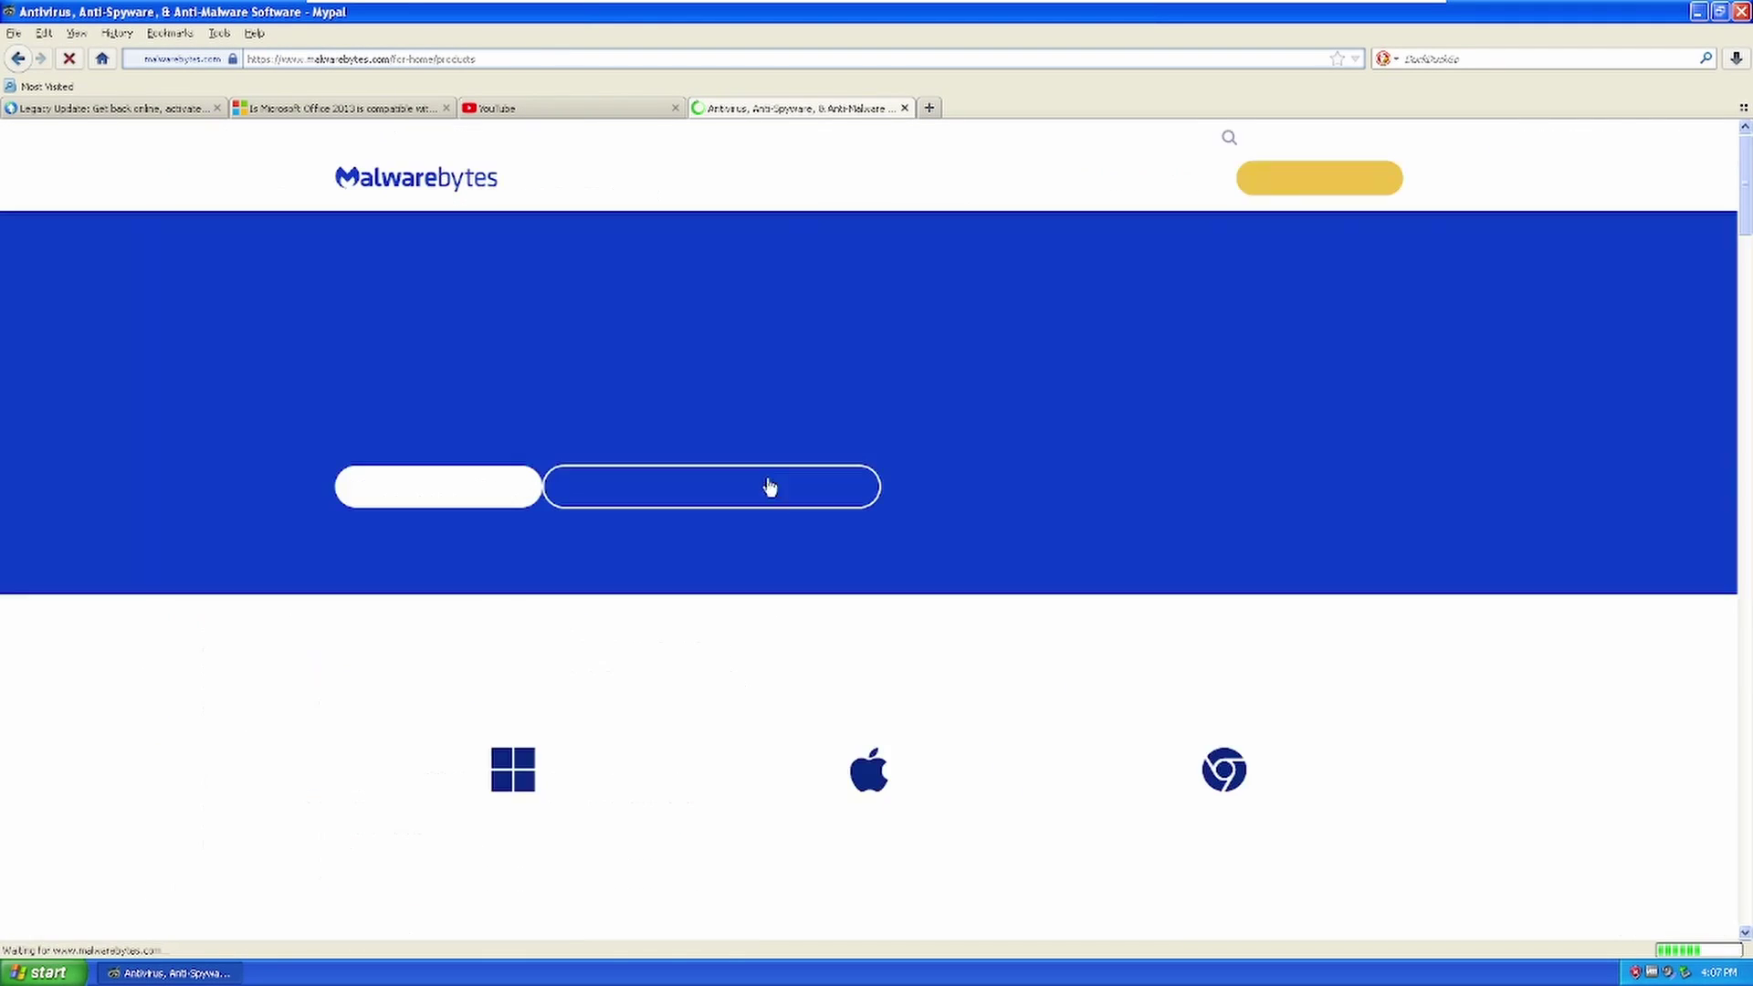
pyautogui.click(475, 487)
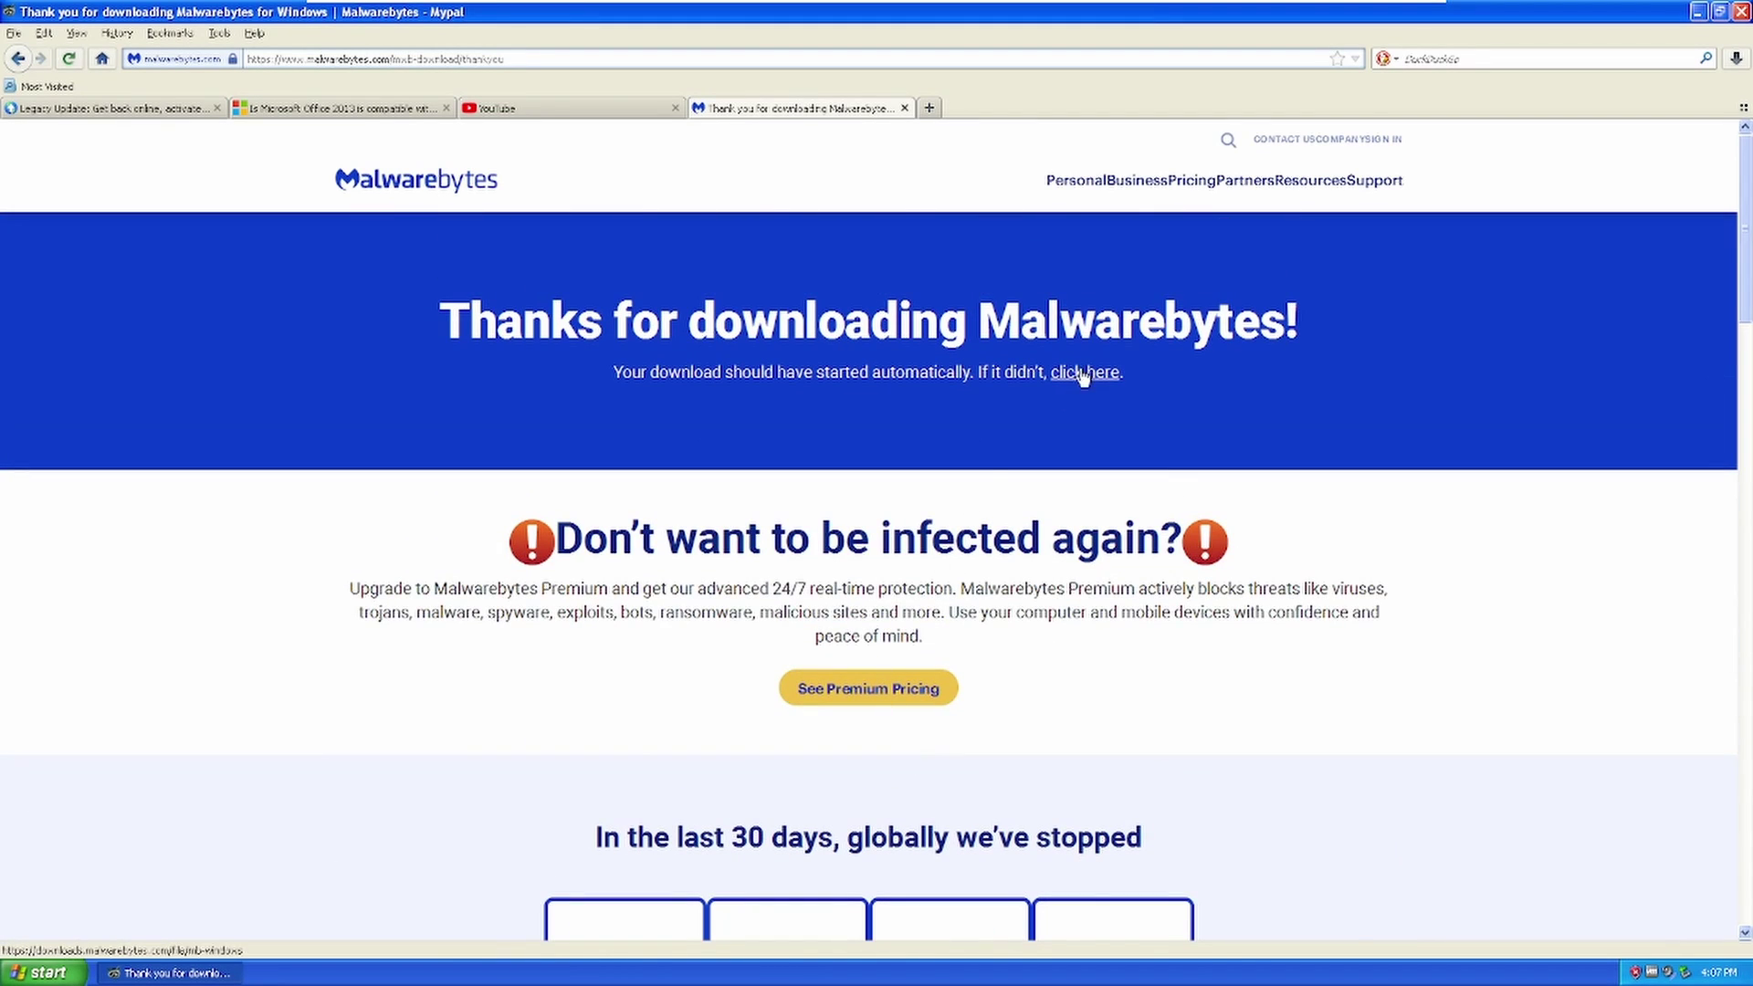
# Save MBSetup.exe manually into the Downloads folder.
pyautogui.click(1077, 374)
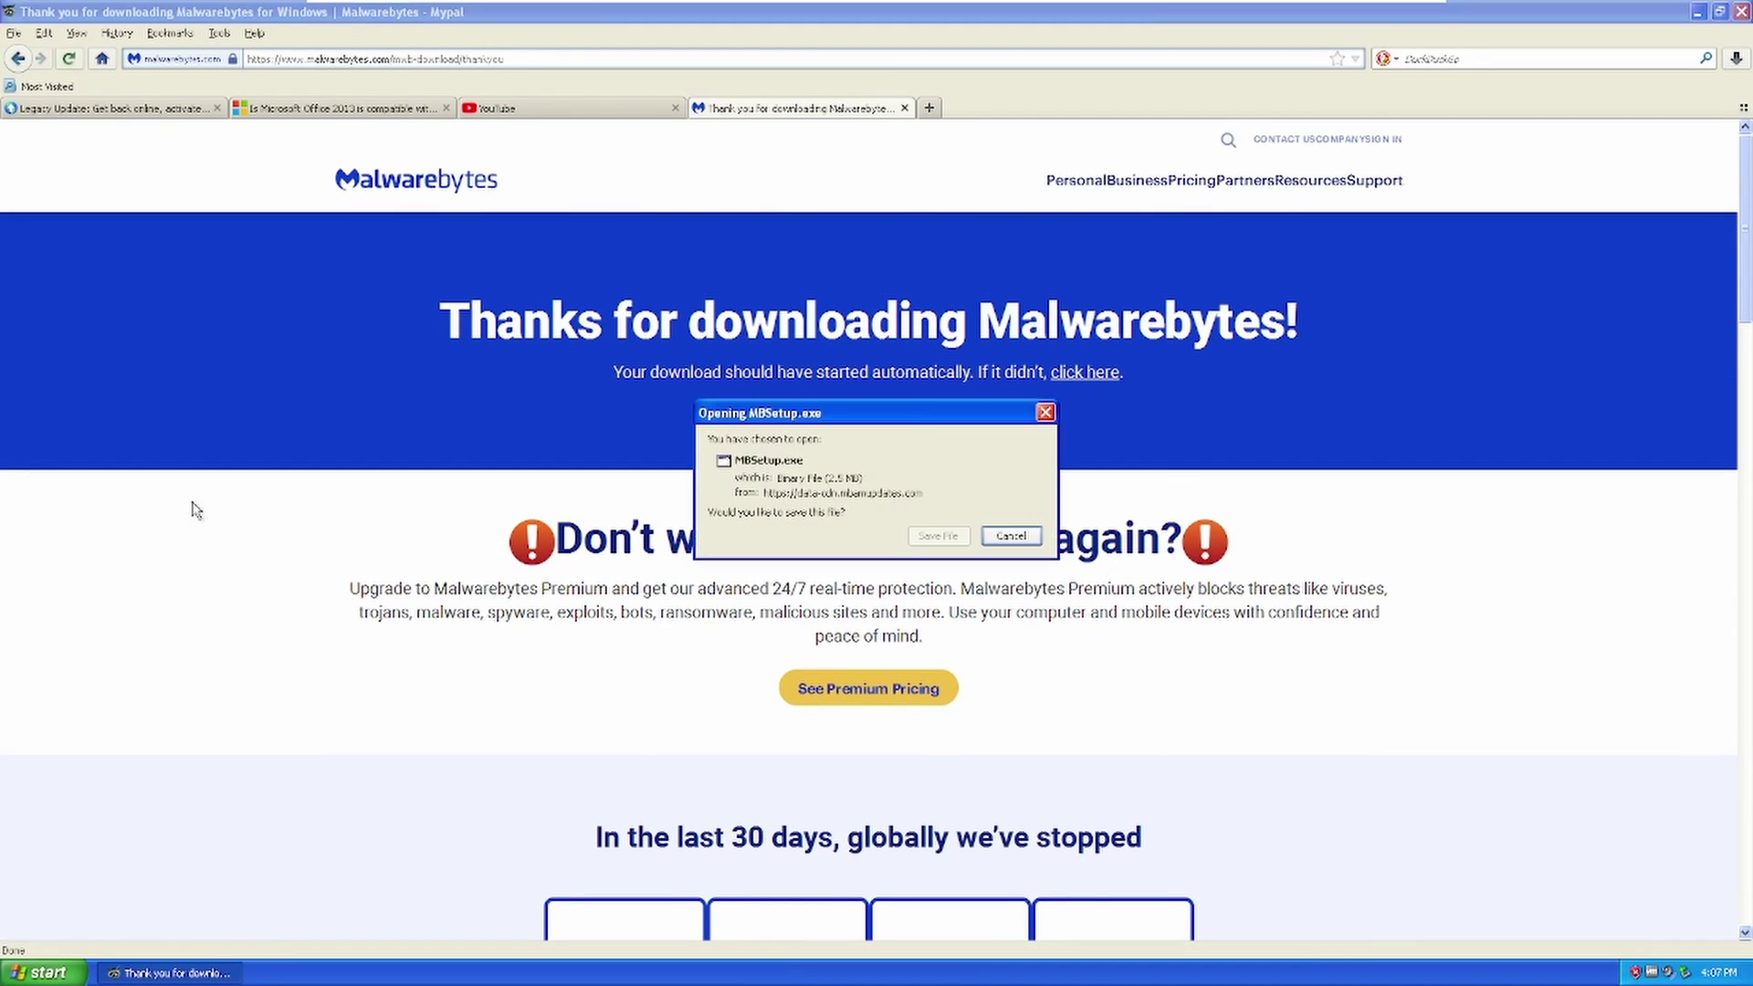
pyautogui.moveTo(874, 415); pyautogui.dragTo(544, 380)
pyautogui.click(606, 500)
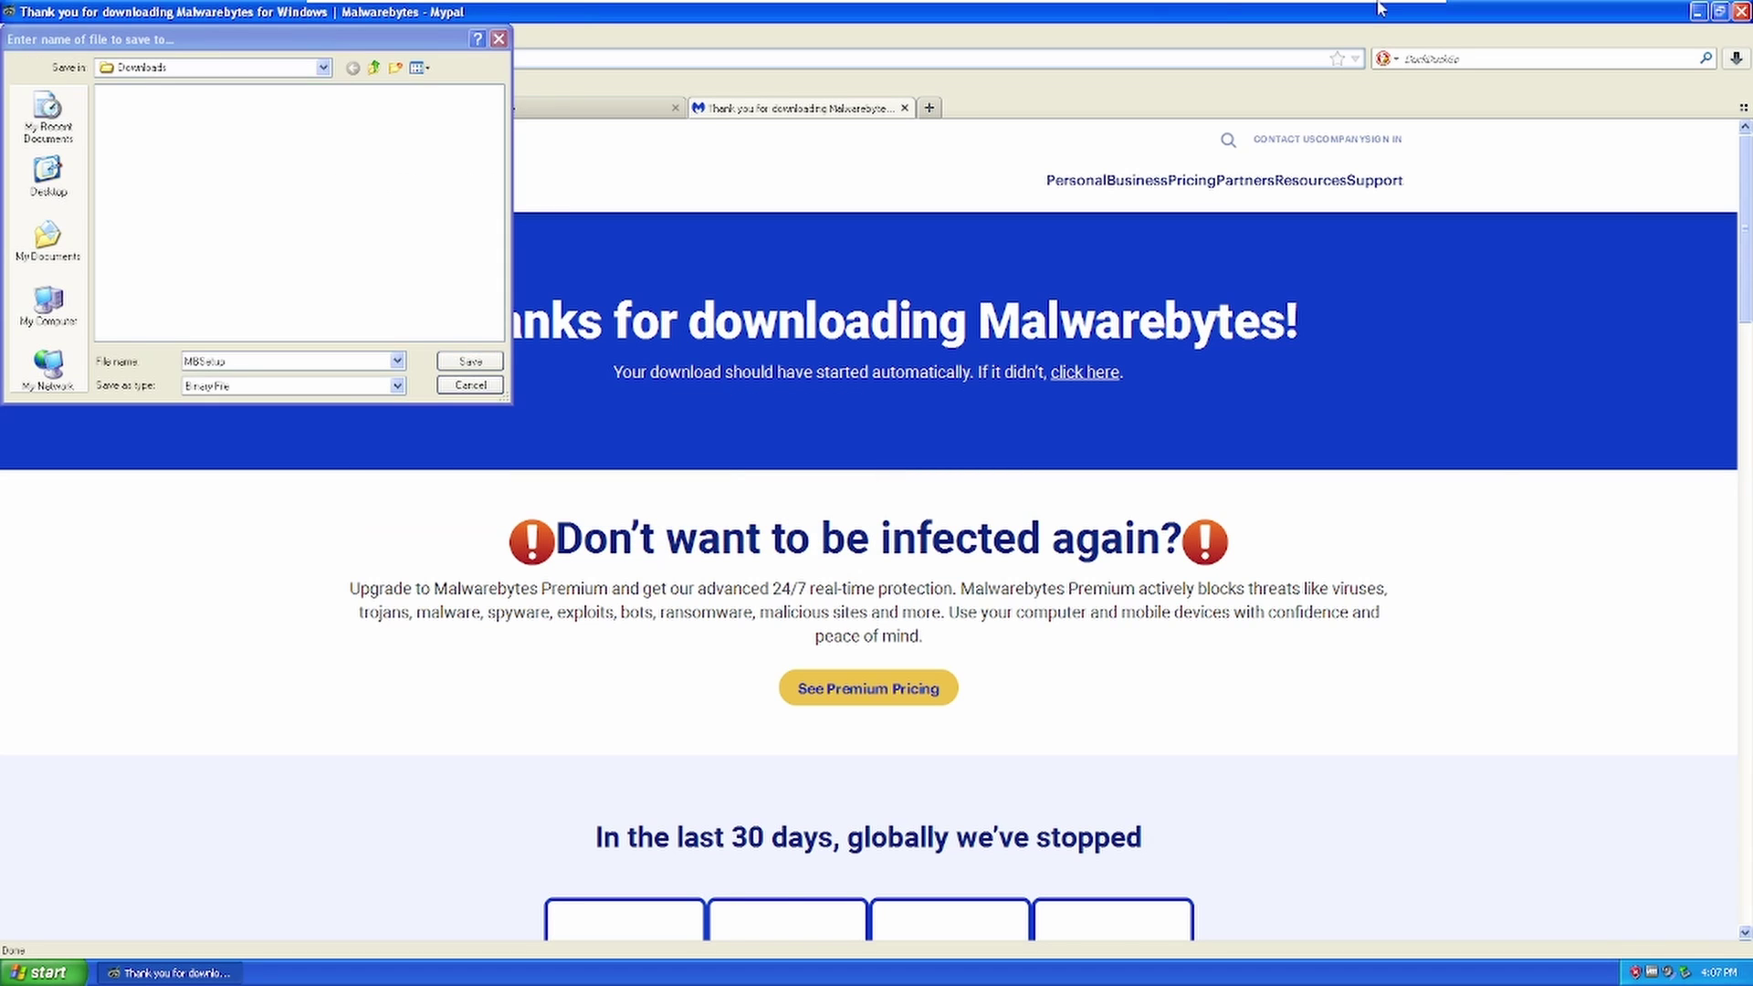
pyautogui.click(469, 363)
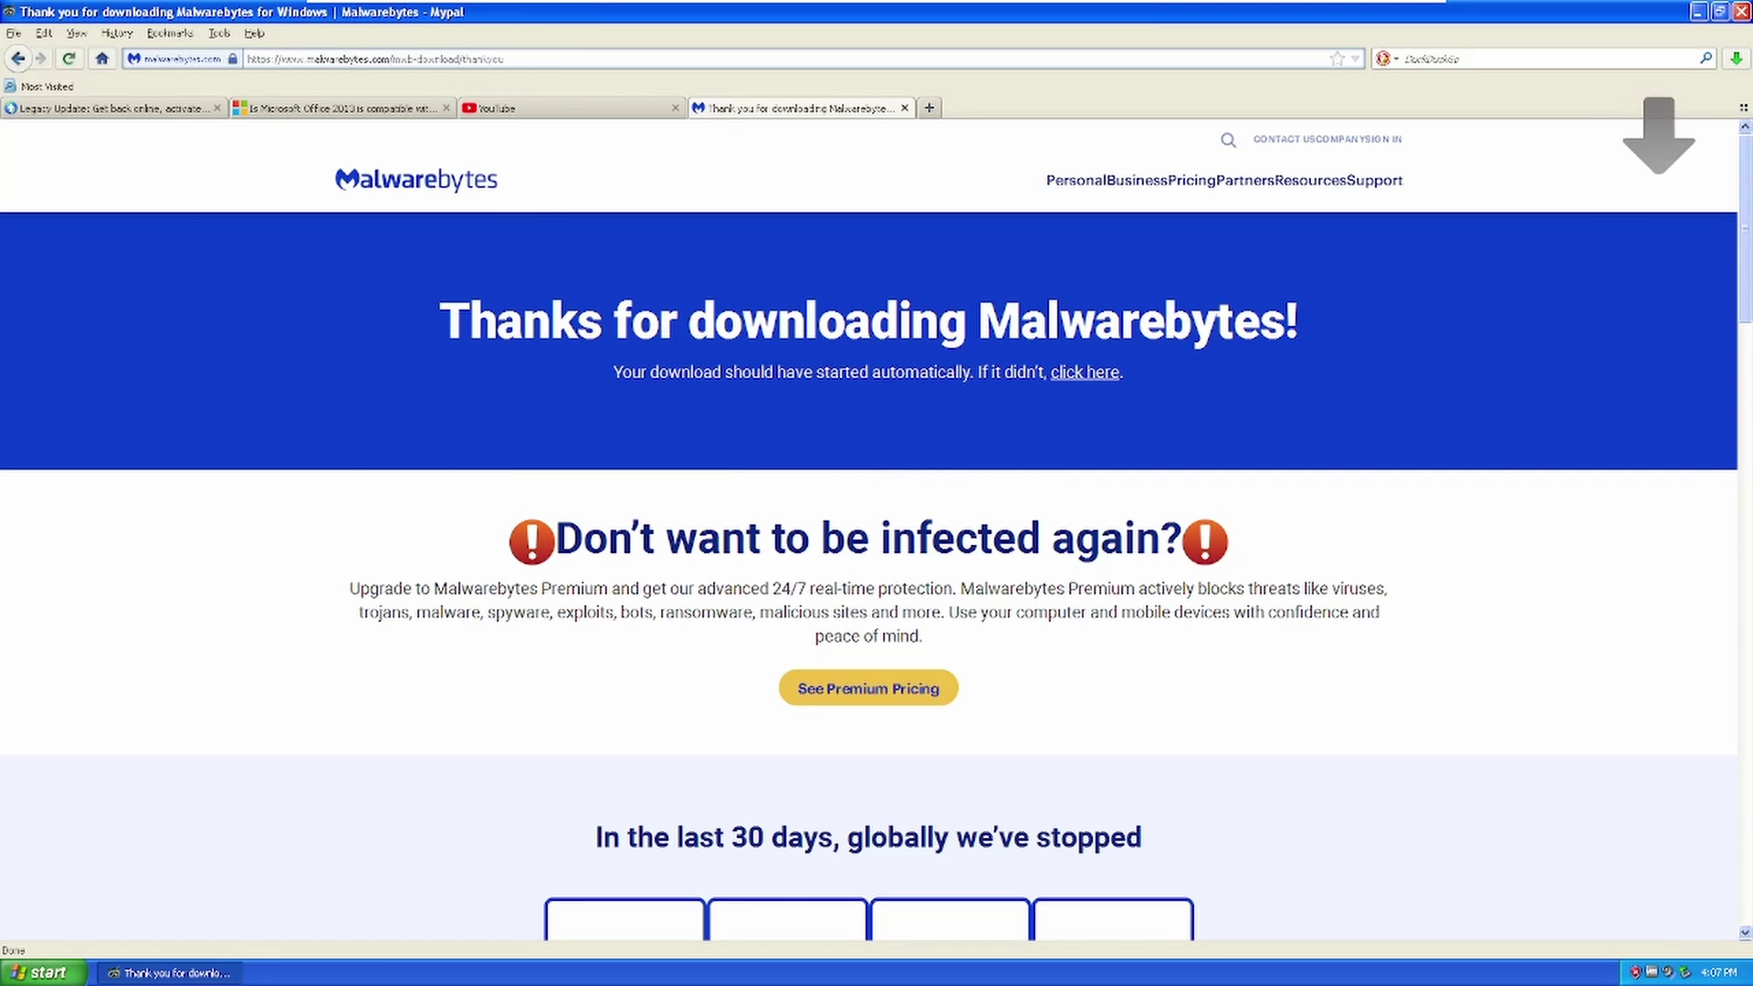
# Run MBSetup.exe twice, dismiss the not-a-valid-Win32-application error, then return to Malwarebytes' products page.
pyautogui.click(1735, 58)
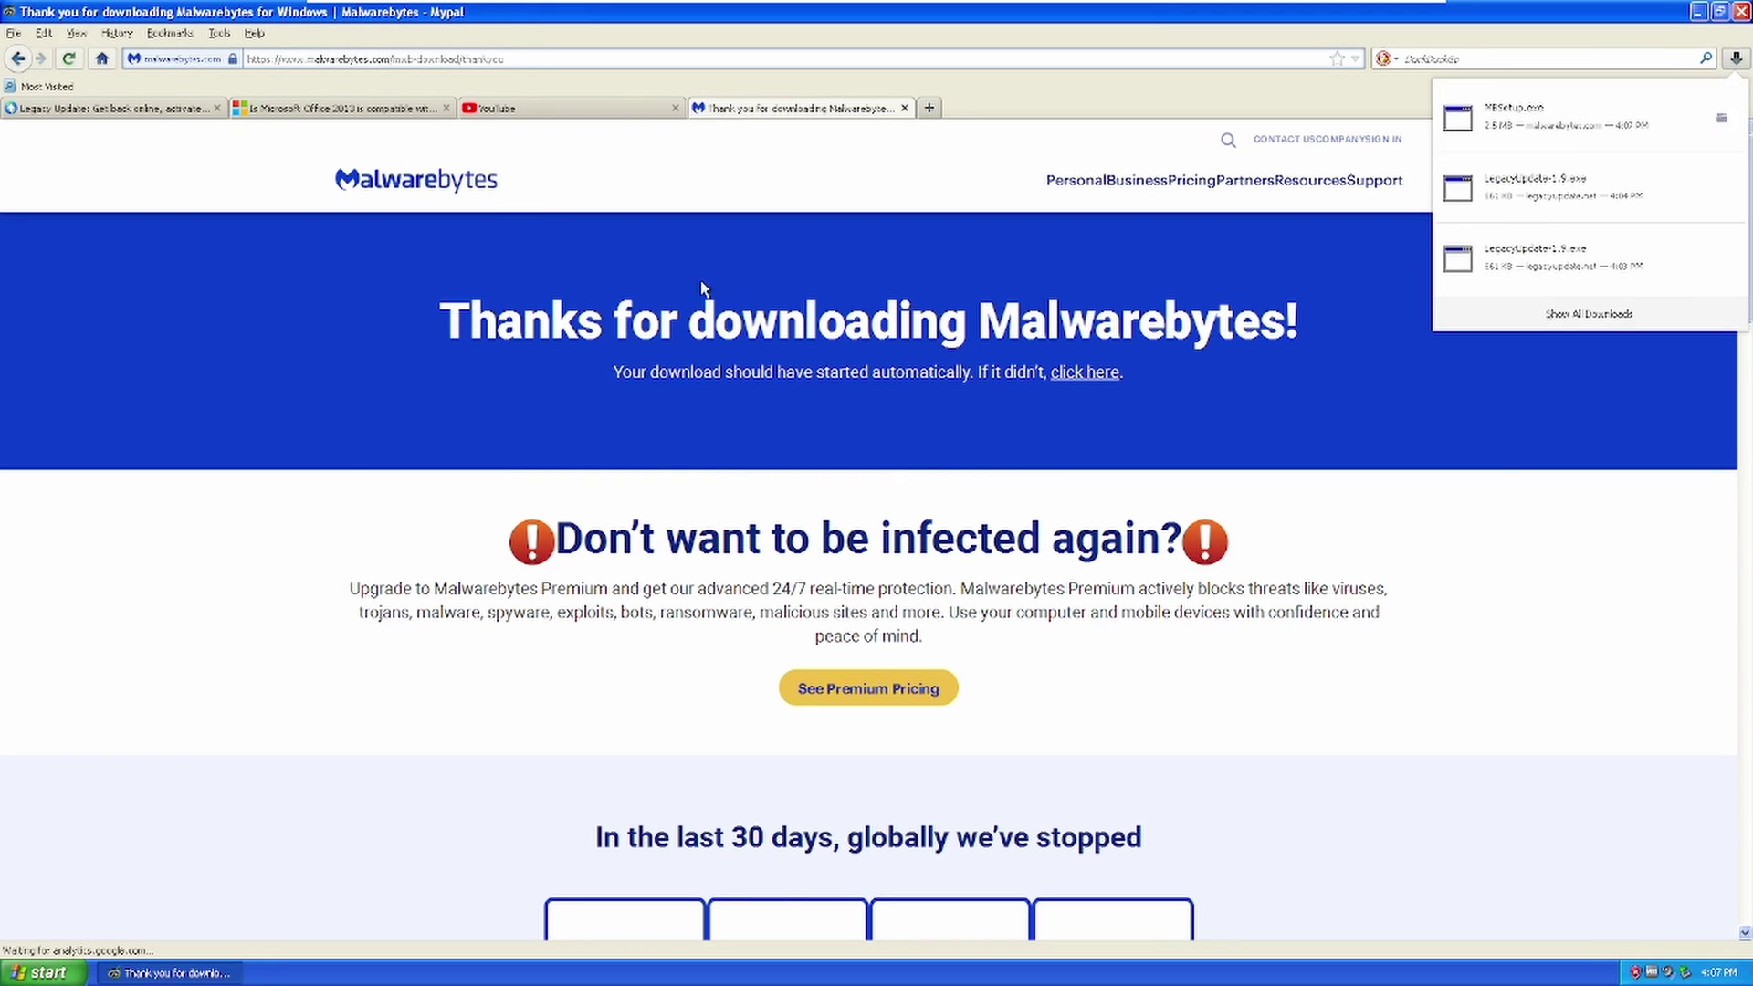
pyautogui.click(1721, 118)
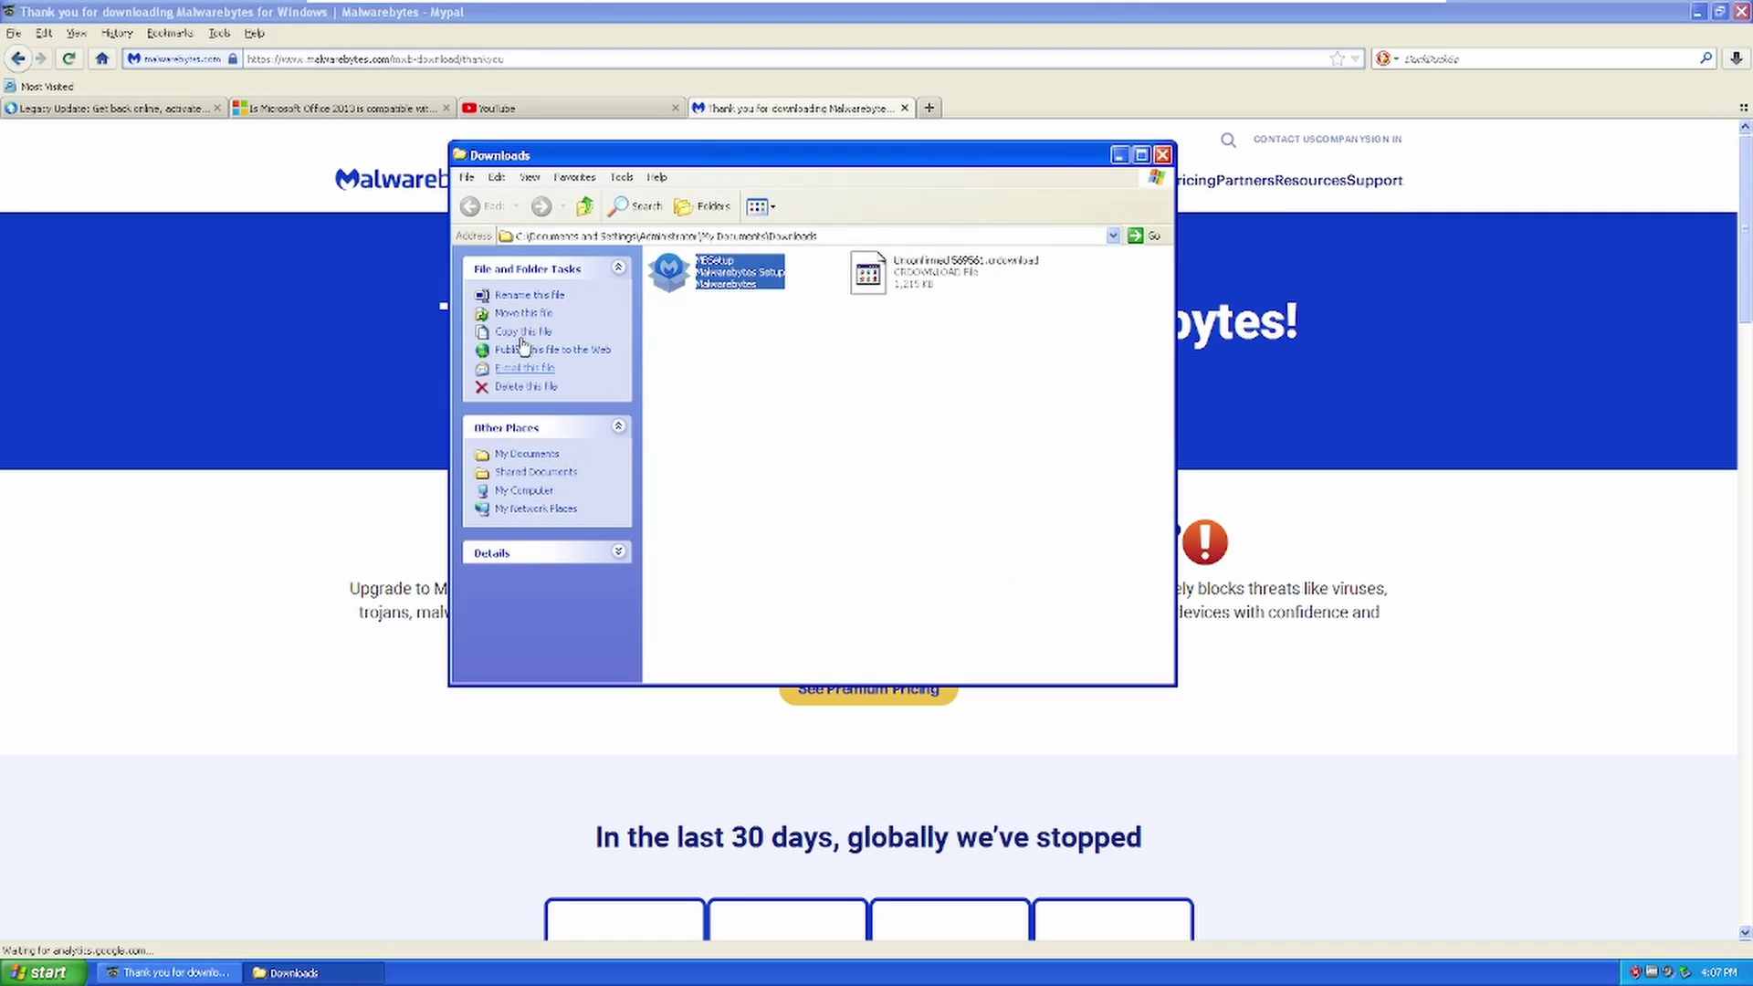
pyautogui.doubleClick(737, 285)
pyautogui.press('Return')
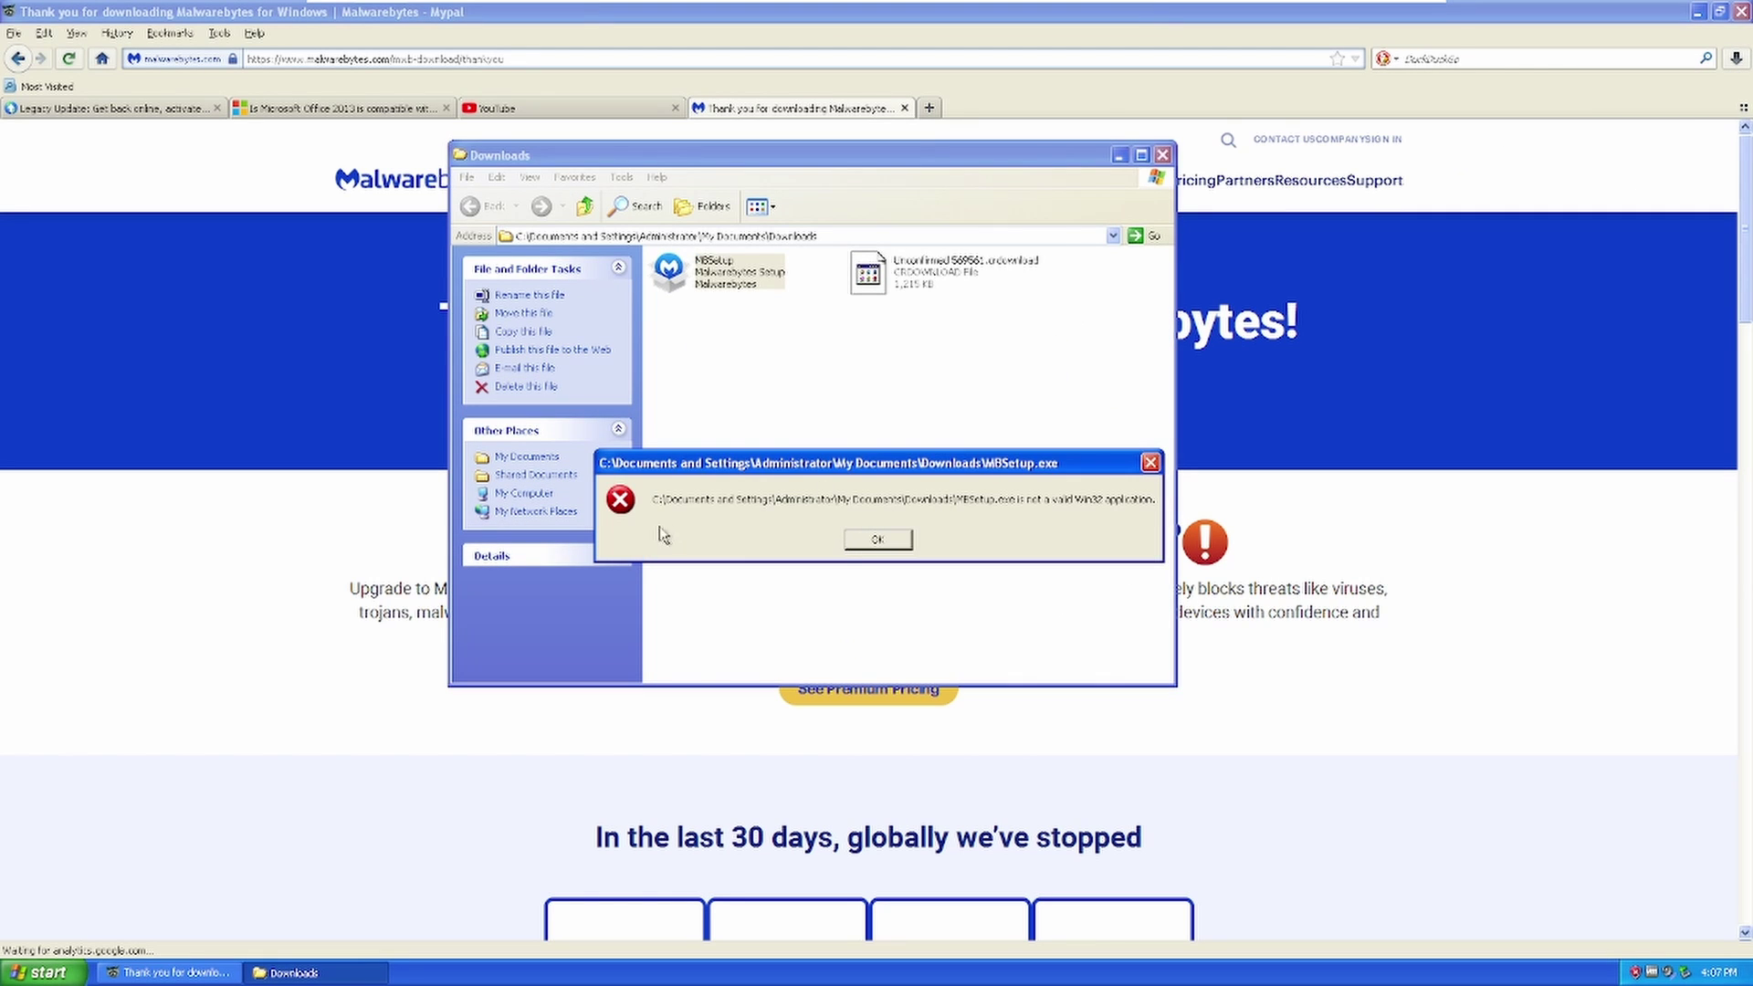
pyautogui.click(878, 540)
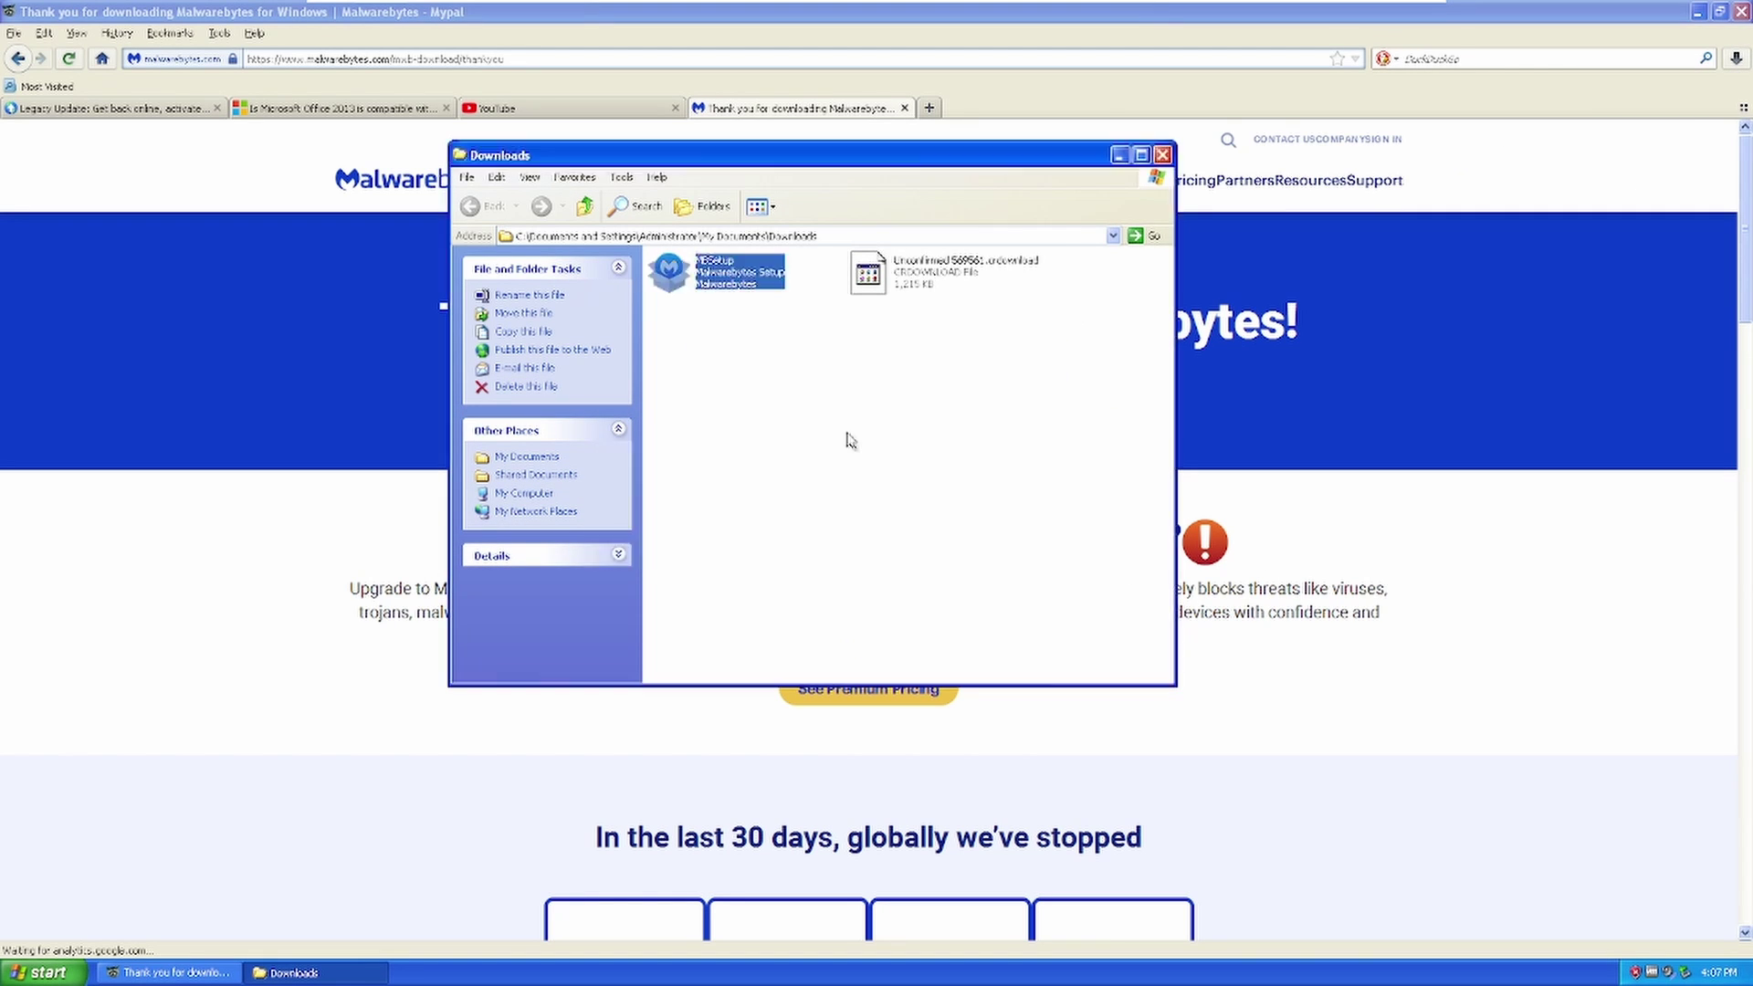
pyautogui.doubleClick(746, 294)
pyautogui.click(927, 504)
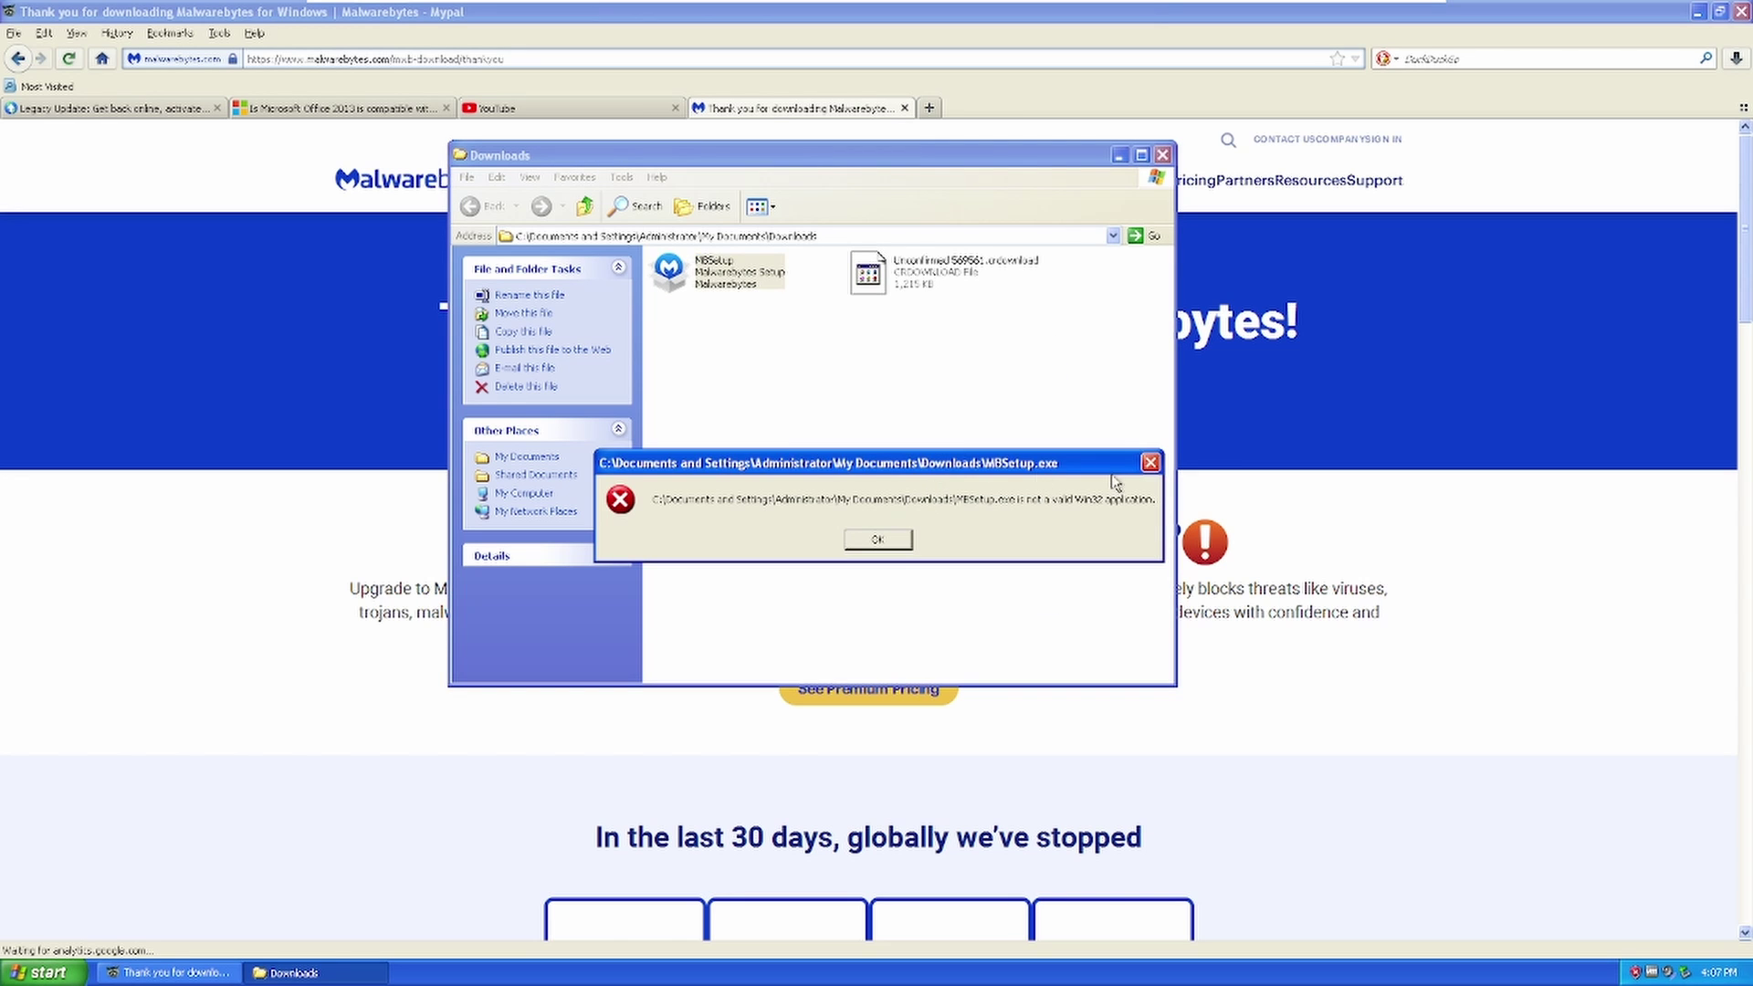
pyautogui.click(1150, 464)
pyautogui.click(1163, 155)
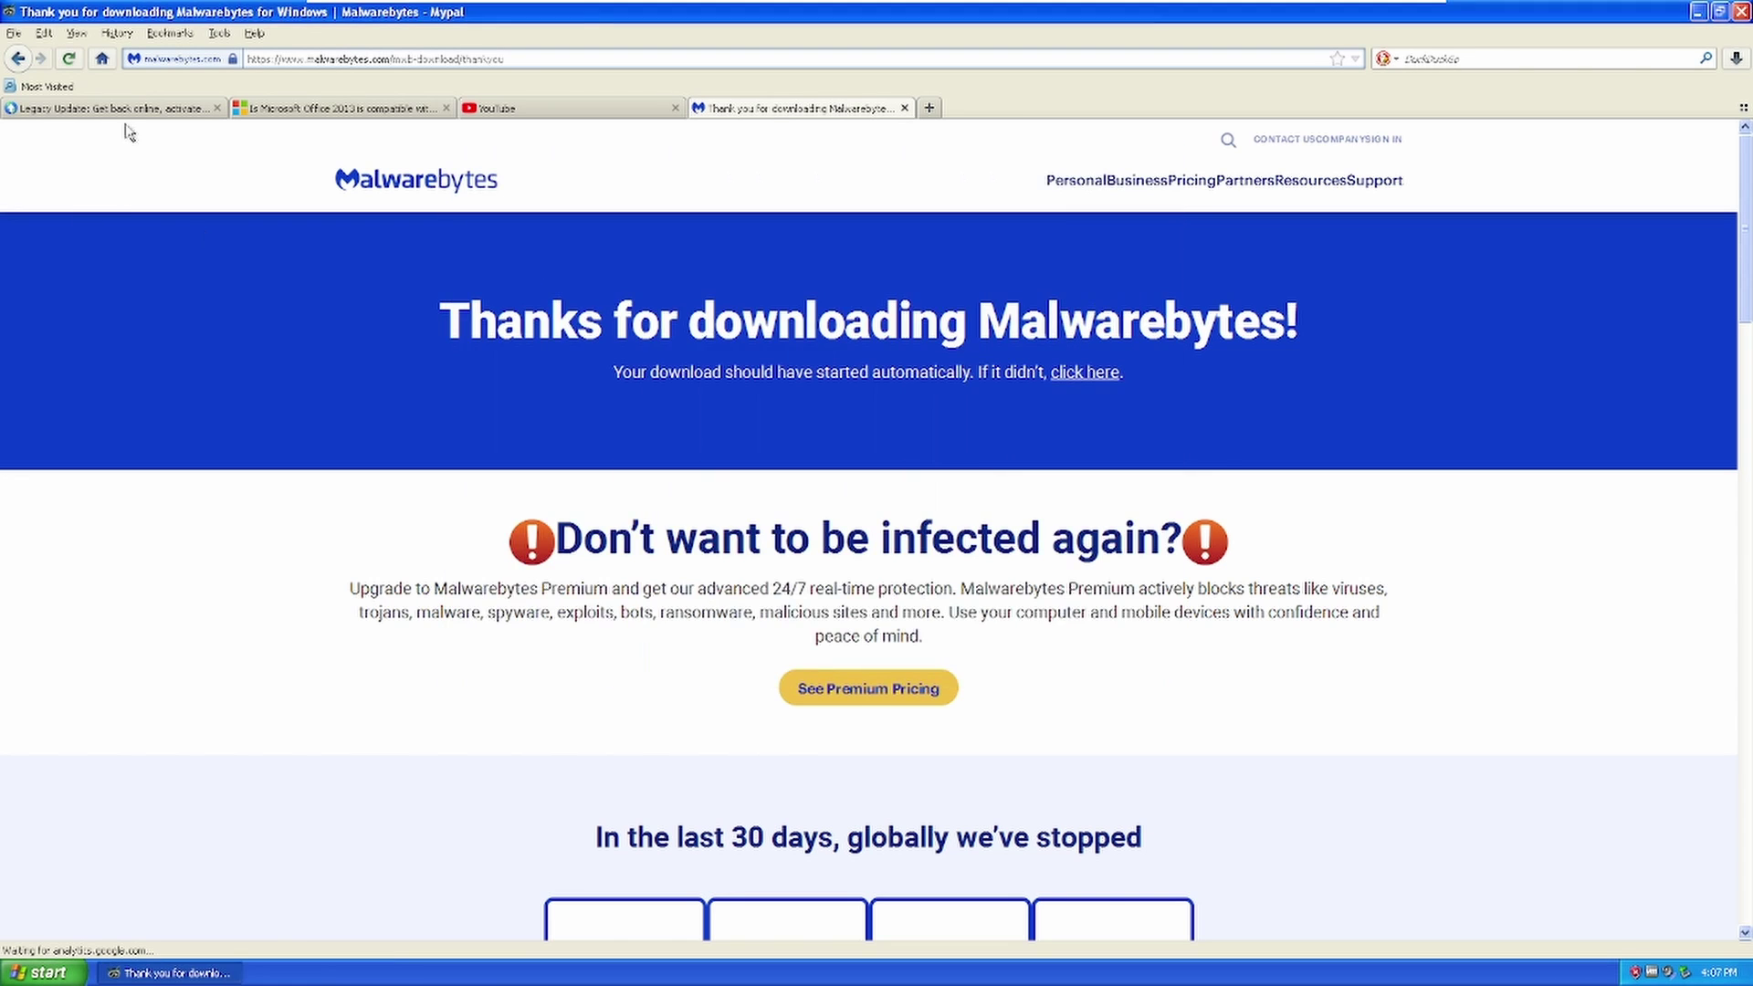
pyautogui.click(18, 58)
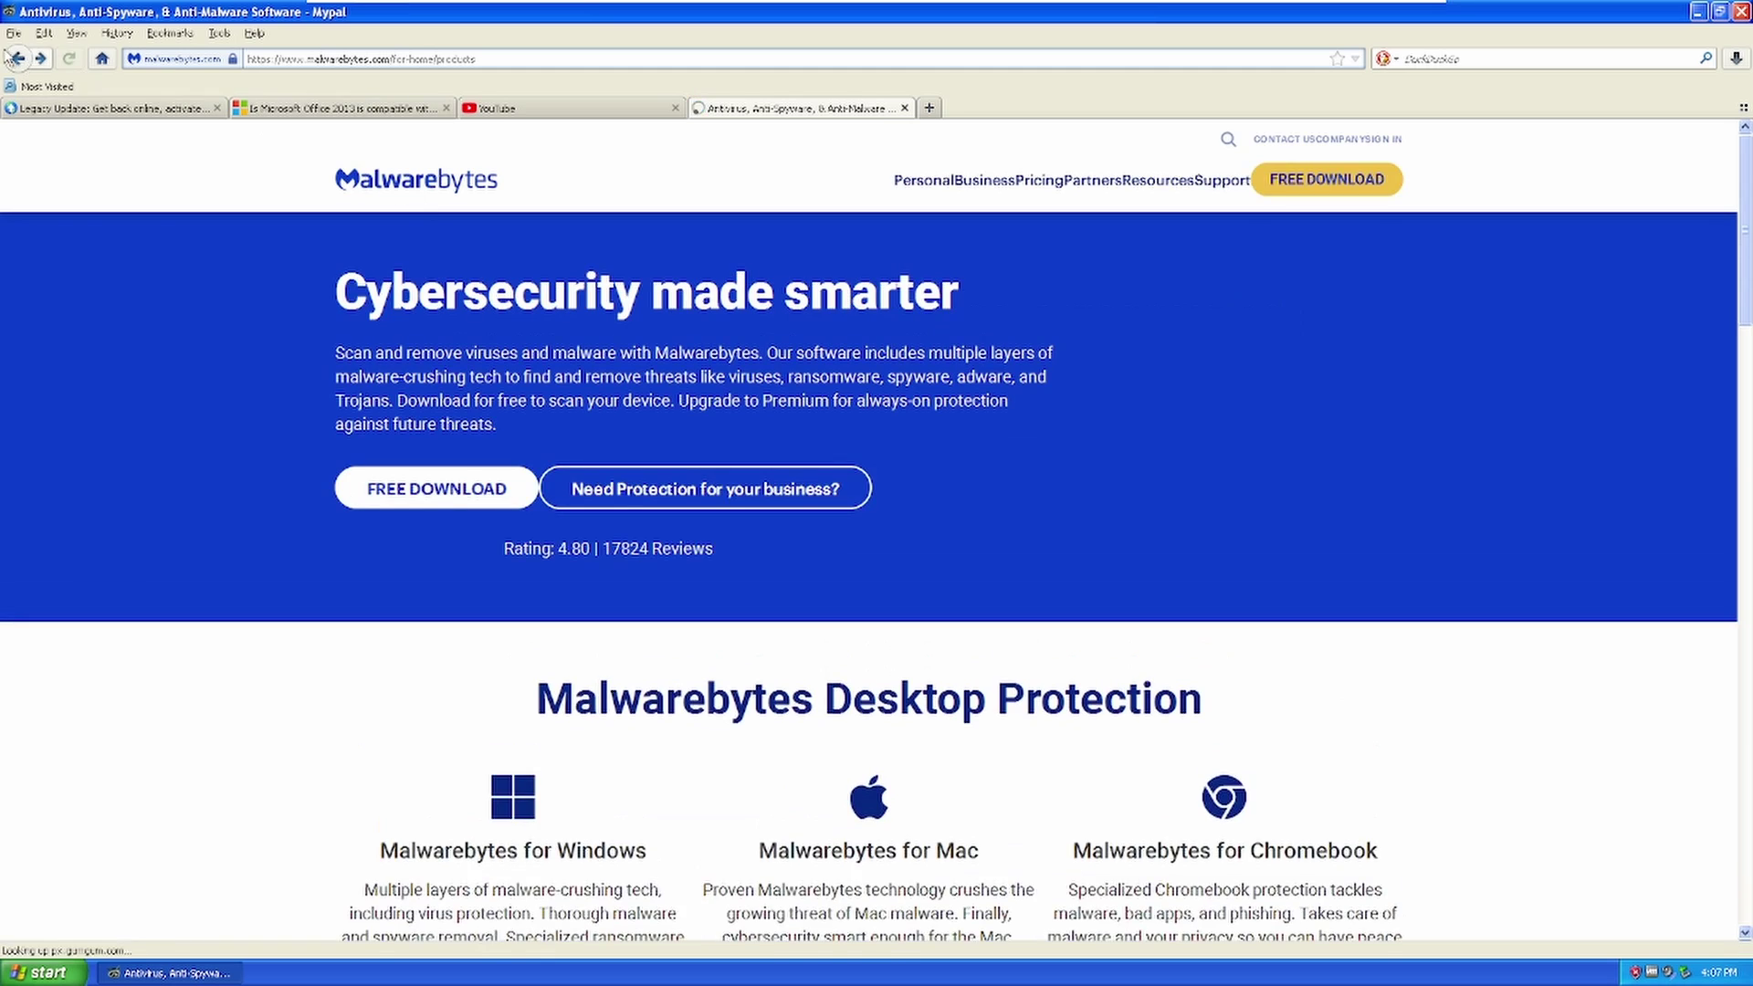
# Search for 'malwarebytes old version' and open Uptodown's older-versions page.
pyautogui.click(18, 59)
pyautogui.click(328, 157)
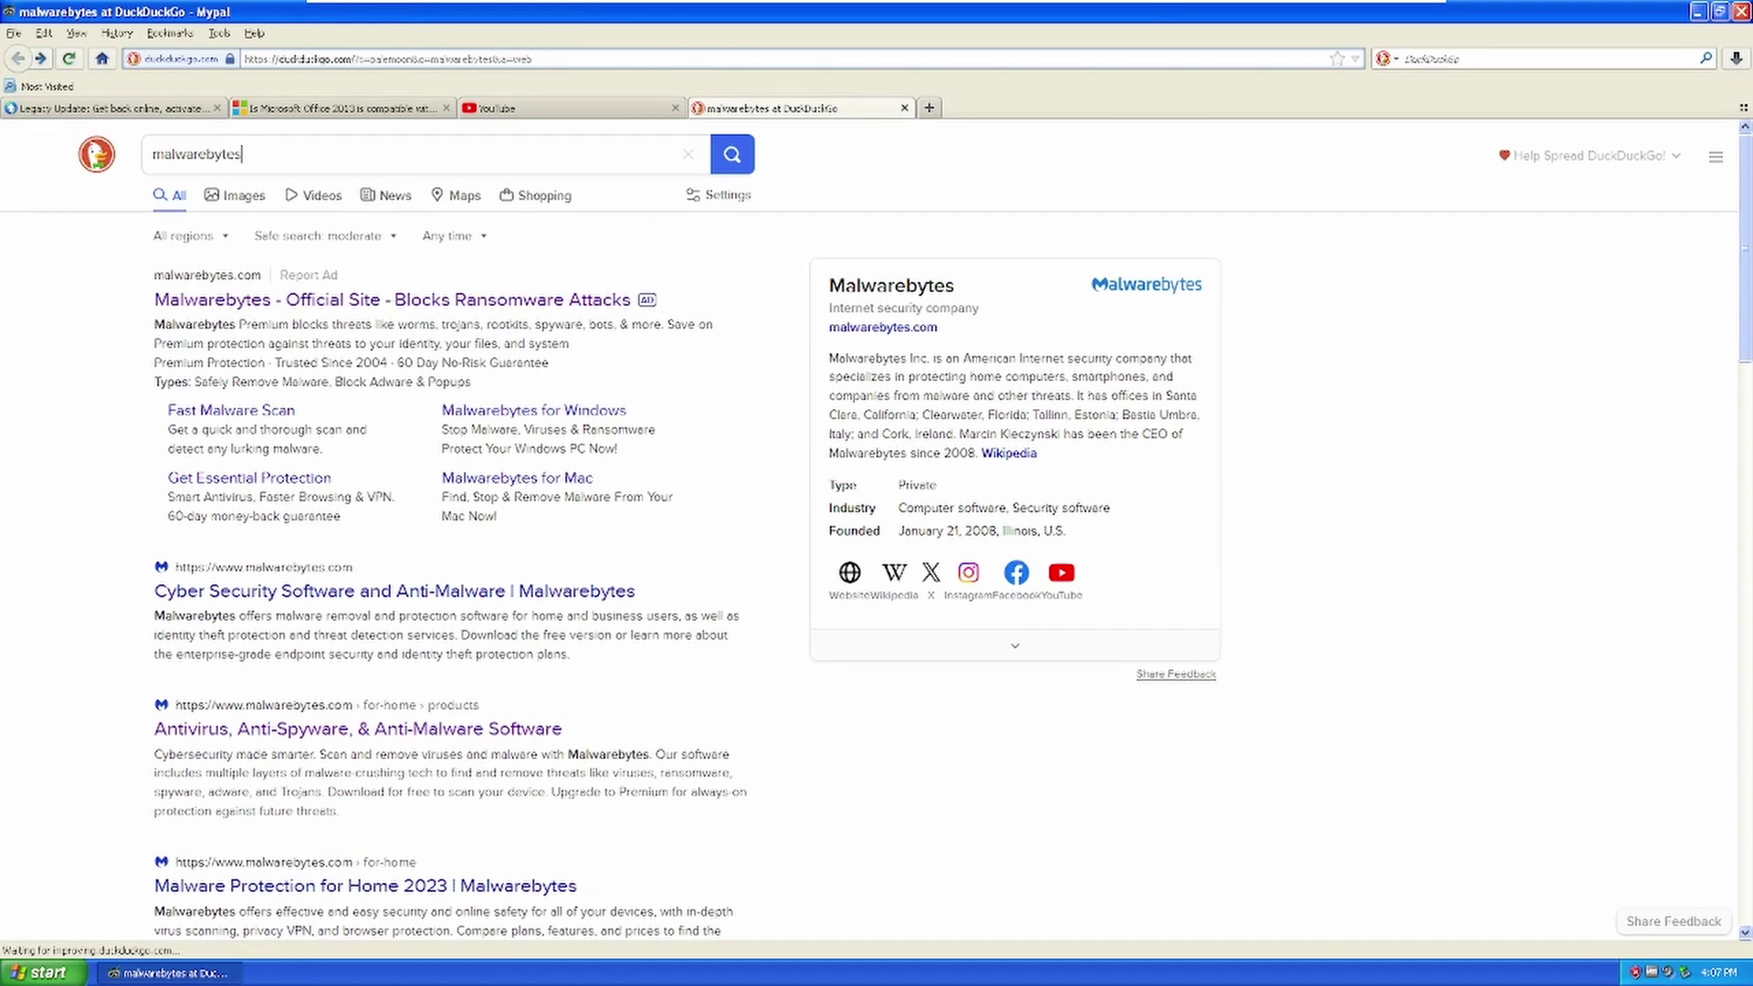
pyautogui.write('old version')
pyautogui.press('Return')
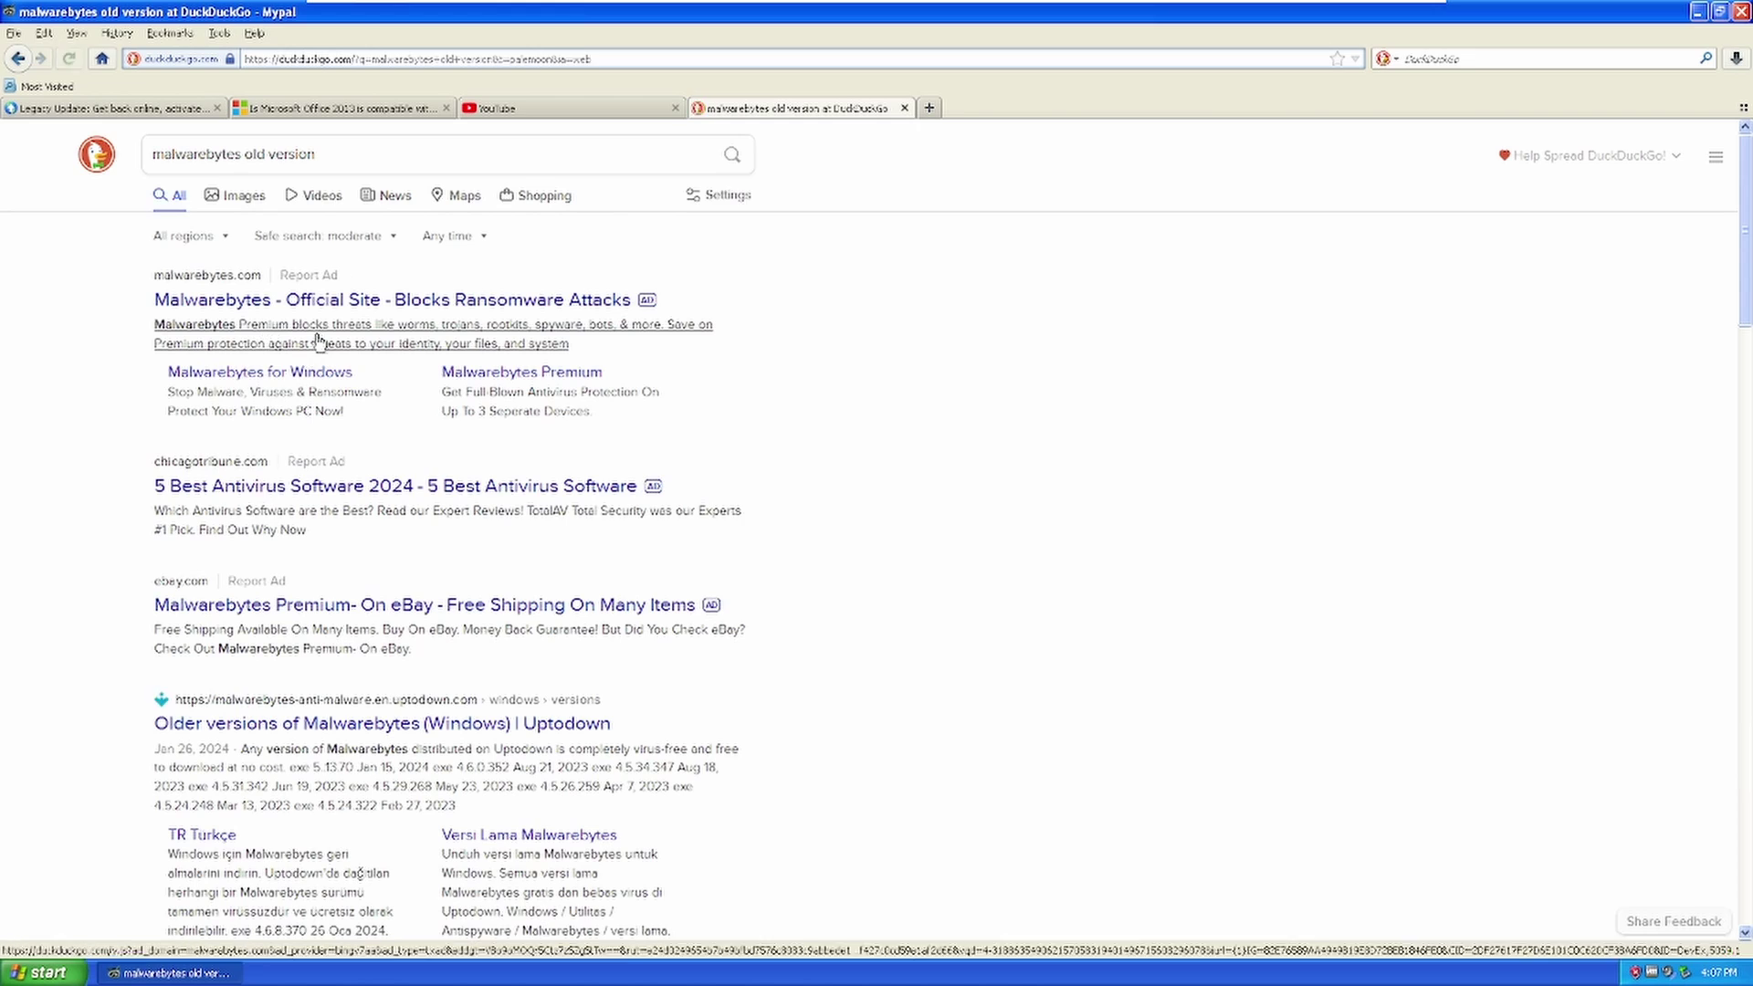
pyautogui.click(261, 751)
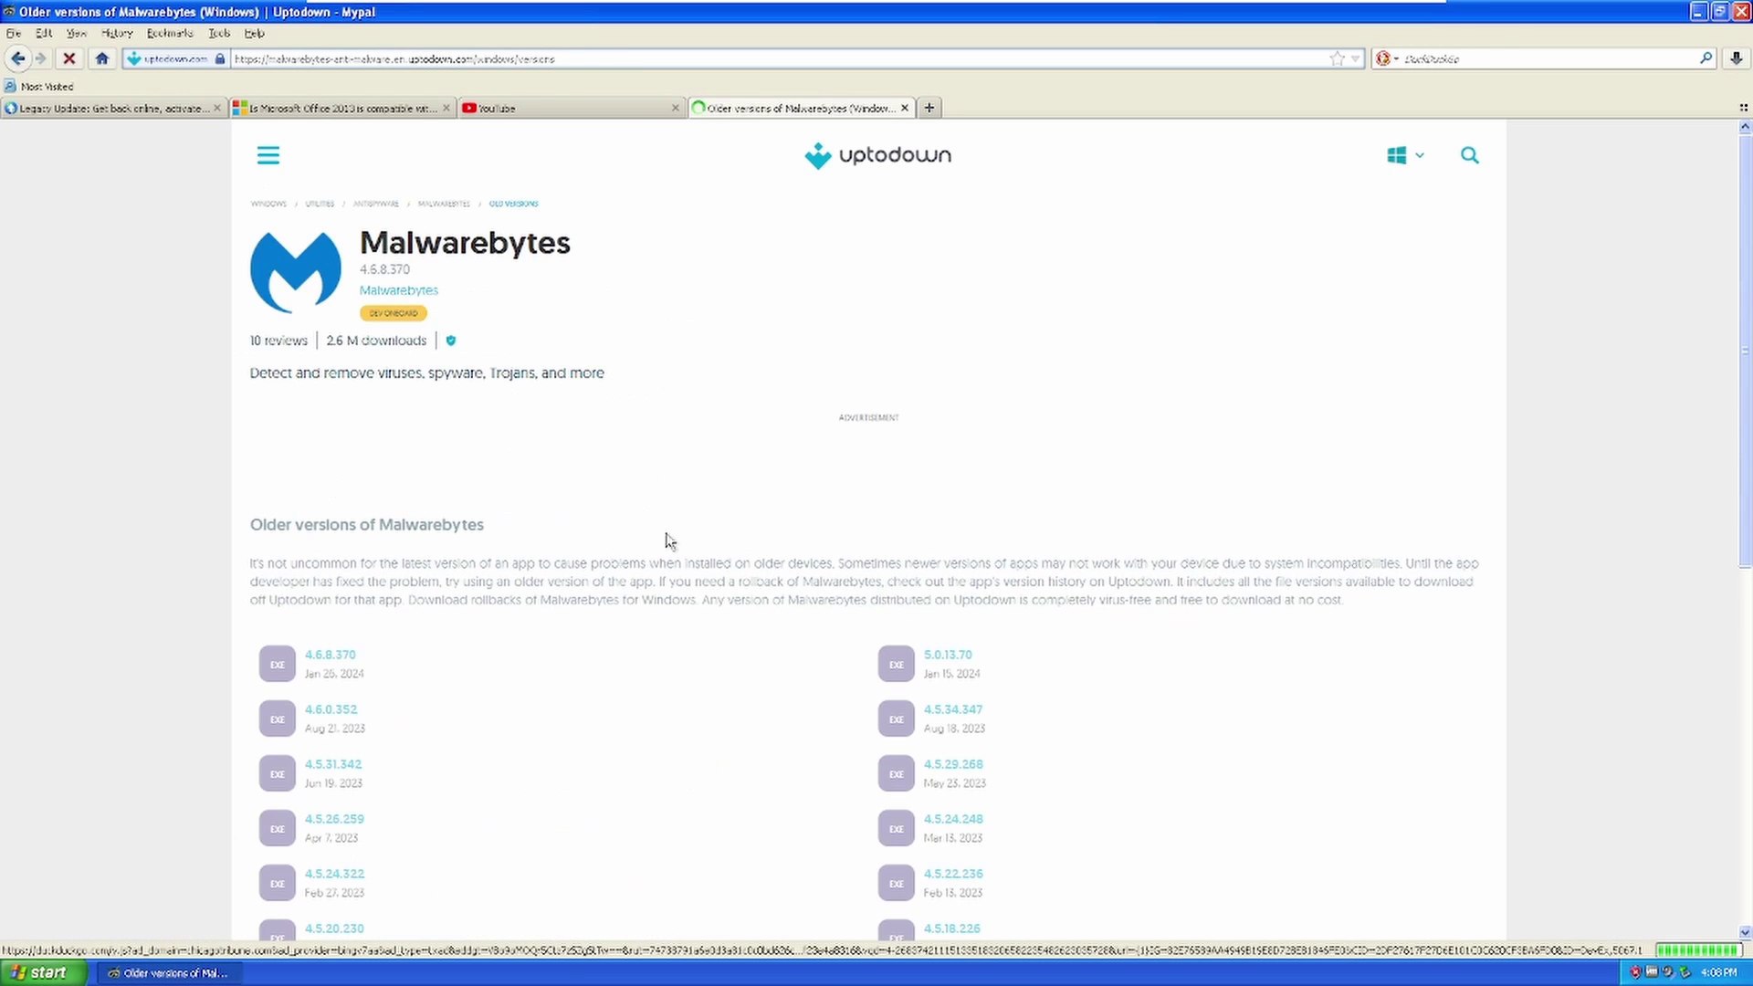
# Expand the versions list, open Malwarebytes 1.51.2, and start its download.
pyautogui.scroll(-10, 665, 548)
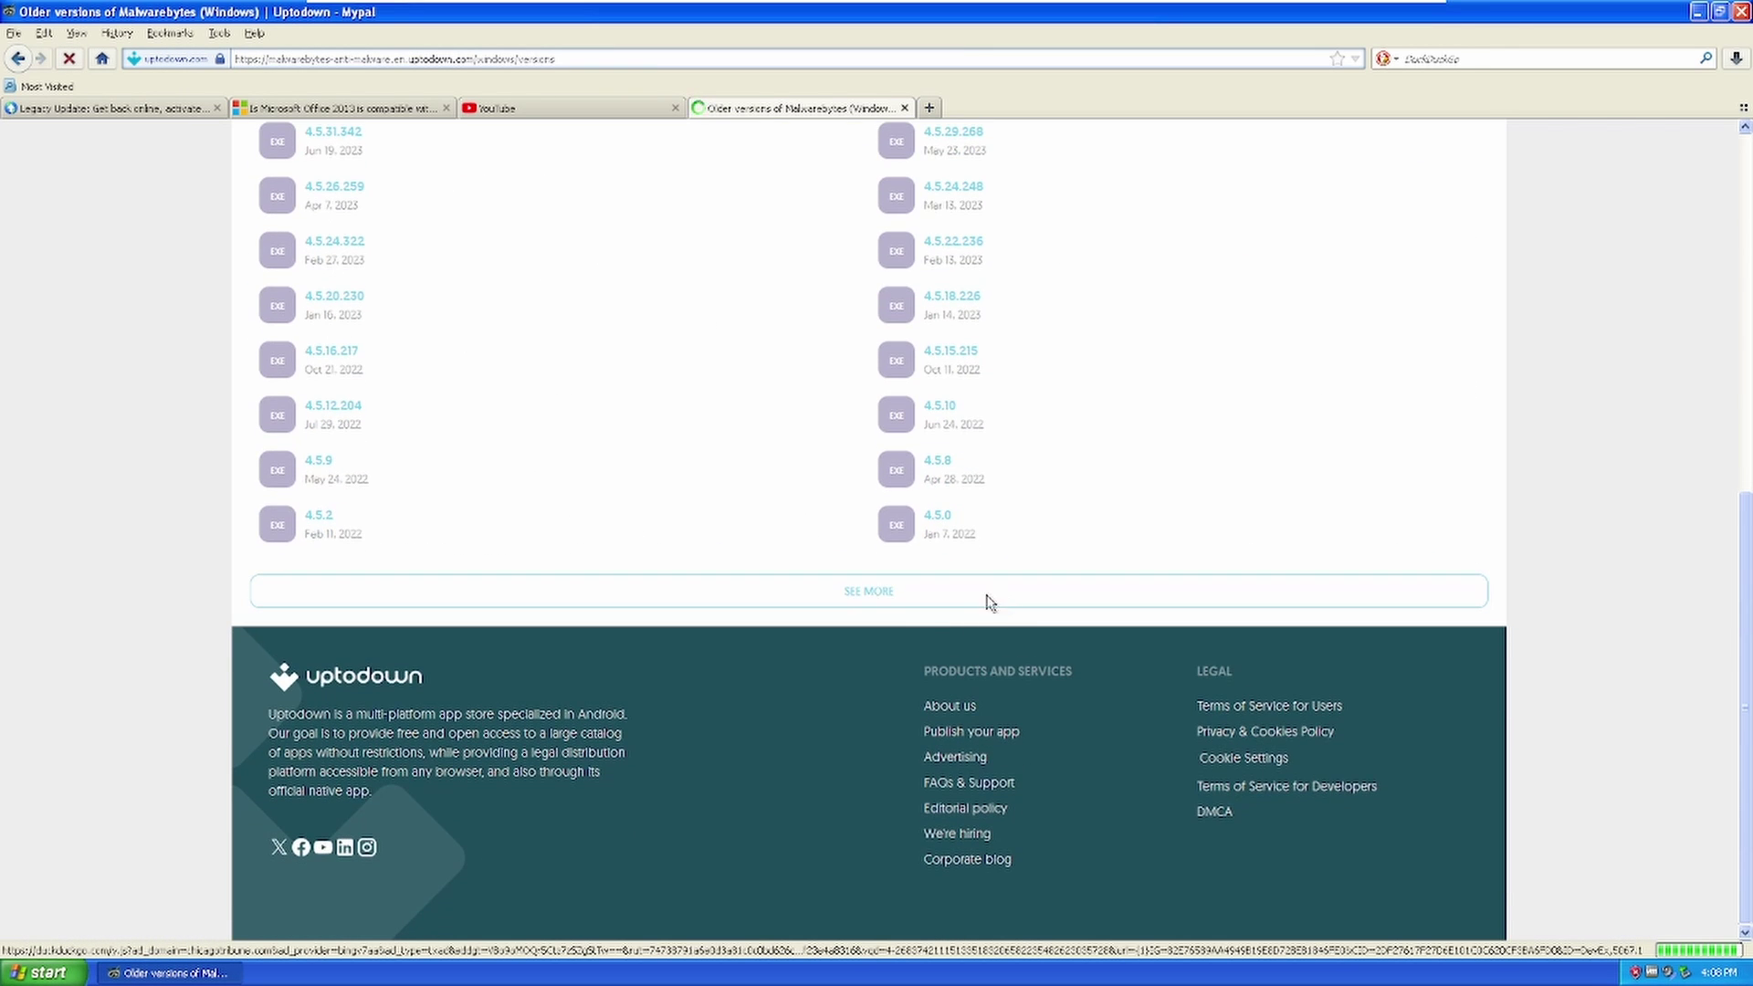
pyautogui.click(892, 591)
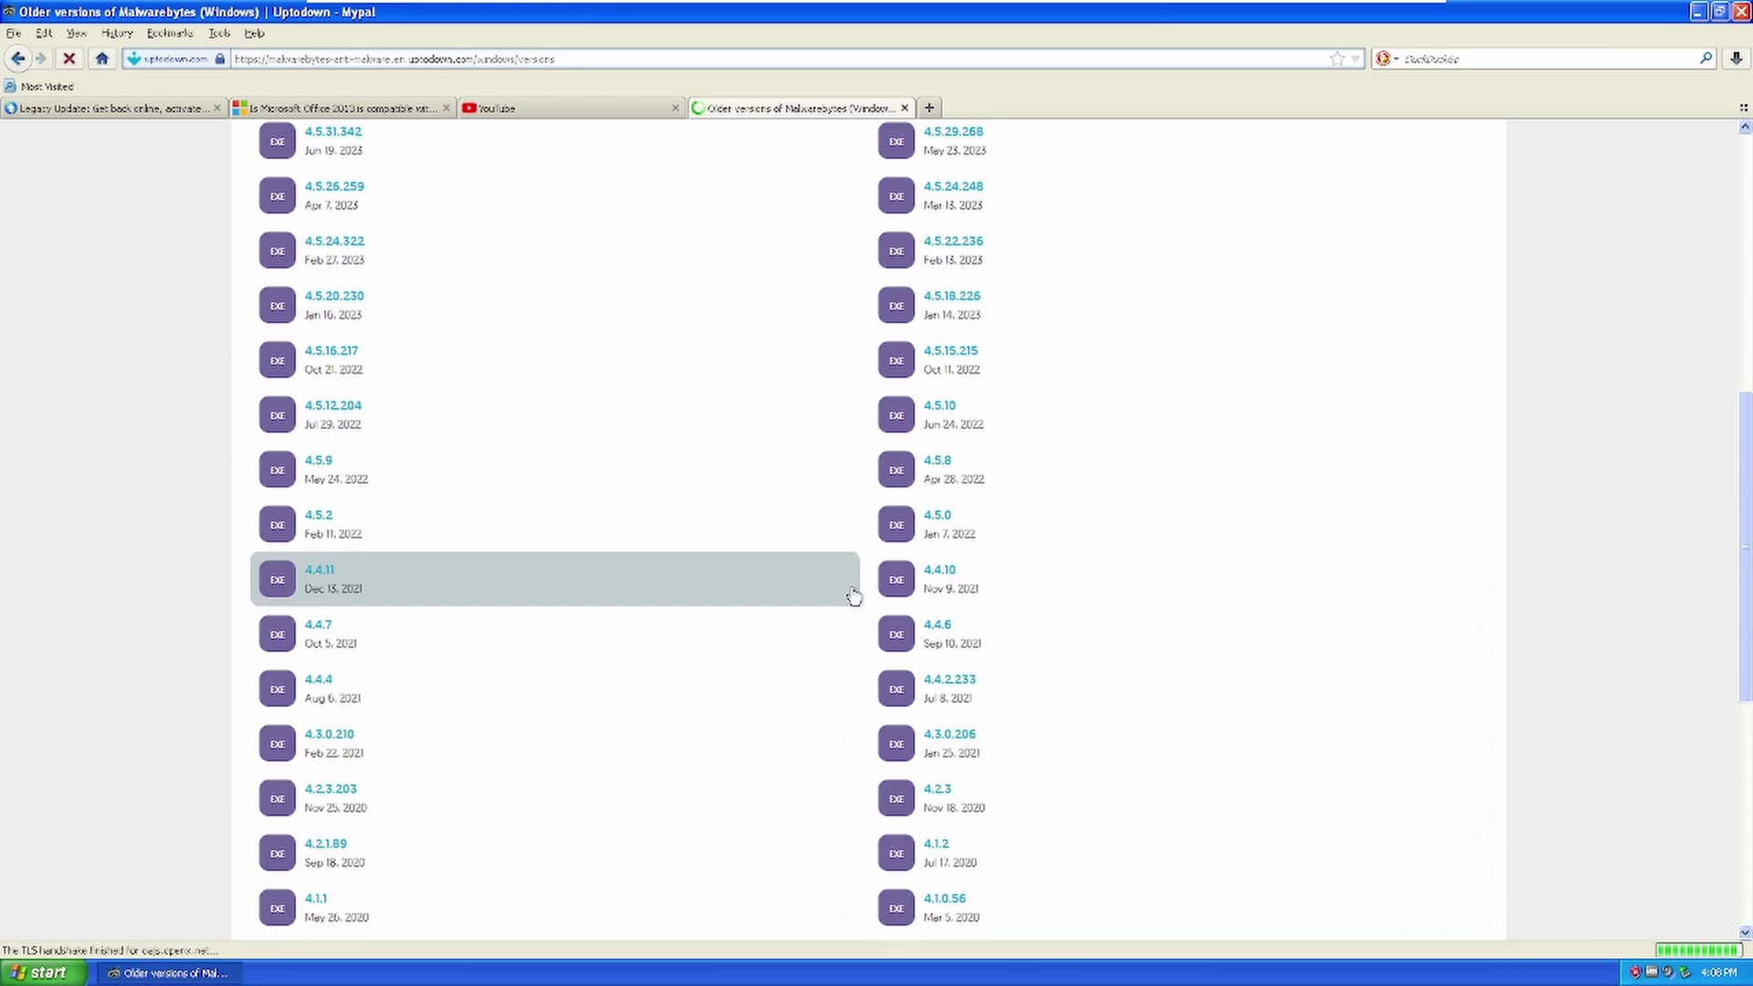
pyautogui.scroll(-6, 854, 594)
pyautogui.click(892, 591)
pyautogui.scroll(-5, 892, 598)
pyautogui.click(892, 545)
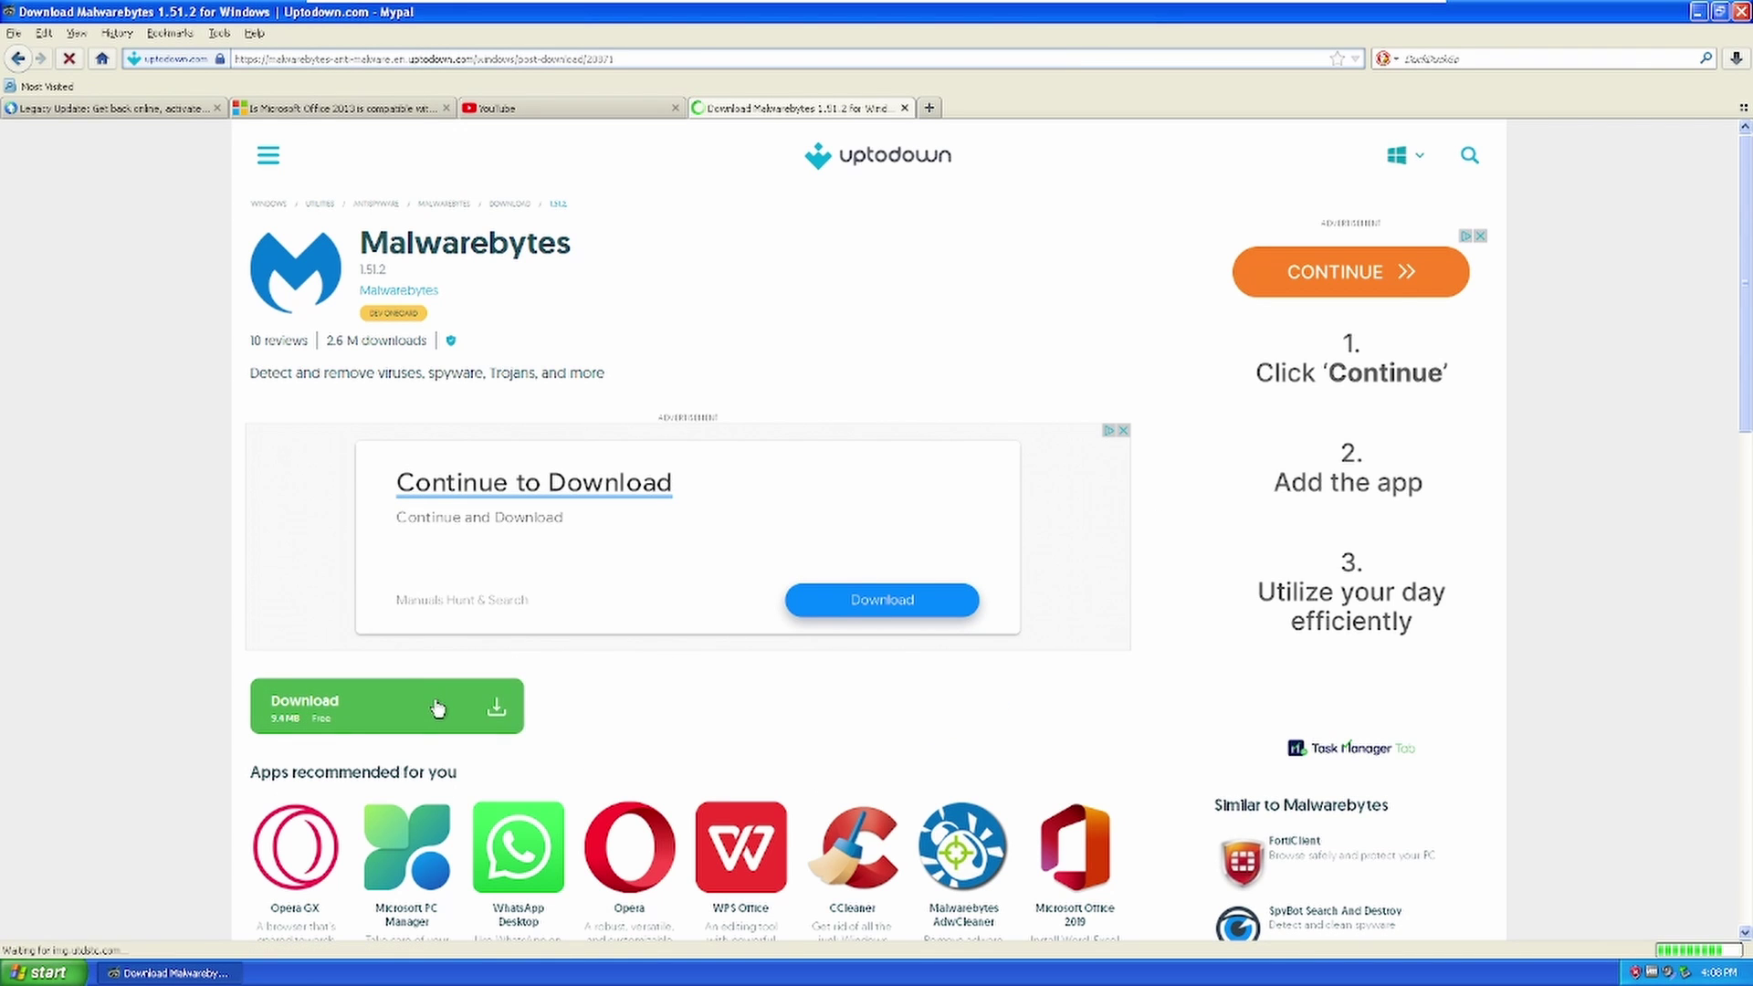
pyautogui.click(437, 709)
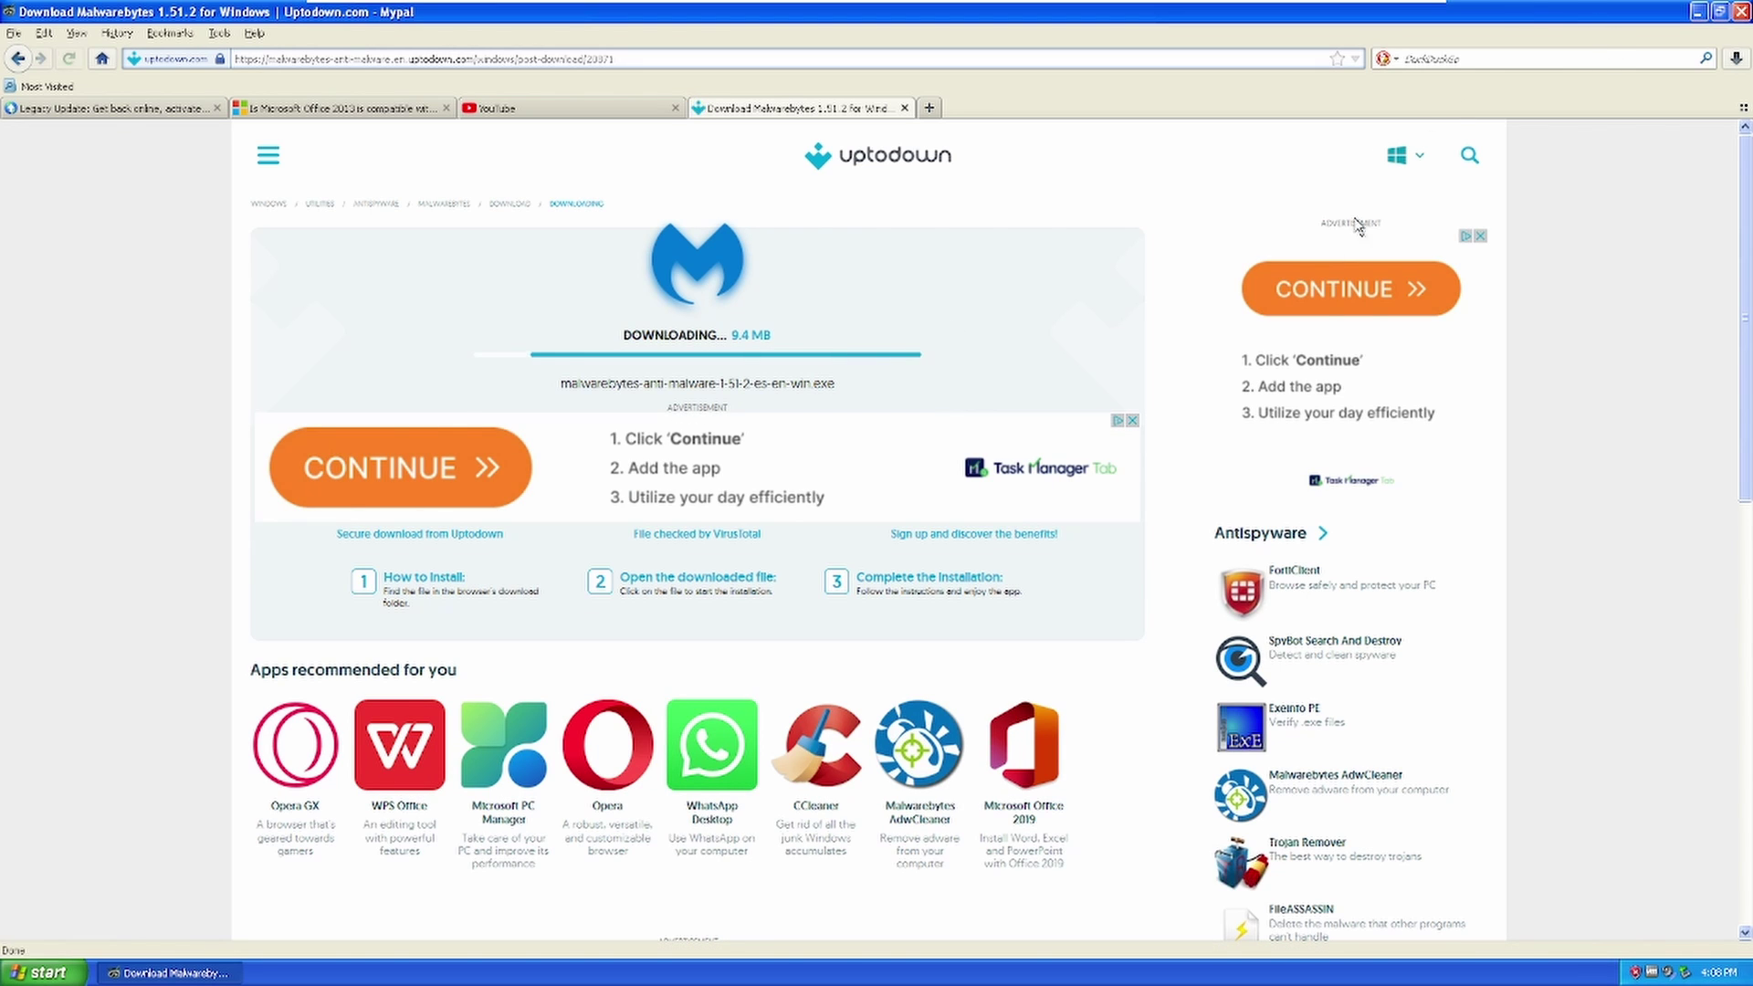
pyautogui.click(1313, 285)
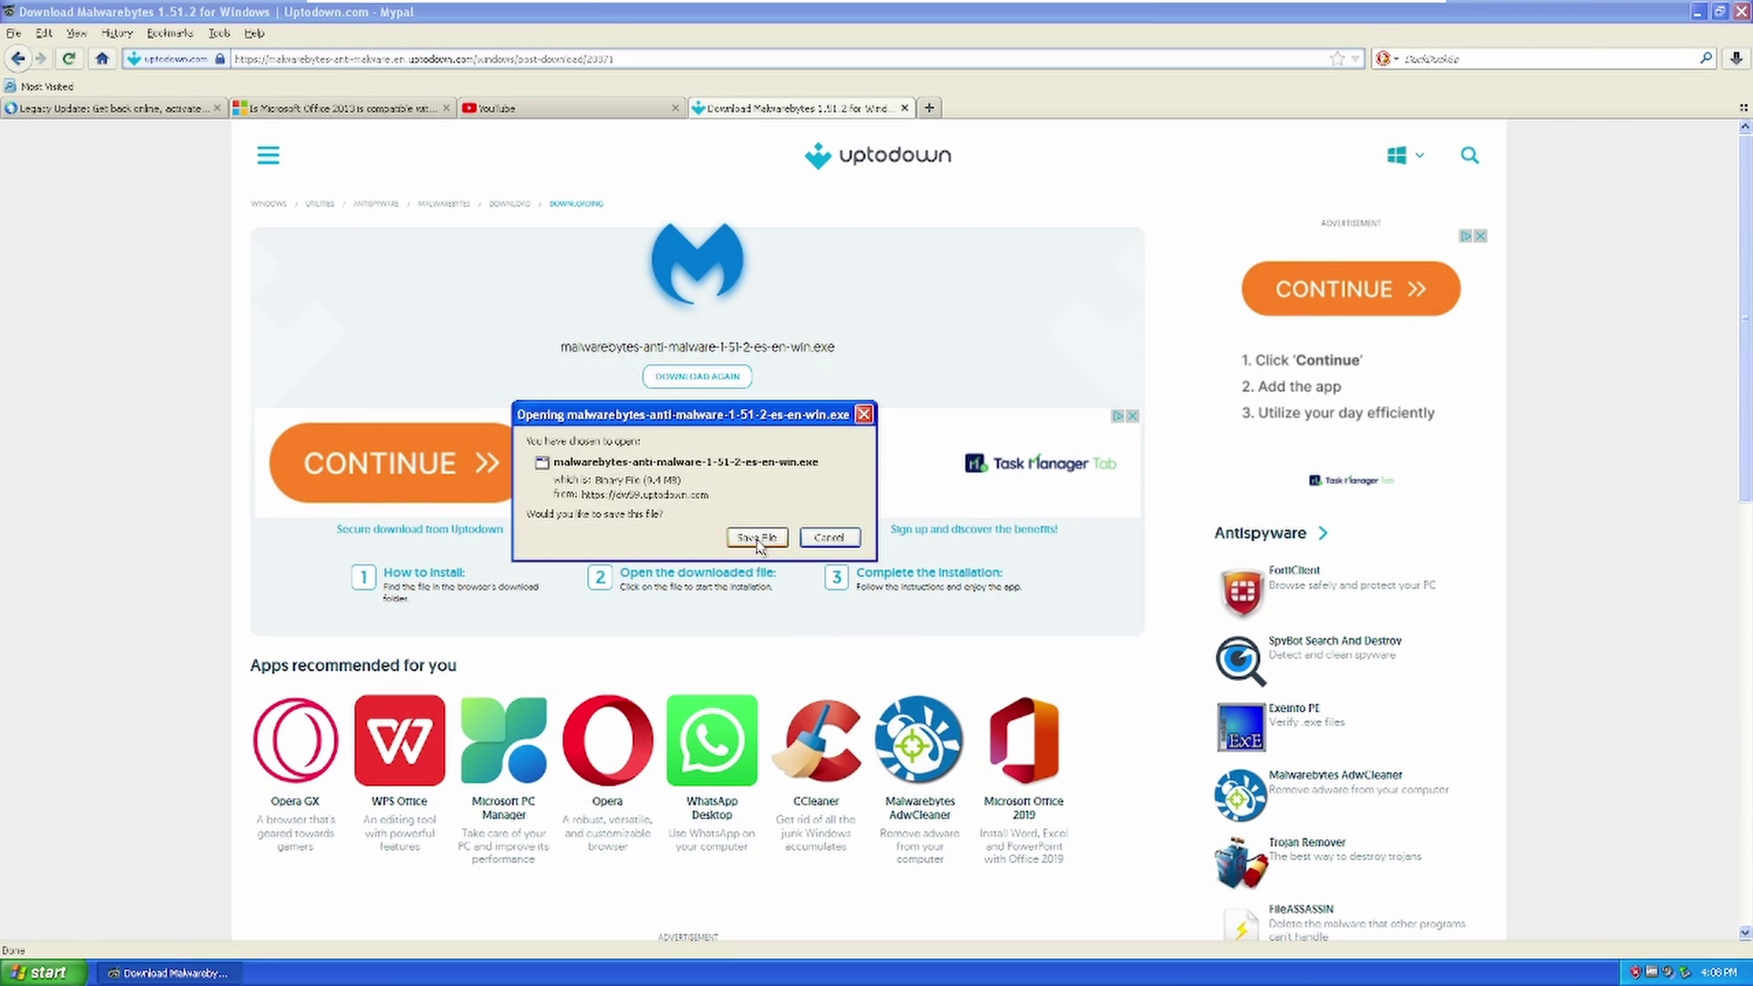
# Save the 1.51.2 installer, run it from Downloads, and keep English as setup language.
pyautogui.click(757, 539)
pyautogui.click(468, 362)
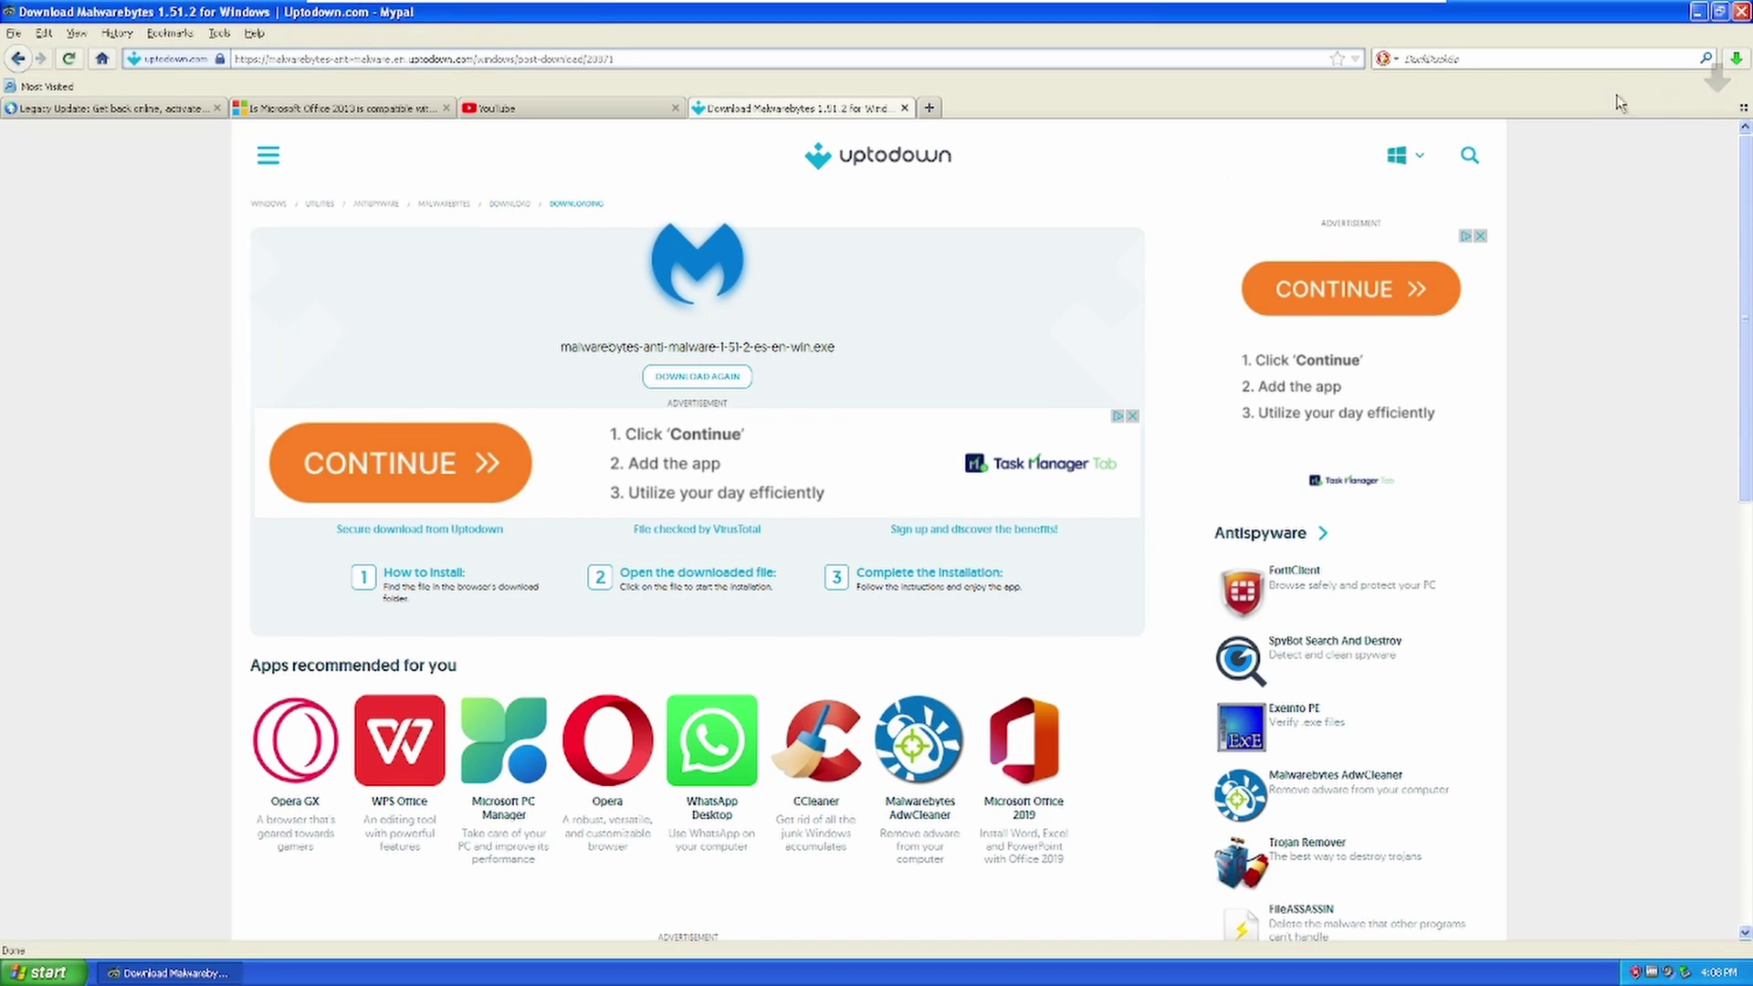
pyautogui.click(1727, 58)
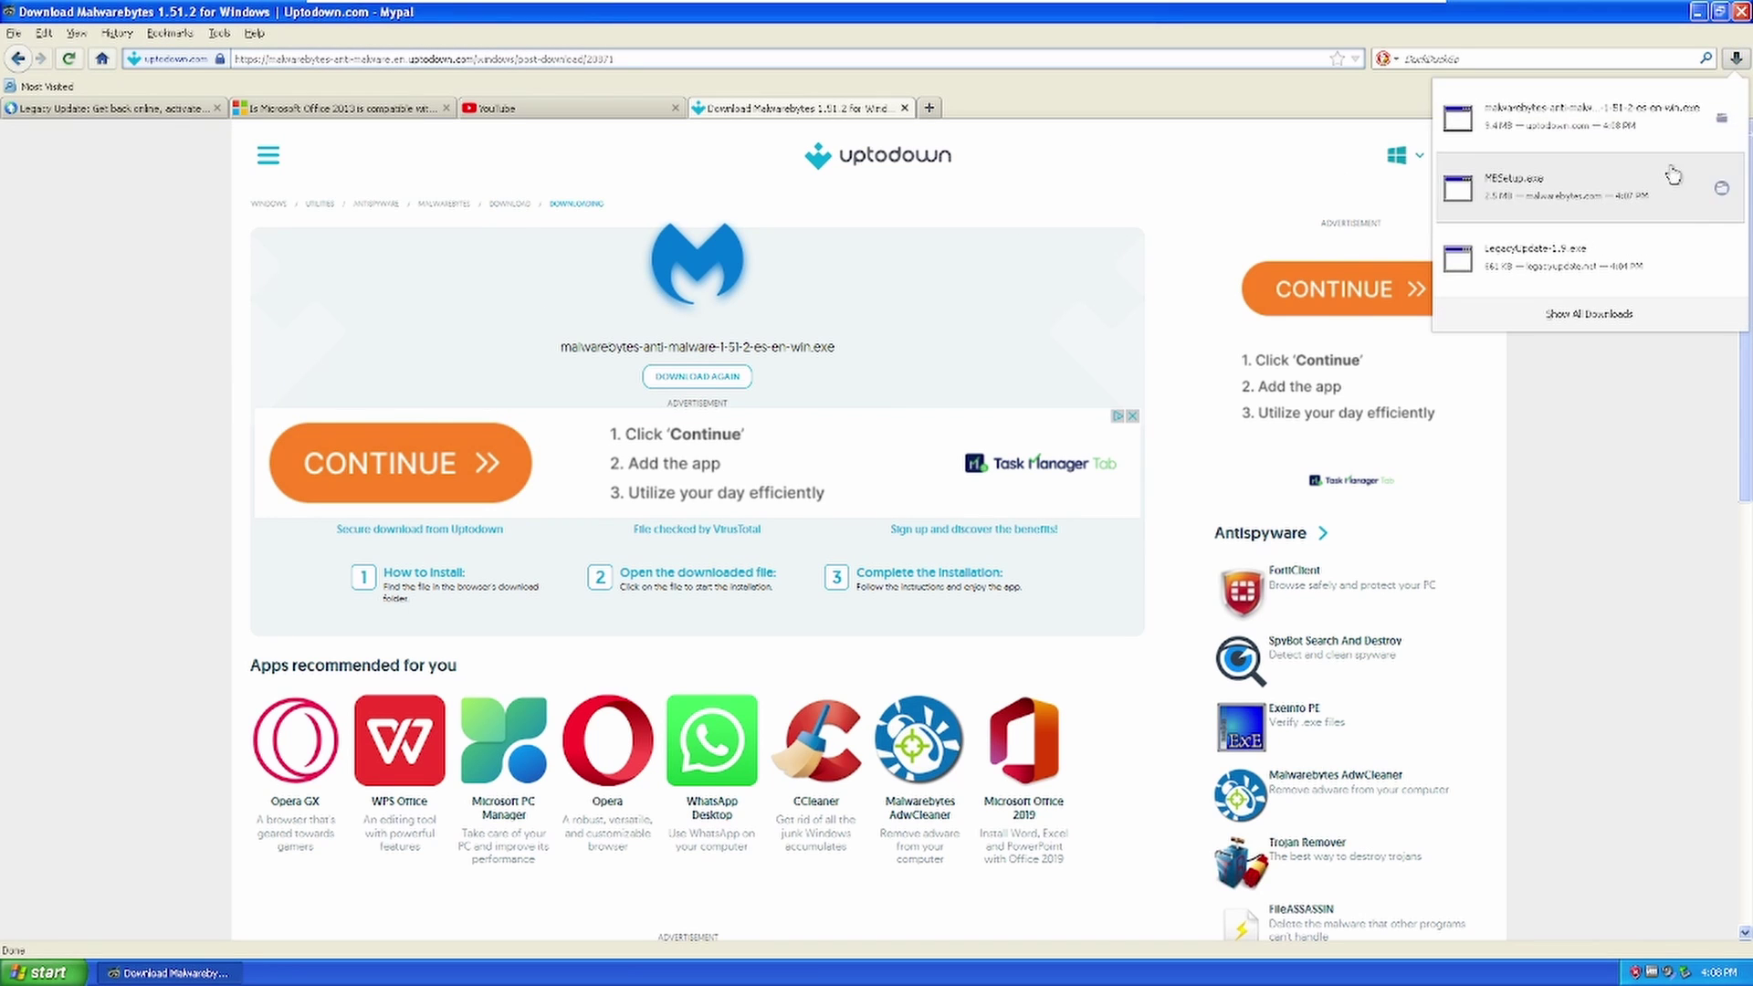
pyautogui.click(1716, 116)
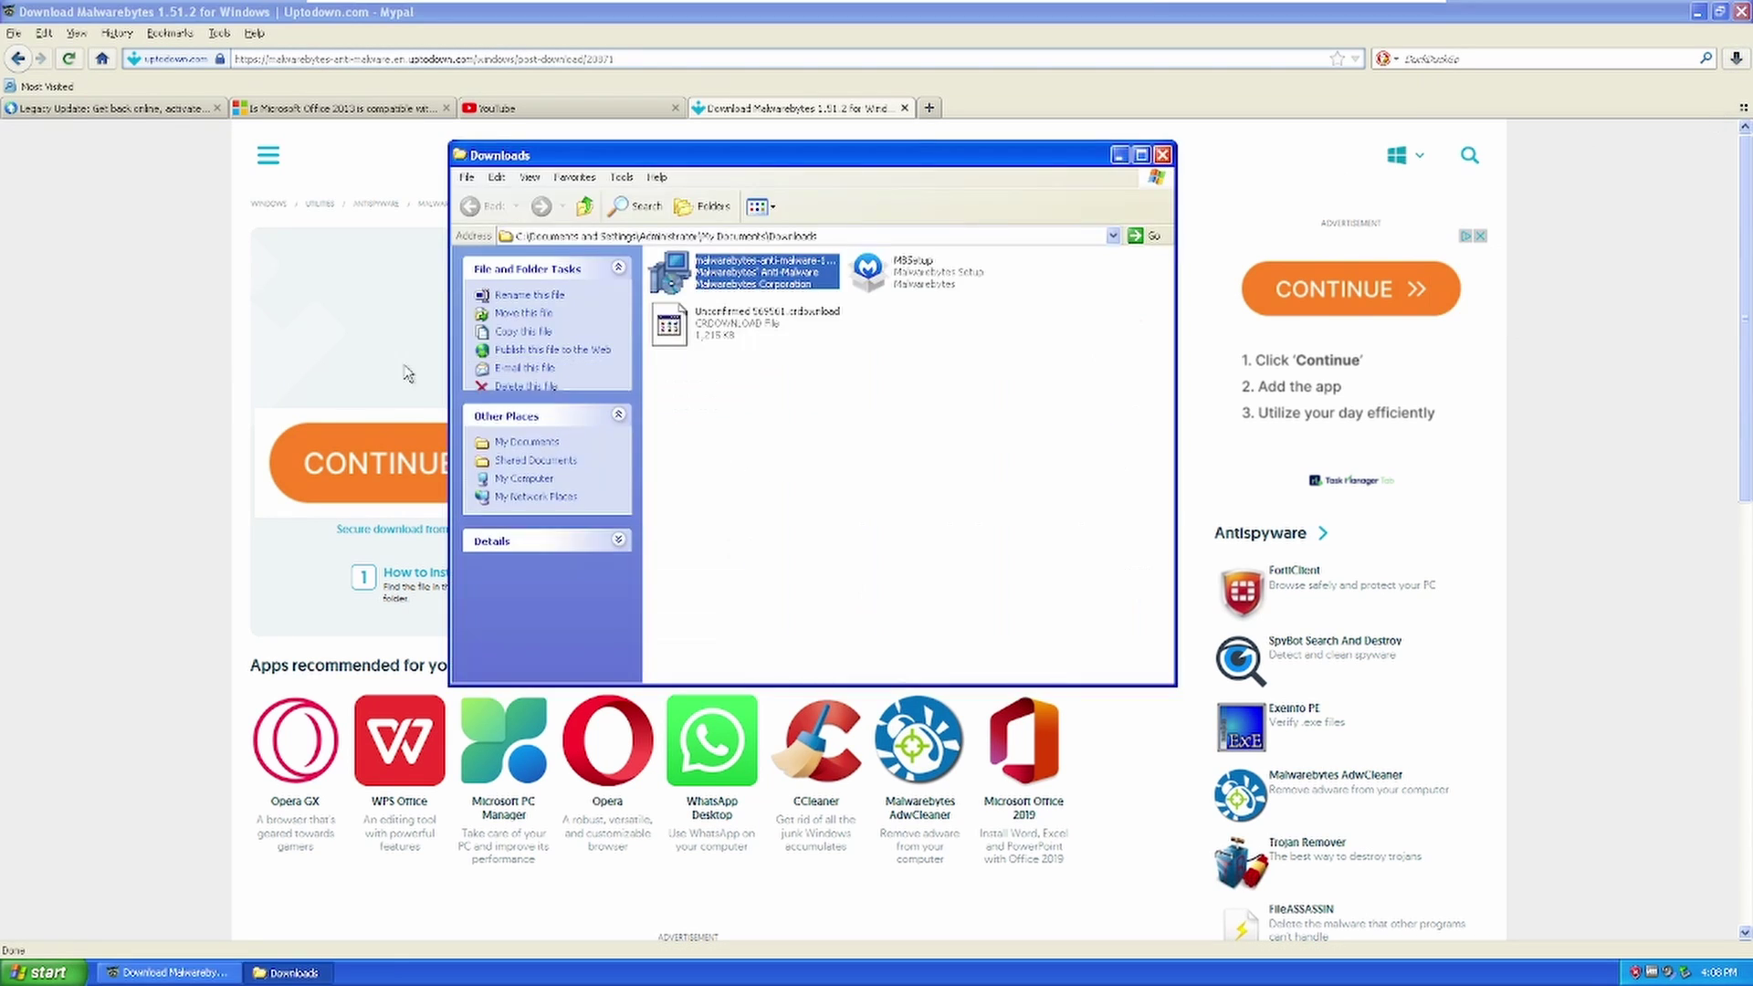
pyautogui.doubleClick(799, 283)
pyautogui.click(926, 504)
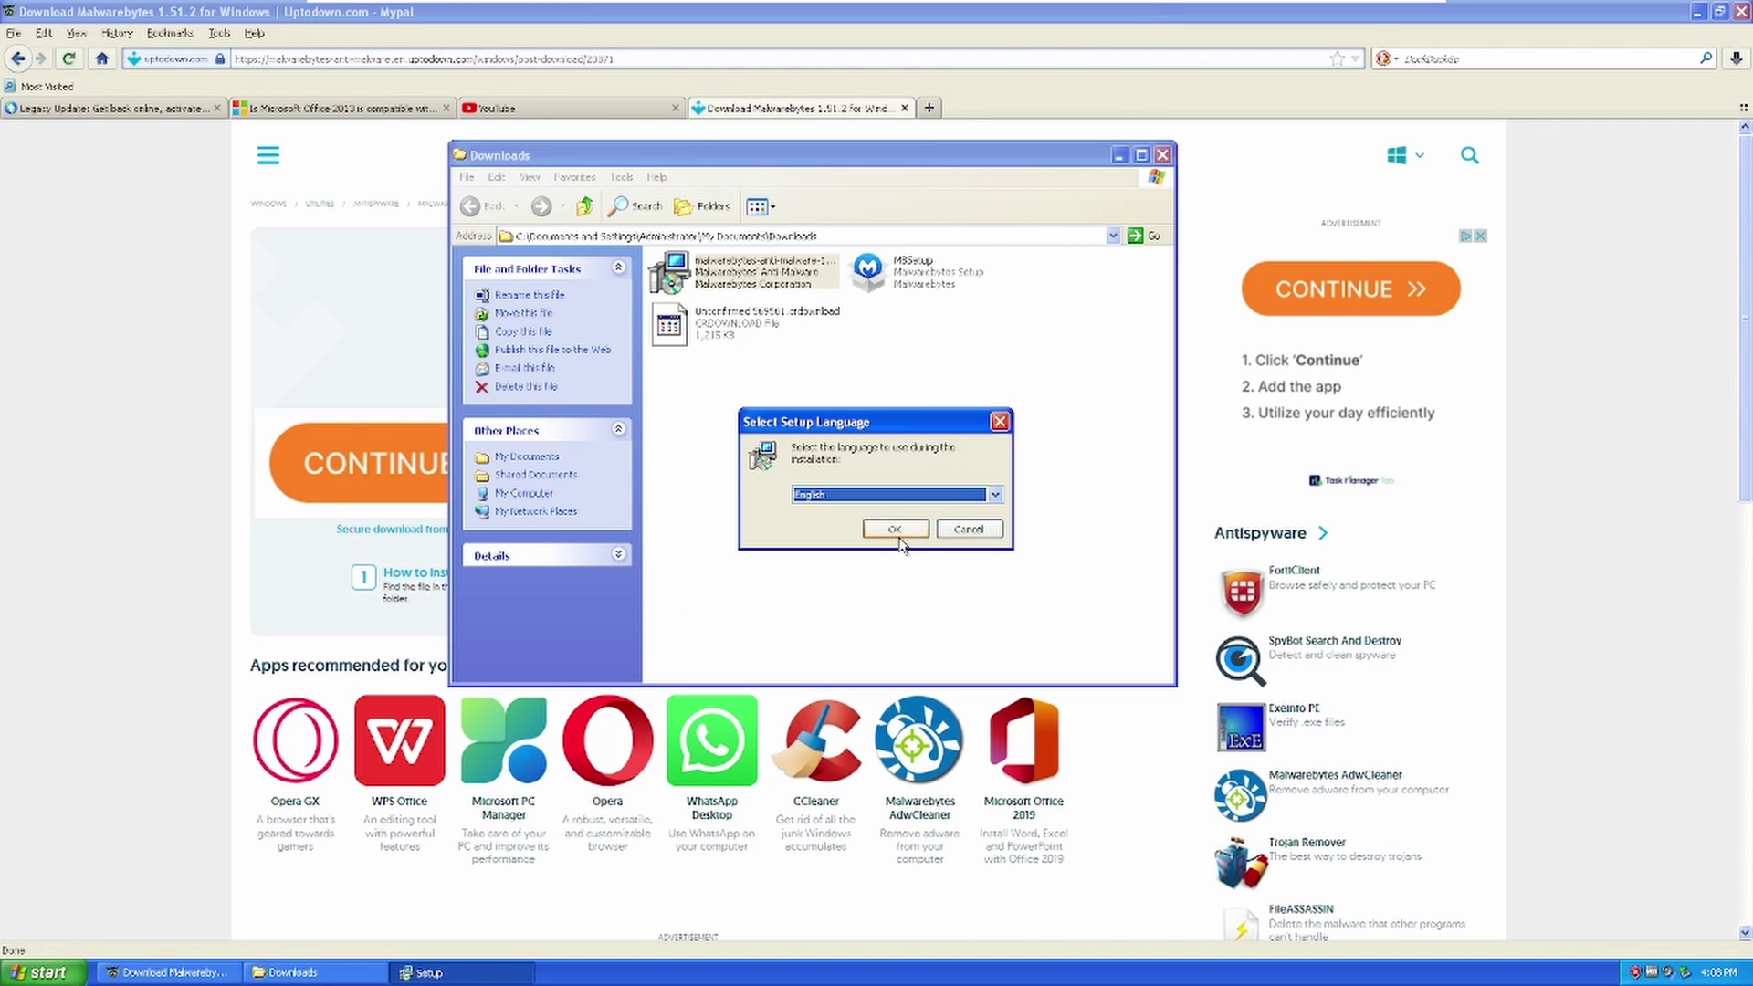
pyautogui.click(900, 538)
pyautogui.click(1163, 154)
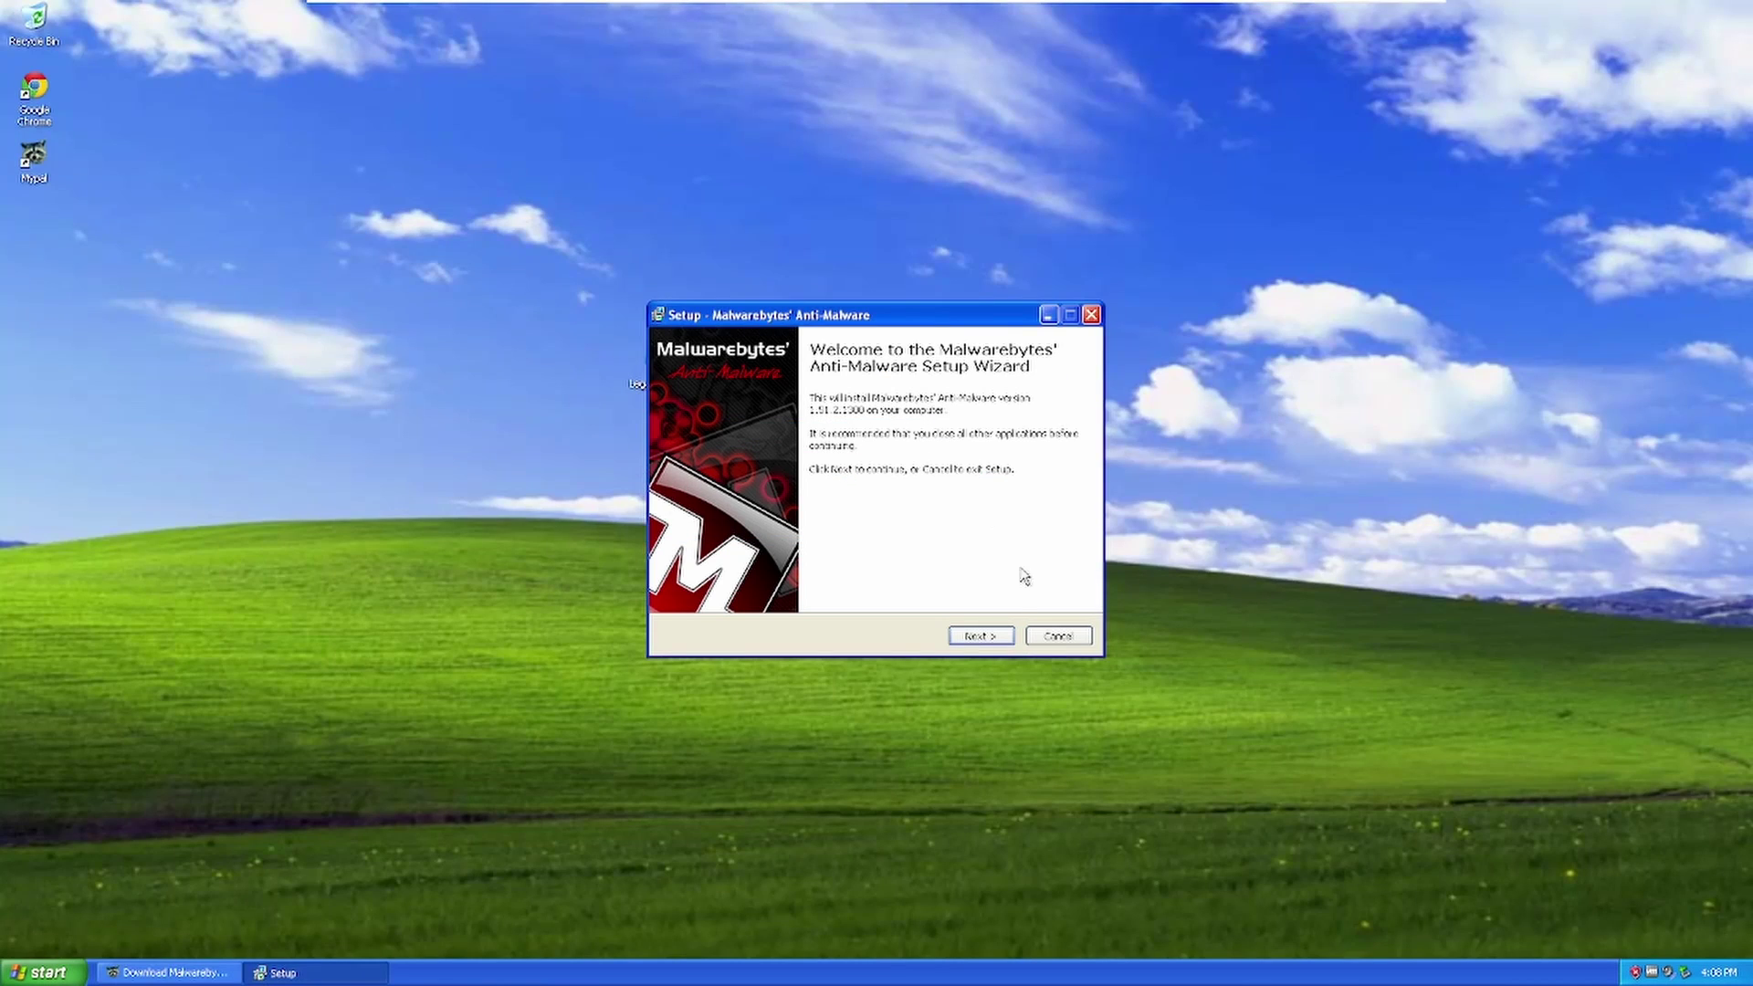
# Accept the license, keep all default setup options, install, and finish launching Malwarebytes.
pyautogui.click(990, 635)
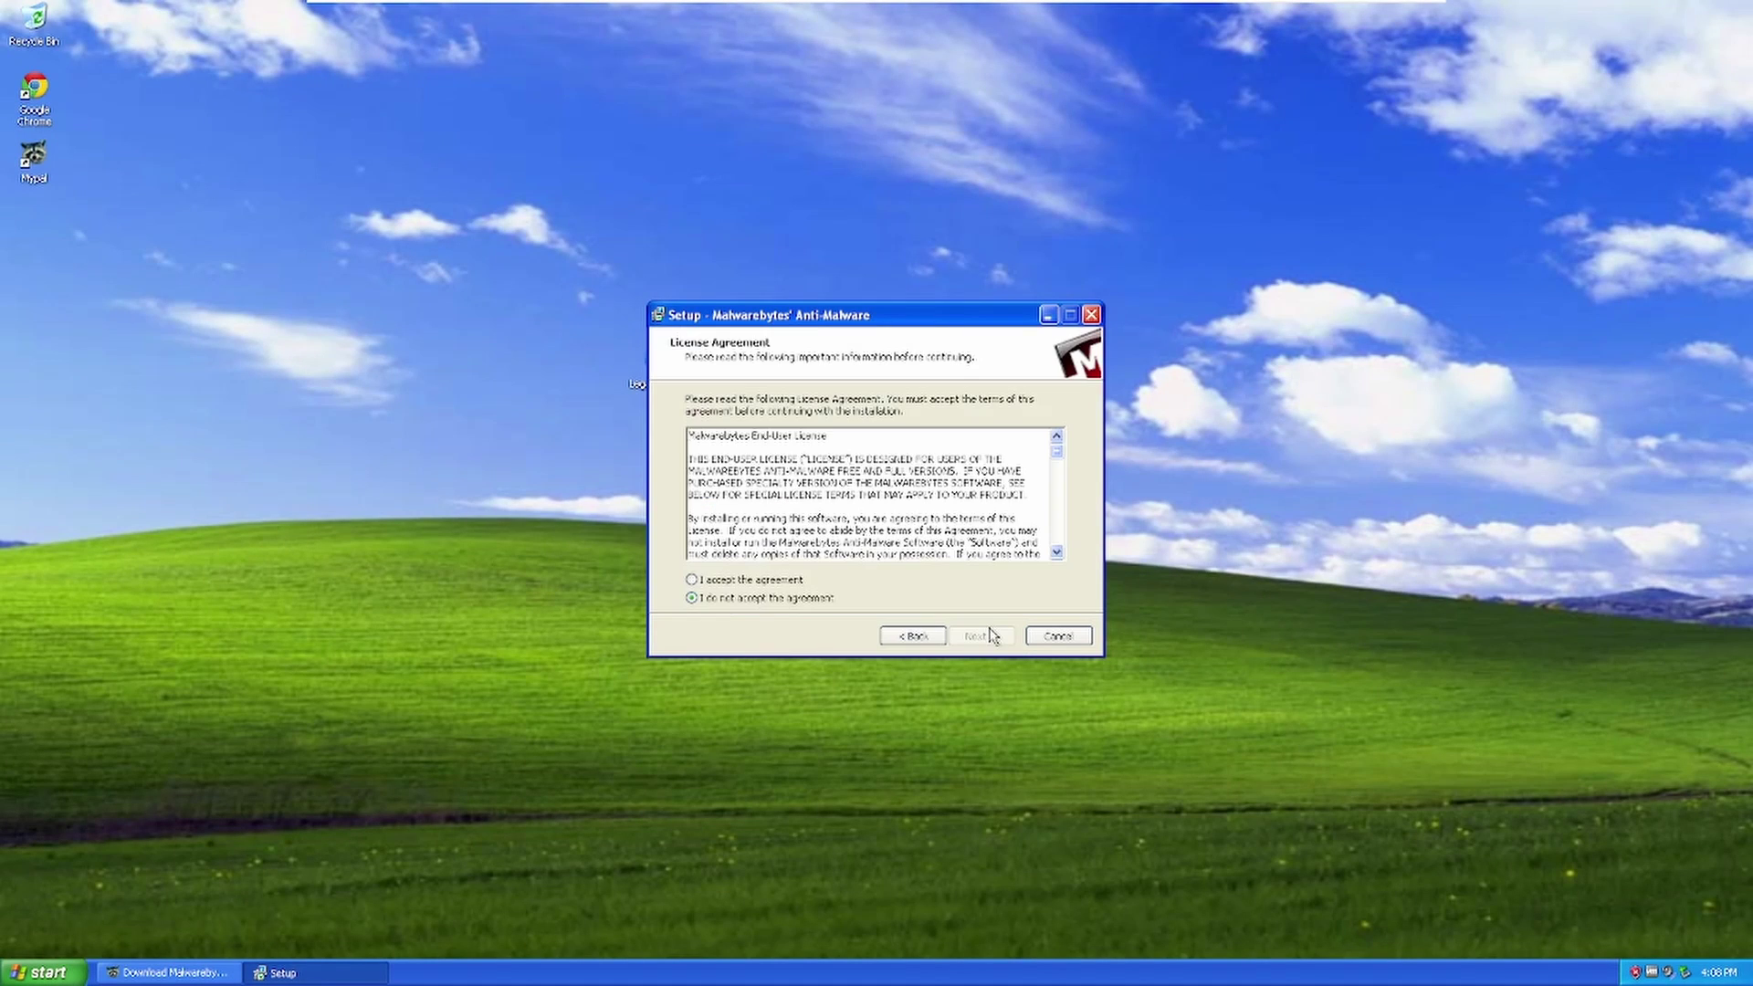
pyautogui.click(780, 580)
pyautogui.click(998, 643)
pyautogui.click(996, 642)
pyautogui.click(995, 642)
pyautogui.click(973, 636)
pyautogui.click(977, 640)
pyautogui.click(975, 642)
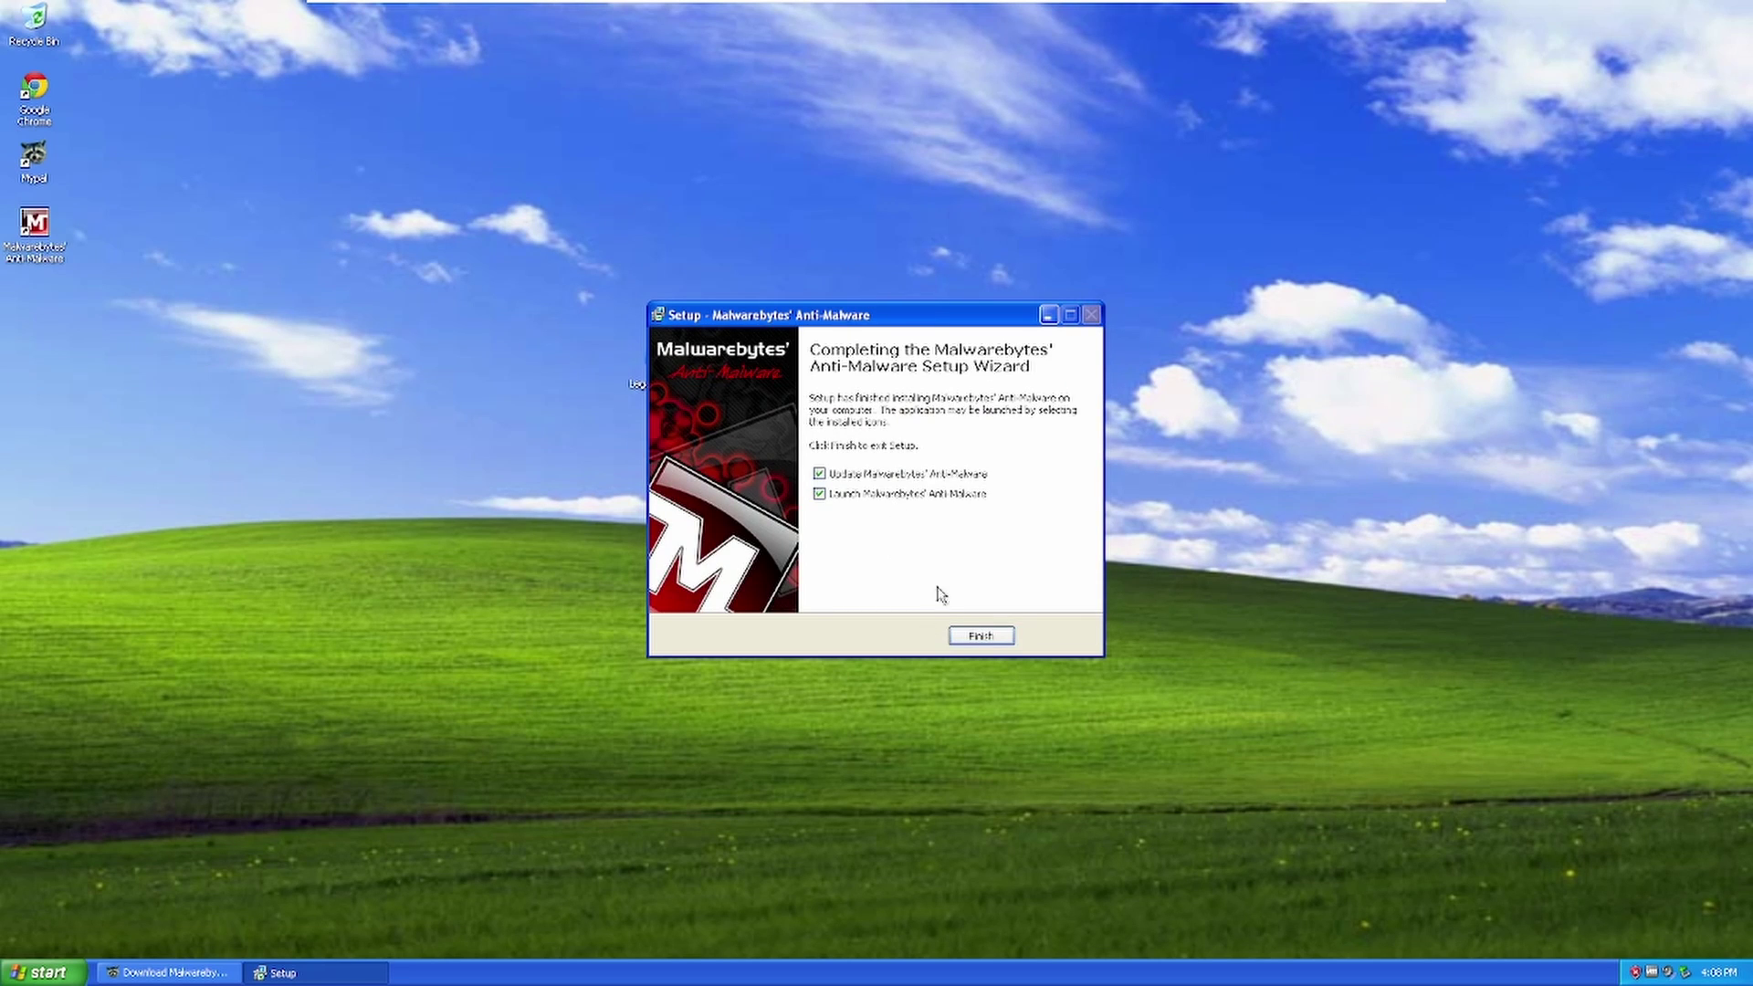
pyautogui.click(973, 635)
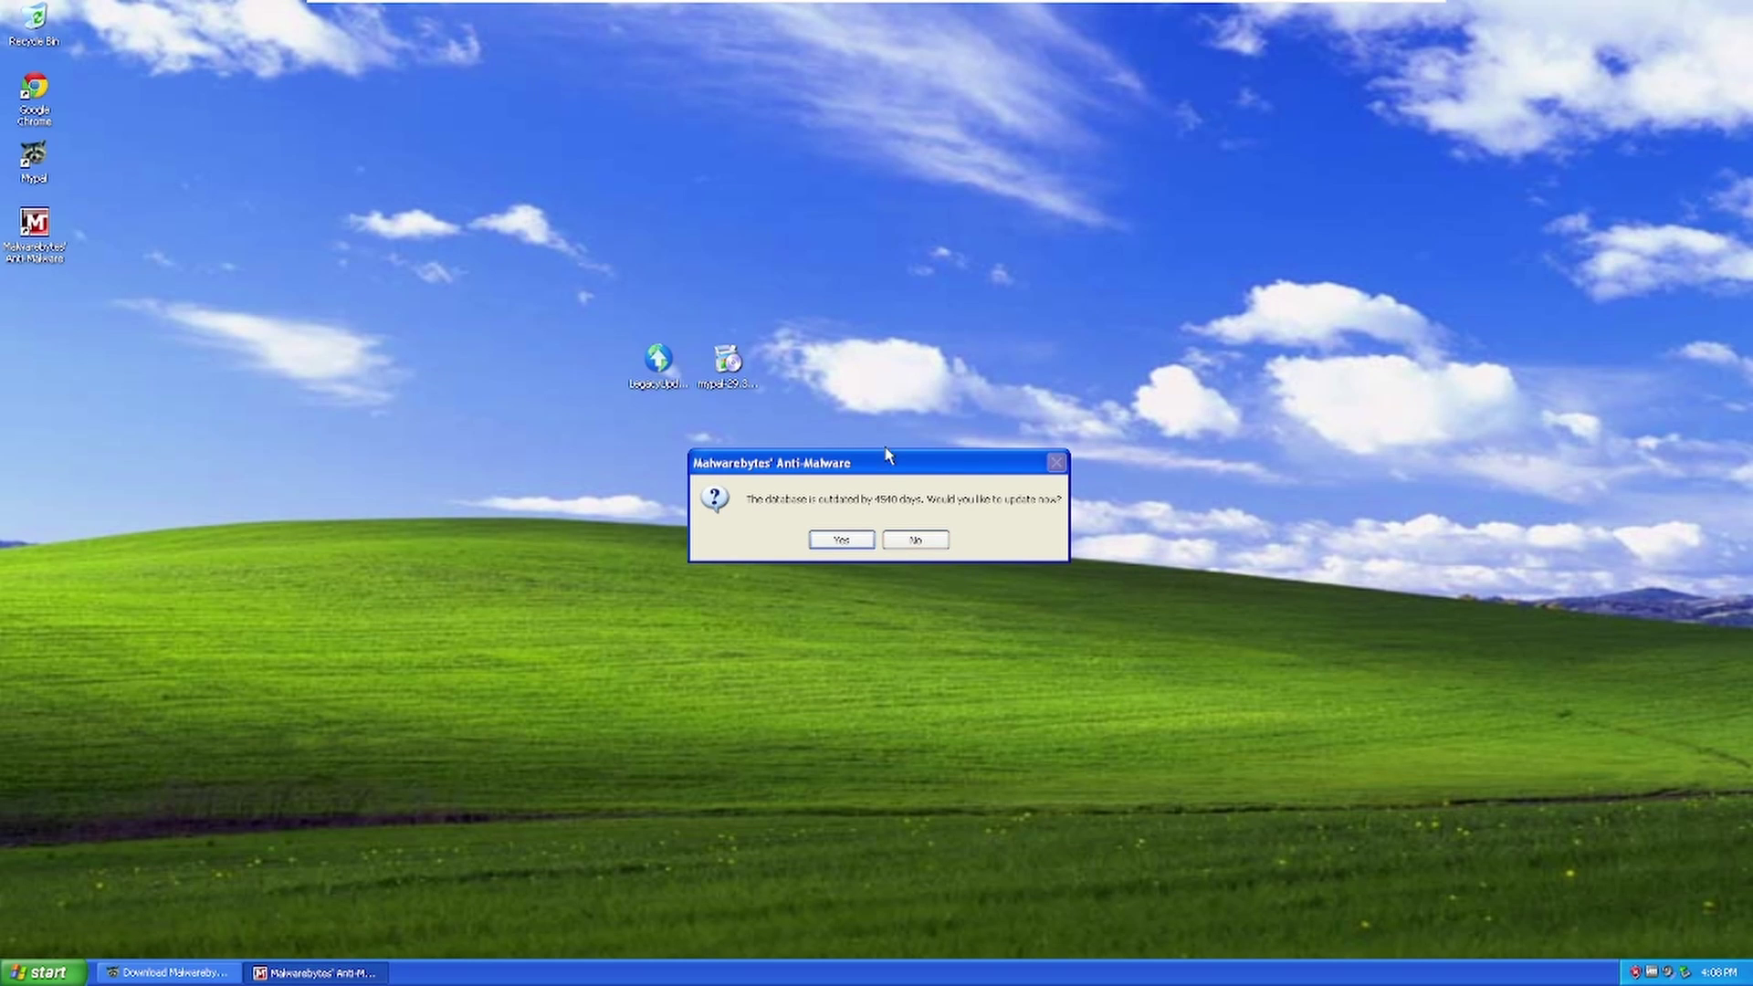
# Decline the database update, reopen Malwarebytes from the desktop, and start the full-version trial.
pyautogui.click(912, 534)
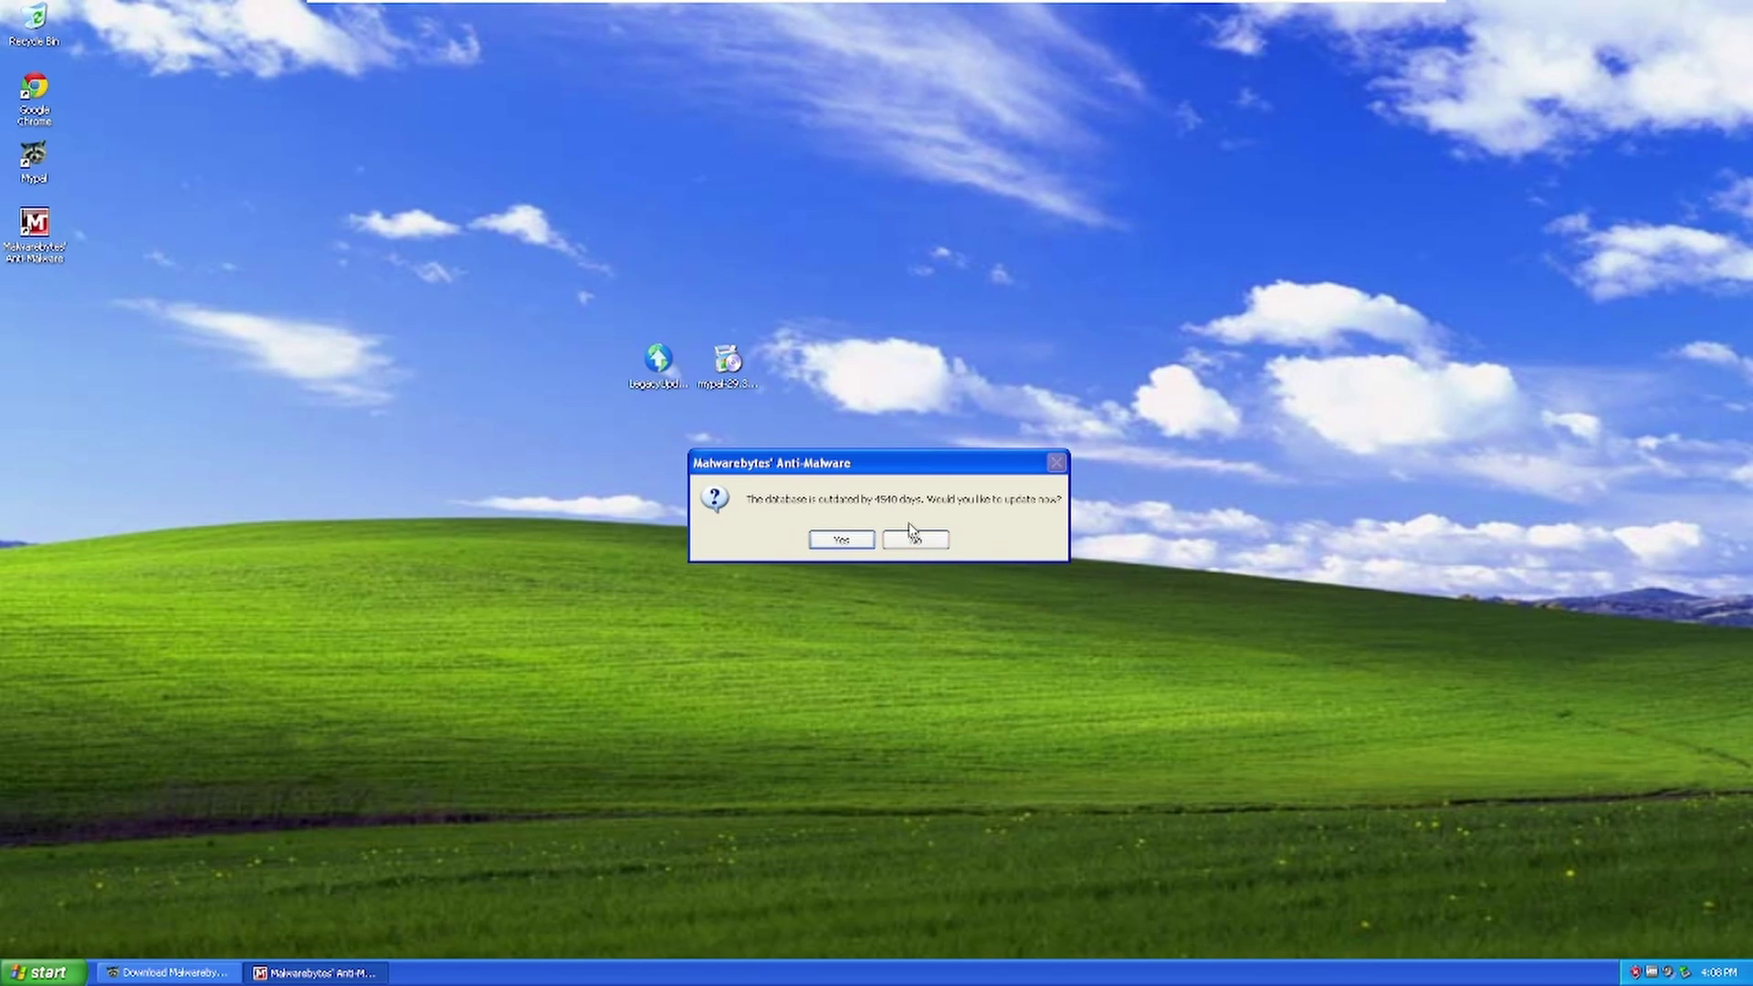
pyautogui.doubleClick(36, 226)
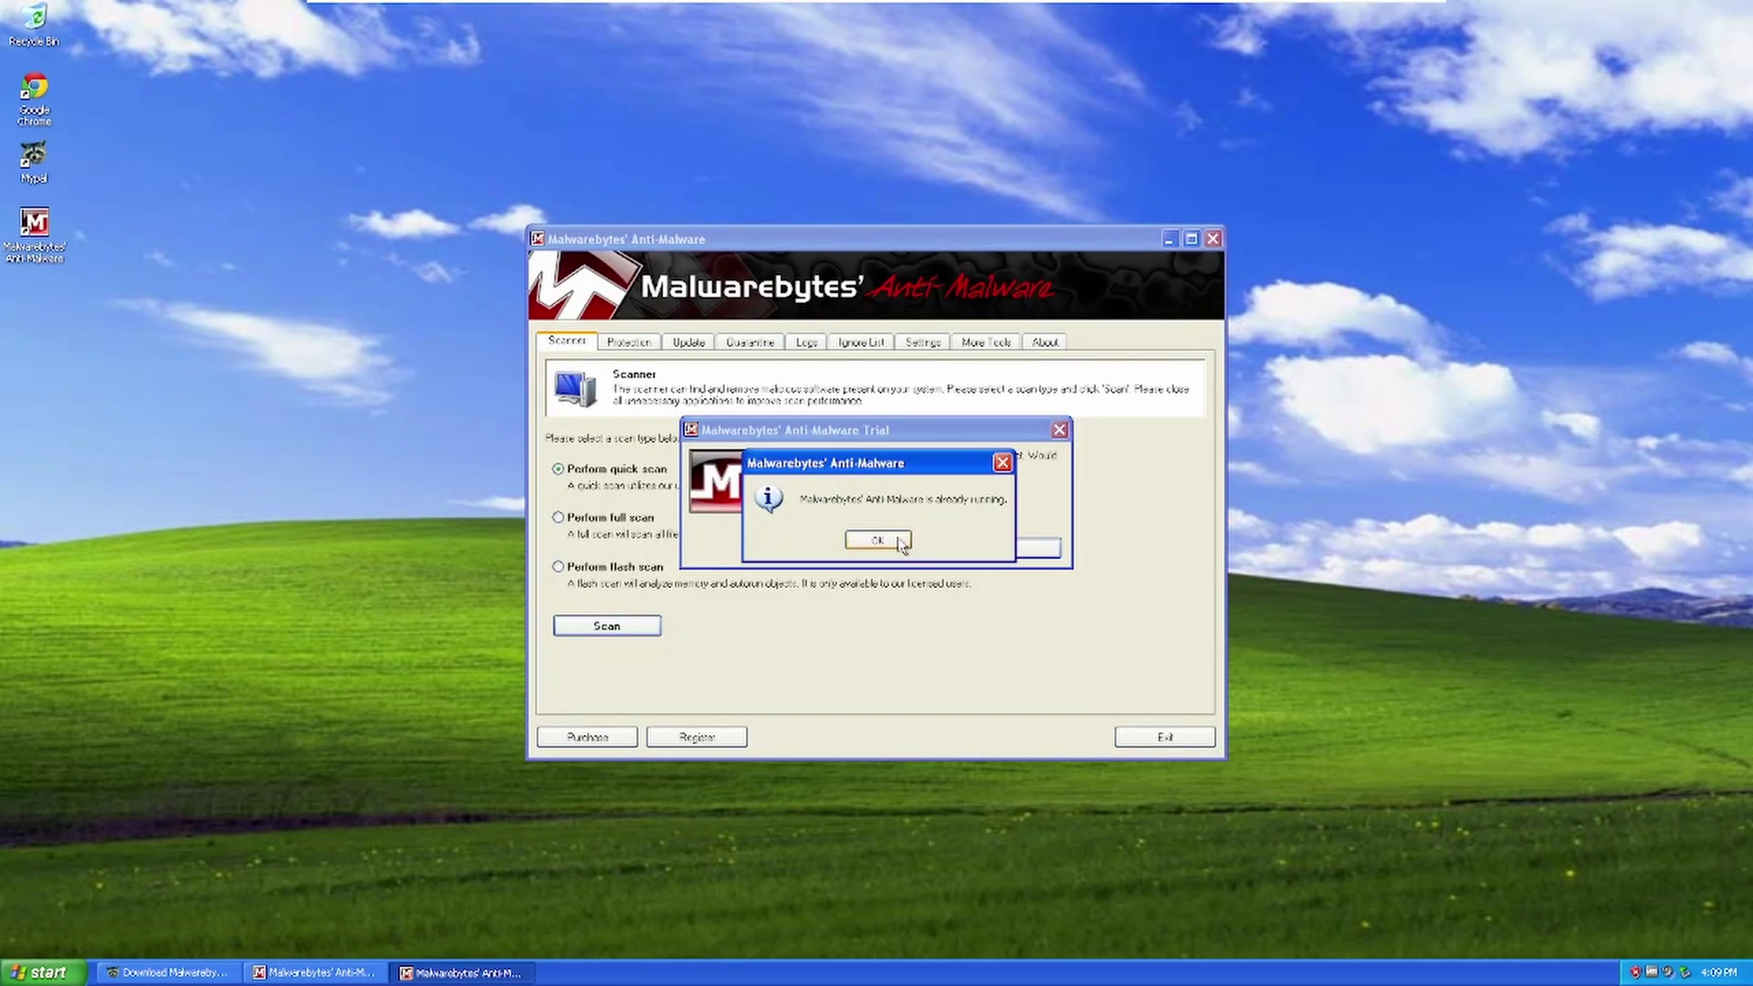
pyautogui.click(877, 541)
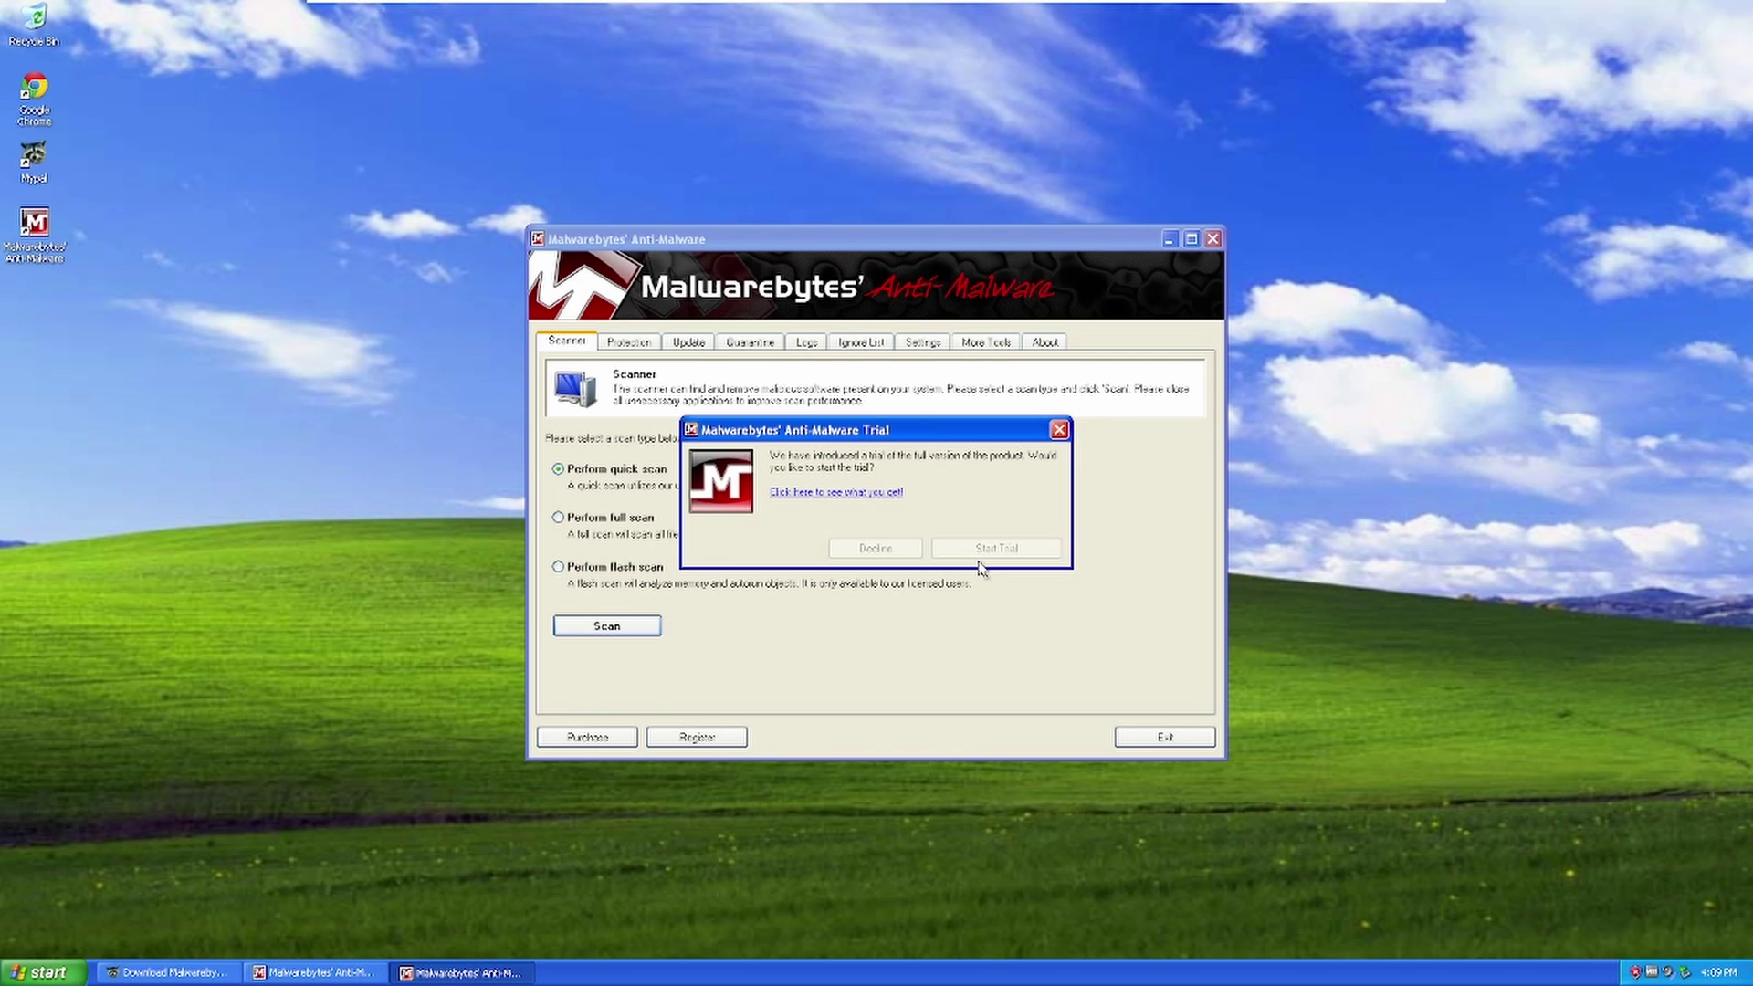
pyautogui.click(990, 548)
pyautogui.click(878, 541)
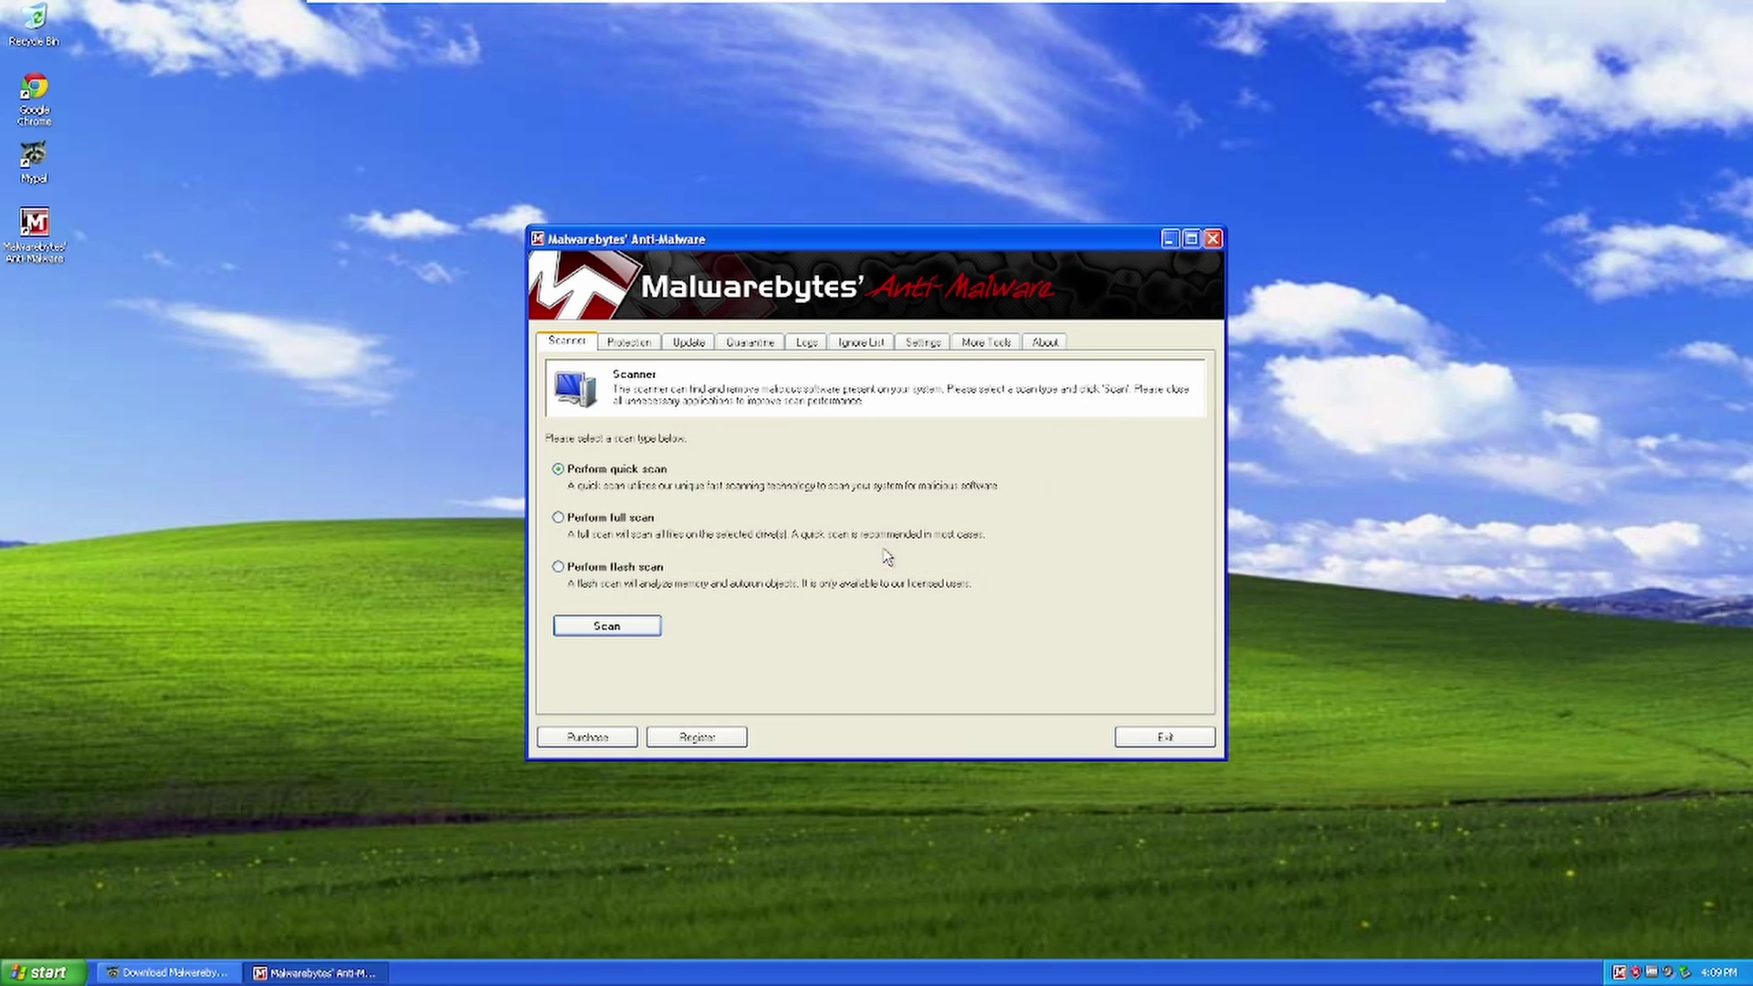
# Start a quick scan, shifting the scanner window aside and back.
pyautogui.click(626, 634)
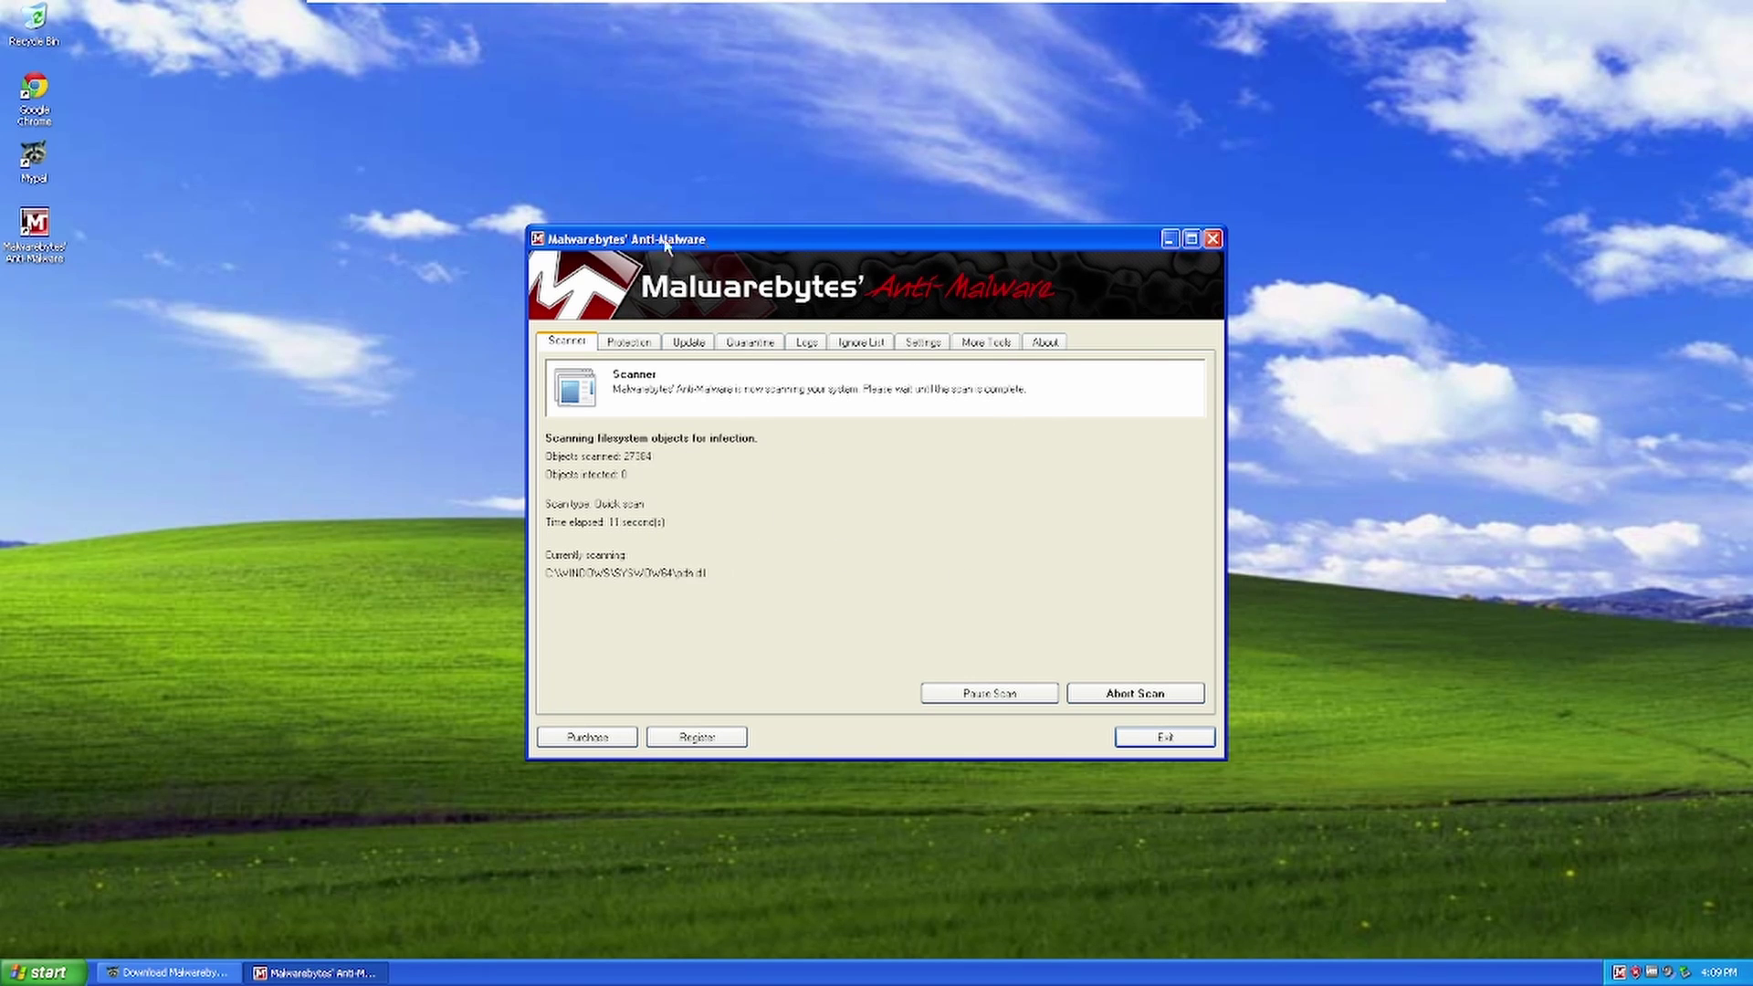
pyautogui.moveTo(665, 240); pyautogui.dragTo(907, 274)
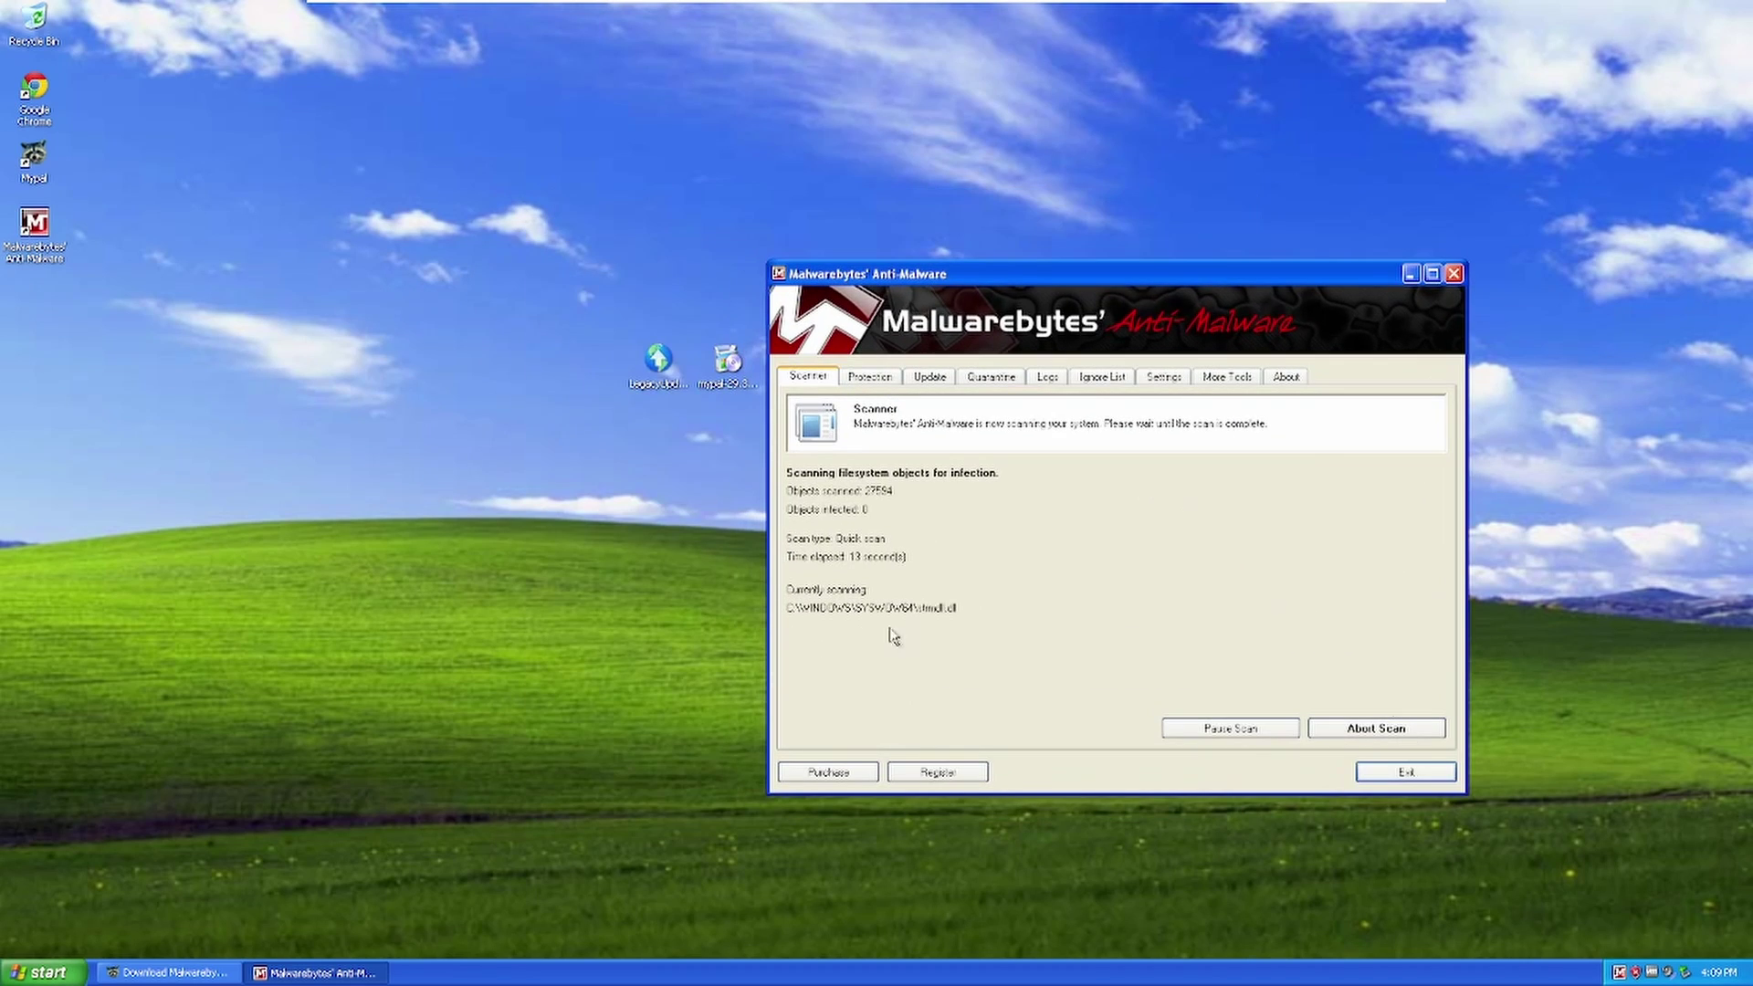
pyautogui.moveTo(1132, 274); pyautogui.dragTo(791, 255)
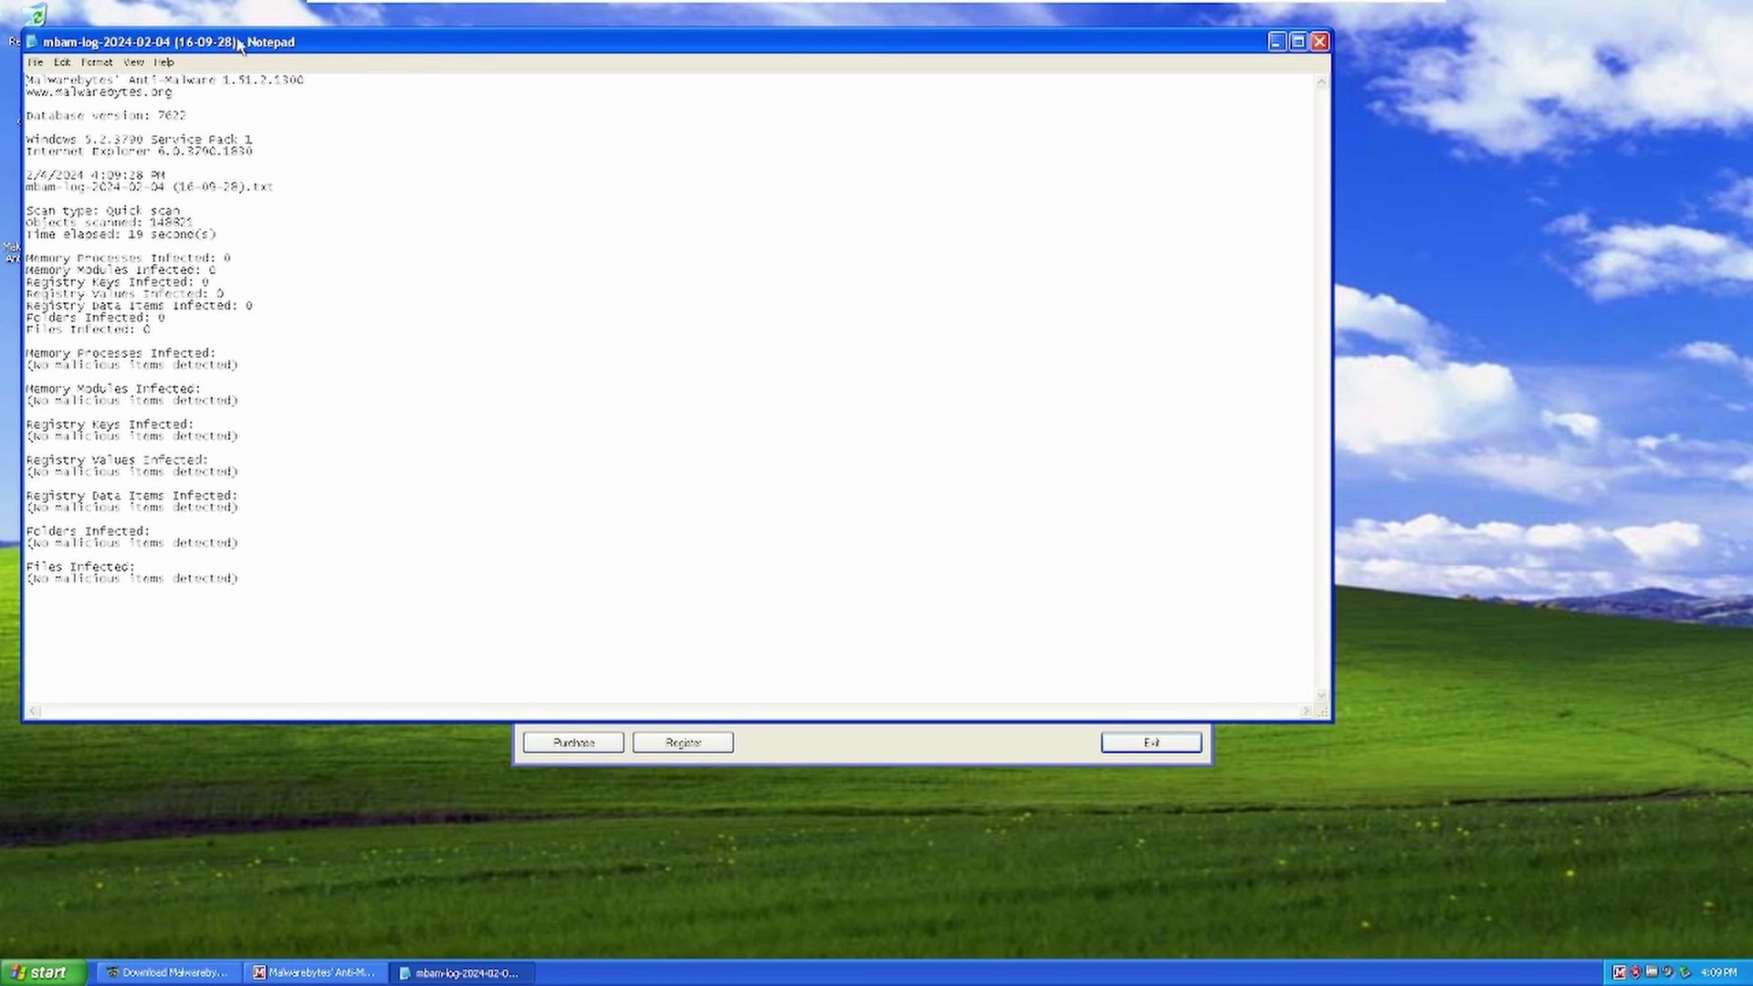
# Move the clean scan log, select all its text, then maximize and restore Notepad.
pyautogui.moveTo(240, 44); pyautogui.dragTo(408, 118)
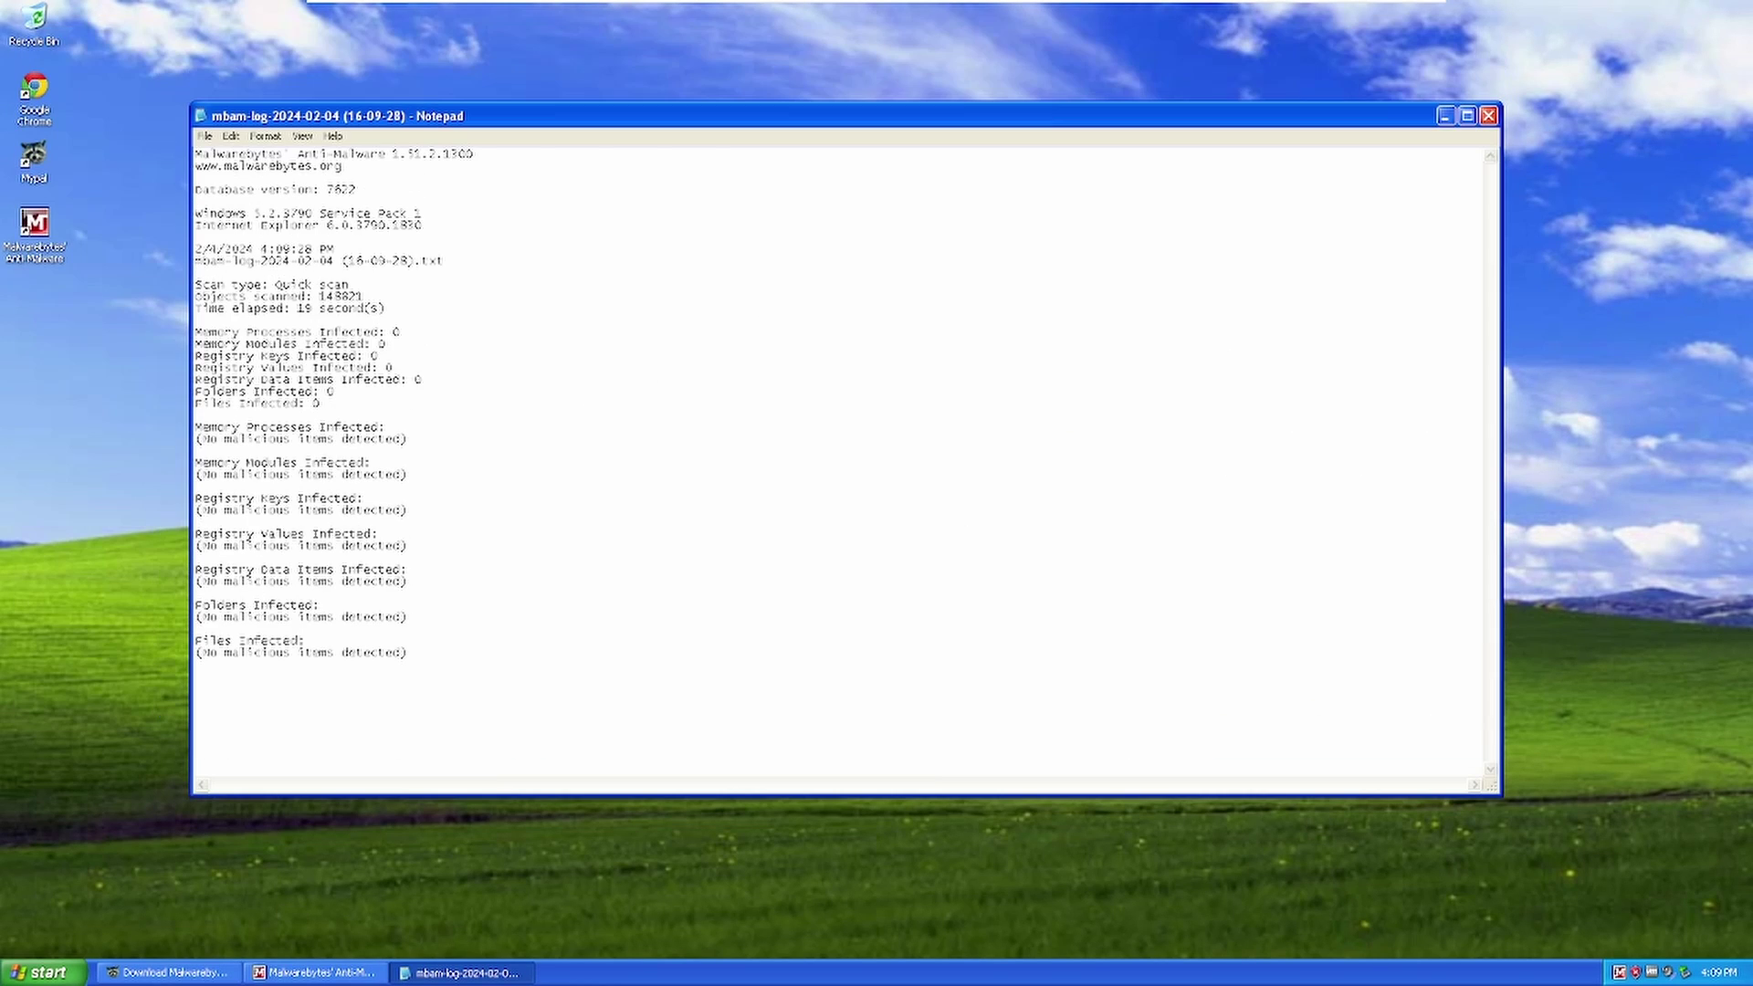
pyautogui.hotkey('ctrl', 'a')
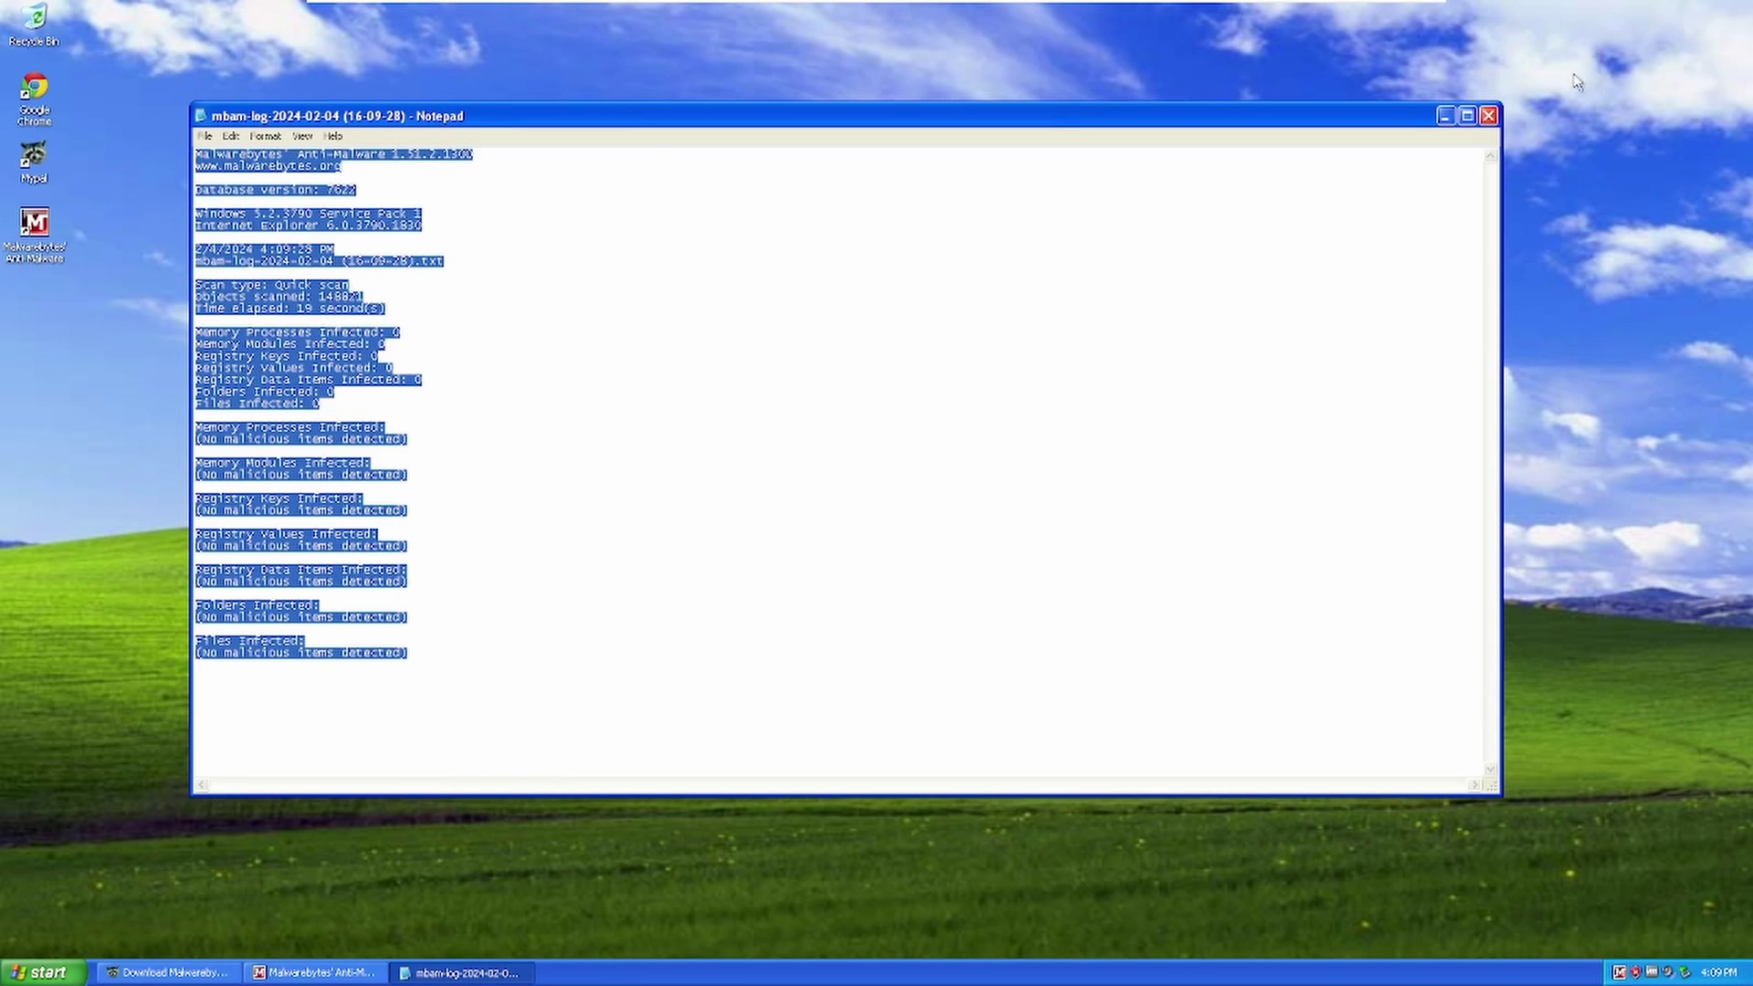
pyautogui.click(1467, 115)
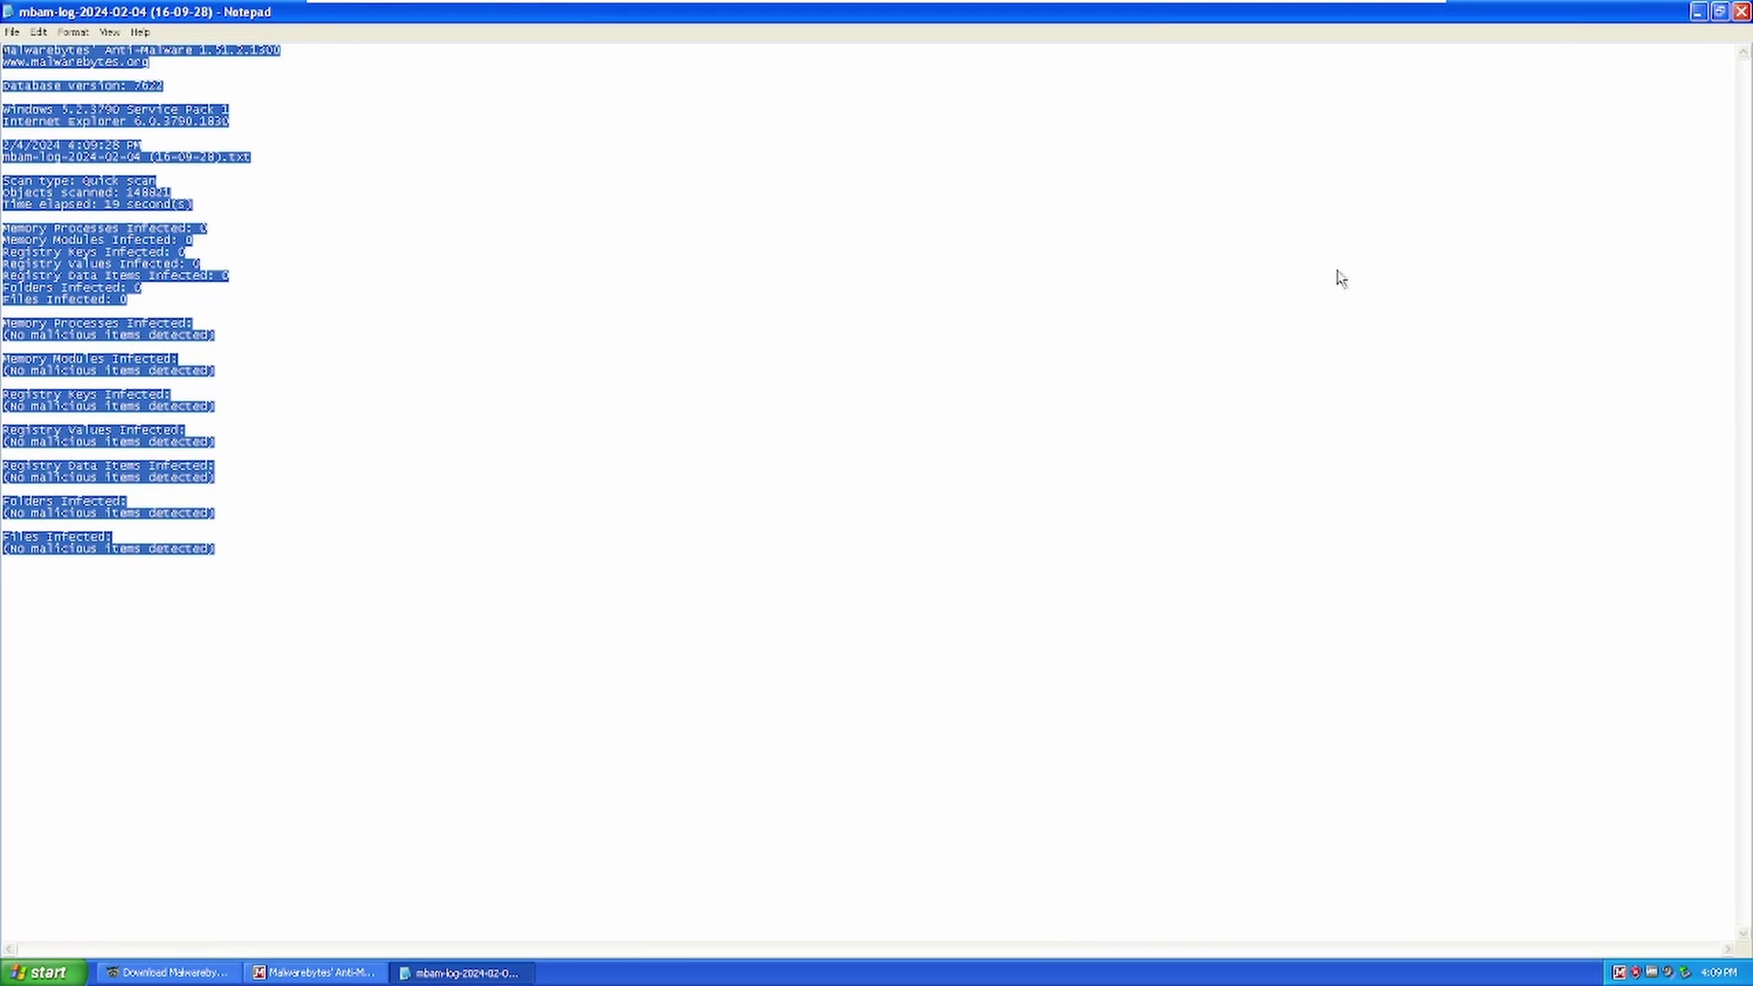
pyautogui.click(1719, 11)
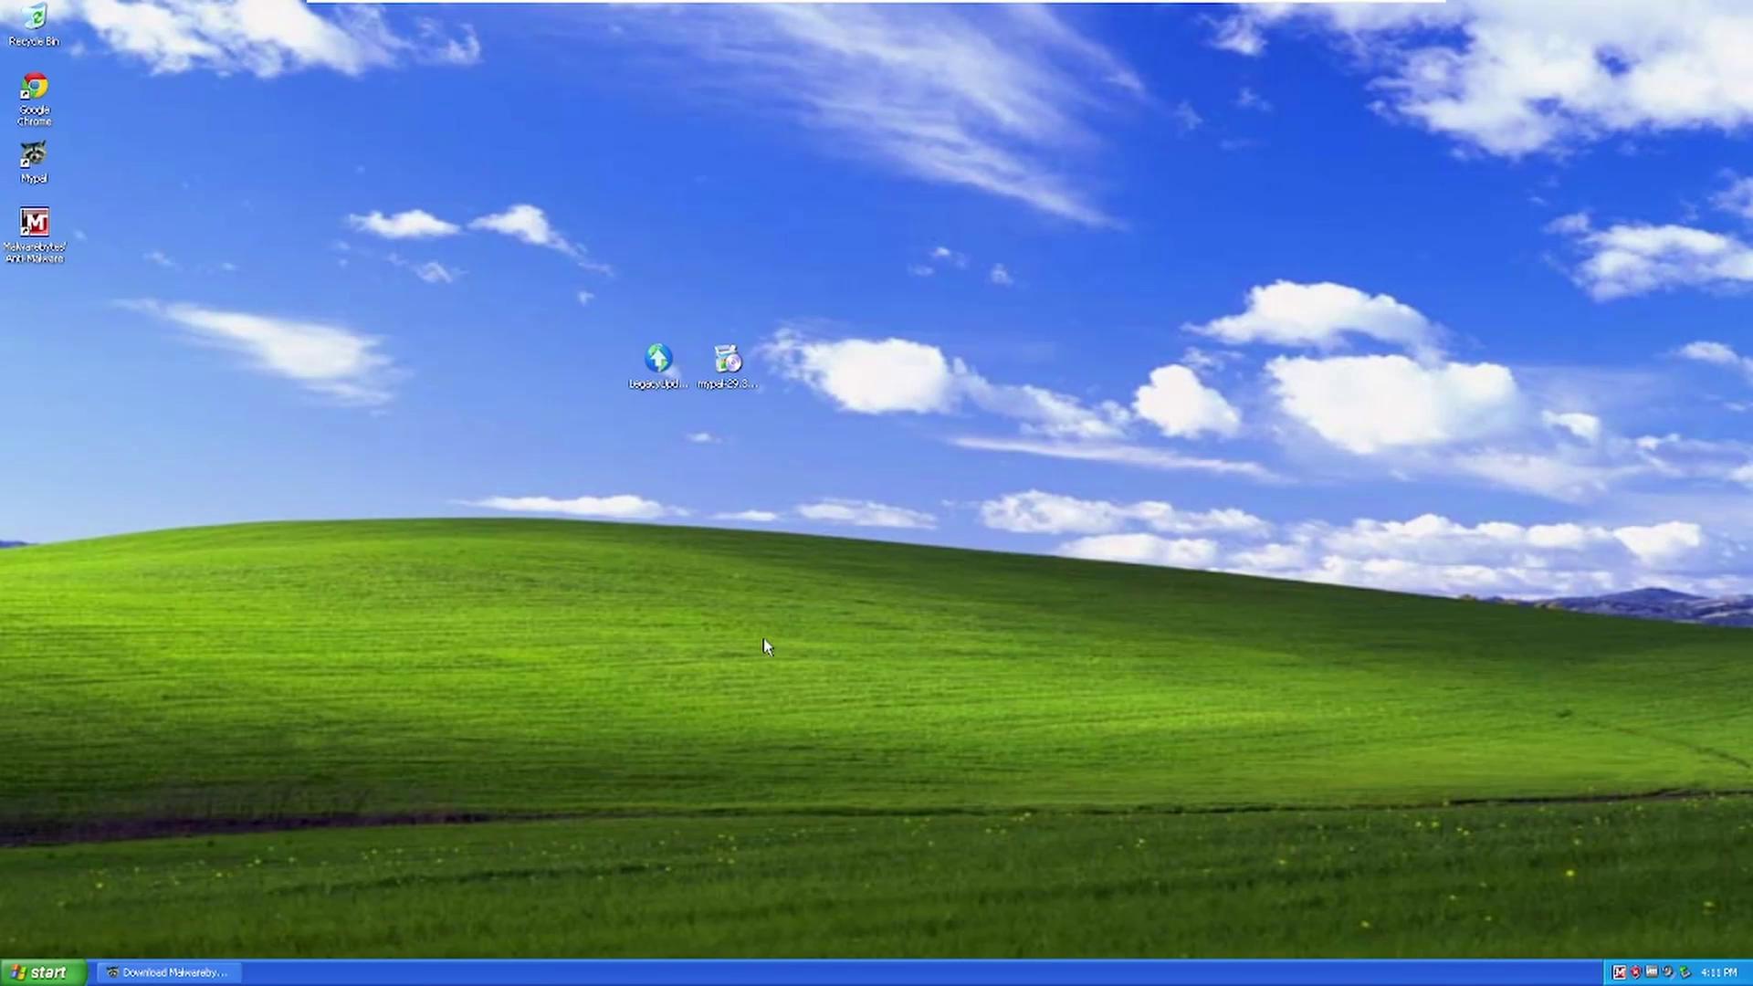